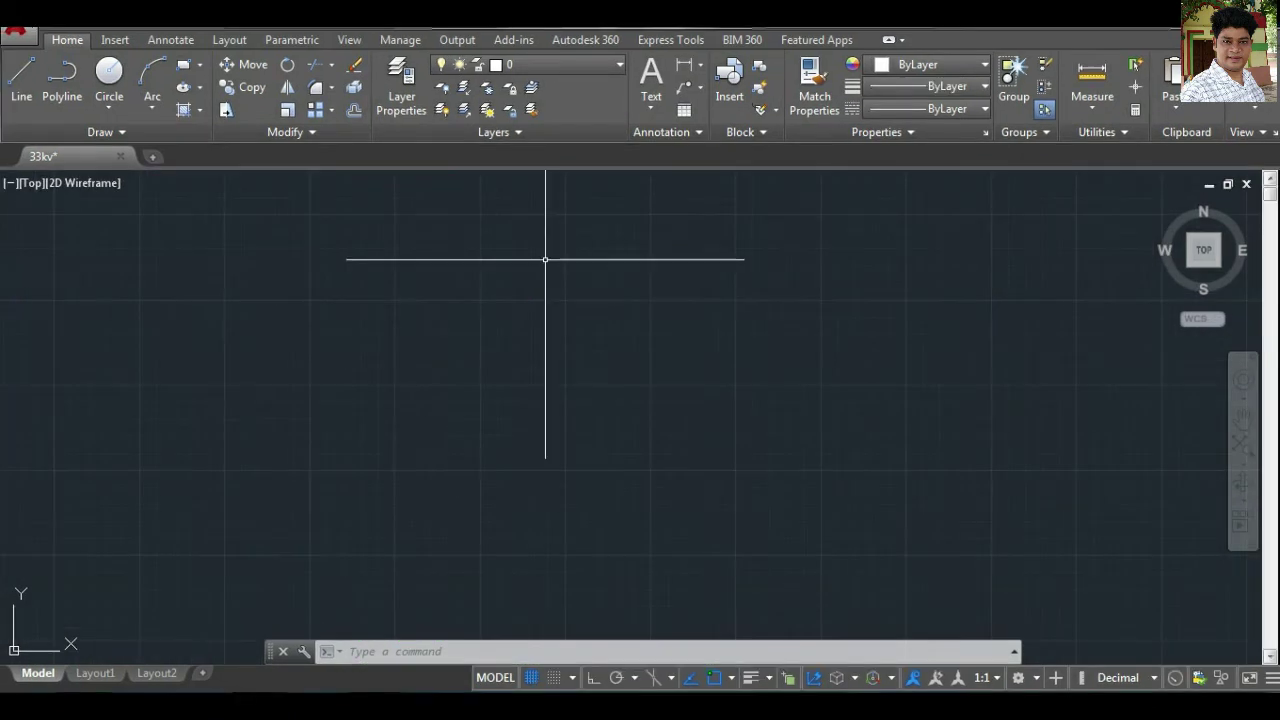
# Draw a long vertical 33KV incomer line with Ortho on.
pyautogui.write('l')
pyautogui.press('Return')
pyautogui.press('F8')
pyautogui.click(607, 224)
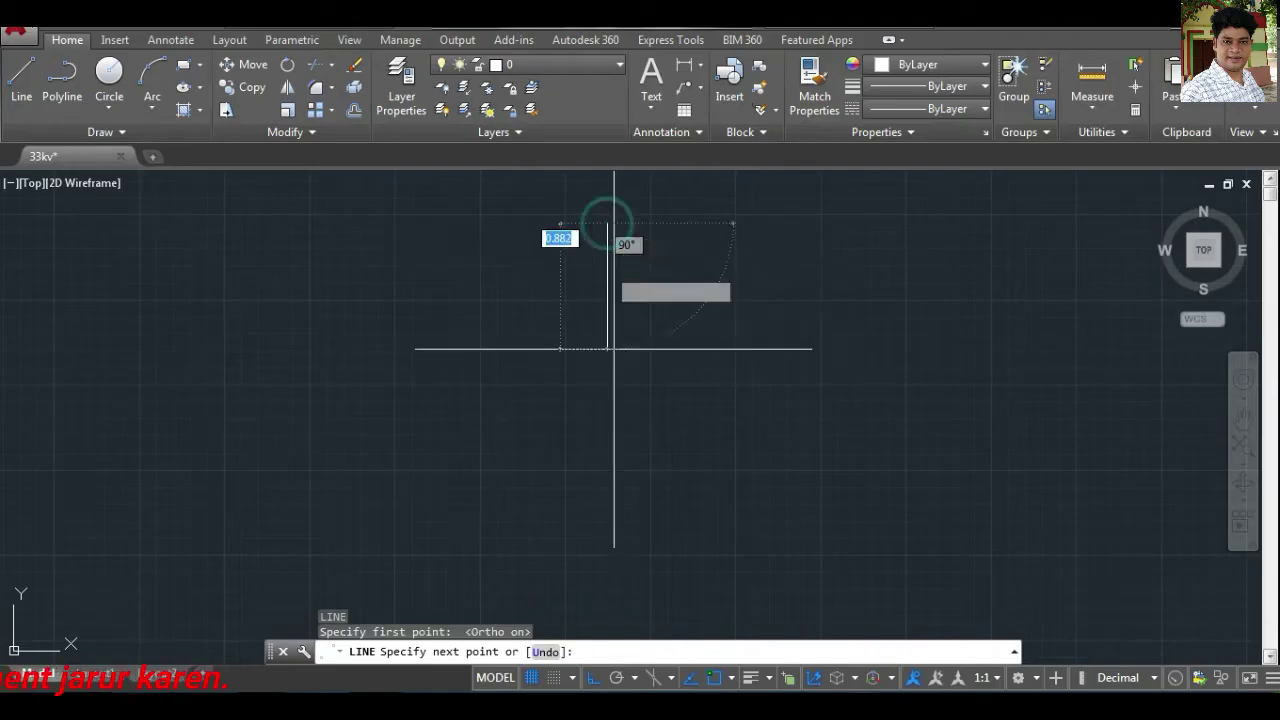
pyautogui.click(620, 575)
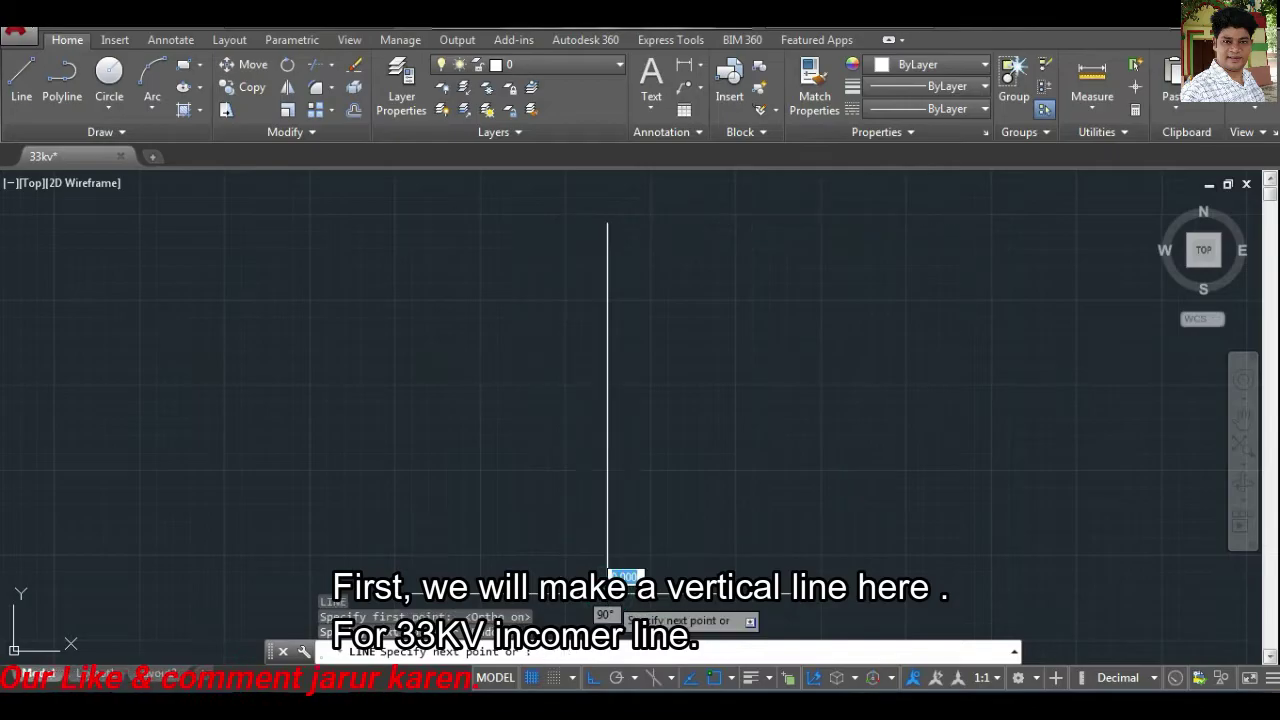
pyautogui.press('Return')
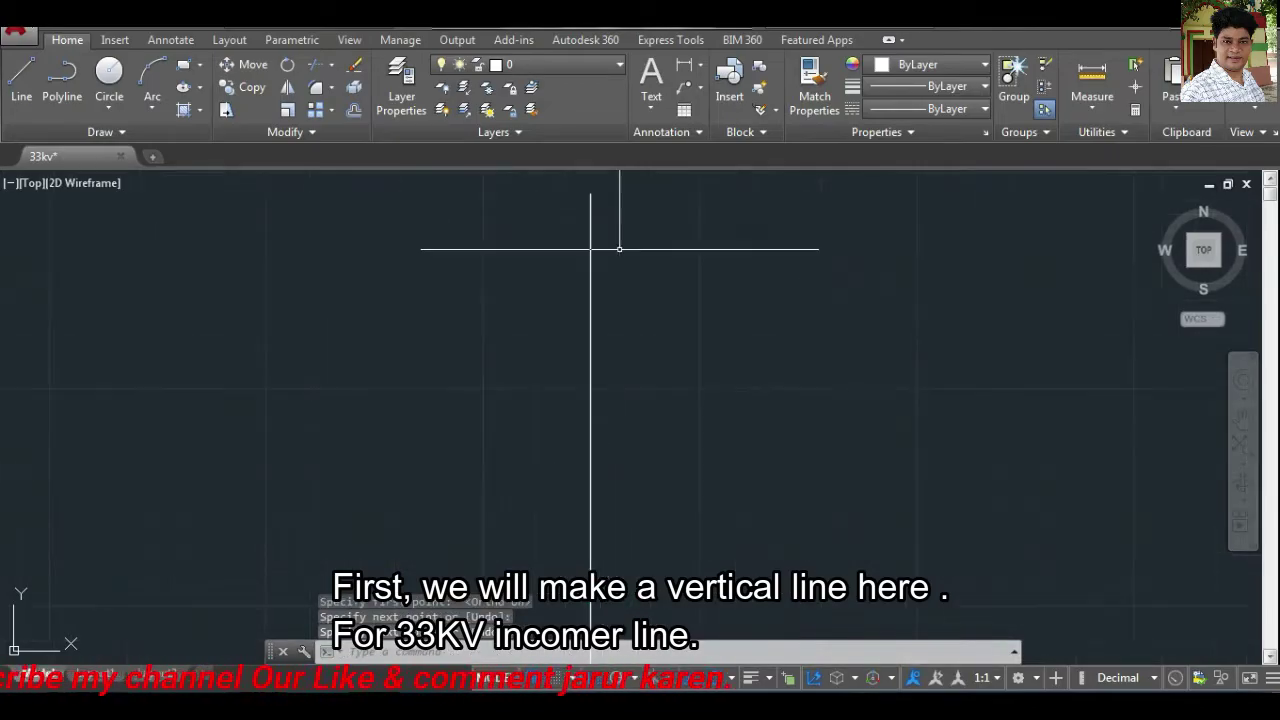
pyautogui.scroll(2, 600, 480)
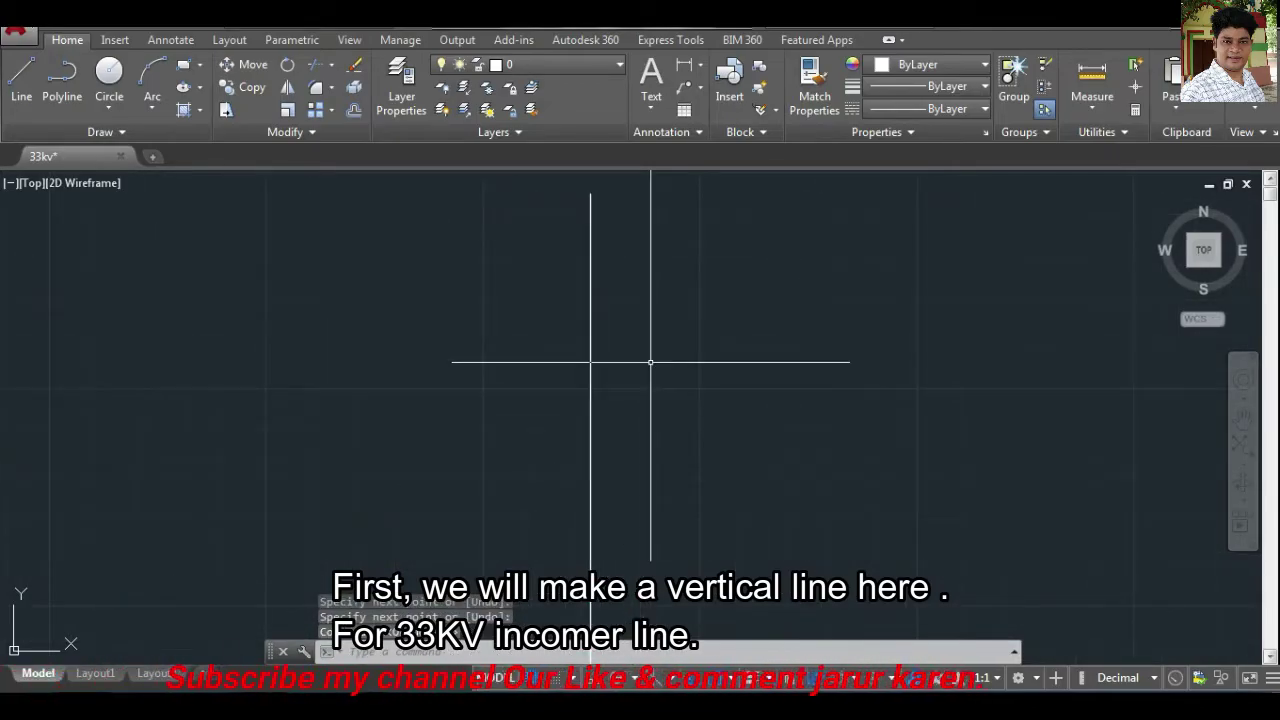
# Form a V-shaped arrowhead at the line's top by mirroring a slanted stroke.
pyautogui.press('Return')
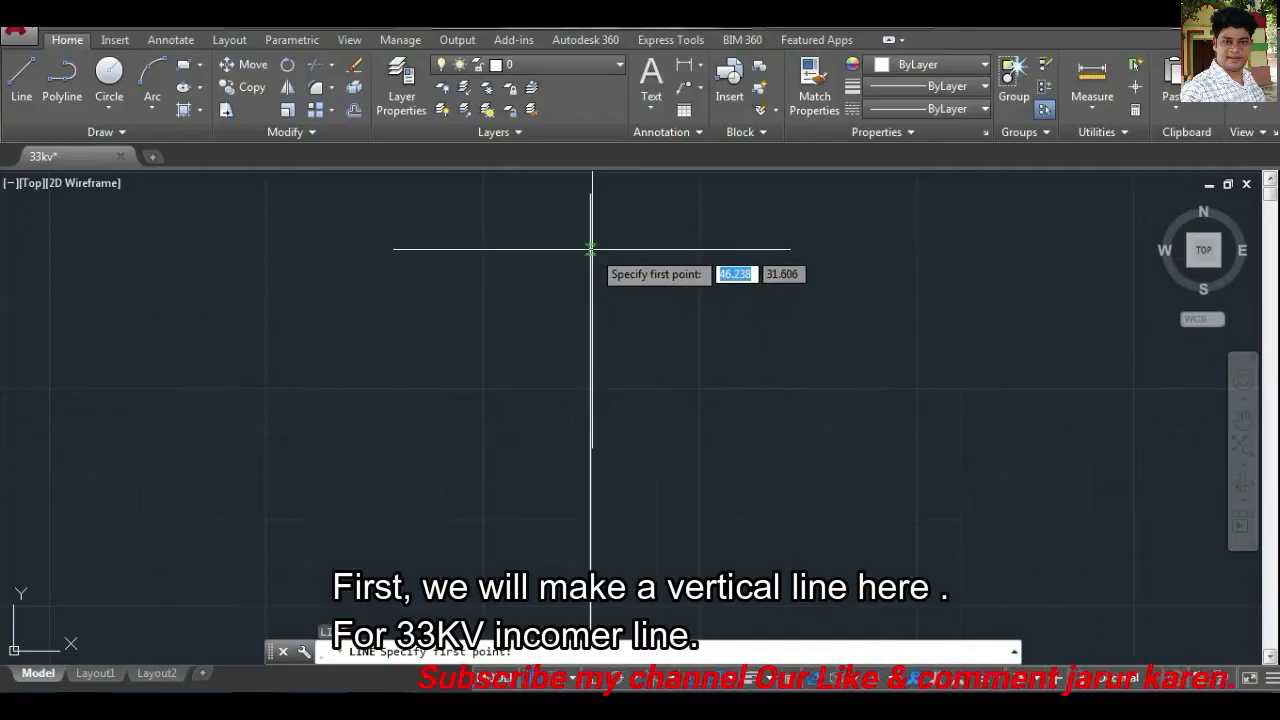
pyautogui.click(604, 424)
pyautogui.click(604, 228)
pyautogui.press('Return')
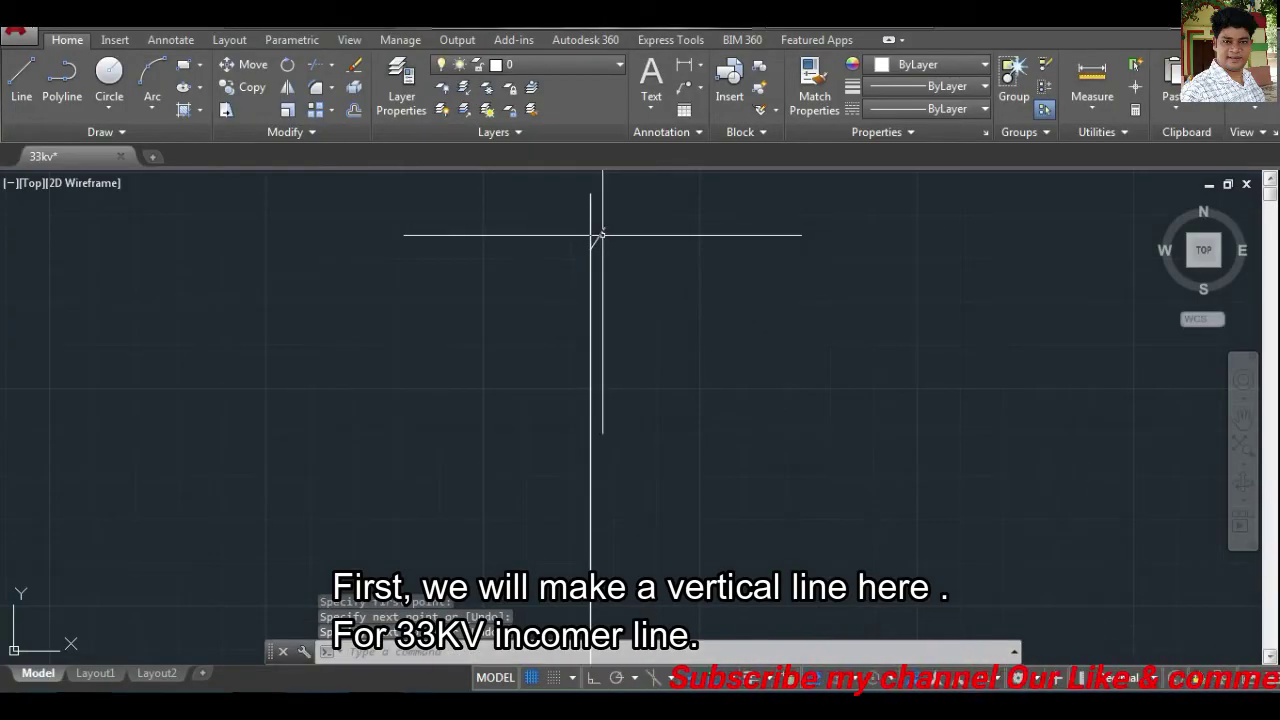
pyautogui.click(597, 237)
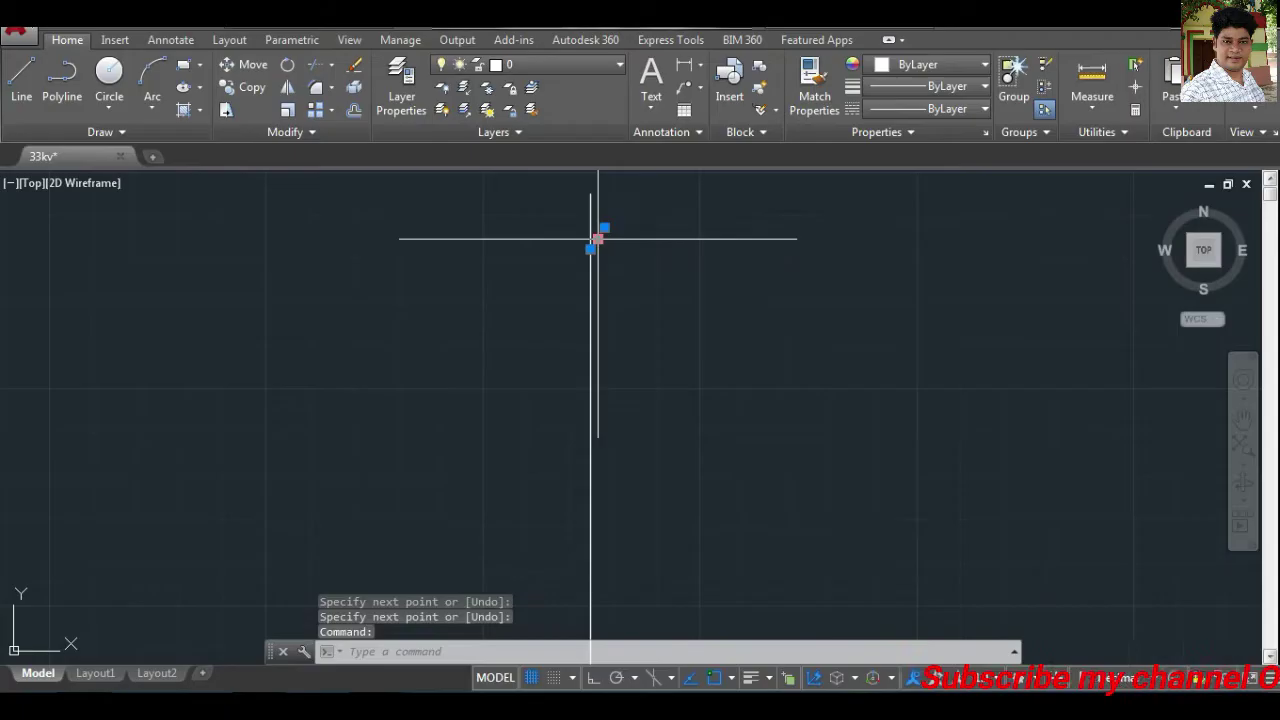
pyautogui.write('mi')
pyautogui.press('Return')
pyautogui.click(590, 194)
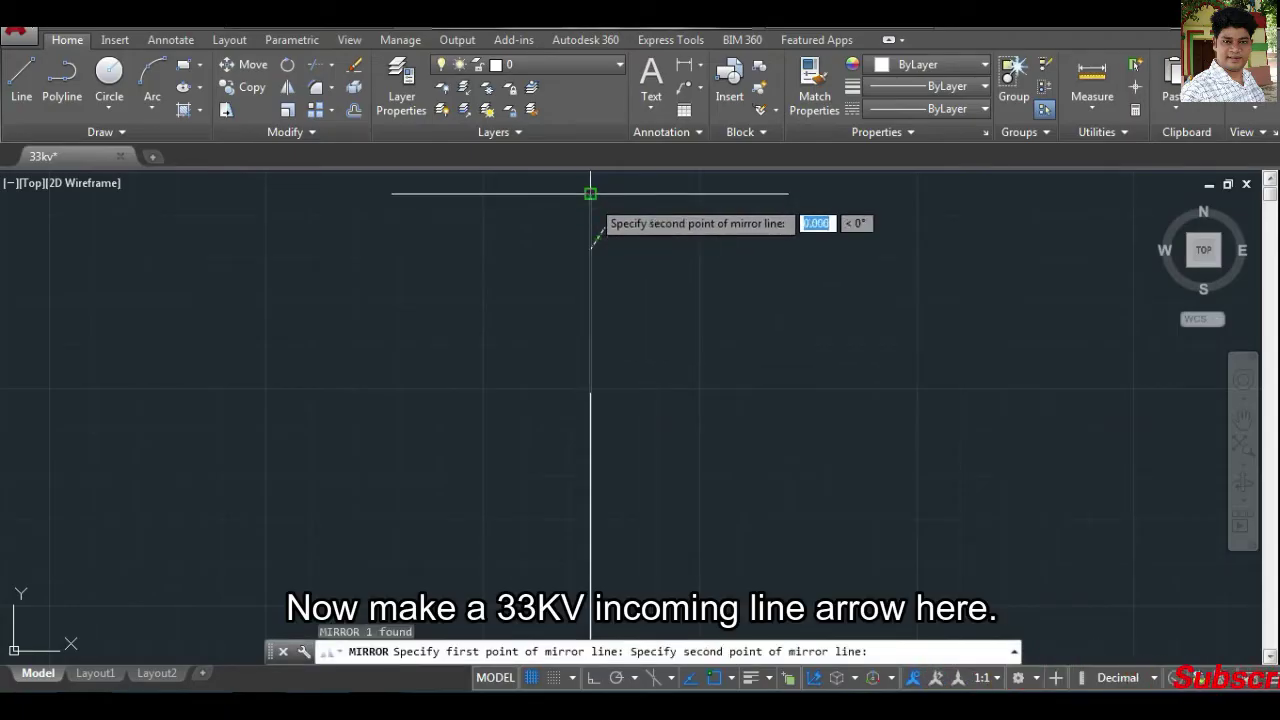
pyautogui.click(590, 182)
pyautogui.press('Return')
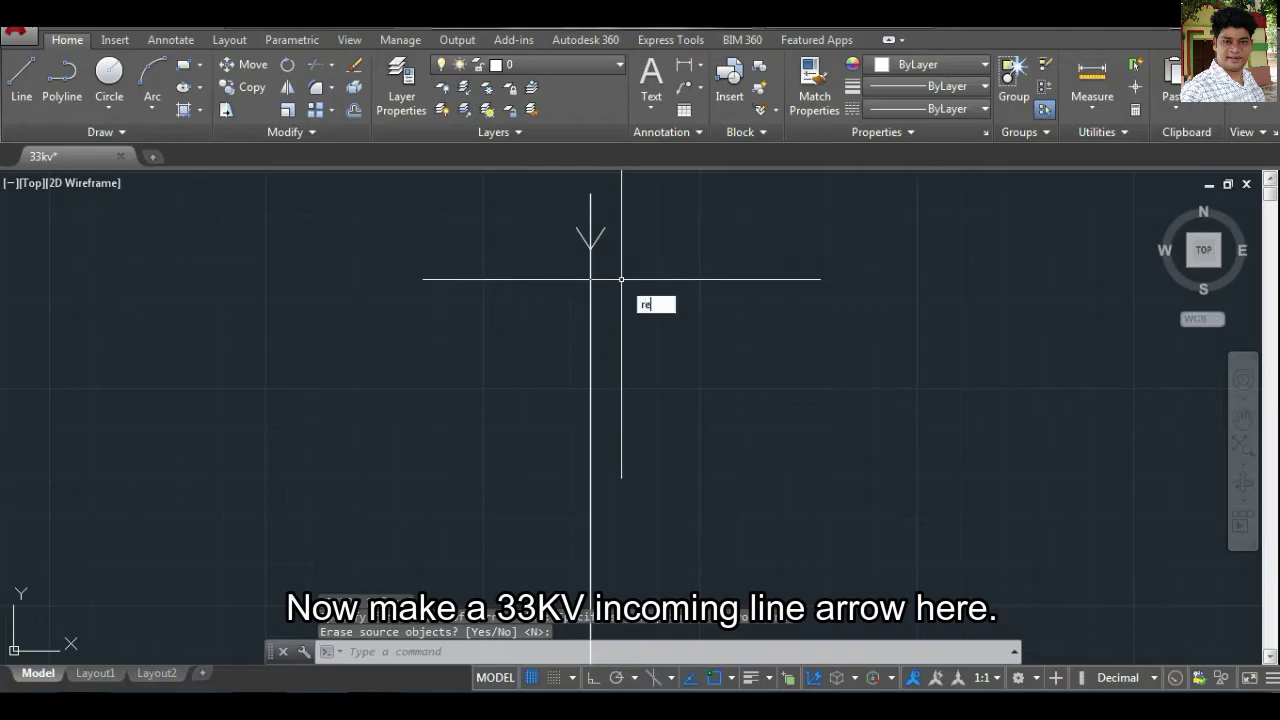
# Start the lightning arrester box by placing its first corner.
pyautogui.write('c')
pyautogui.press('Return')
pyautogui.click(611, 289)
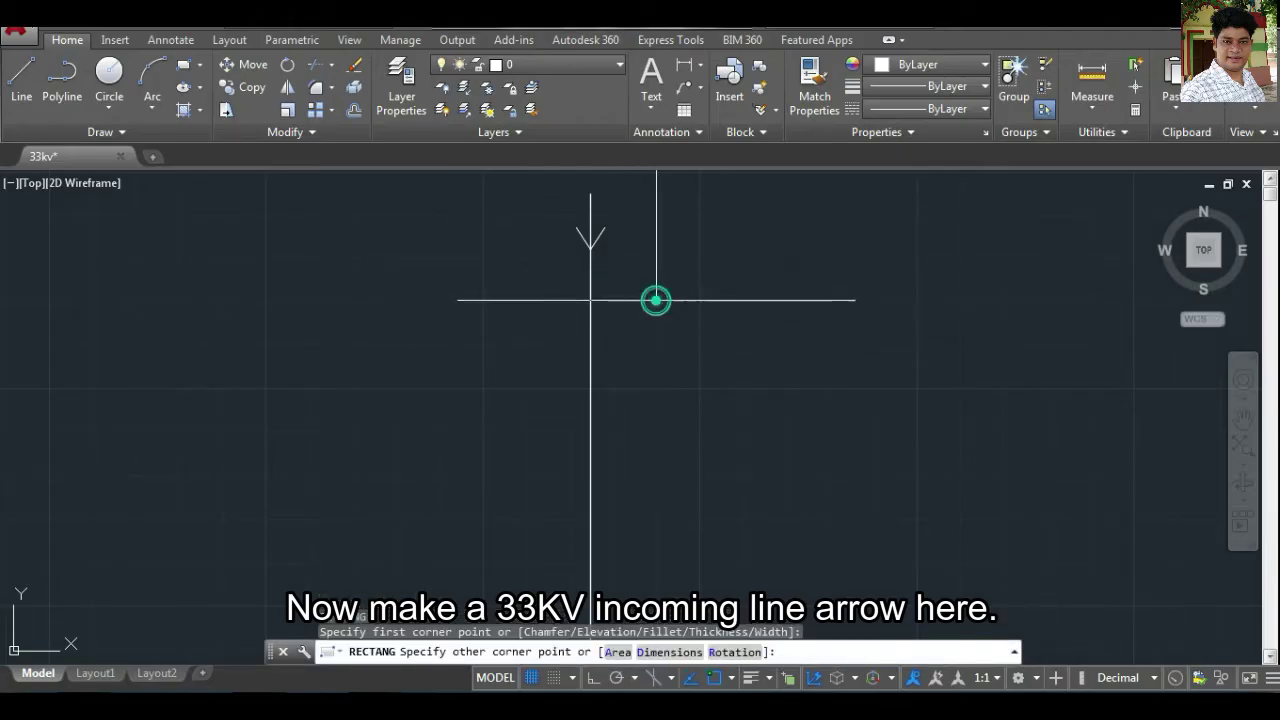
# Complete the arrester box and draw a slanted stroke inside it.
pyautogui.click(656, 300)
pyautogui.press('Escape')
pyautogui.press('Return')
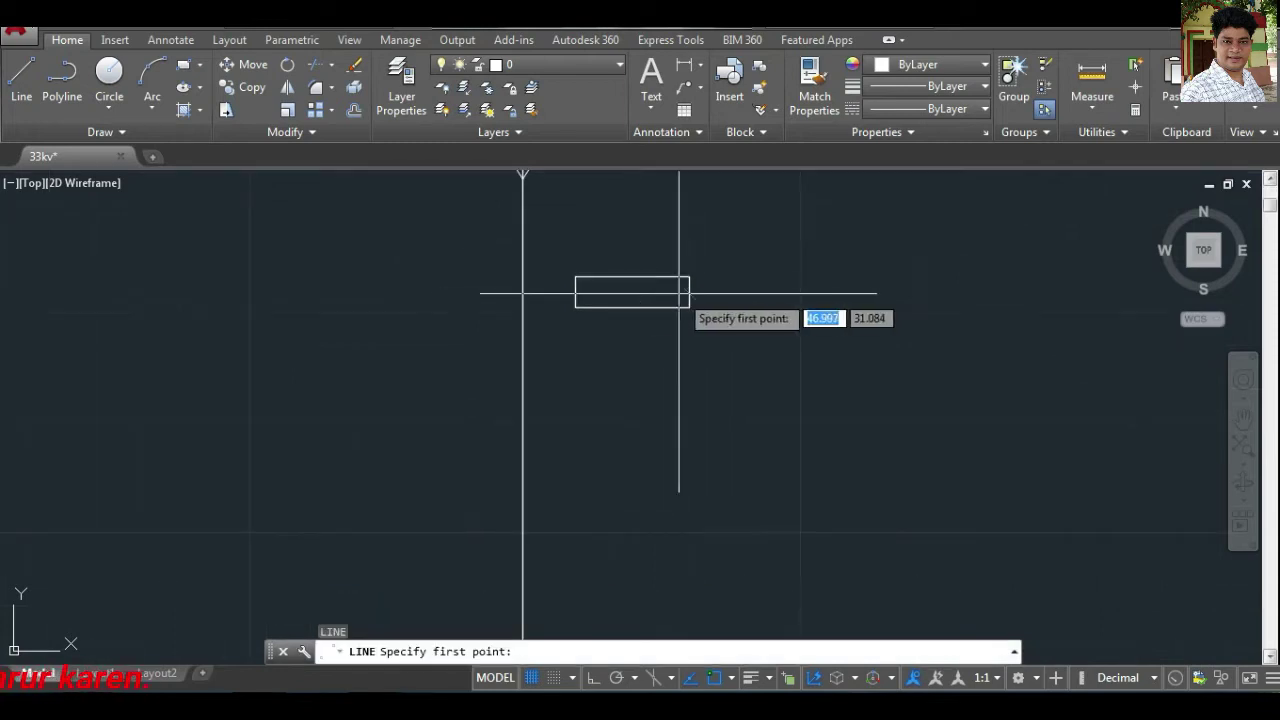
pyautogui.click(664, 292)
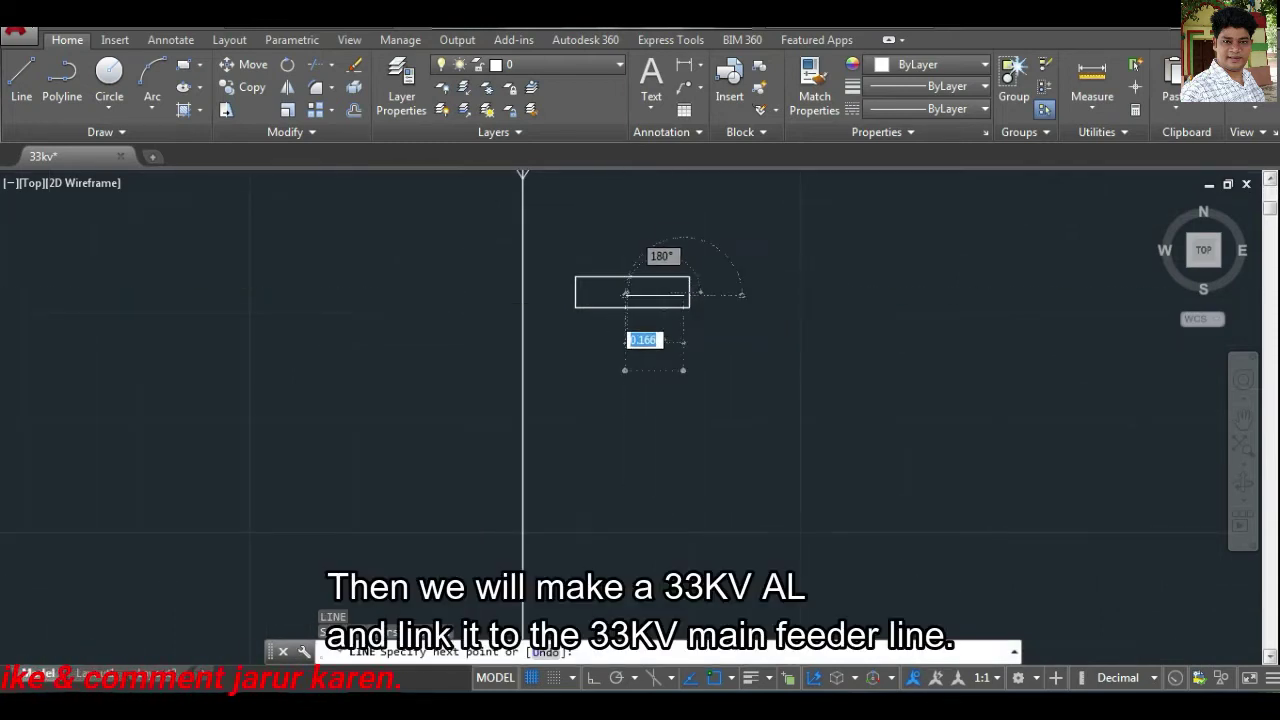
pyautogui.scroll(3, 632, 288)
pyautogui.click(592, 272)
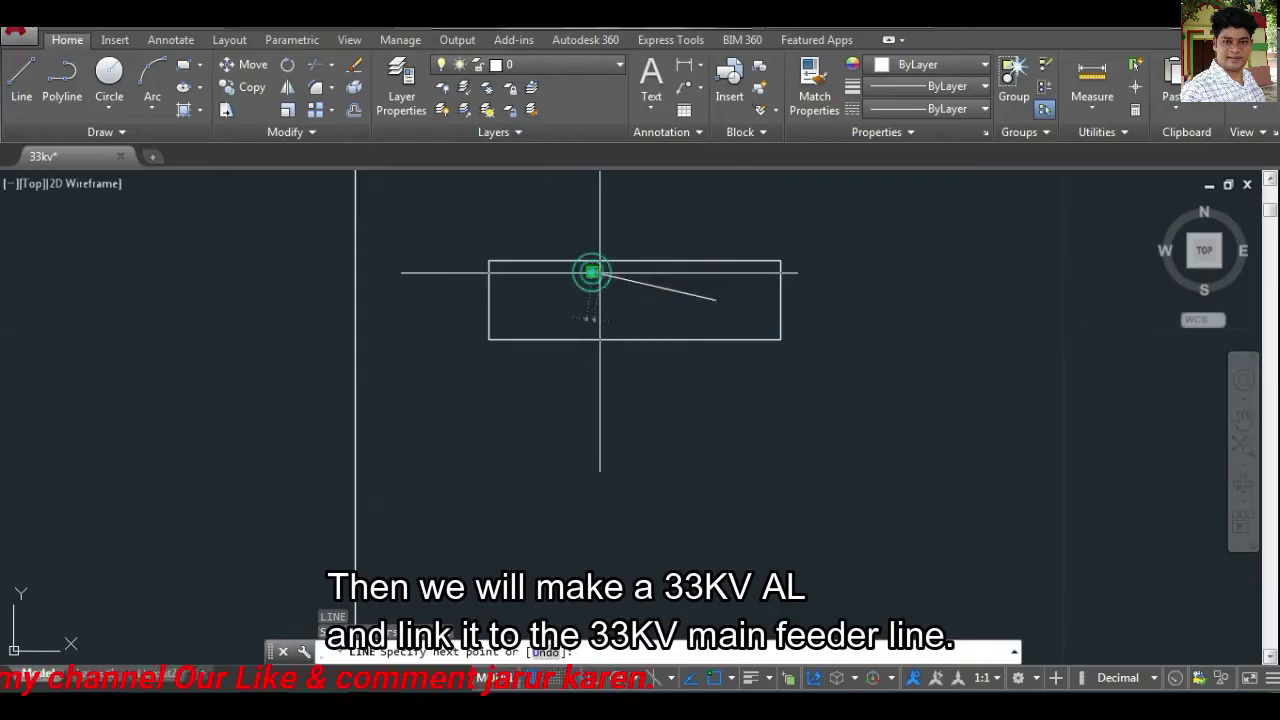
pyautogui.press('Escape')
pyautogui.click(643, 290)
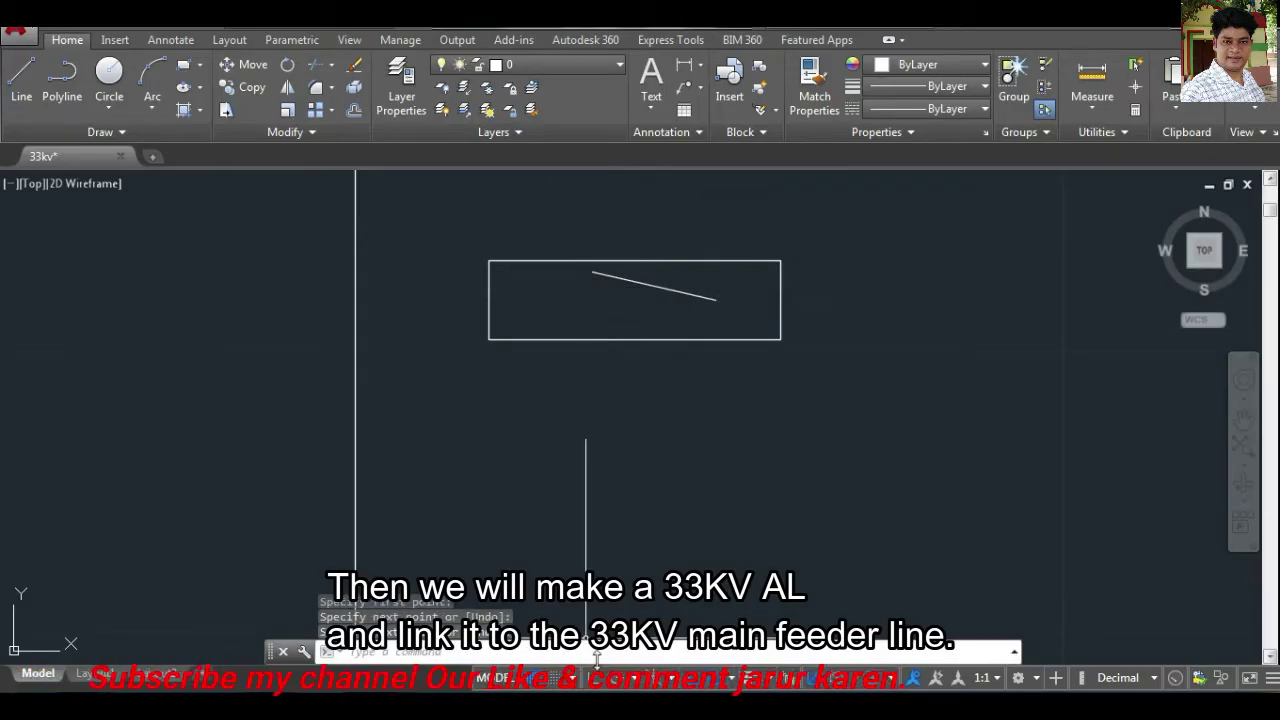
pyautogui.press('Escape')
# Mirror the stroke about a horizontal axis and close it into a triangle.
pyautogui.click(700, 296)
pyautogui.write('mi')
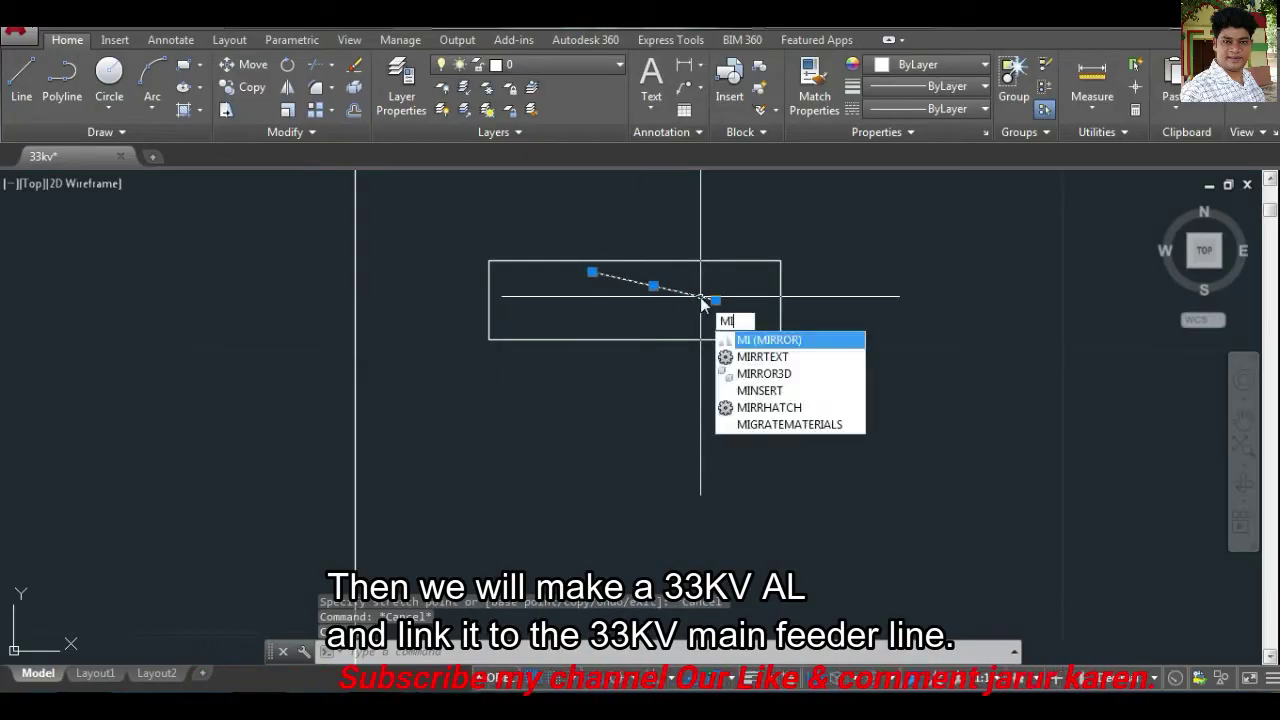
pyautogui.press('Return')
pyautogui.click(780, 300)
pyautogui.click(820, 305)
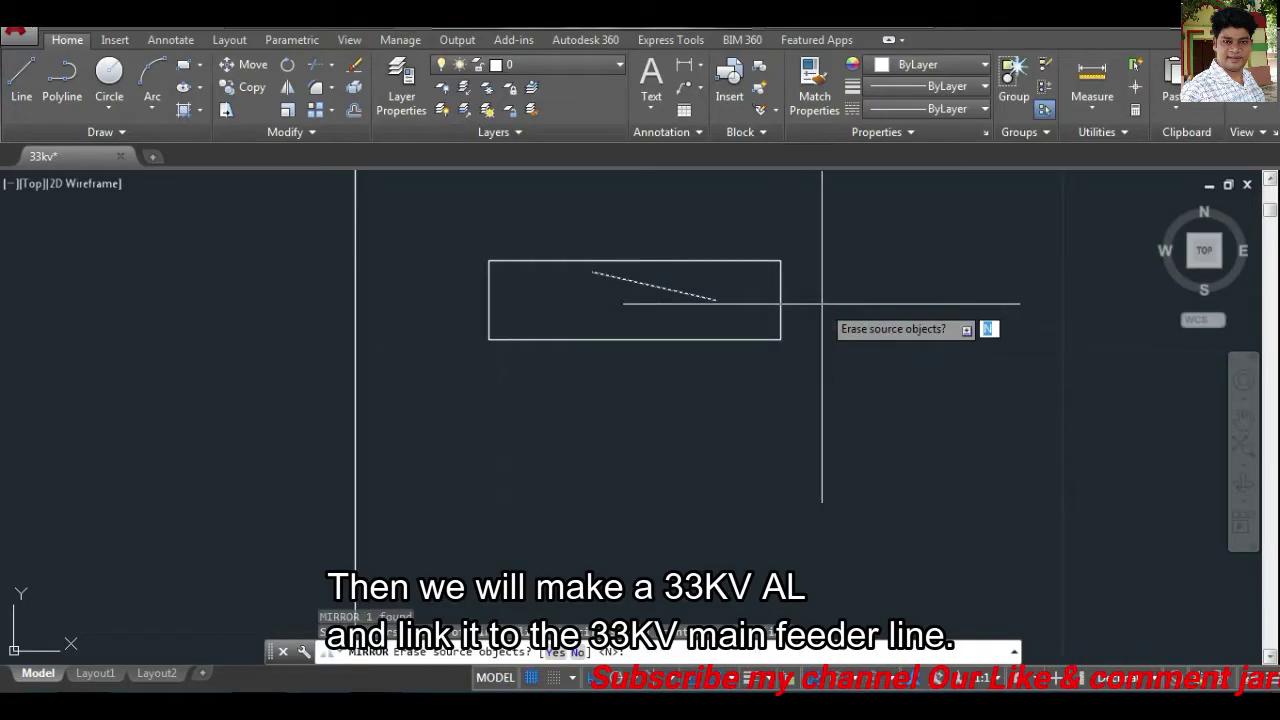
pyautogui.press('Return')
pyautogui.press('Return')
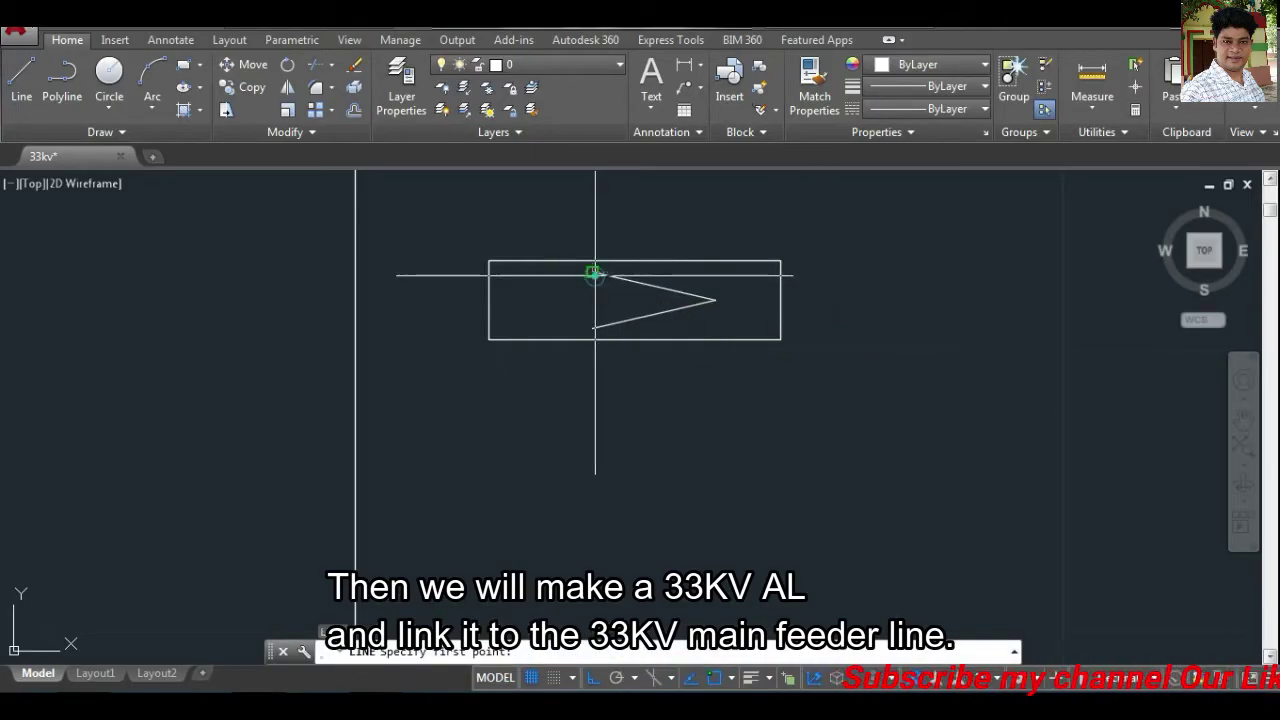
pyautogui.click(592, 328)
pyautogui.click(592, 272)
pyautogui.press('Return')
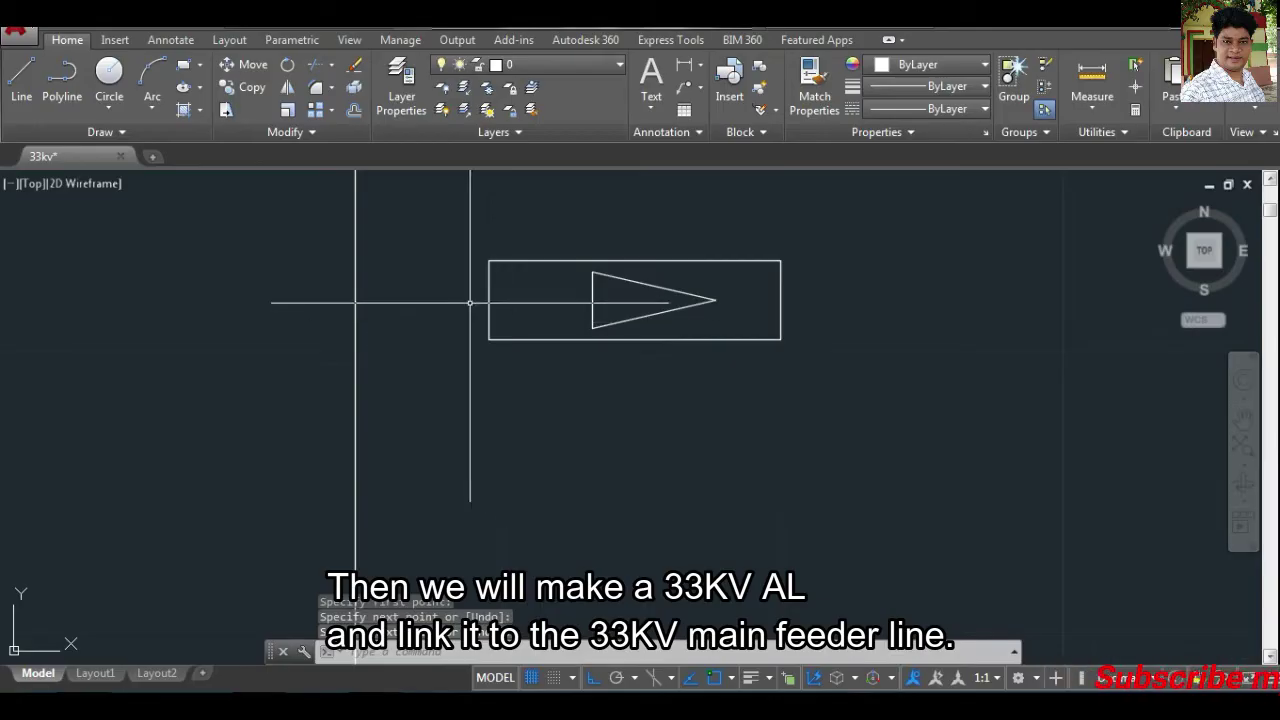
pyautogui.press('Return')
# Connect the triangle to the incomer line with a horizontal stub and reframe the view.
pyautogui.click(592, 300)
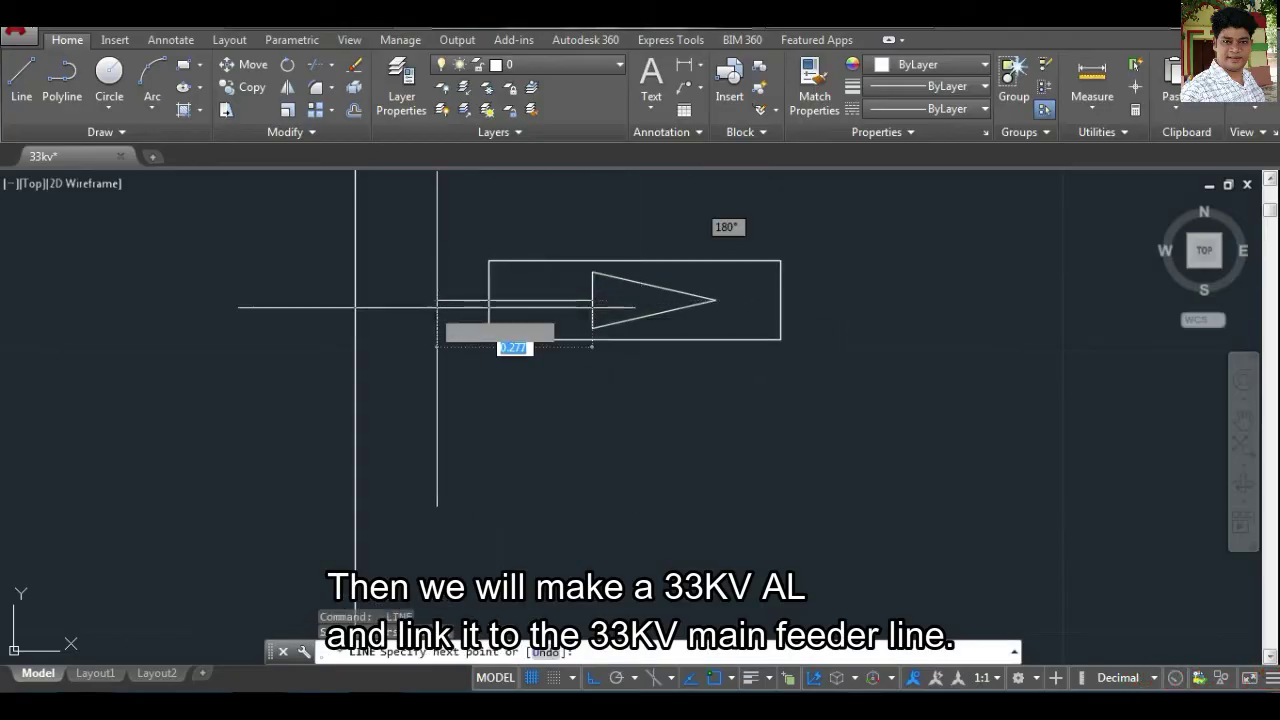
pyautogui.click(355, 300)
pyautogui.press('Return')
pyautogui.scroll(-4, 443, 311)
pyautogui.scroll(-2, 480, 309)
pyautogui.moveTo(546, 306); pyautogui.dragTo(605, 320, button='middle')
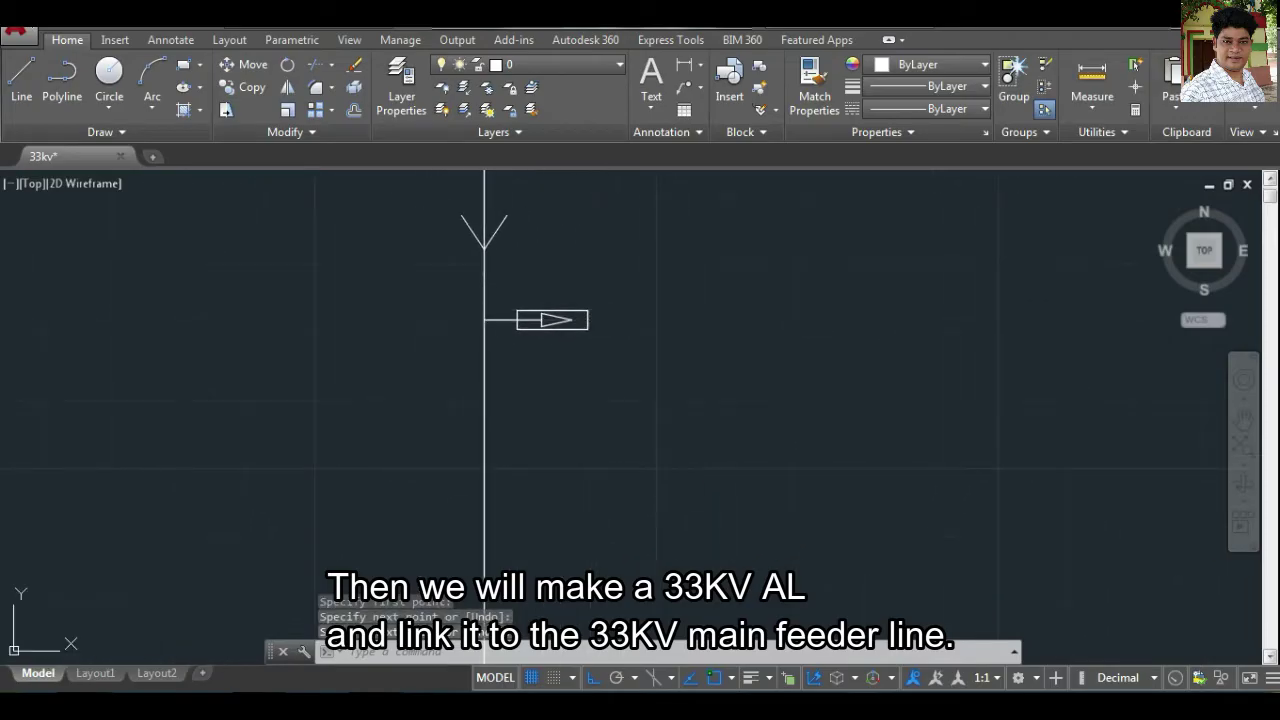
pyautogui.write('t')
pyautogui.press('Return')
# Write the label '33KV LA' on a single line beside the arrester.
pyautogui.click(605, 301)
pyautogui.click(695, 330)
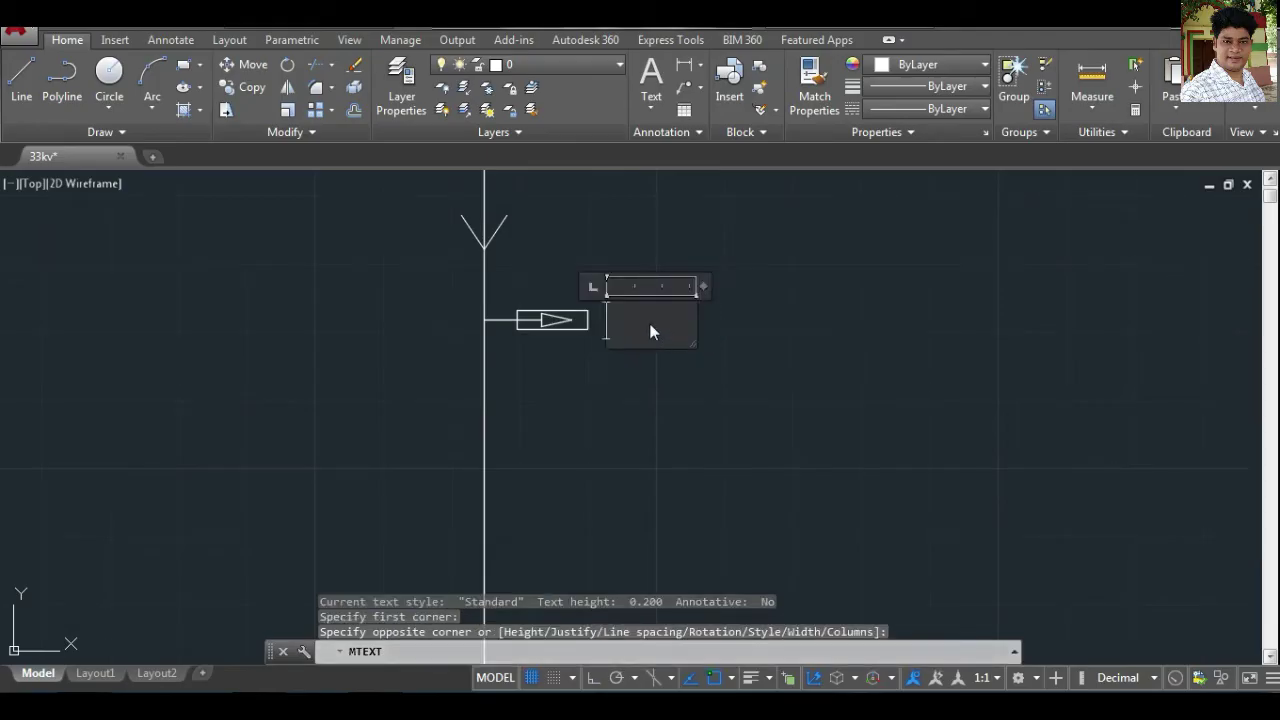
pyautogui.write('33KV')
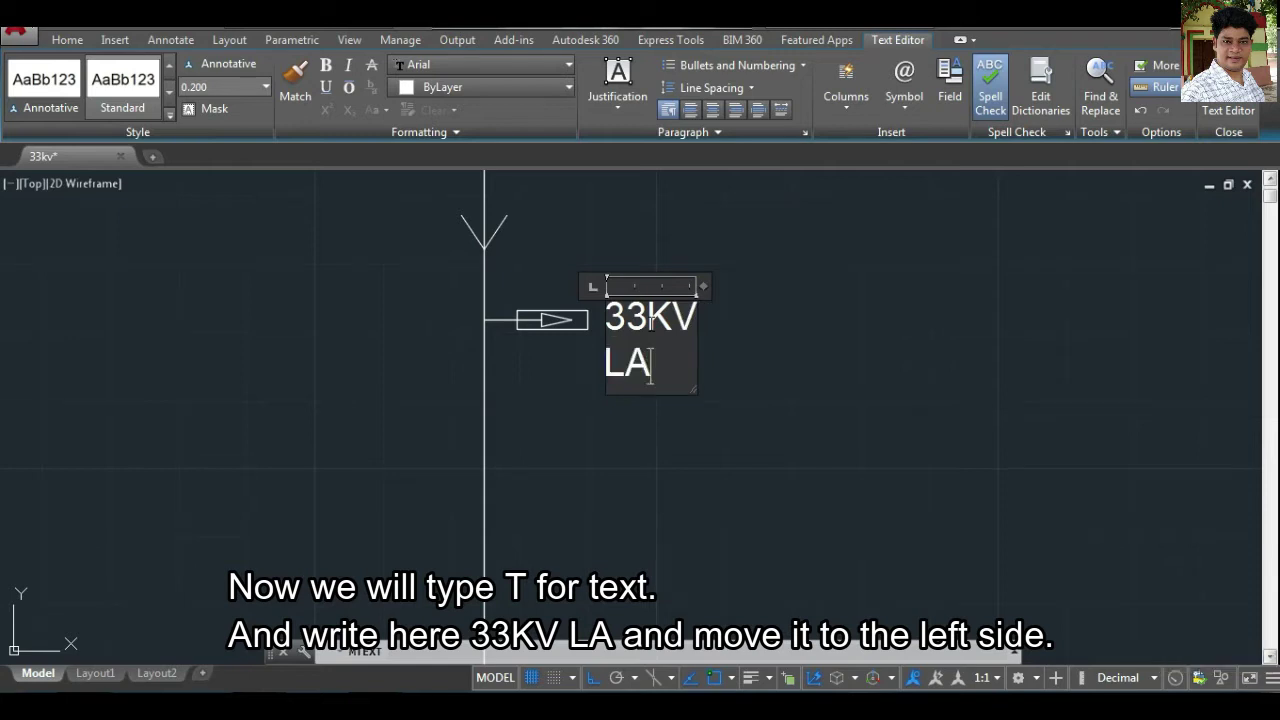
pyautogui.moveTo(706, 288); pyautogui.dragTo(772, 268)
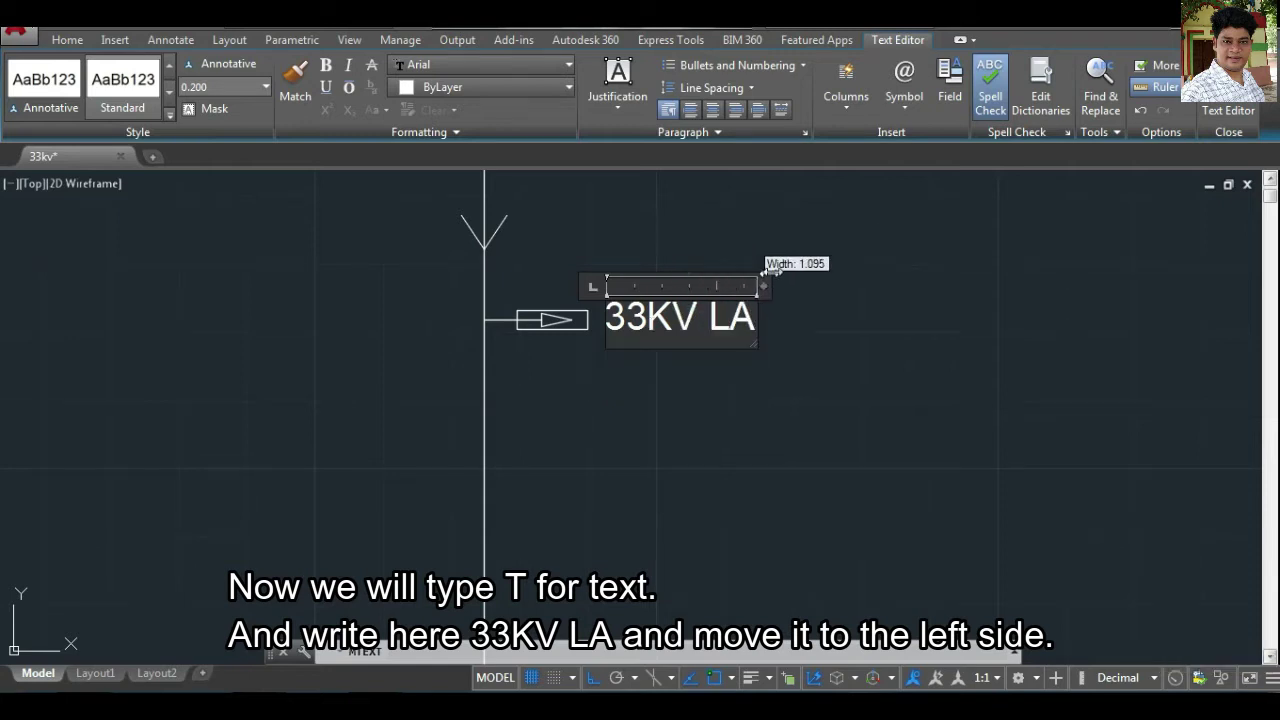
pyautogui.click(826, 376)
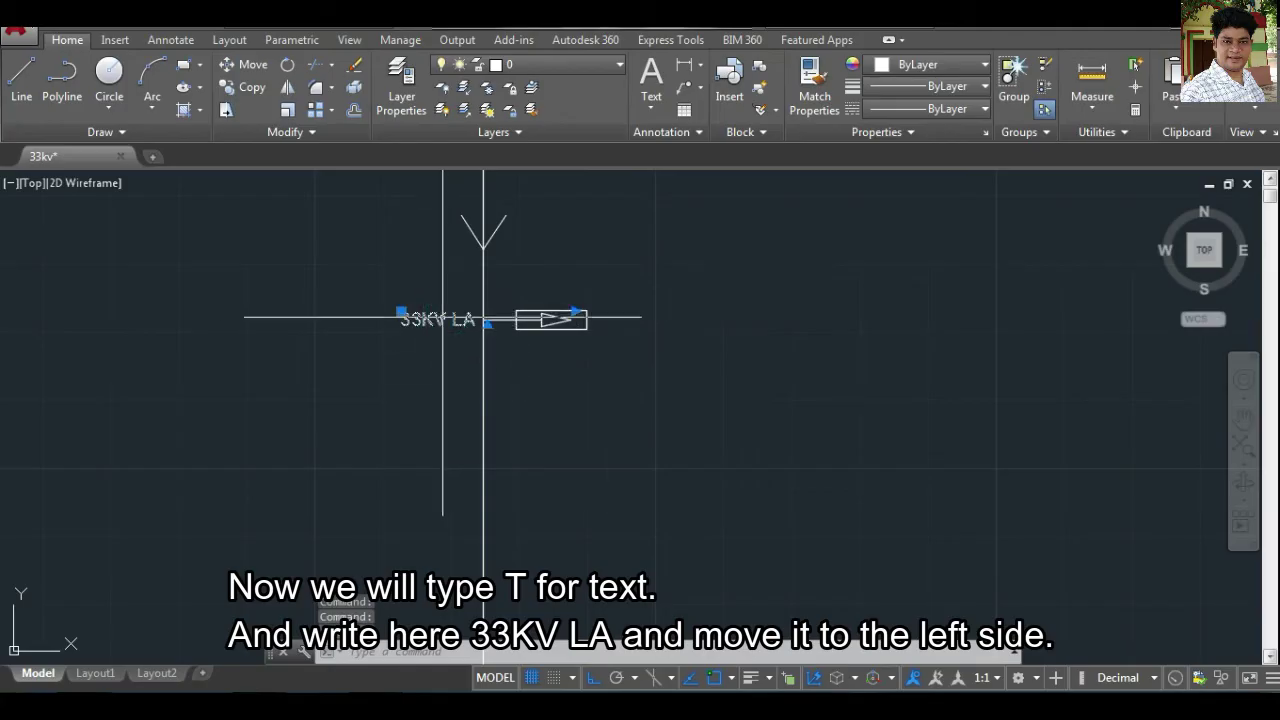
# Reposition the 33KV LA label left of the incomer line at height 0.1.
pyautogui.doubleClick(443, 317)
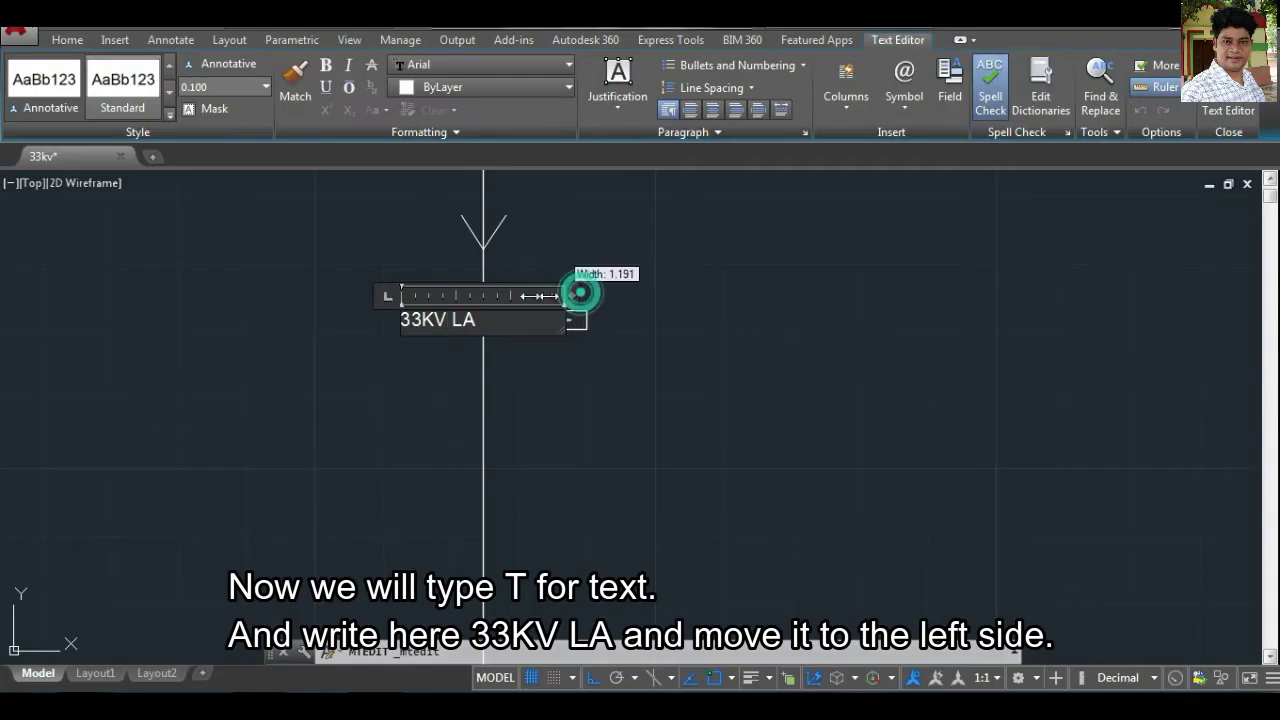
pyautogui.click(665, 317)
pyautogui.scroll(-2, 371, 379)
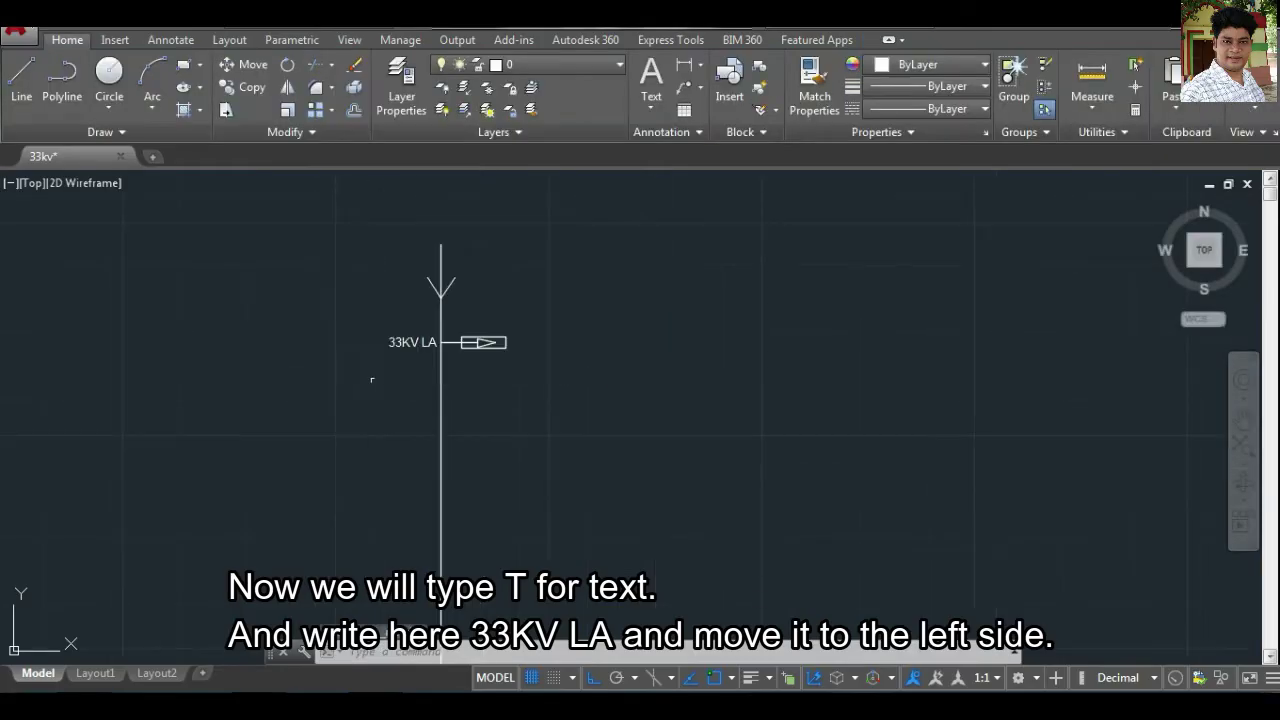
pyautogui.scroll(2, 457, 403)
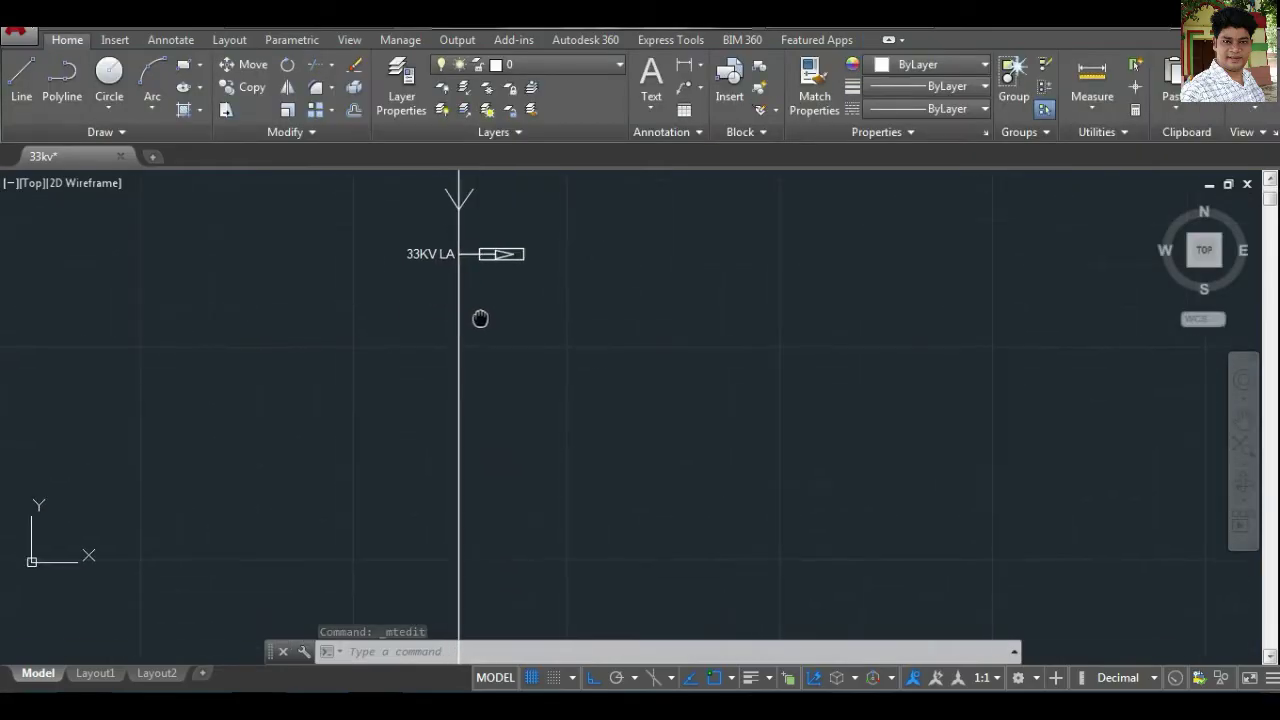
pyautogui.scroll(2, 462, 317)
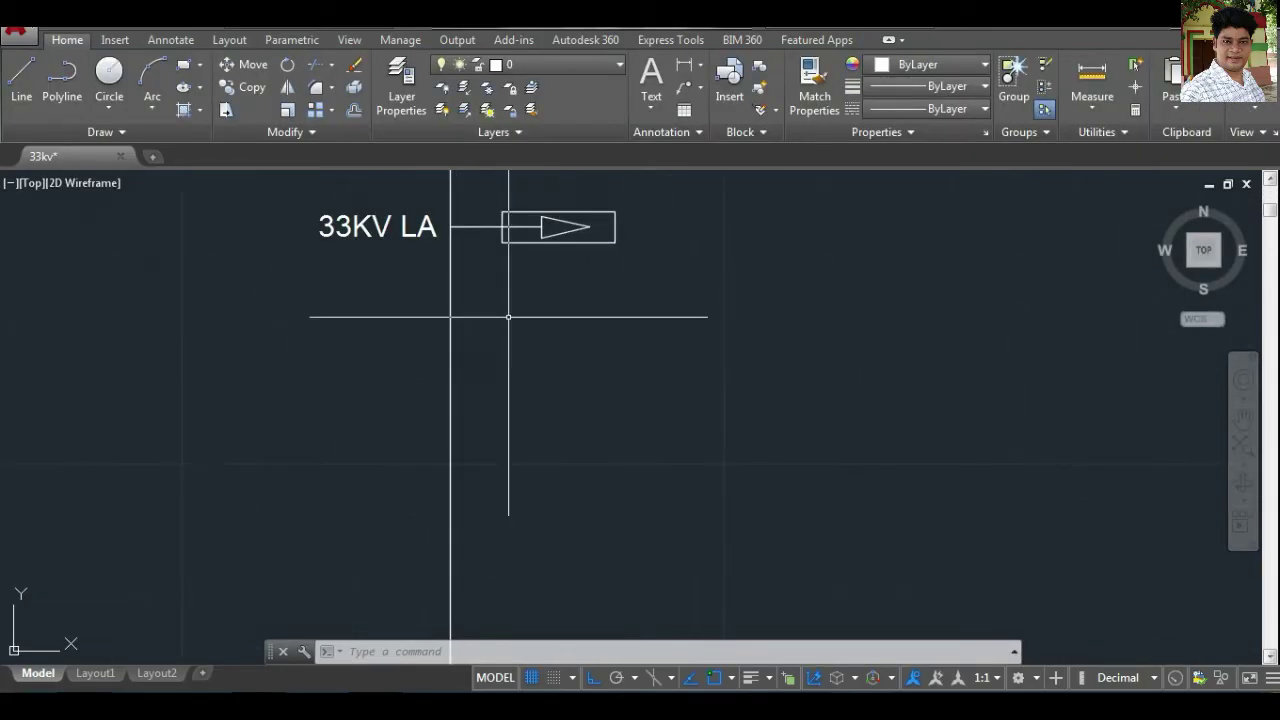
# Draw a small circle on the incomer line below the arrester.
pyautogui.write('c')
pyautogui.press('Return')
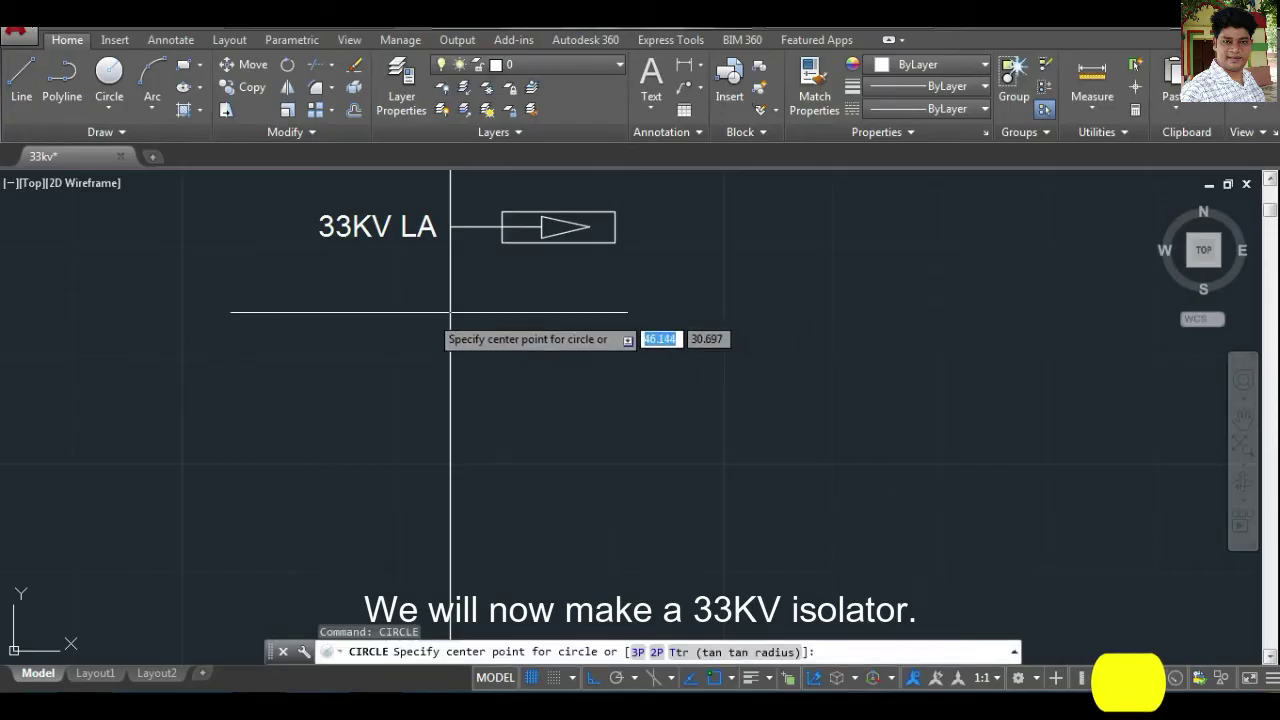
pyautogui.click(450, 301)
pyautogui.scroll(2, 450, 301)
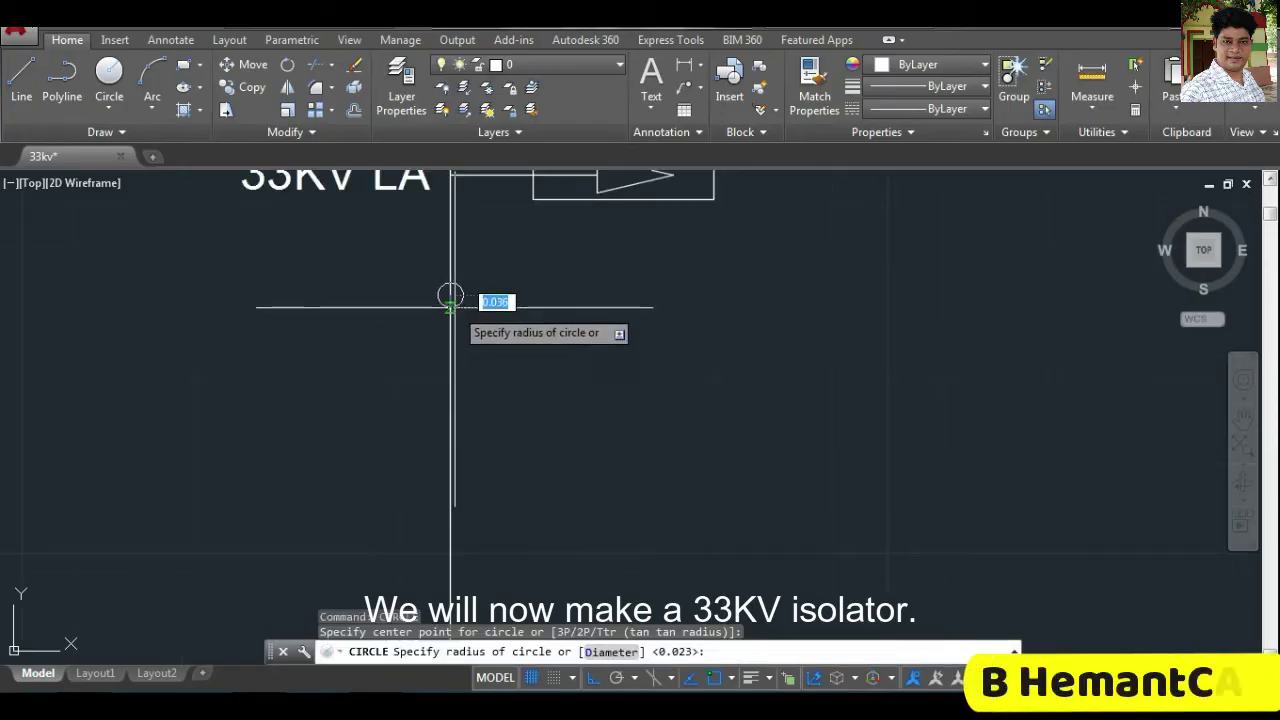
pyautogui.click(452, 312)
pyautogui.press('Return')
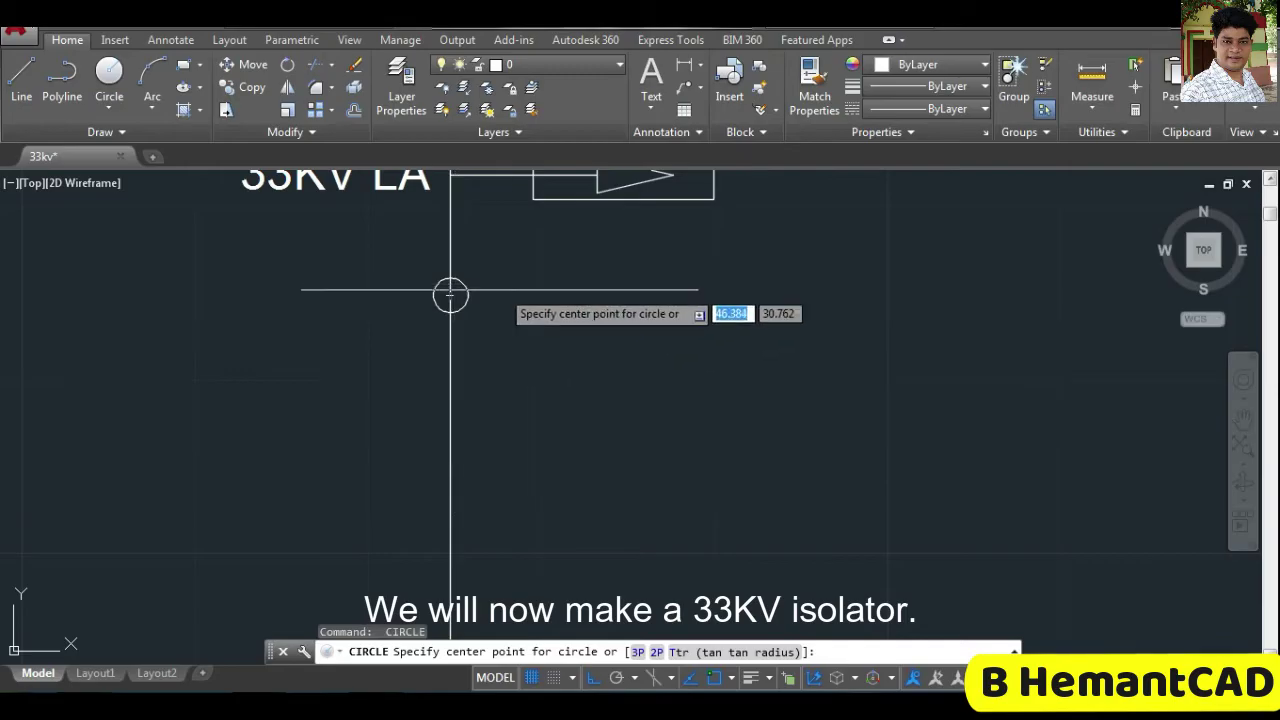
pyautogui.press('Escape')
# Copy the circle twice down the line to stack three circles.
pyautogui.click(469, 295)
pyautogui.write('o')
pyautogui.press('Return')
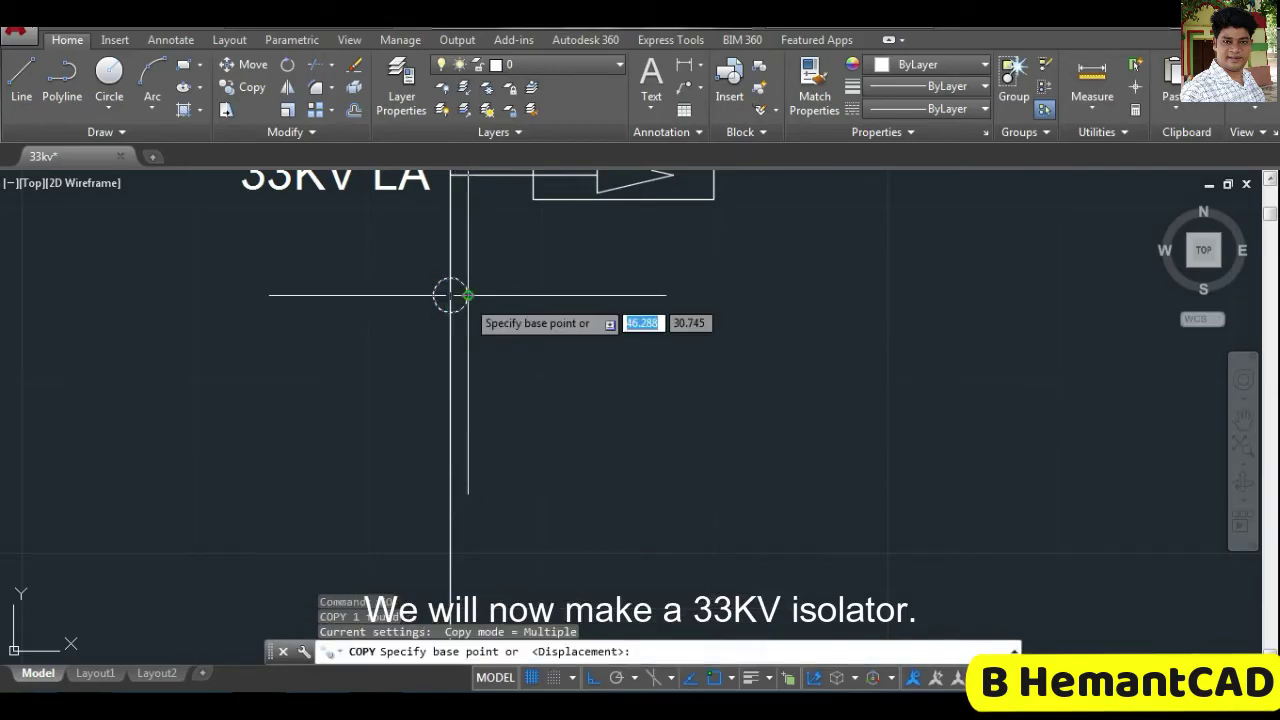
pyautogui.click(450, 295)
pyautogui.click(450, 365)
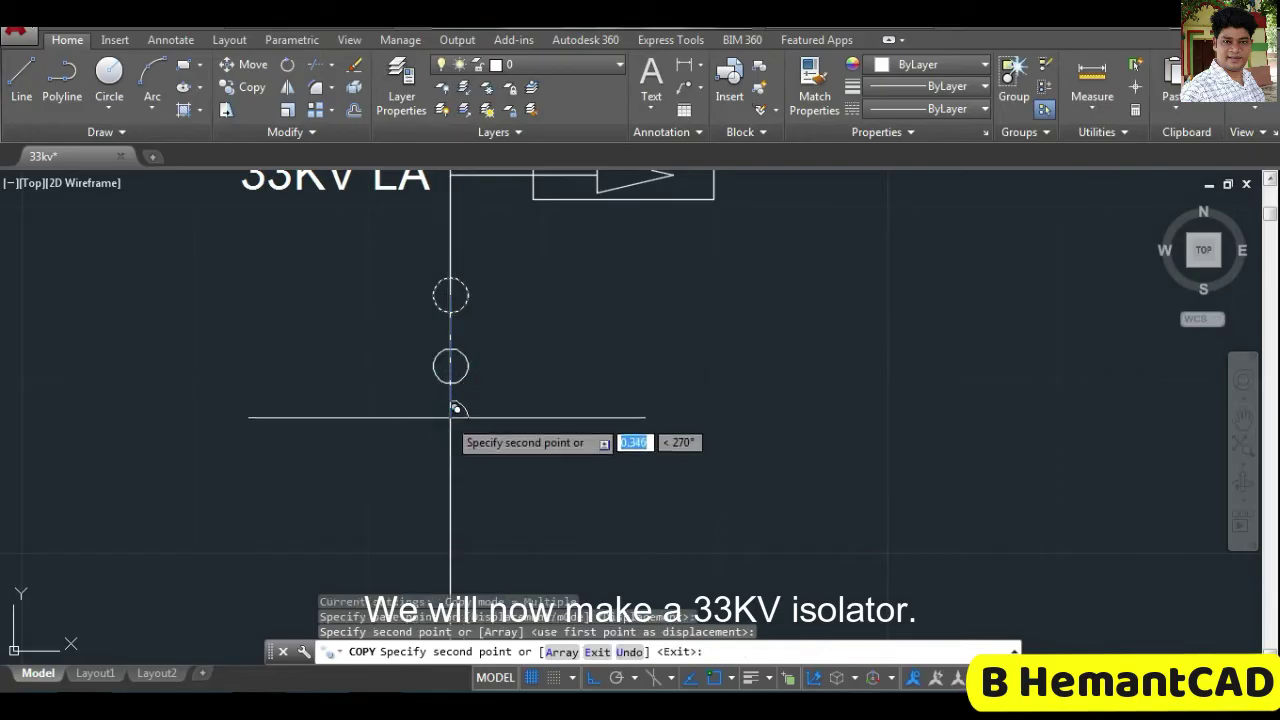
pyautogui.click(450, 434)
pyautogui.press('Return')
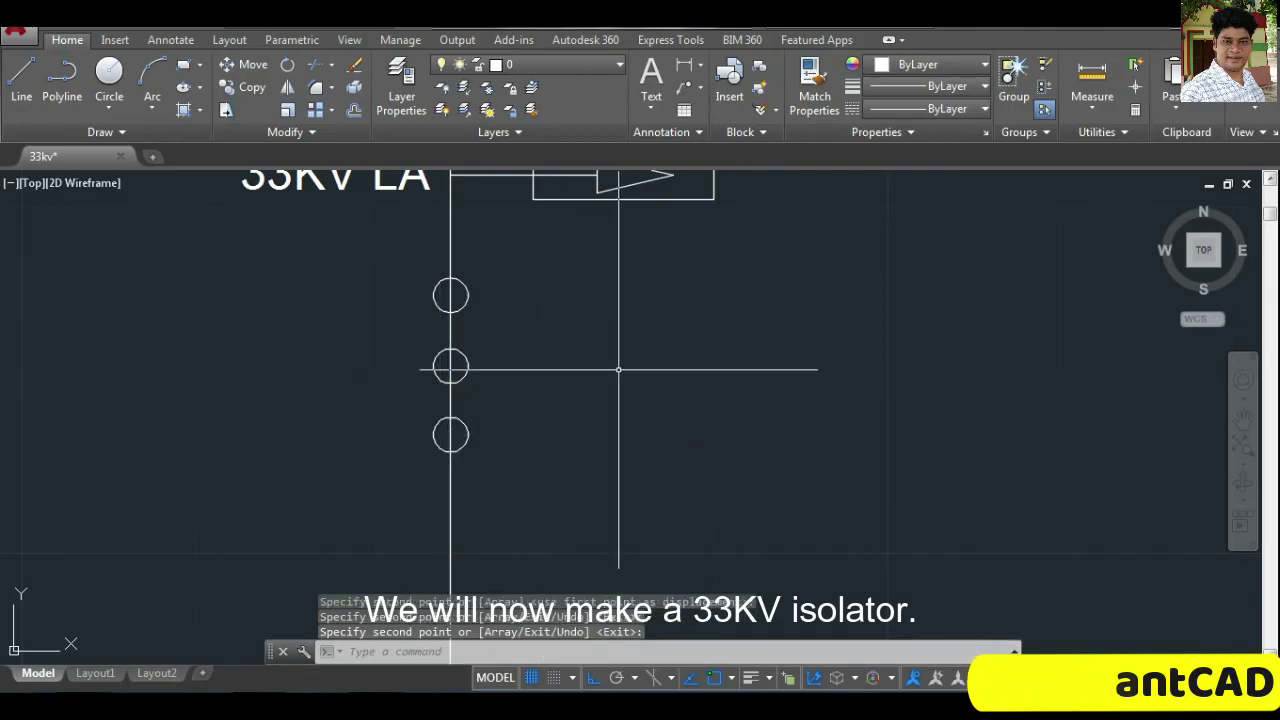
# Draw the diagonal isolator blade through the circles, extended toward the bottom circle.
pyautogui.write('l')
pyautogui.press('Return')
pyautogui.click(450, 365)
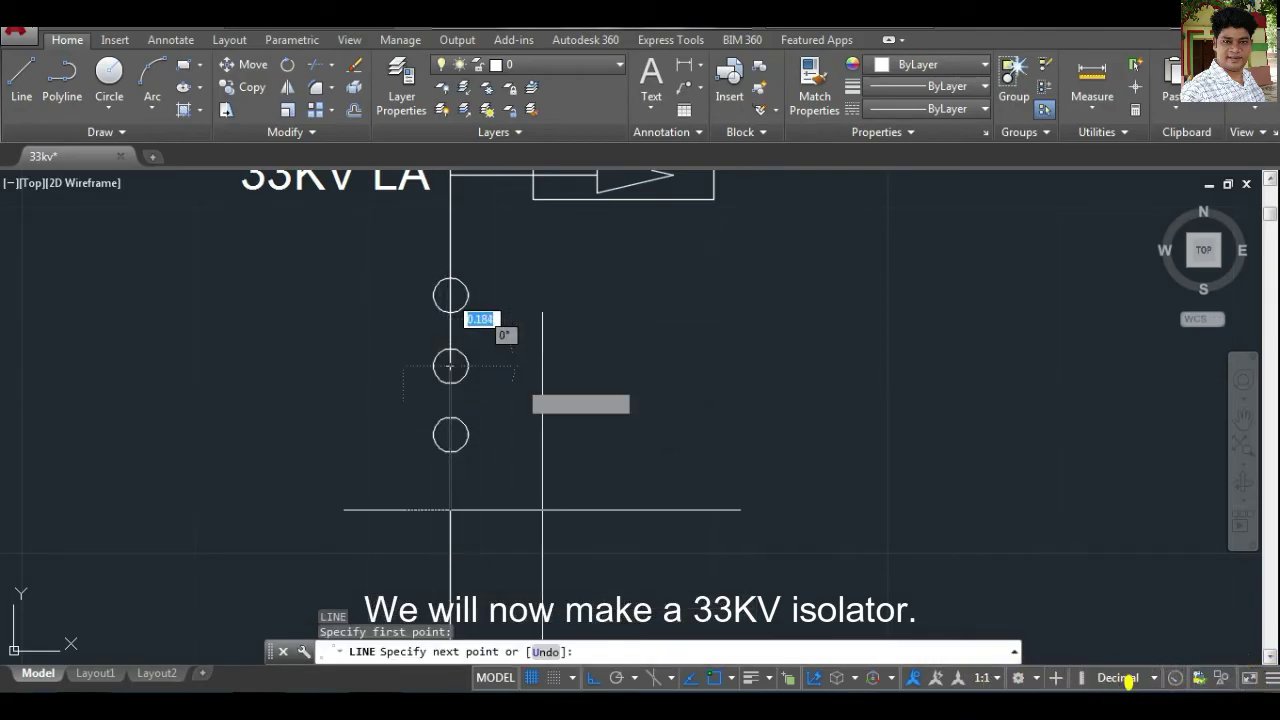
pyautogui.click(594, 678)
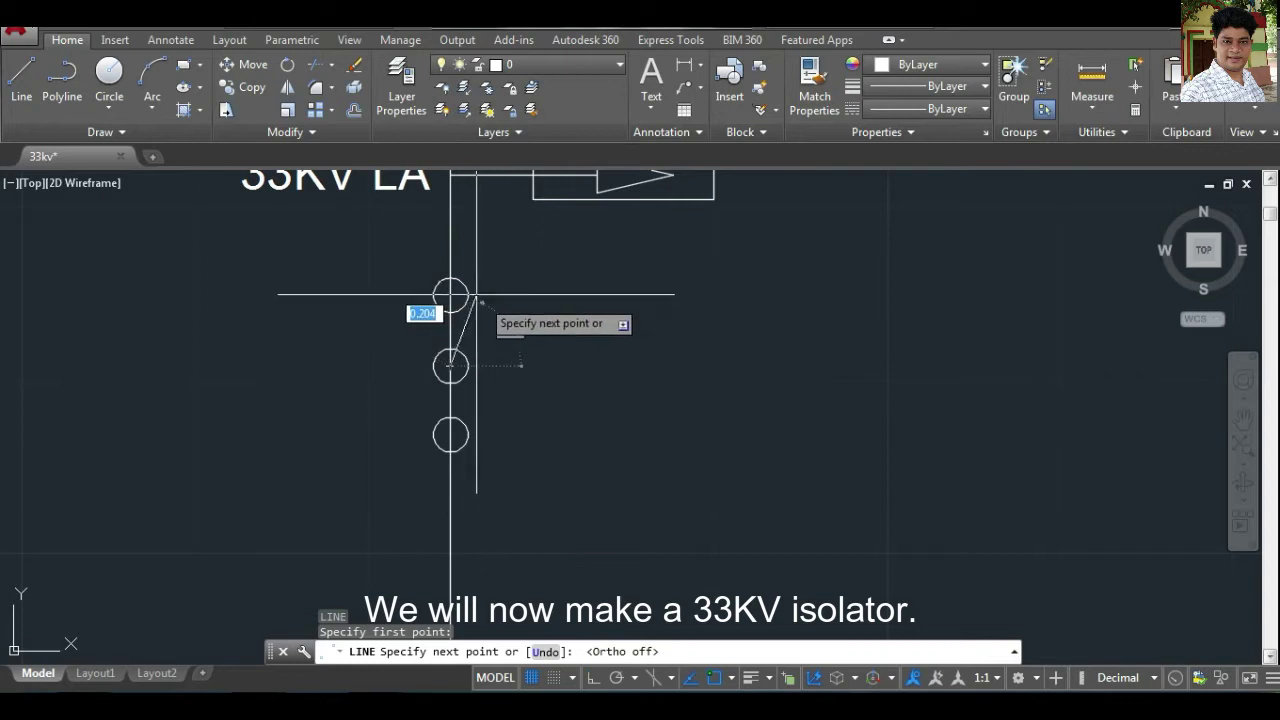
pyautogui.click(485, 295)
pyautogui.press('Return')
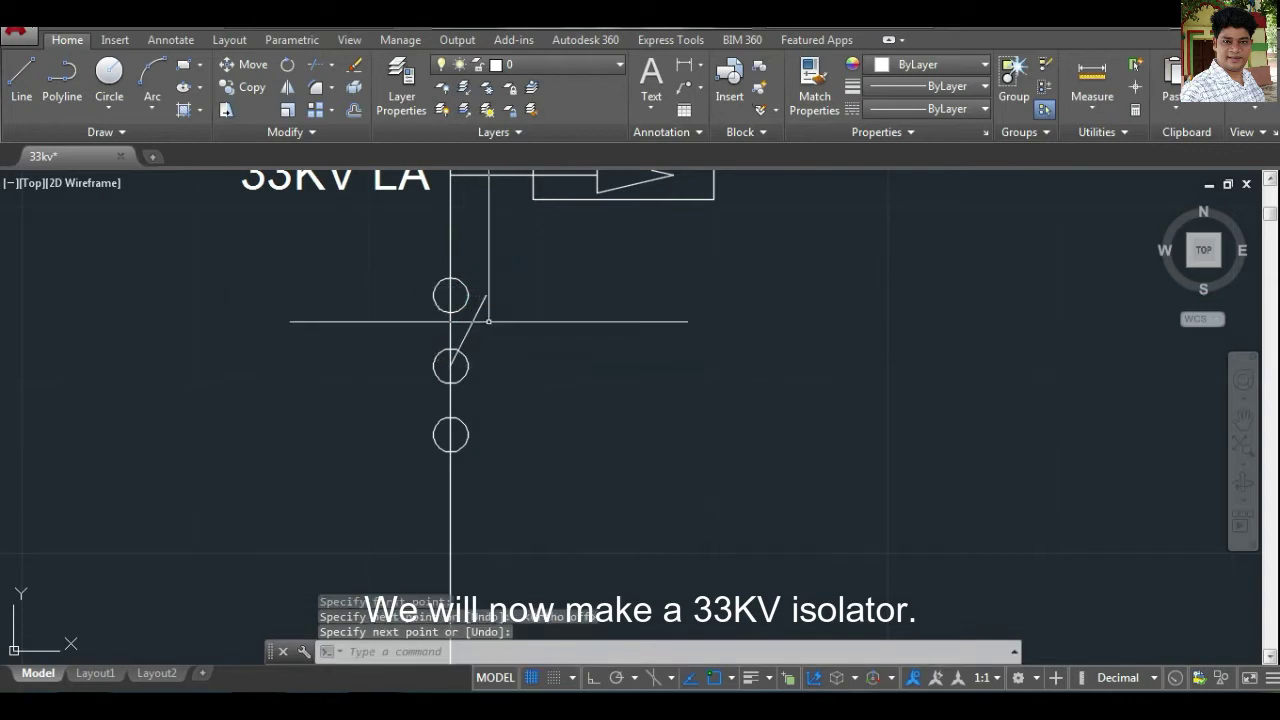
pyautogui.press('Return')
pyautogui.click(470, 328)
pyautogui.click(450, 365)
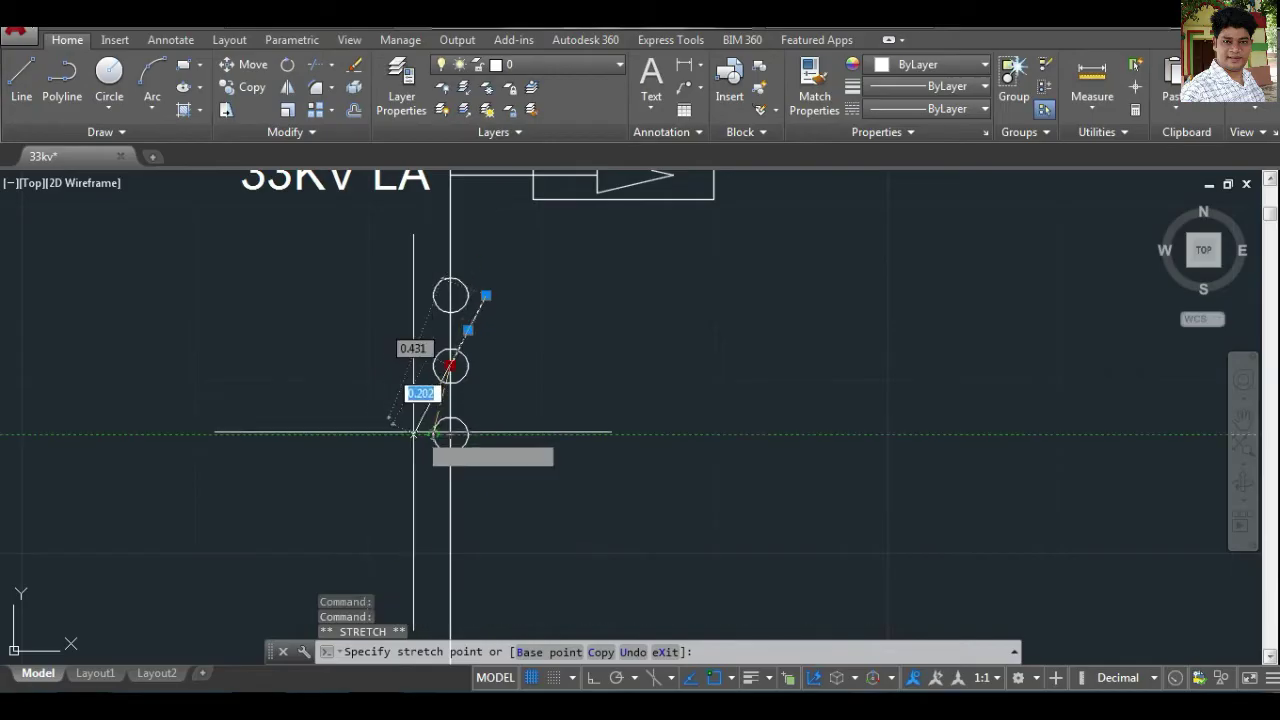
pyautogui.click(413, 435)
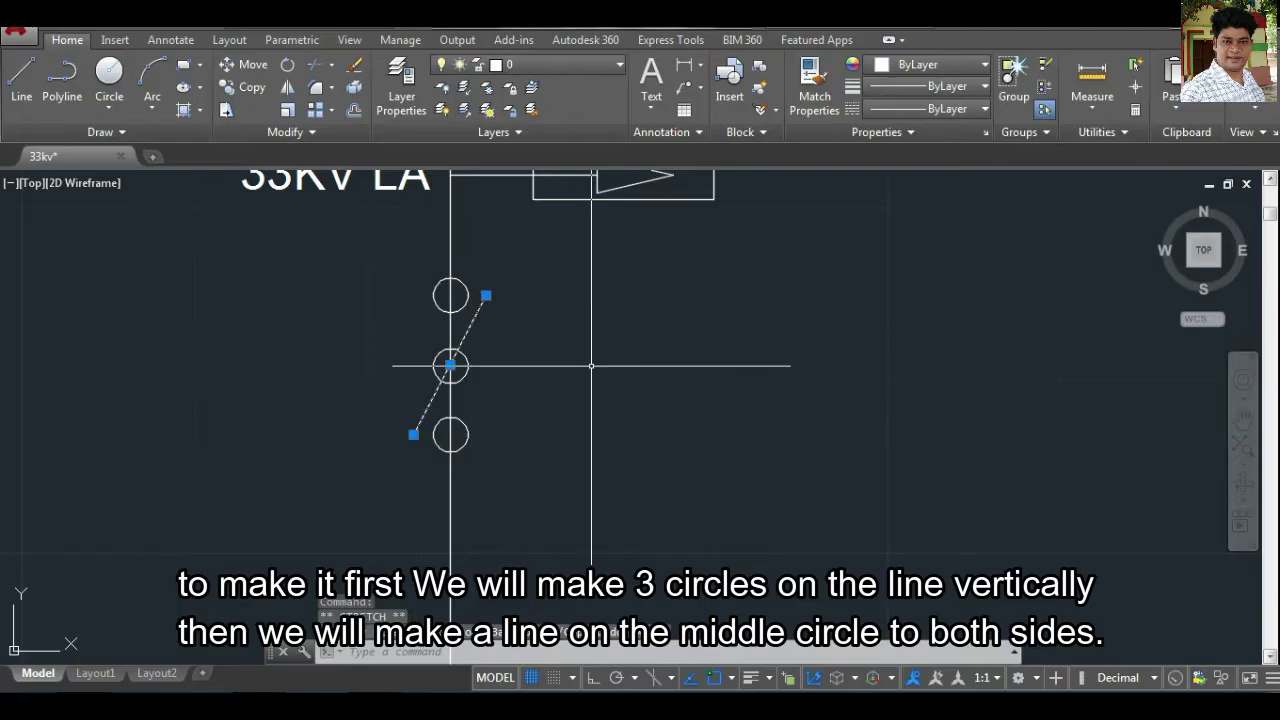
pyautogui.press('Escape')
# Delete the unwanted line segment between the circles and return to the 33KV LA area.
pyautogui.scroll(-5, 600, 390)
pyautogui.scroll(3, 580, 300)
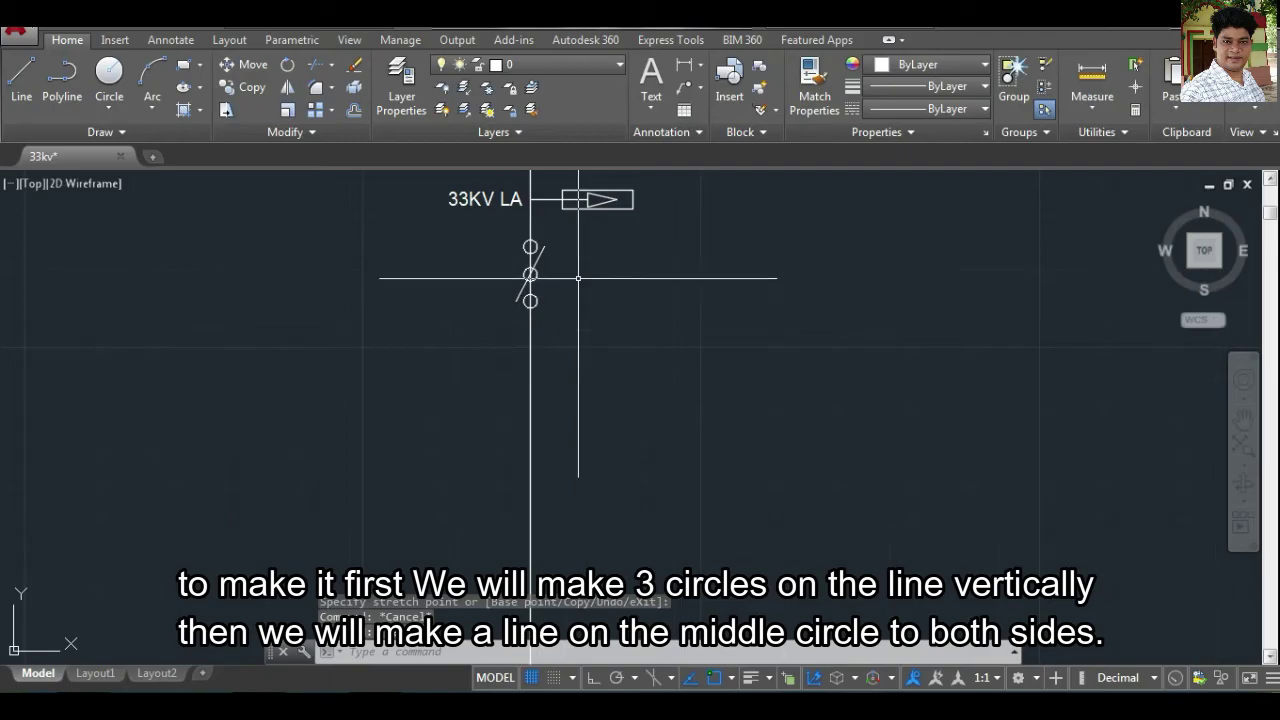
pyautogui.scroll(2, 578, 271)
pyautogui.write('r')
pyautogui.press('Return')
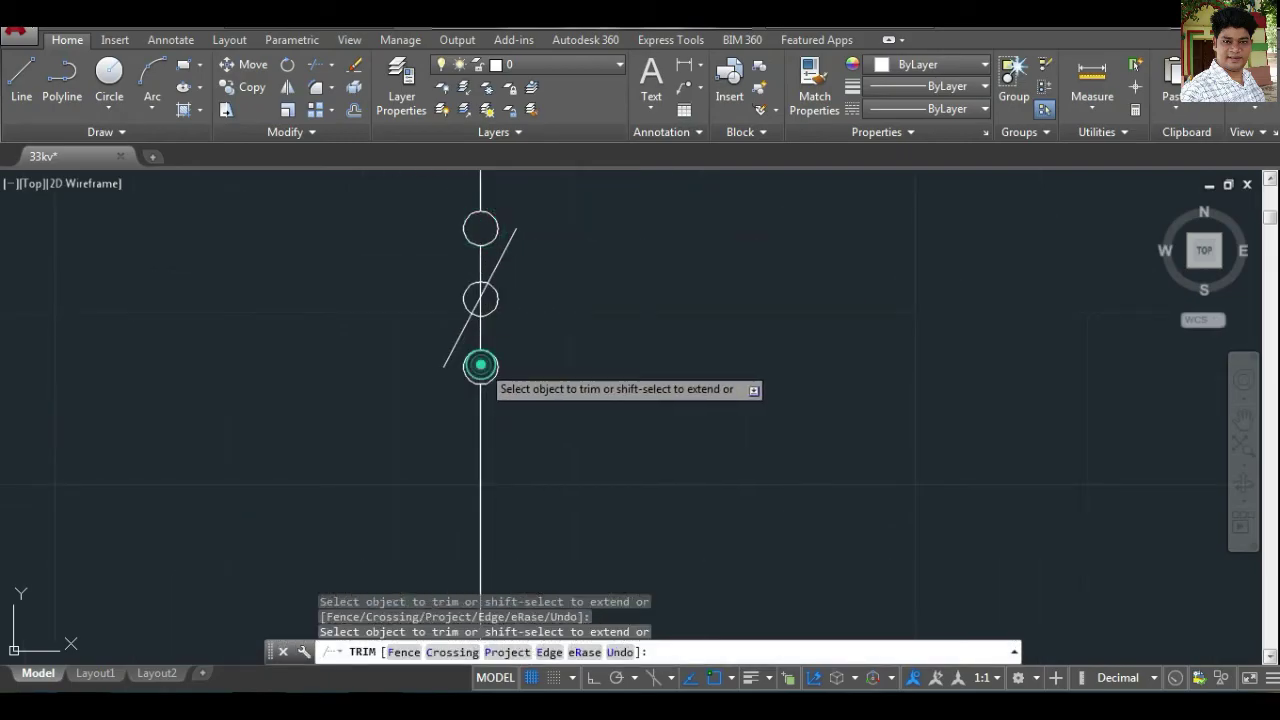
pyautogui.press('Escape')
pyautogui.click(480, 261)
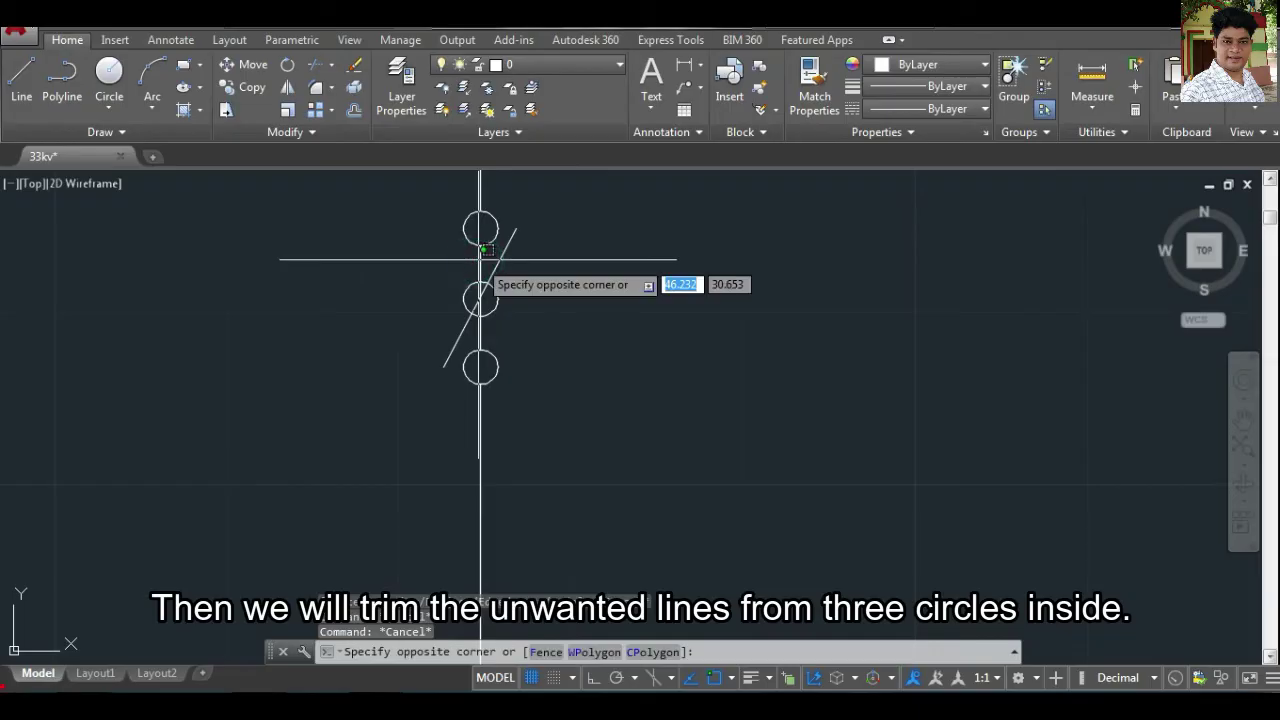
pyautogui.moveTo(490, 257); pyautogui.dragTo(472, 261)
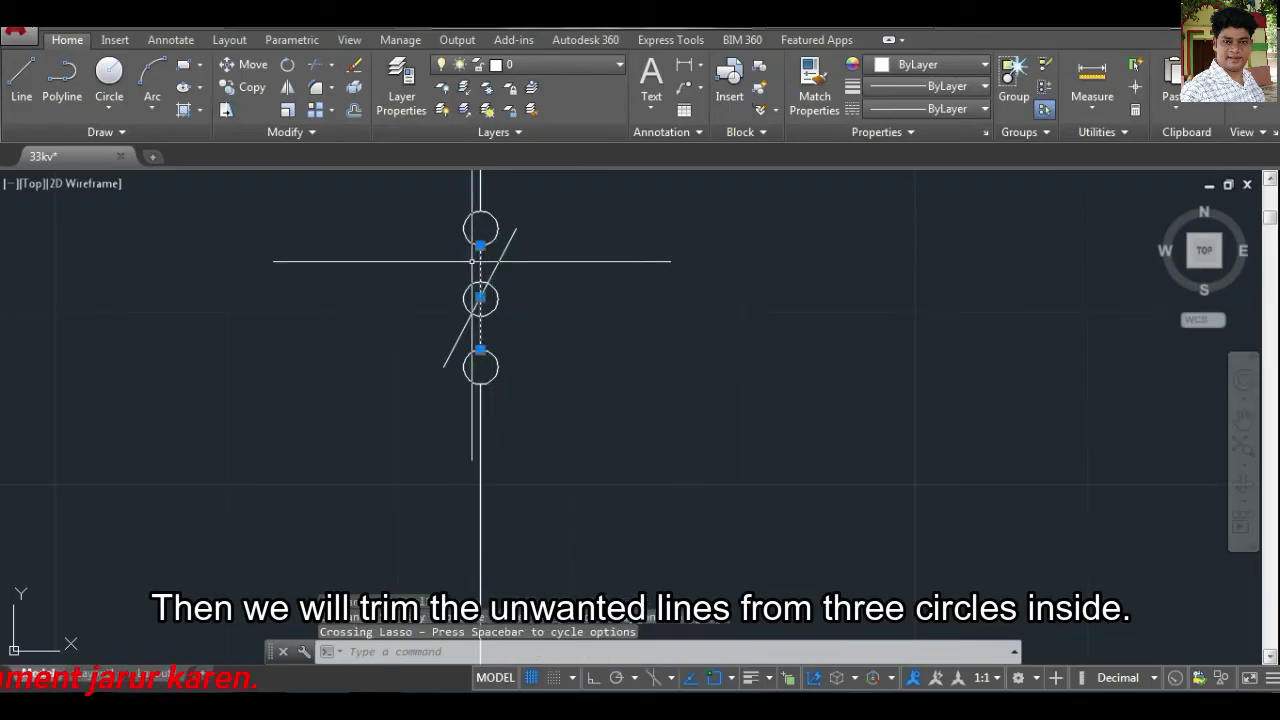
pyautogui.press('Delete')
pyautogui.scroll(-2, 560, 450)
pyautogui.scroll(-1, 580, 400)
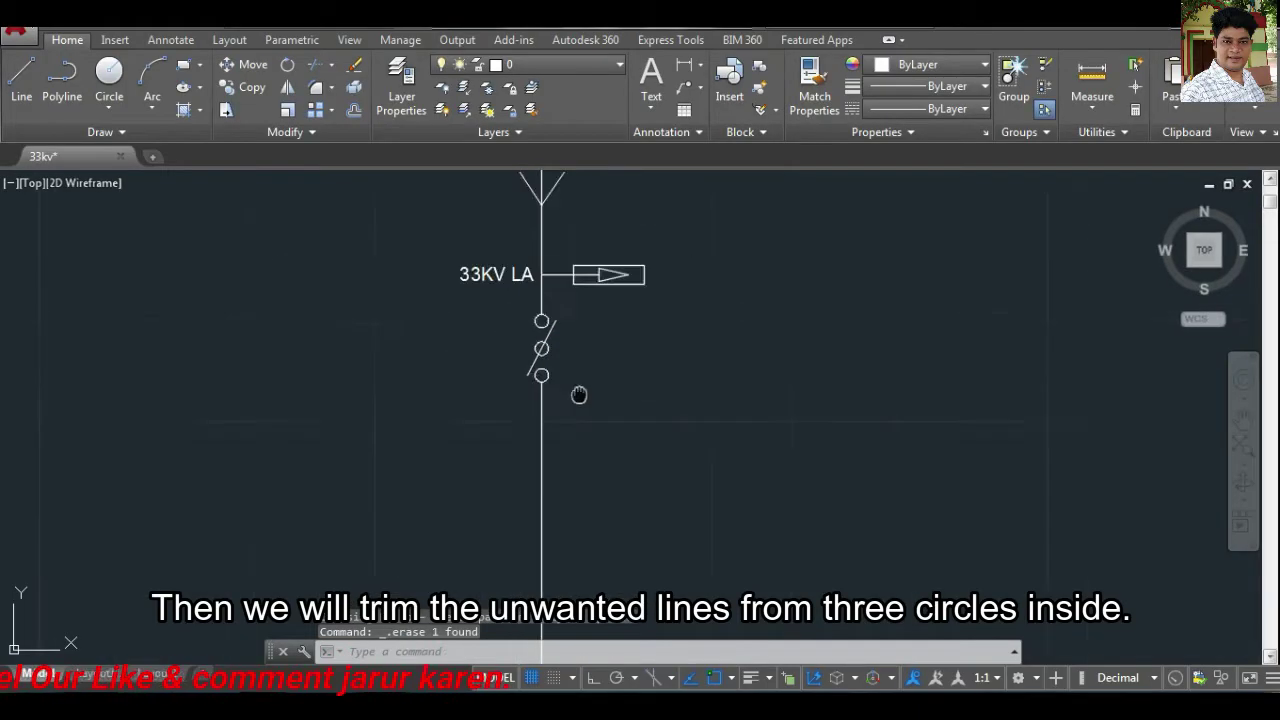
pyautogui.moveTo(580, 394); pyautogui.dragTo(575, 303, button='middle')
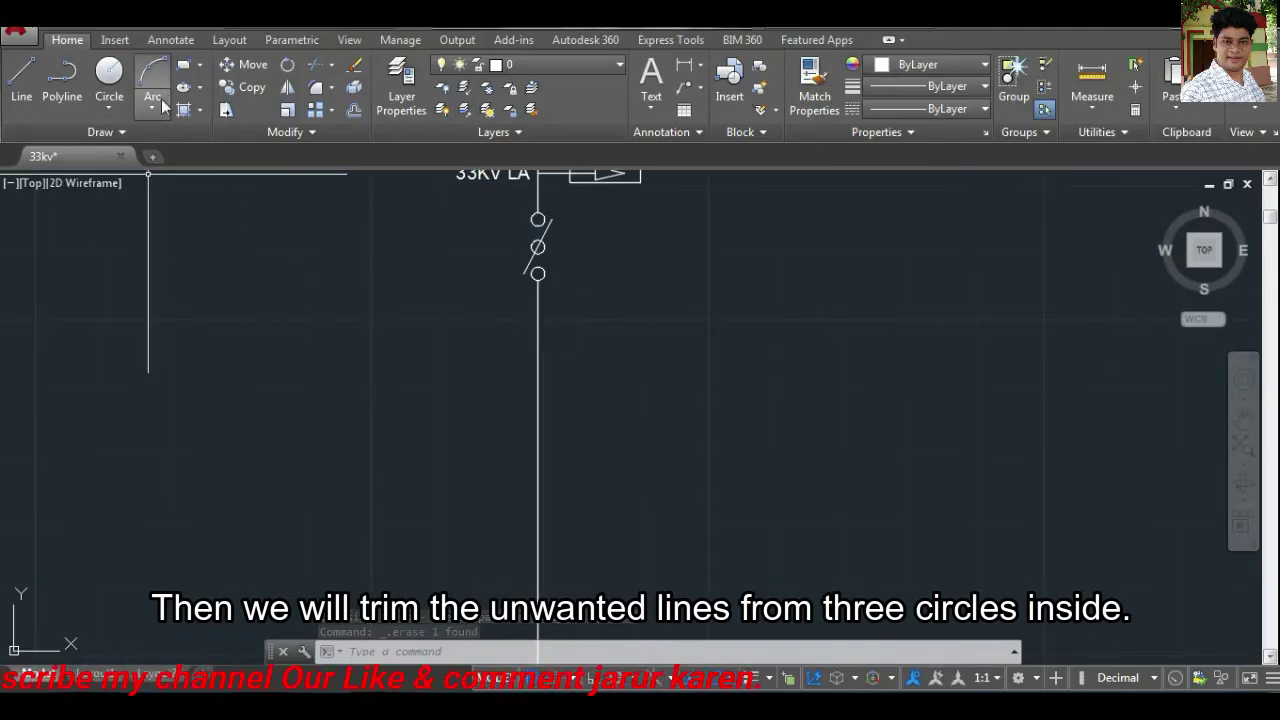
# Draw an ellipse on the feeder line below the isolator and copy it directly beneath.
pyautogui.click(199, 129)
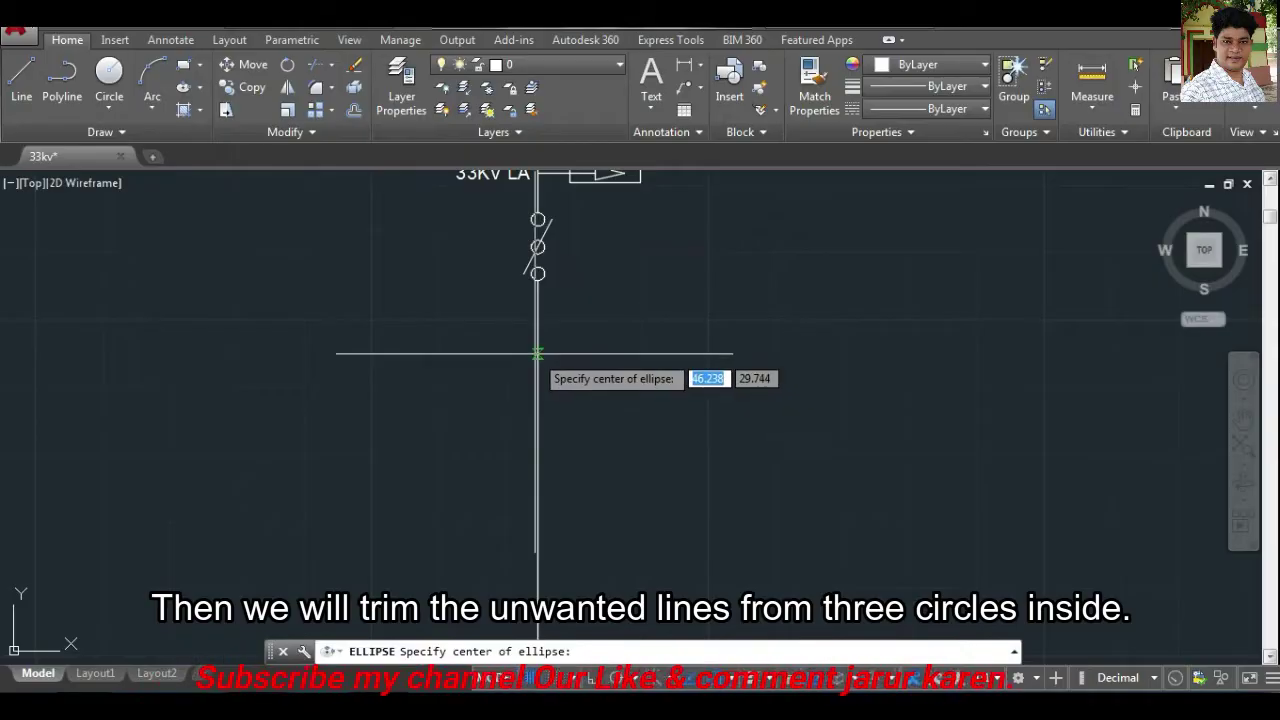
pyautogui.click(537, 353)
pyautogui.click(505, 355)
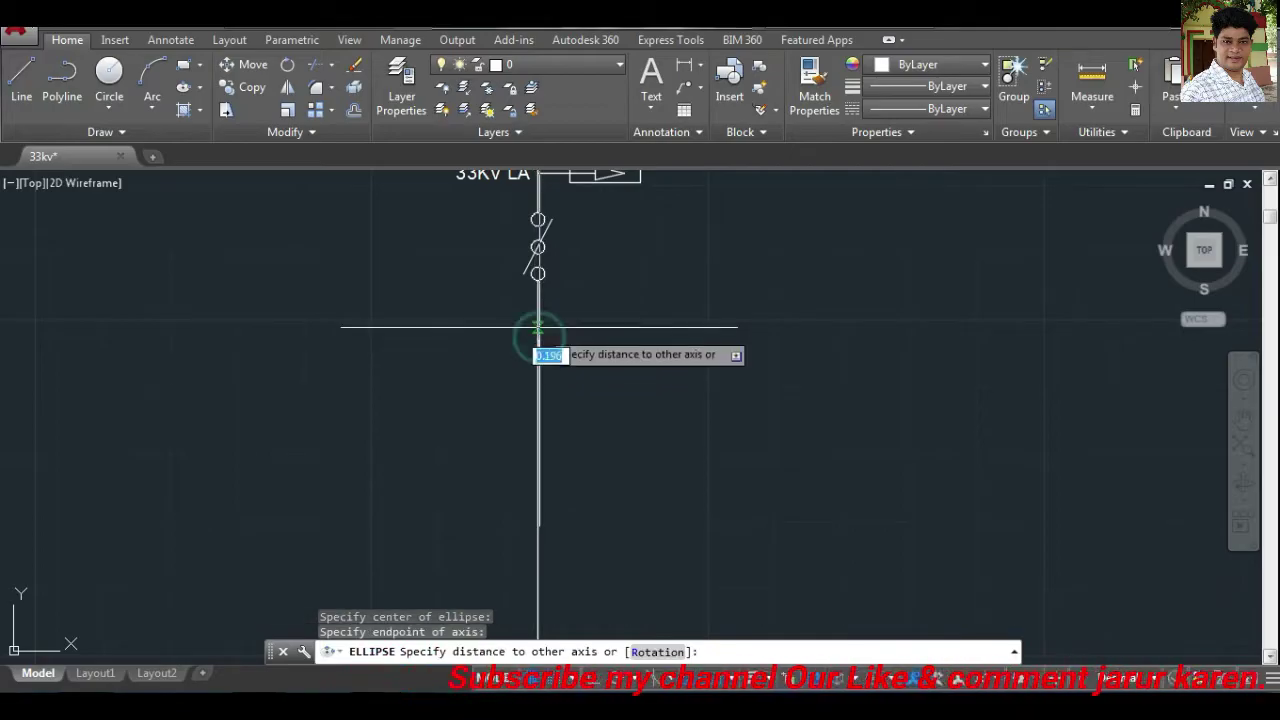
pyautogui.click(538, 322)
pyautogui.click(557, 342)
pyautogui.write('co')
pyautogui.press('Return')
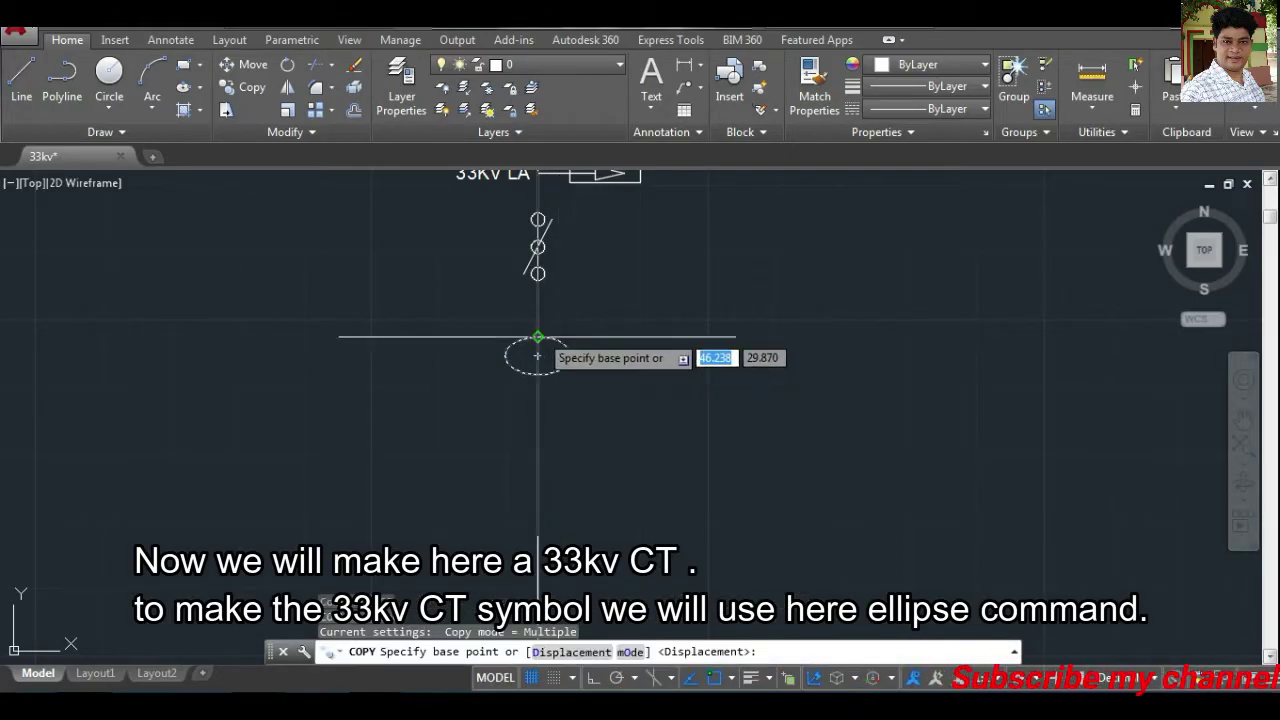
pyautogui.click(538, 354)
pyautogui.click(538, 392)
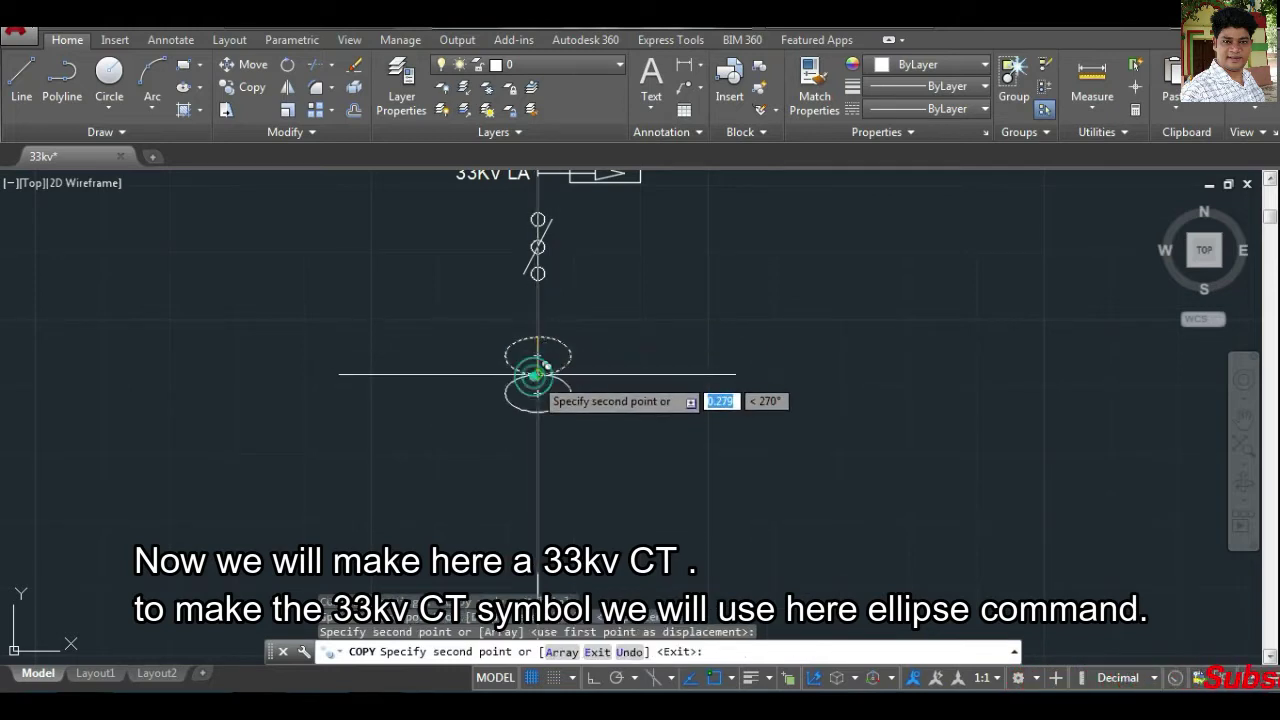
pyautogui.press('Return')
# Trim the ellipse's right half into a loop and draw a short lead from the coil top.
pyautogui.write('r')
pyautogui.press('Return')
pyautogui.press('Return')
pyautogui.click(561, 341)
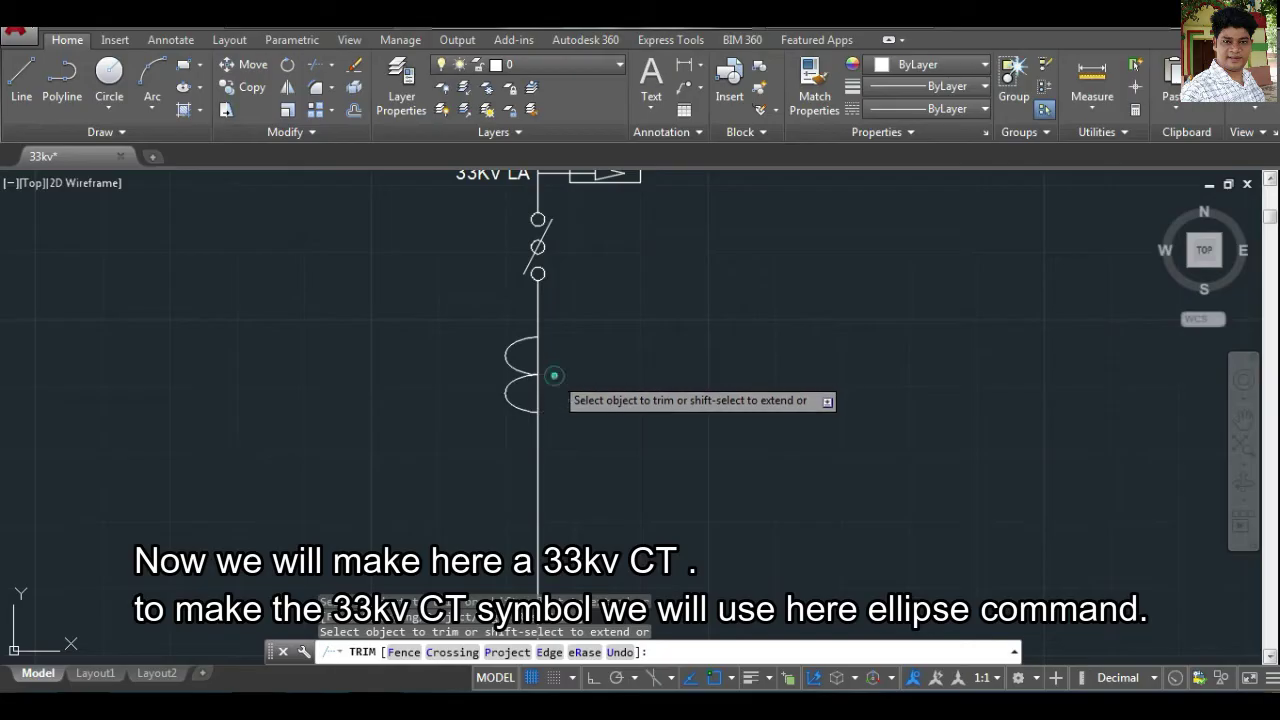
pyautogui.press('Escape')
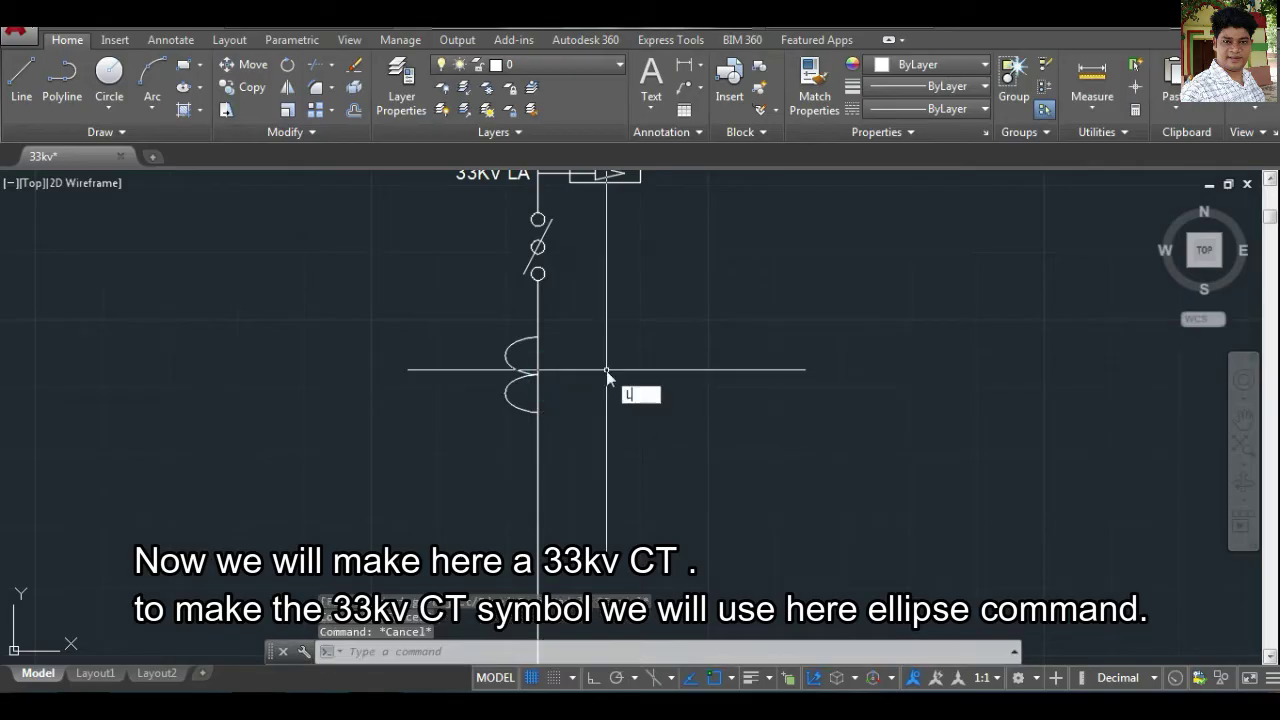
pyautogui.press('Return')
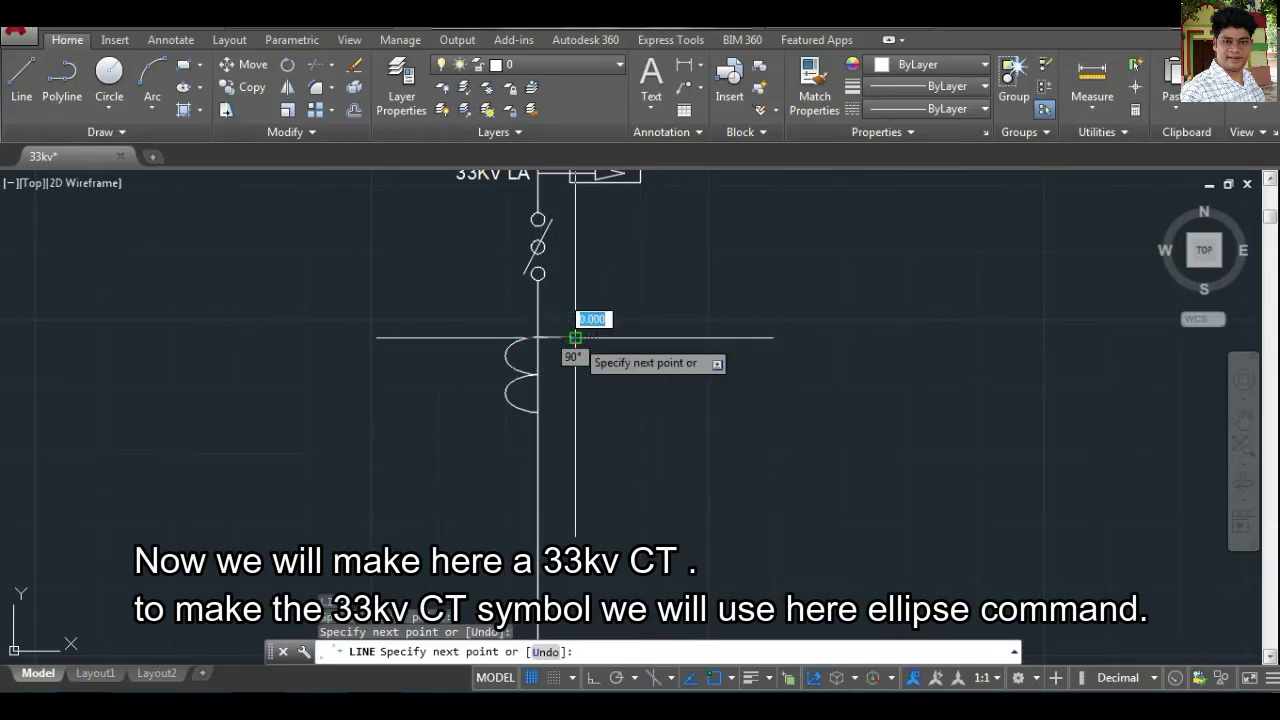
pyautogui.press('Return')
pyautogui.press('Return')
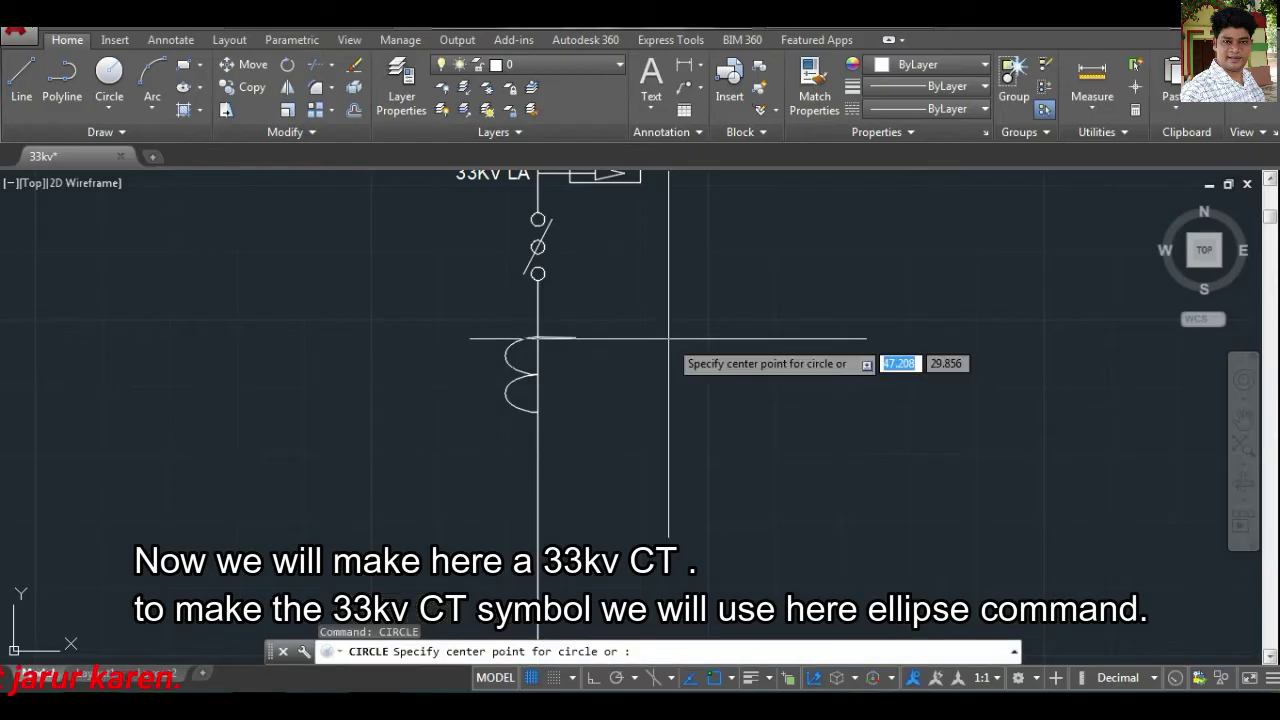
# Add a small terminal circle and move it to the lead line's end.
pyautogui.click(575, 338)
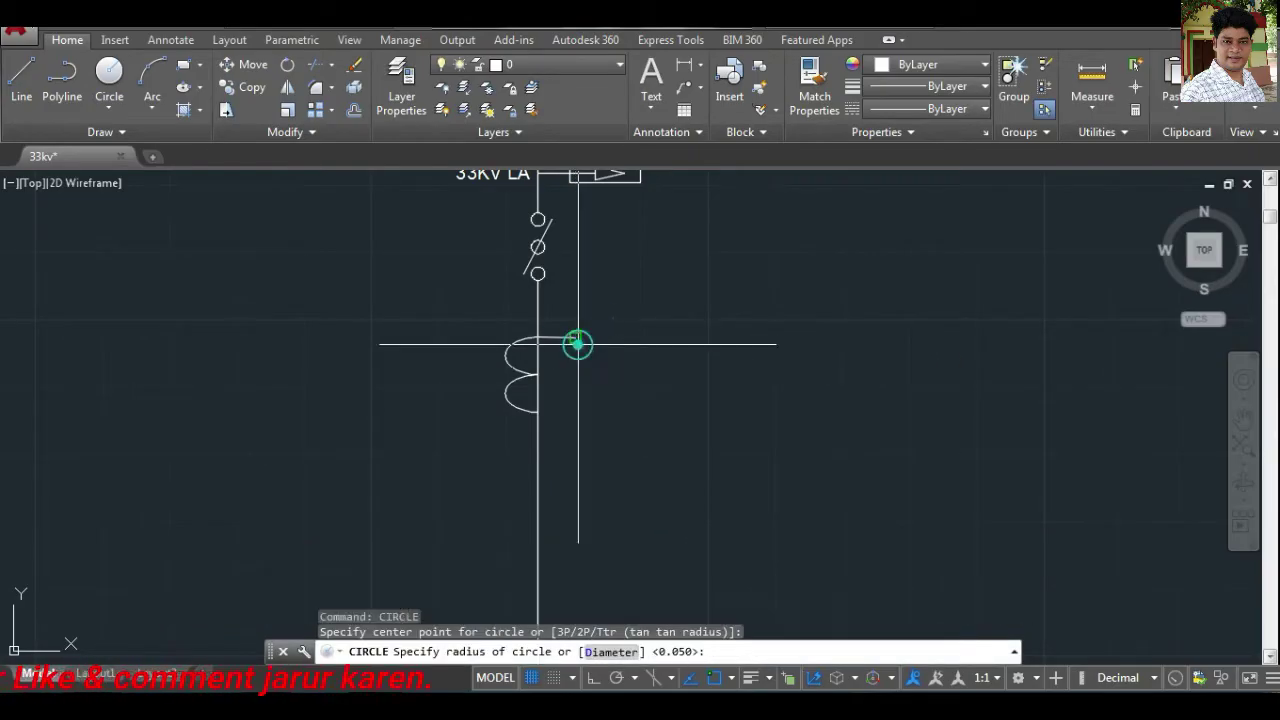
pyautogui.click(575, 338)
pyautogui.scroll(2, 573, 338)
pyautogui.scroll(3, 570, 337)
pyautogui.click(570, 337)
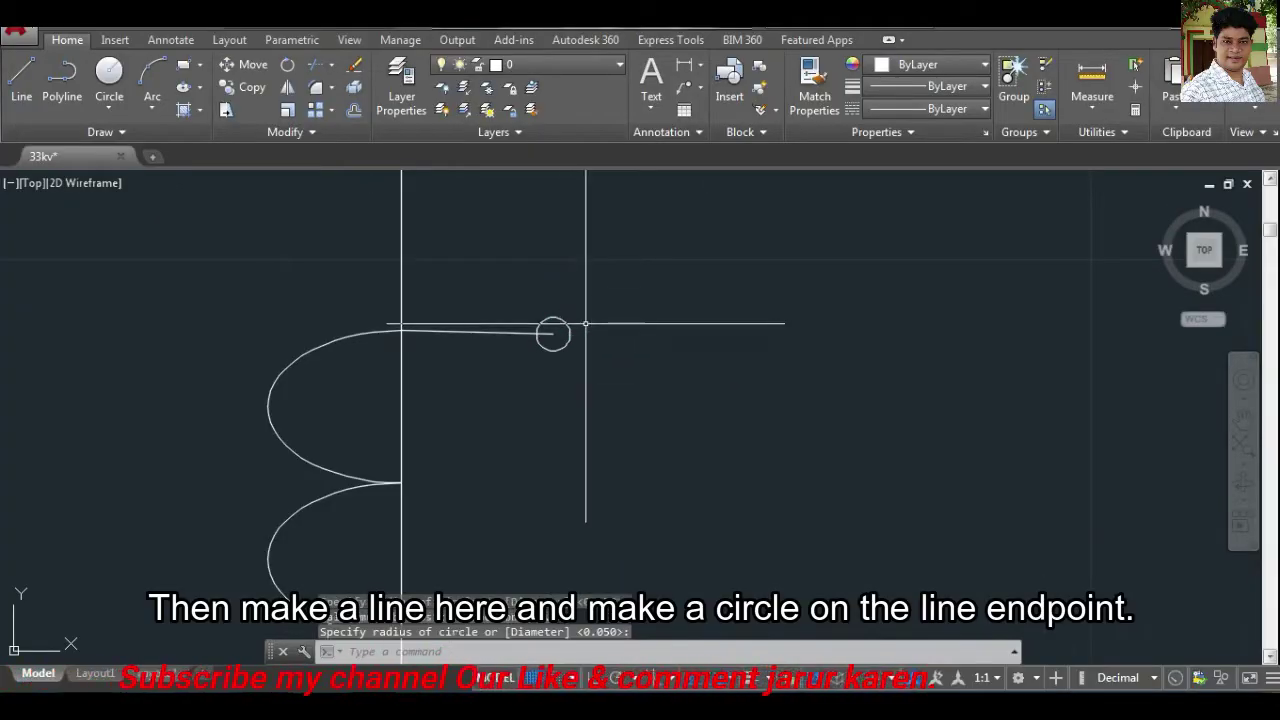
pyautogui.moveTo(570, 337); pyautogui.dragTo(562, 330, button='middle')
pyautogui.click(562, 330)
pyautogui.write('m')
pyautogui.press('Return')
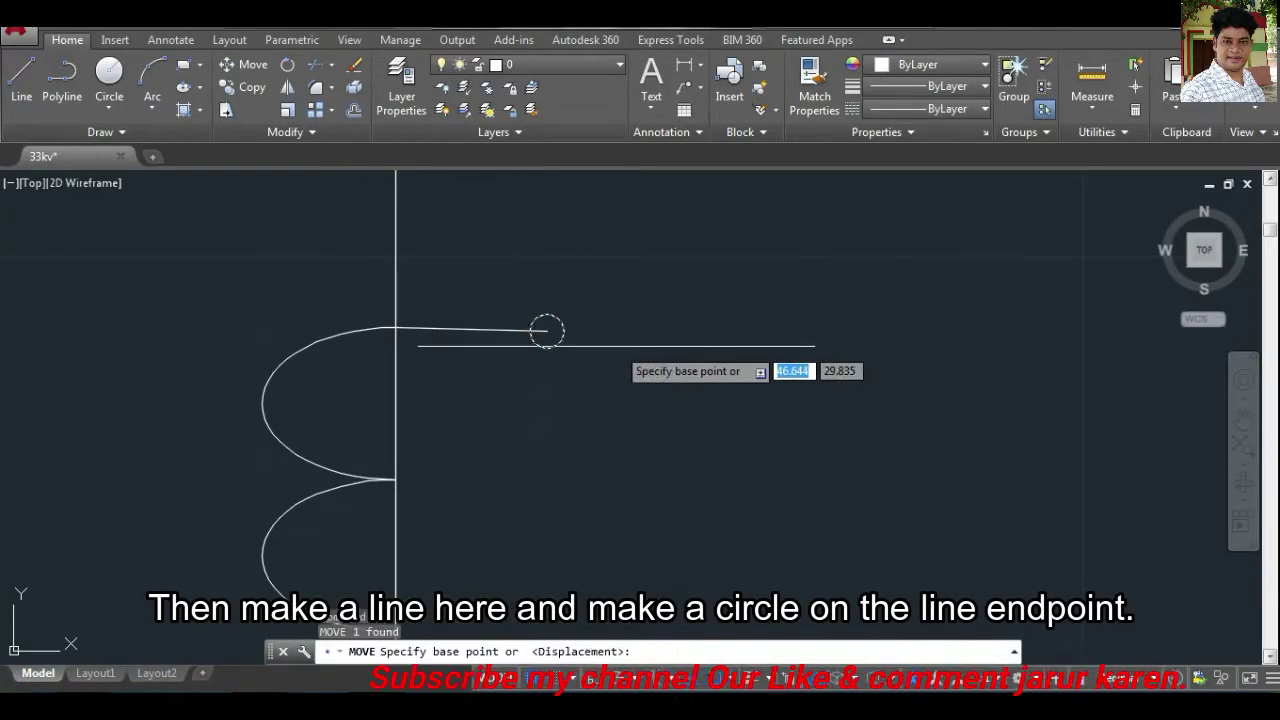
pyautogui.click(545, 331)
pyautogui.click(562, 325)
# Copy the lead and terminal circle for the other loop and recentre the coil.
pyautogui.scroll(-2, 594, 323)
pyautogui.moveTo(643, 374); pyautogui.dragTo(542, 275)
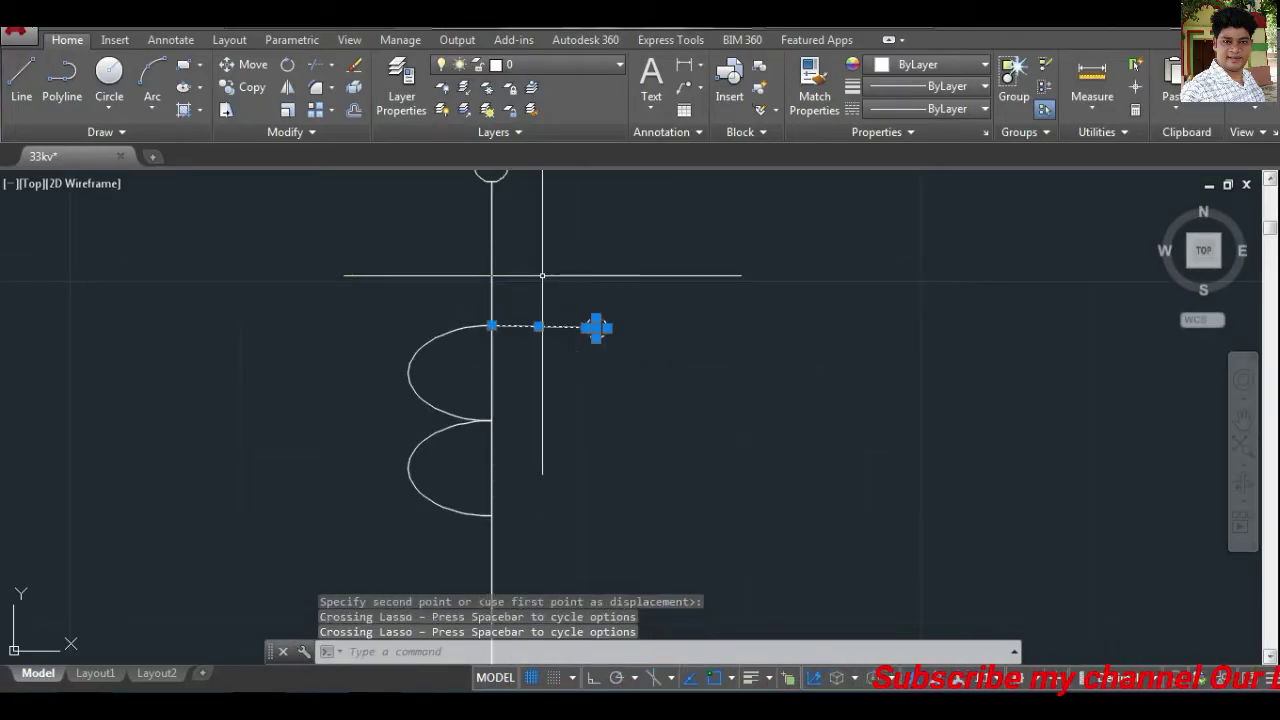
pyautogui.write('co')
pyautogui.press('Return')
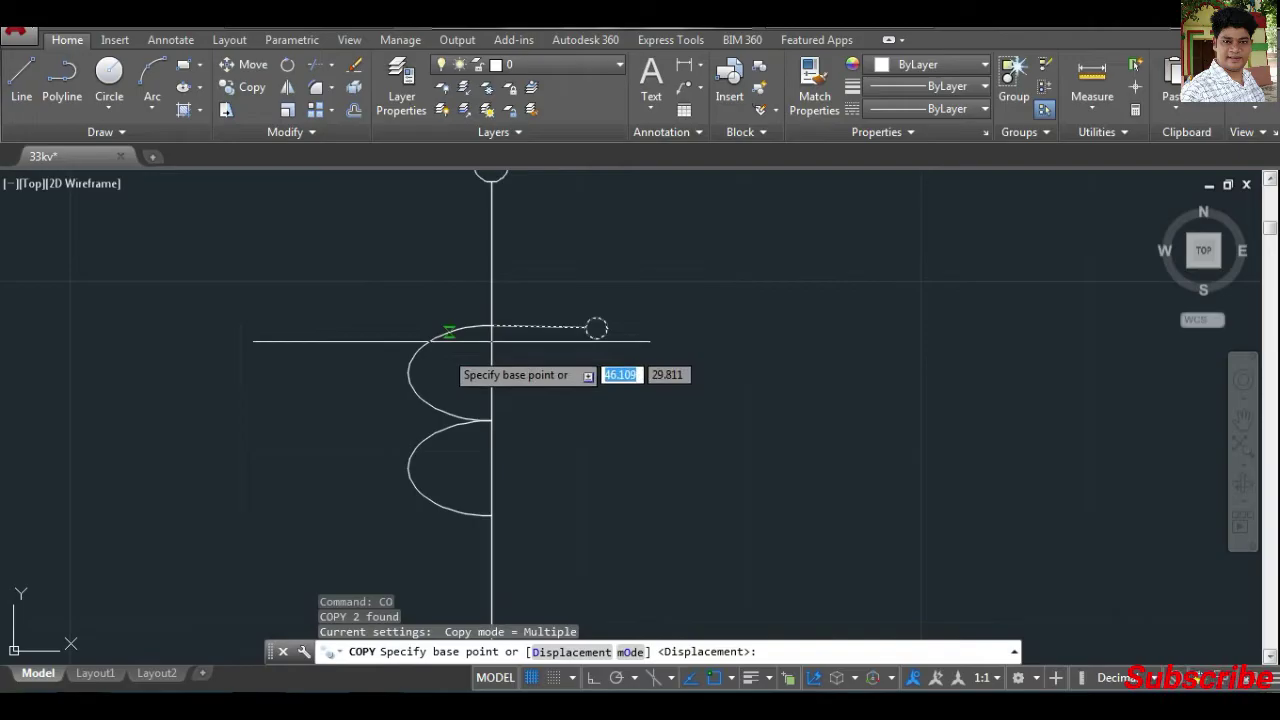
pyautogui.click(491, 326)
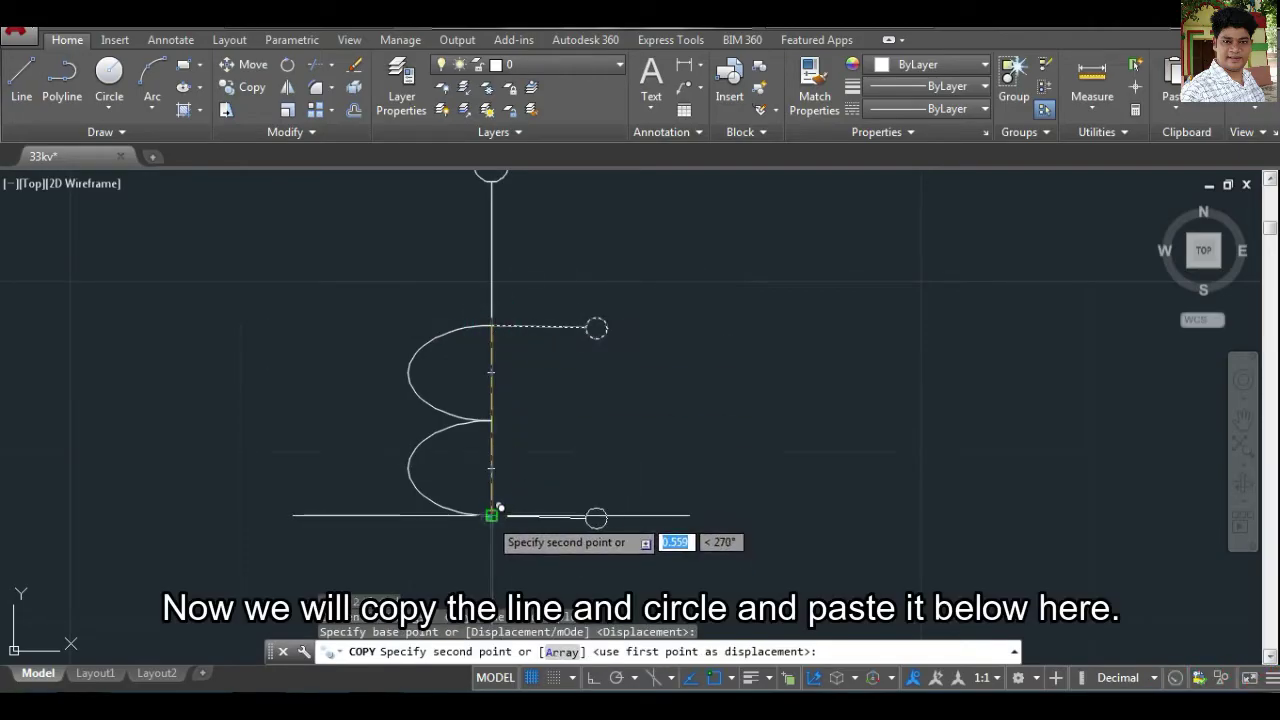
pyautogui.press('Escape')
pyautogui.moveTo(666, 473); pyautogui.dragTo(521, 358, button='middle')
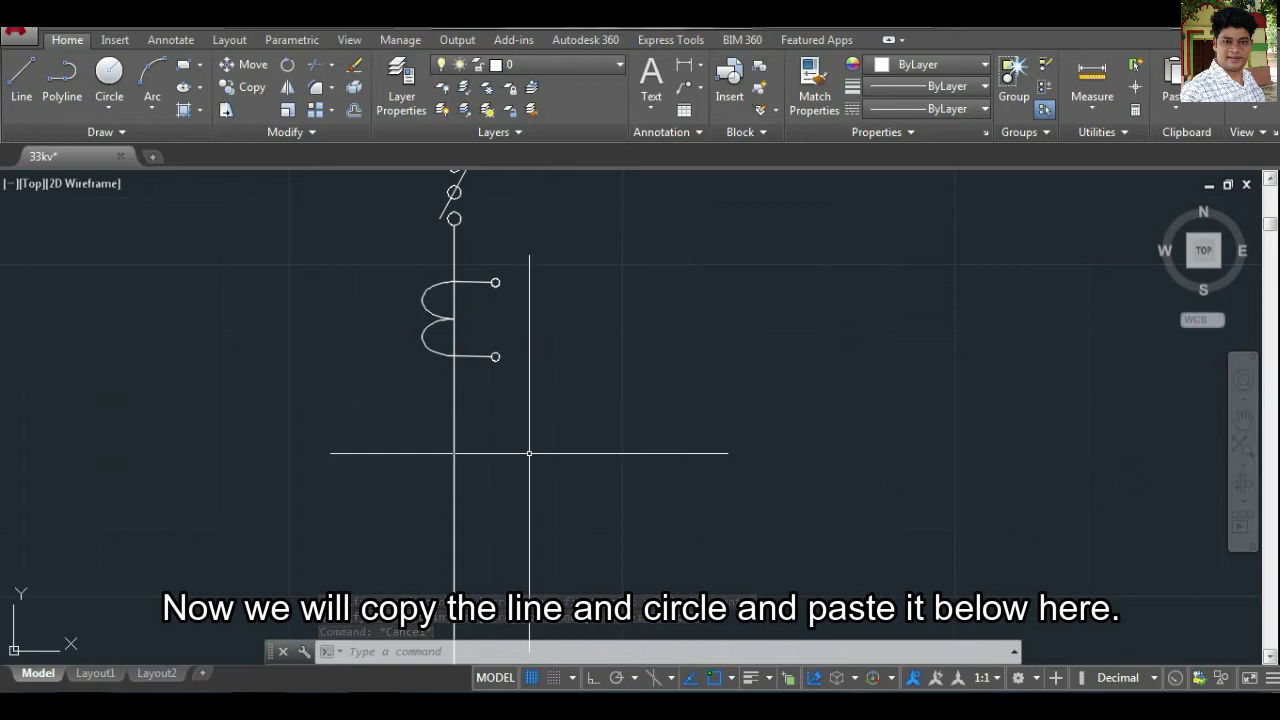
pyautogui.write('REC')
pyautogui.press('Return')
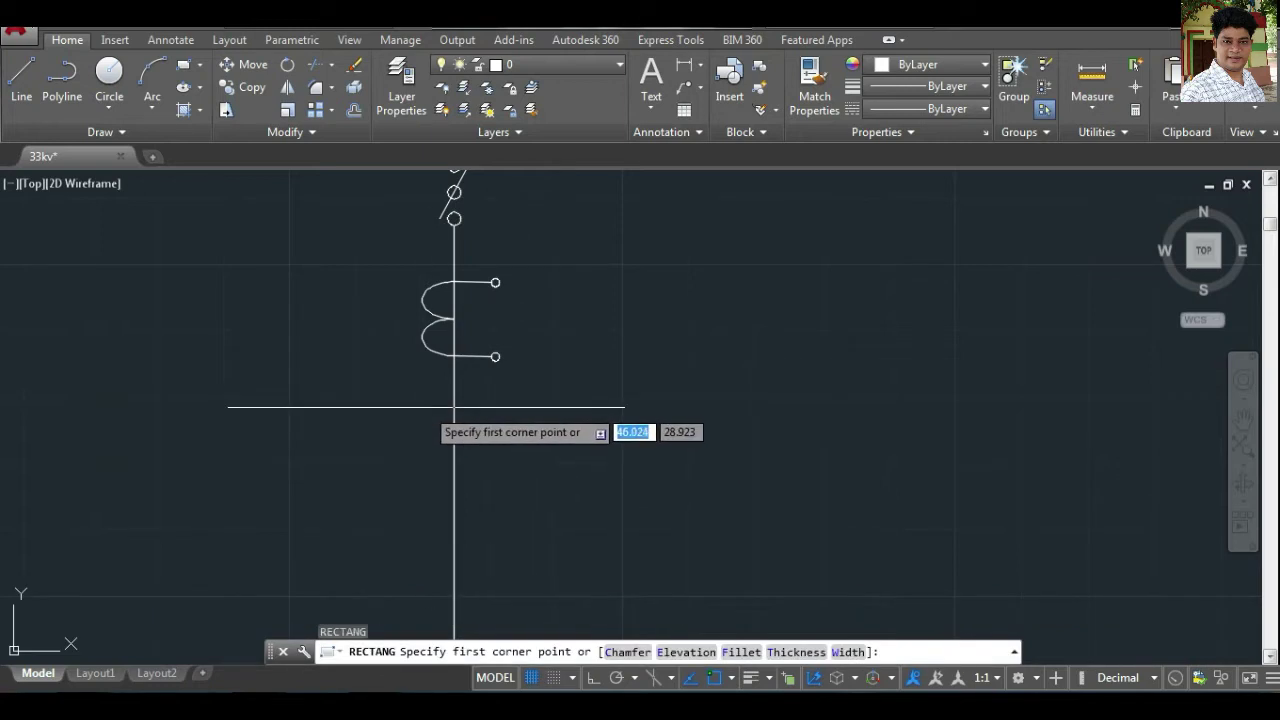
# Draw a rectangle and move it onto the main line below the coil.
pyautogui.click(427, 407)
pyautogui.click(485, 457)
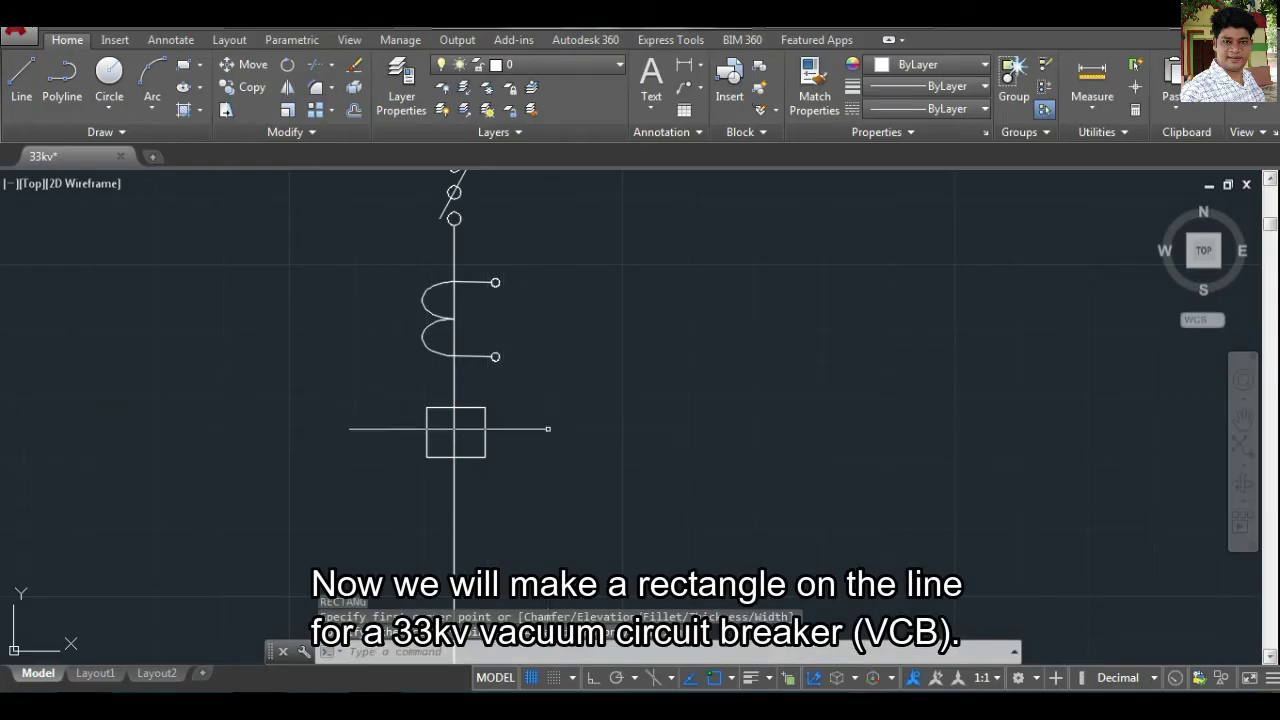
pyautogui.click(485, 432)
pyautogui.write('m')
pyautogui.press('Return')
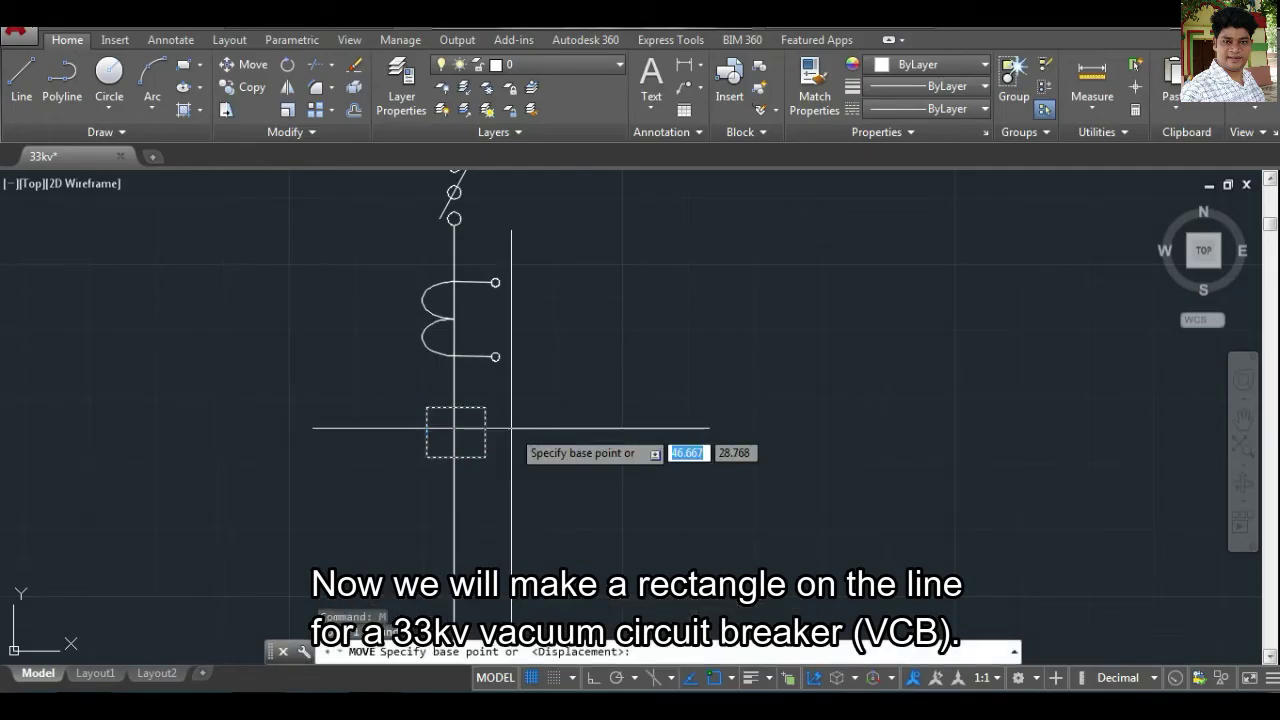
pyautogui.click(455, 408)
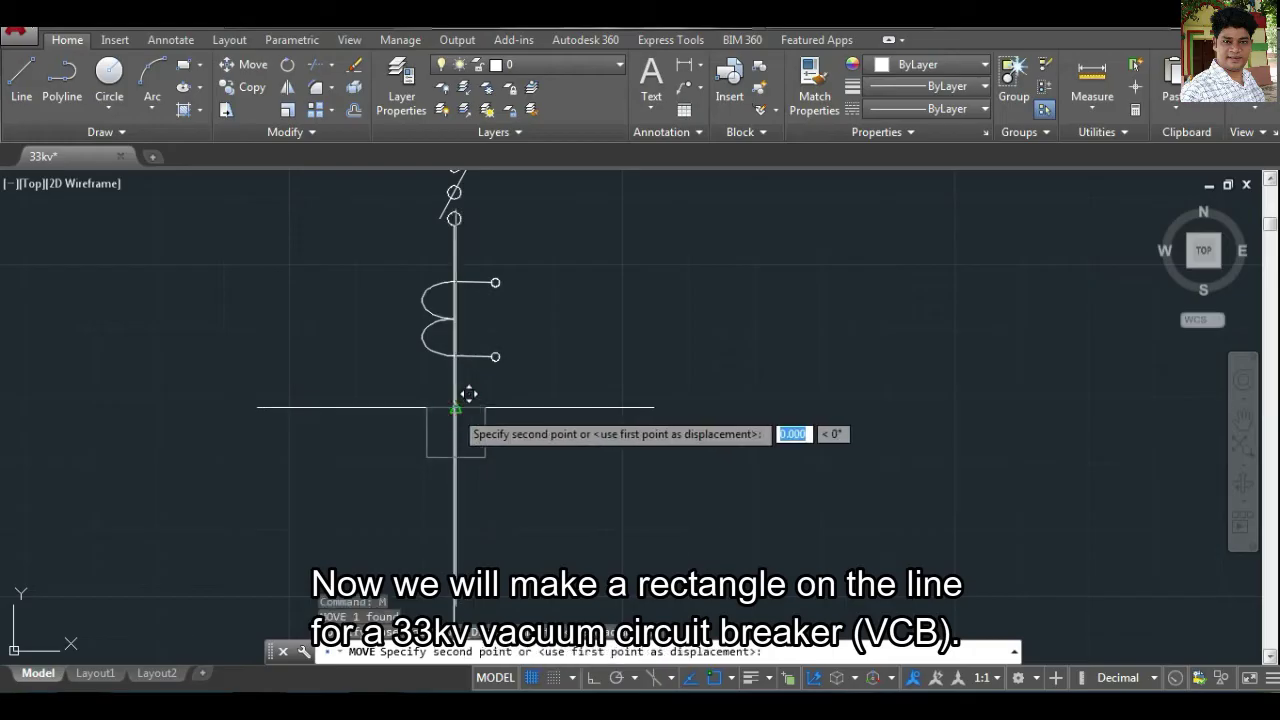
pyautogui.click(455, 408)
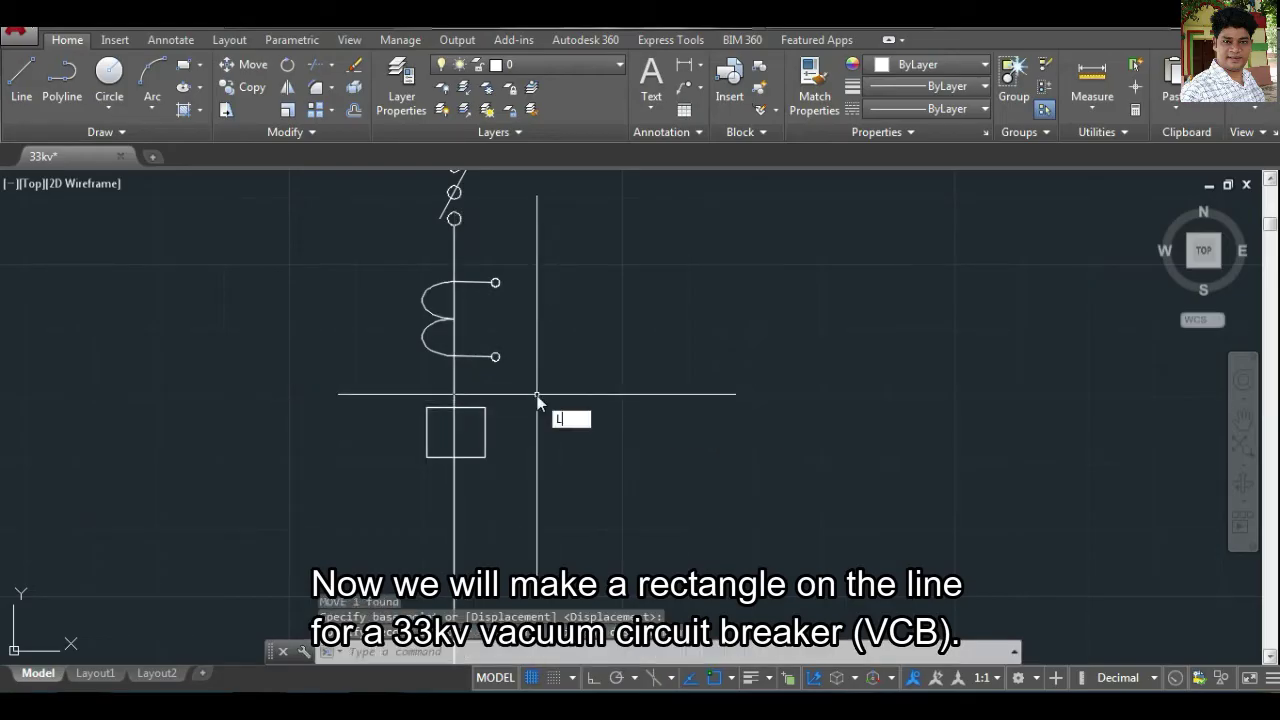
# Draw two corner-to-corner diagonals forming an X inside the rectangle.
pyautogui.press('Return')
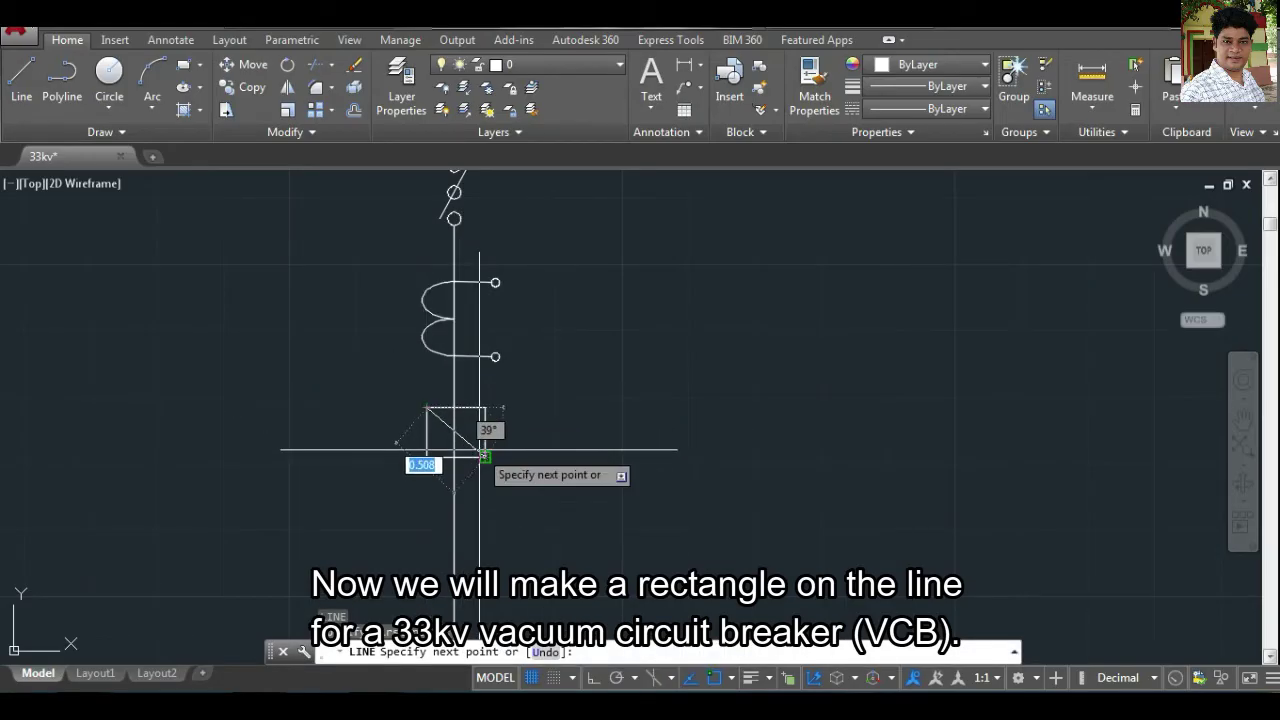
pyautogui.click(485, 457)
pyautogui.press('Return')
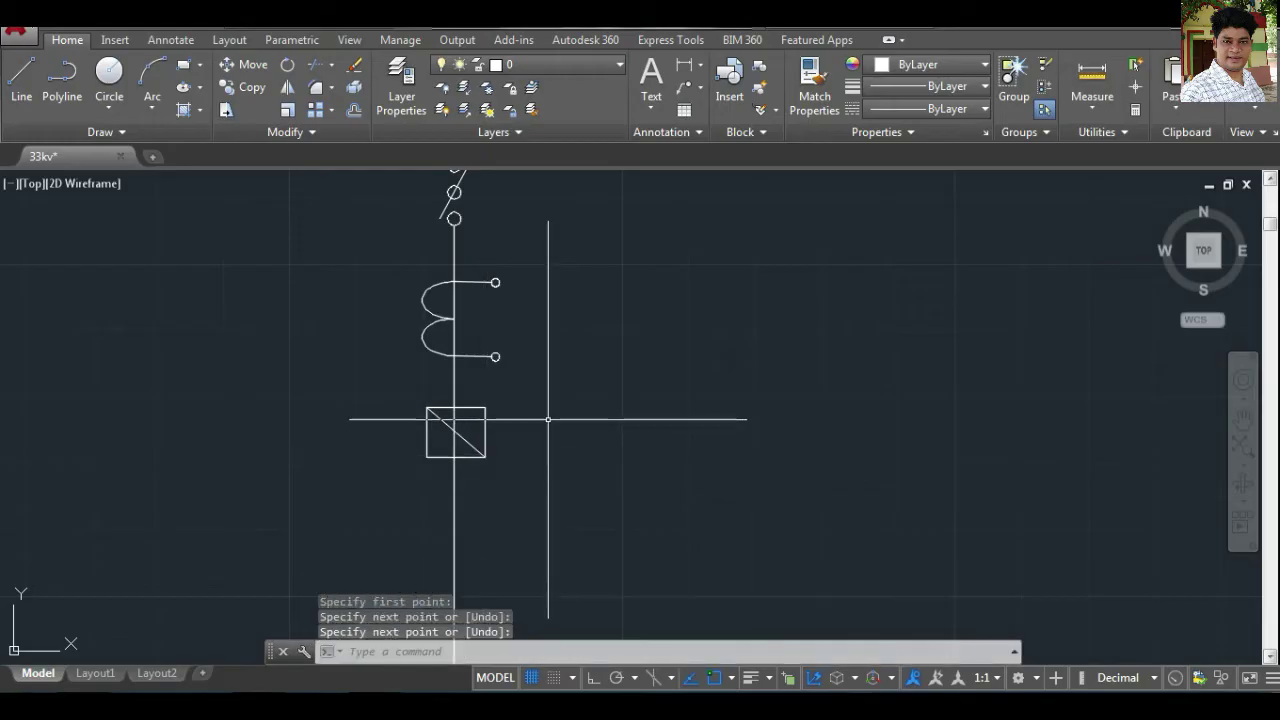
pyautogui.press('Return')
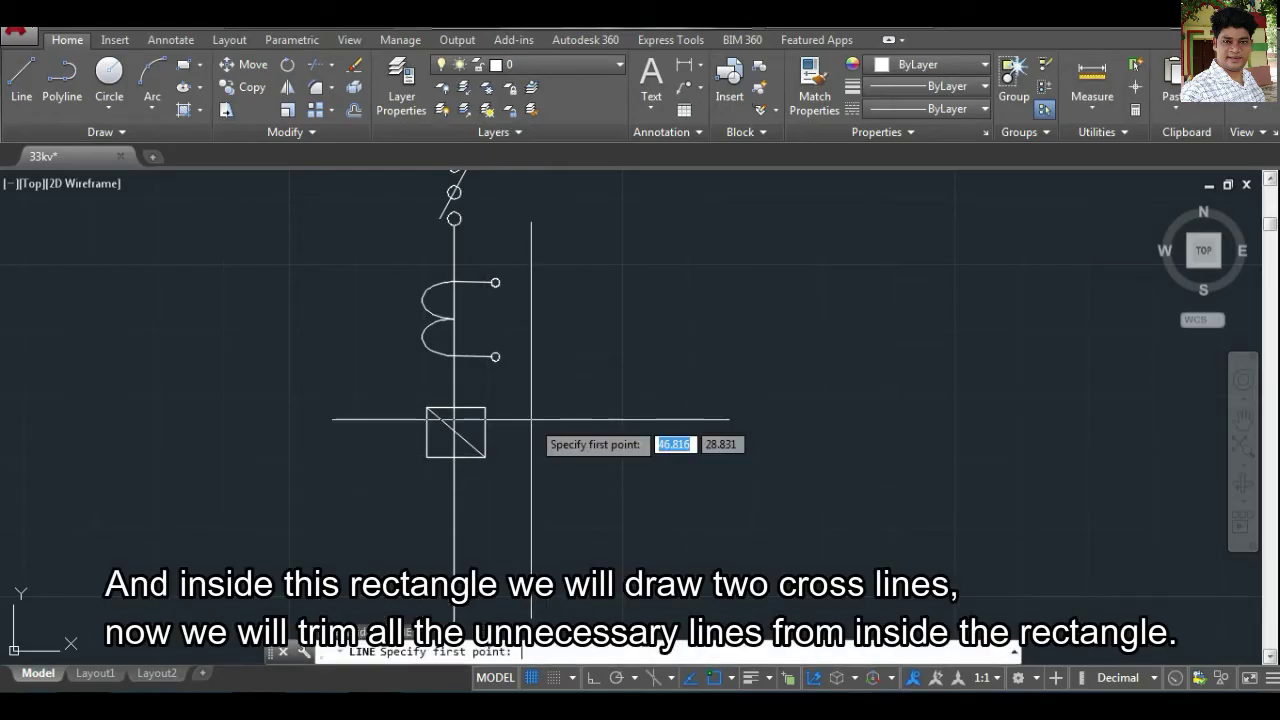
pyautogui.click(485, 408)
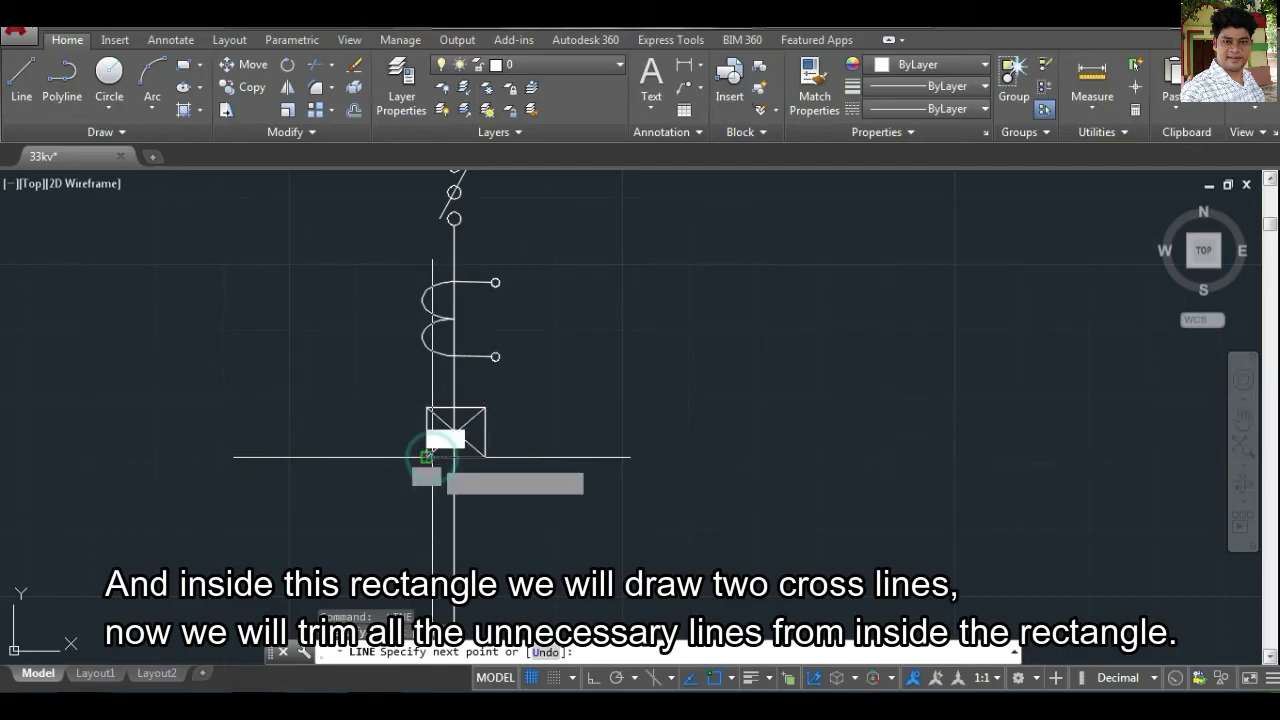
pyautogui.click(426, 457)
pyautogui.press('Return')
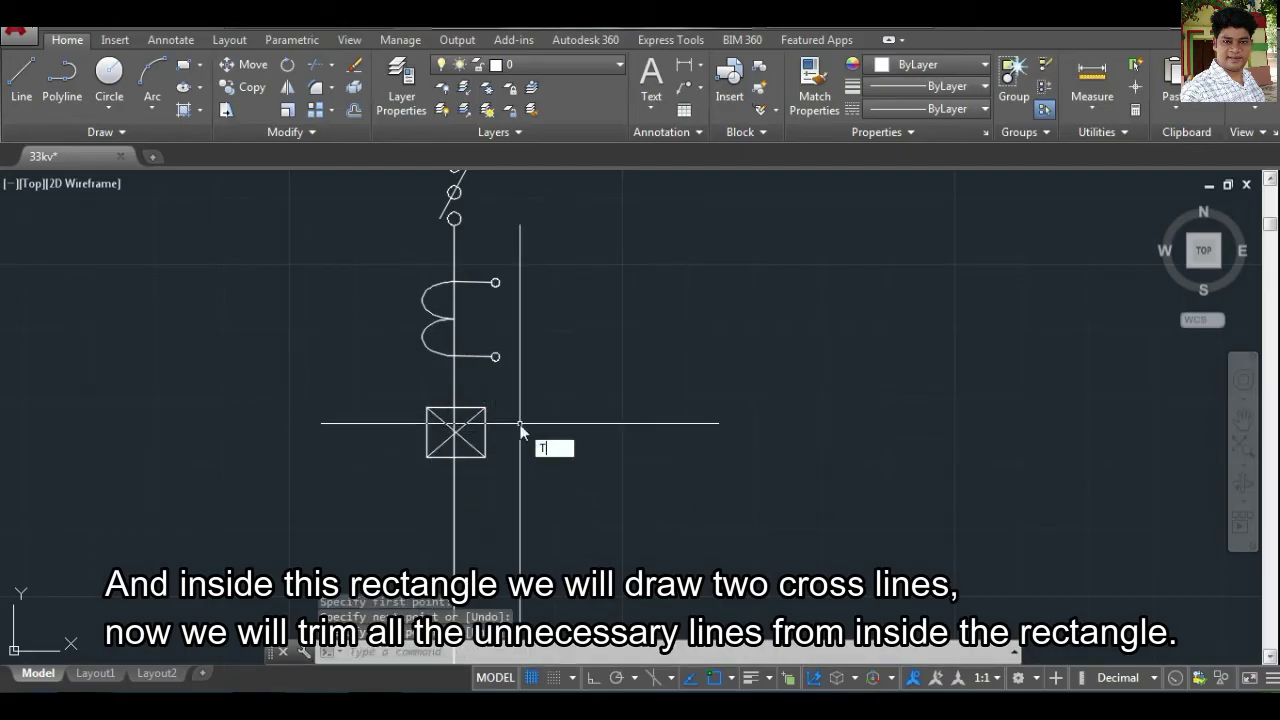
# Start a trim, cancel it, and pan to the symbols above.
pyautogui.write('r')
pyautogui.press('Return')
pyautogui.press('Return')
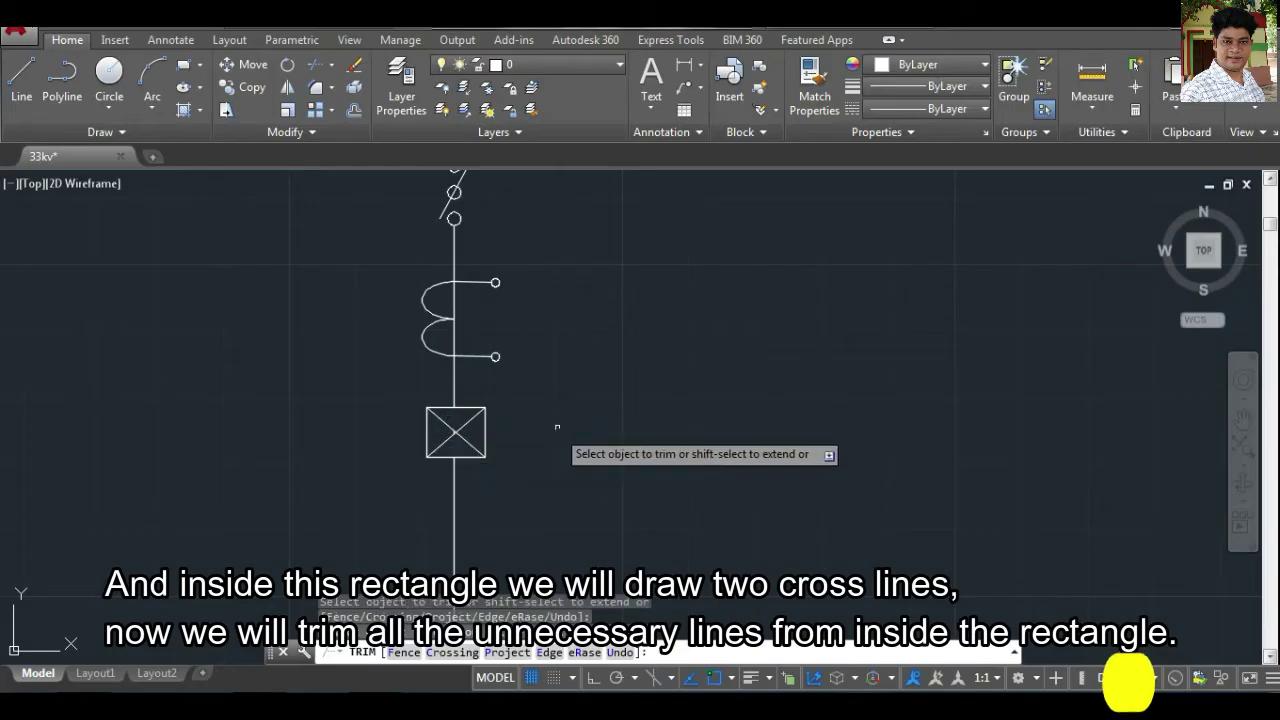
pyautogui.press('Escape')
pyautogui.scroll(-2, 543, 429)
pyautogui.moveTo(574, 434); pyautogui.dragTo(561, 327, button='middle')
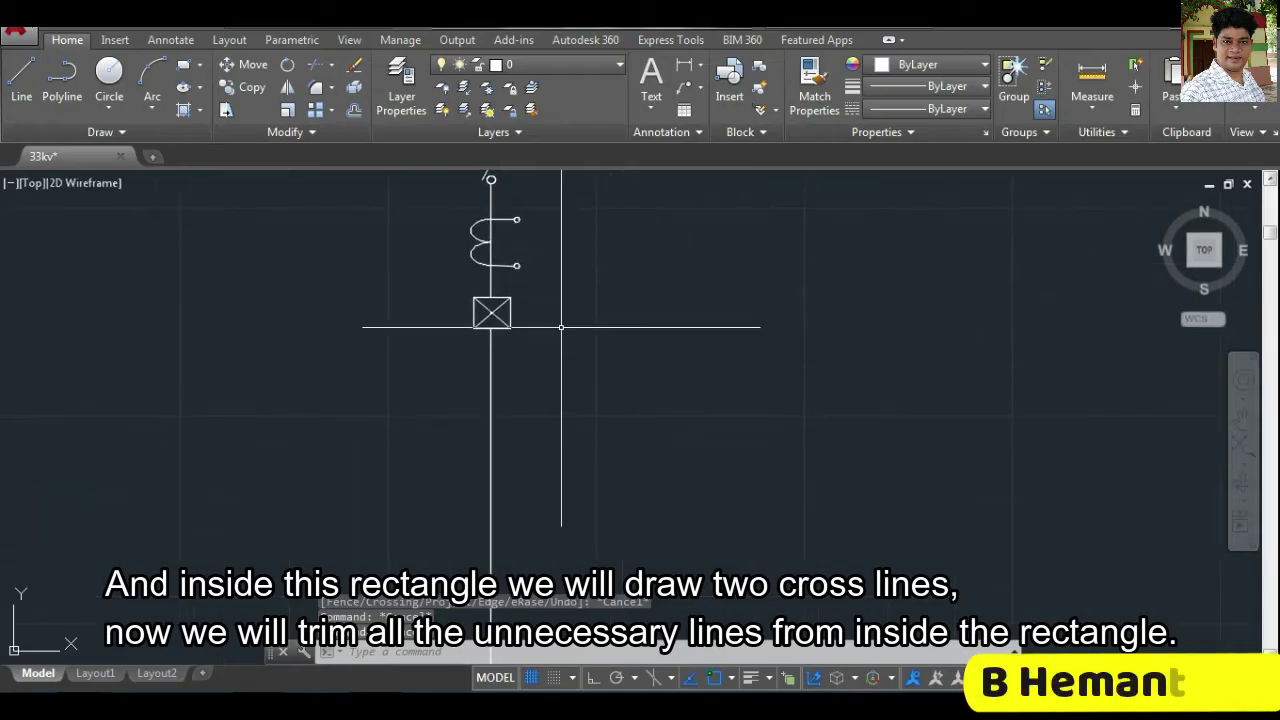
pyautogui.scroll(-1, 556, 394)
pyautogui.scroll(2, 515, 346)
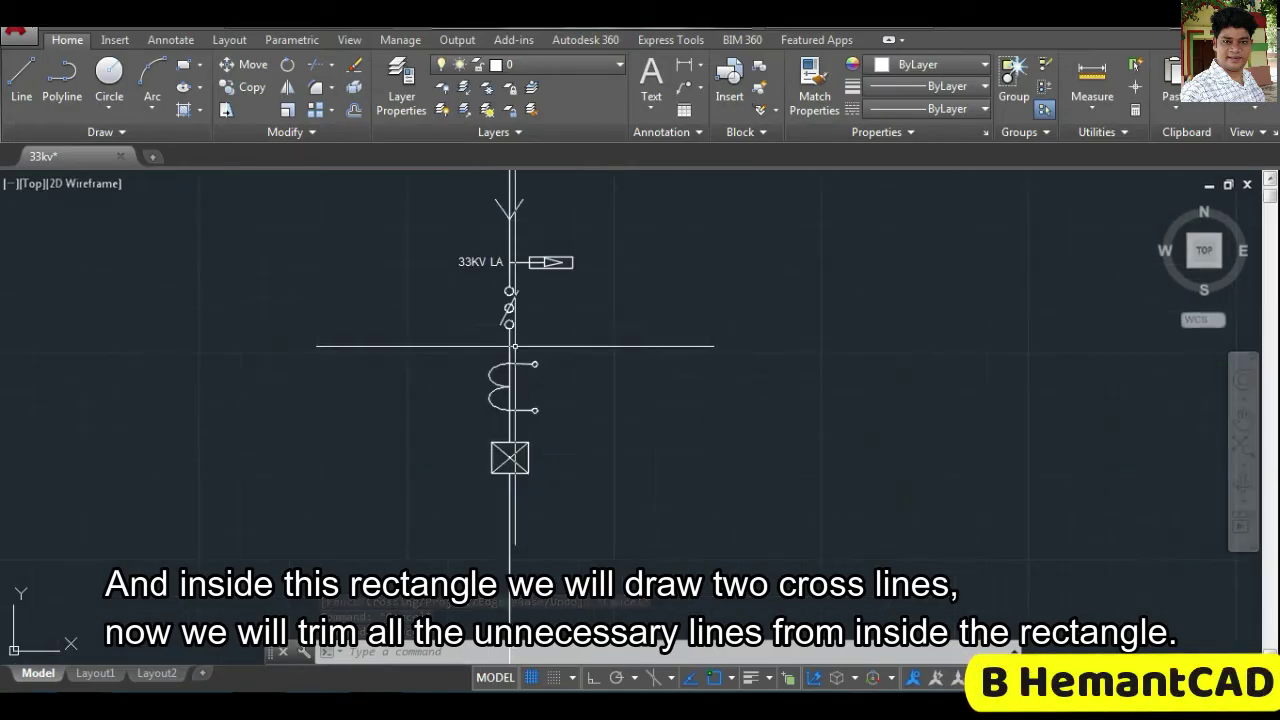
# Window-select the upper isolator and copy it below the circuit breaker.
pyautogui.click(466, 258)
pyautogui.click(556, 350)
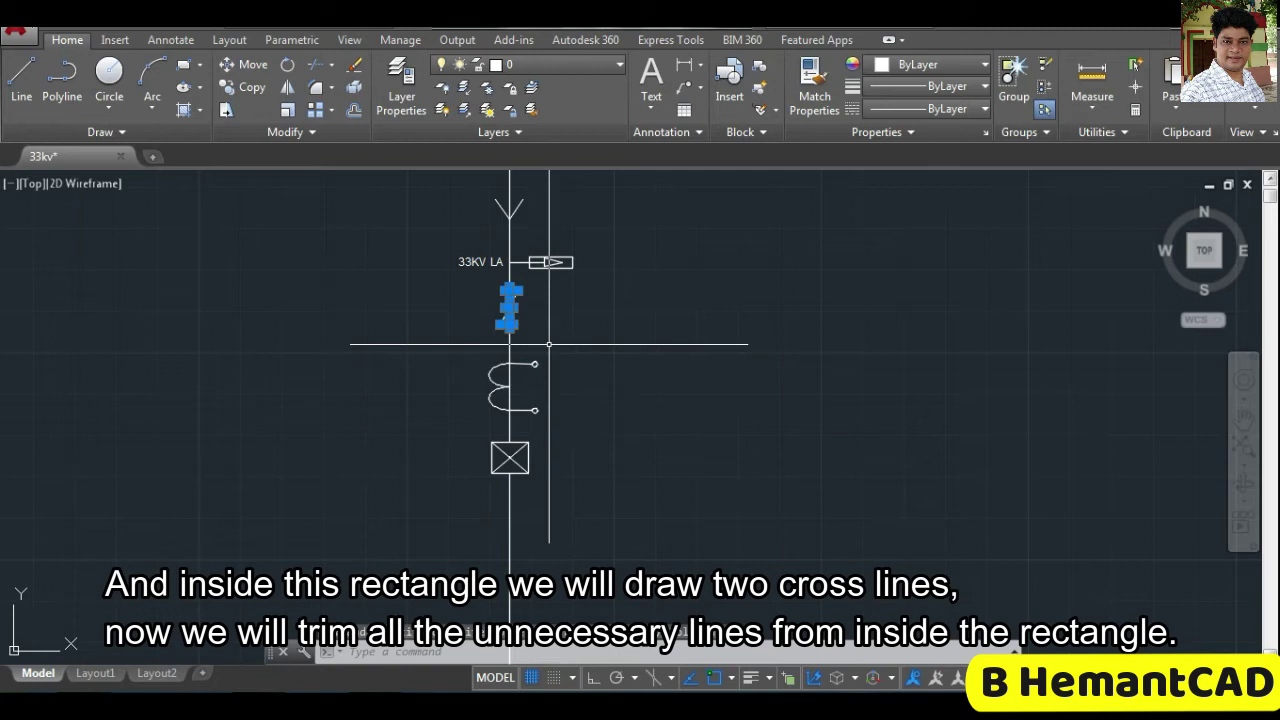
pyautogui.write('tr')
pyautogui.press('Return')
pyautogui.press('Escape')
pyautogui.press('Escape')
pyautogui.click(485, 281)
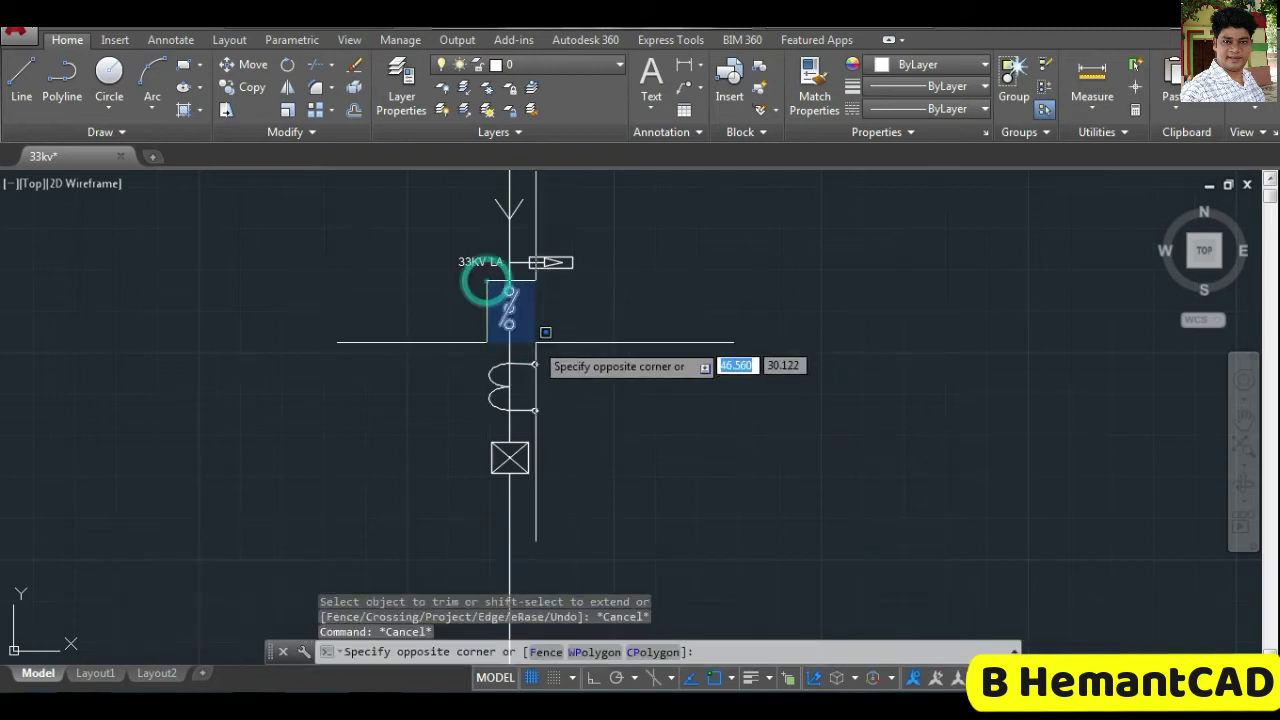
pyautogui.click(535, 342)
pyautogui.write('o')
pyautogui.press('Return')
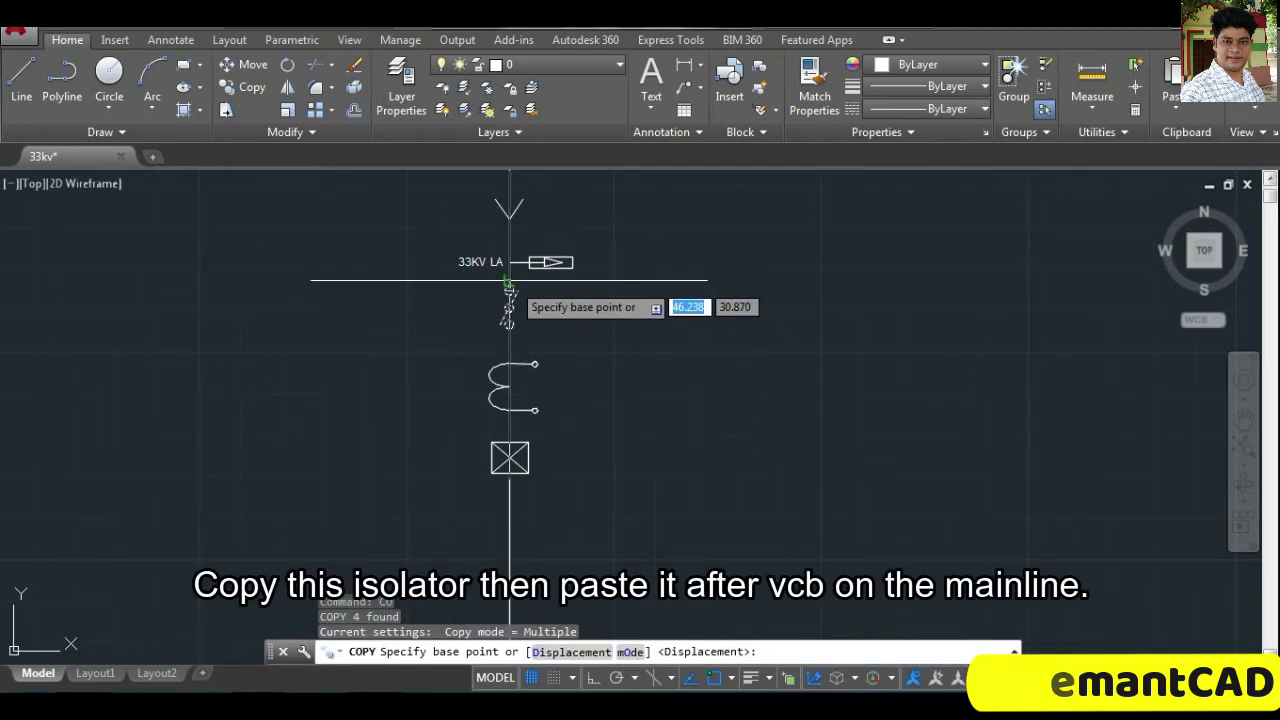
pyautogui.click(510, 291)
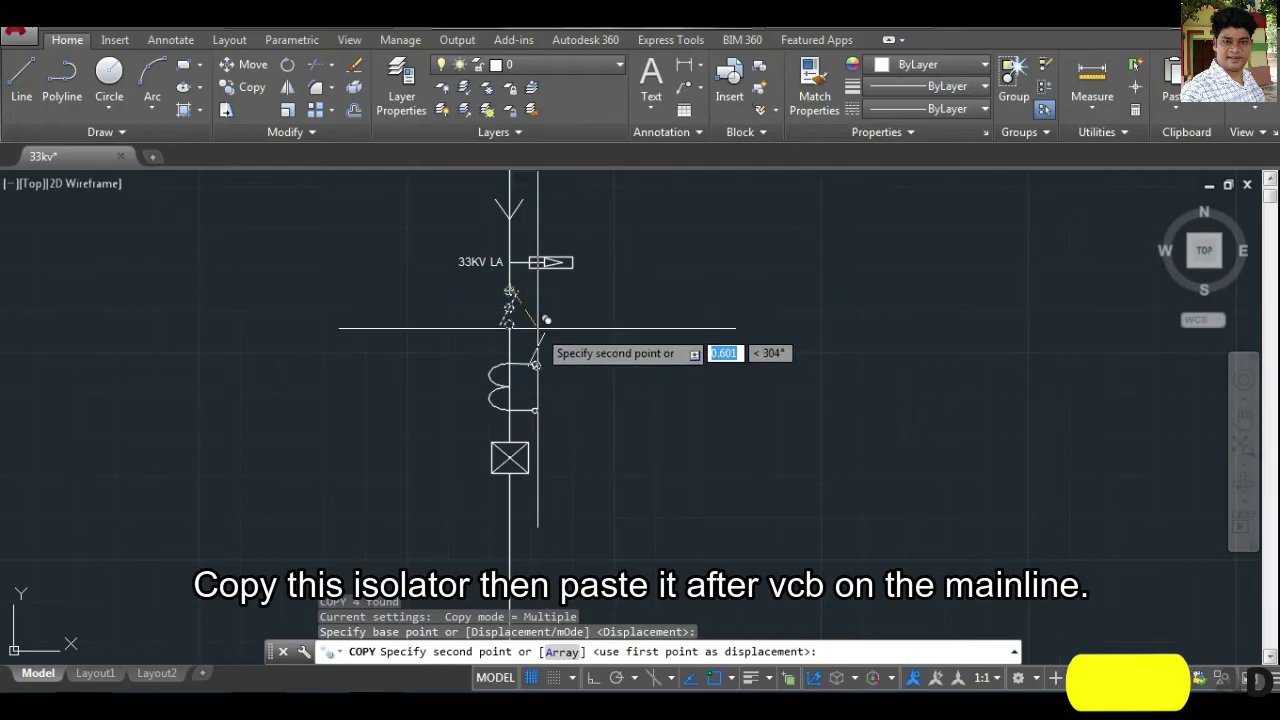
pyautogui.click(510, 507)
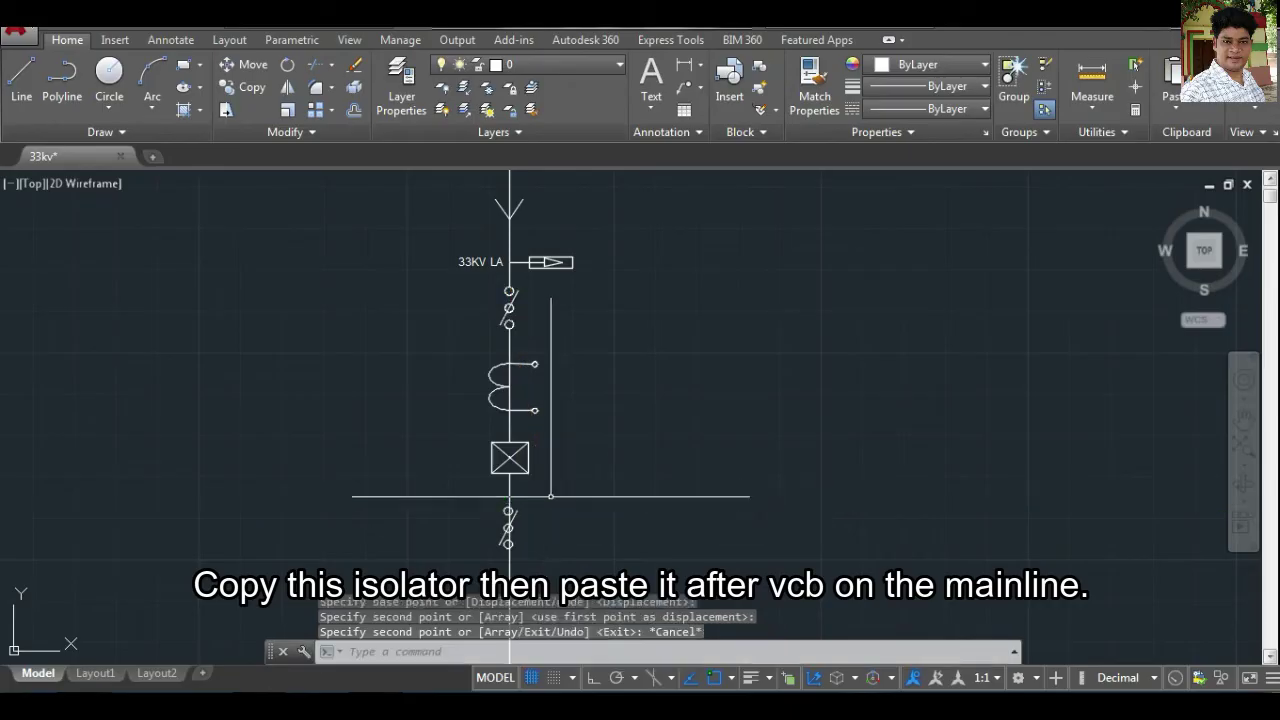
pyautogui.press('Escape')
# Move the isolator copy into position on the main line.
pyautogui.scroll(4, 482, 514)
pyautogui.moveTo(617, 516); pyautogui.dragTo(590, 405, button='middle')
pyautogui.click(466, 380)
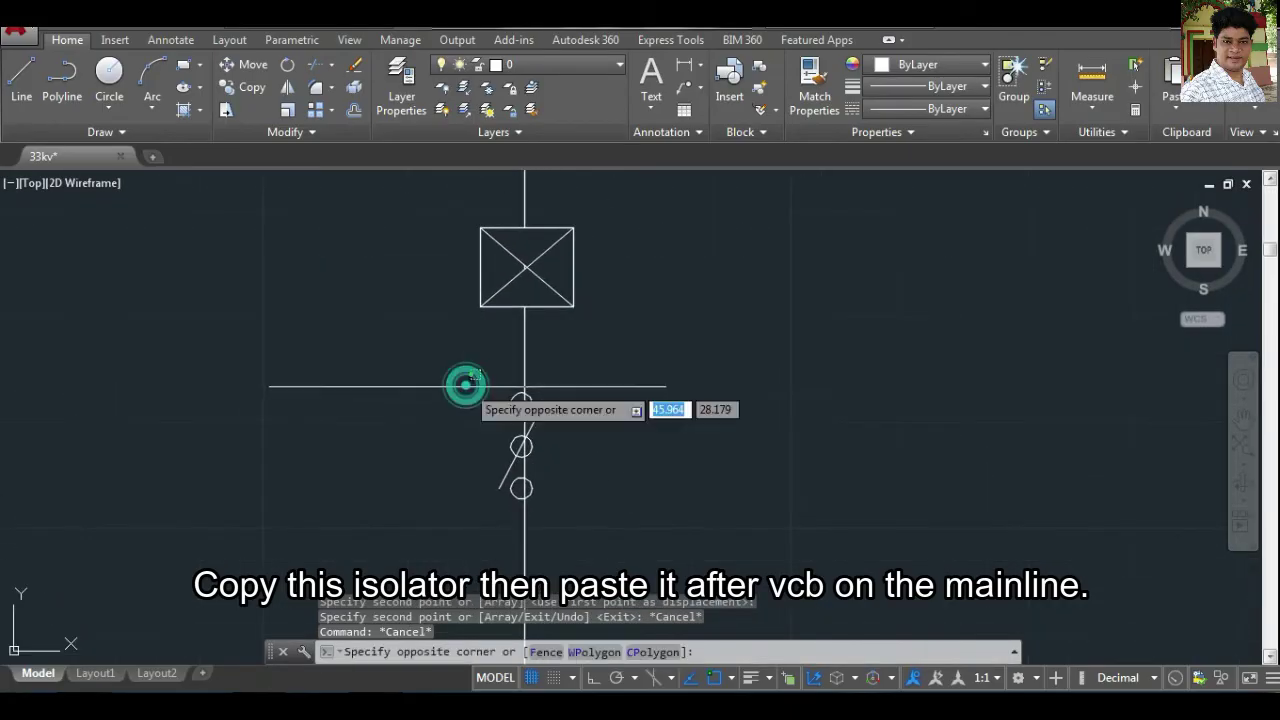
pyautogui.click(594, 521)
pyautogui.press('Return')
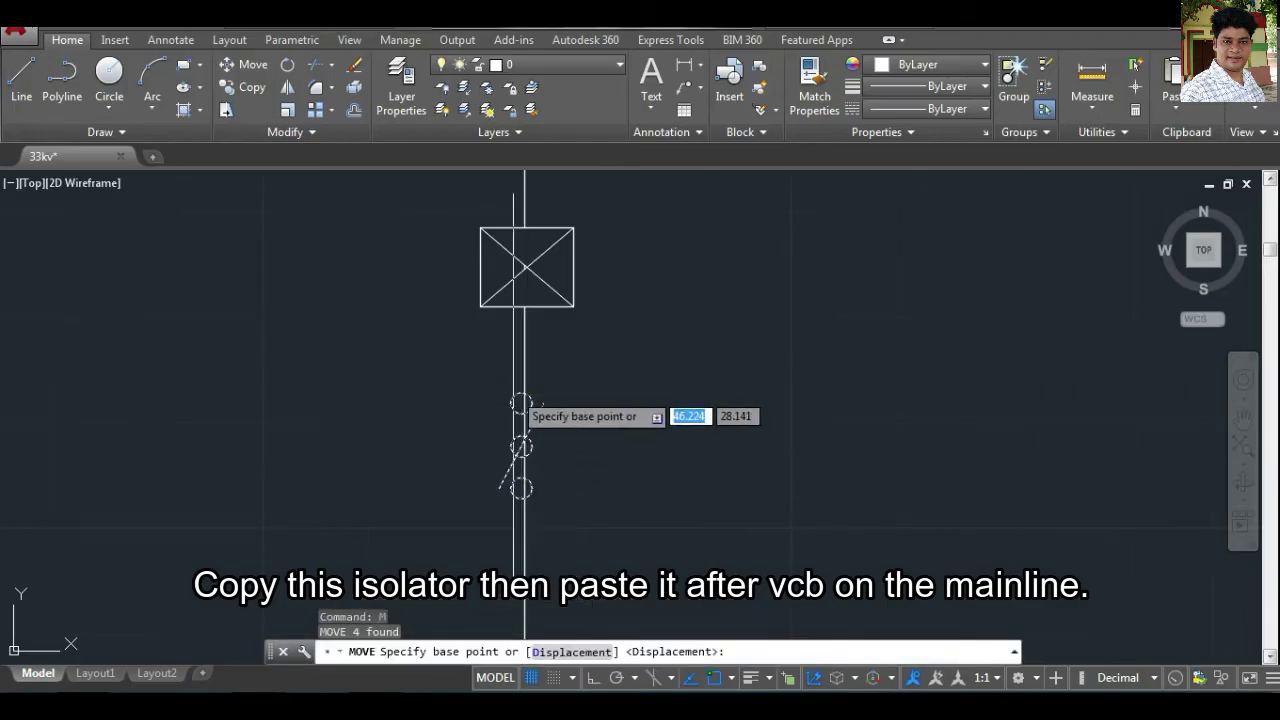
pyautogui.scroll(5, 521, 404)
pyautogui.click(545, 392)
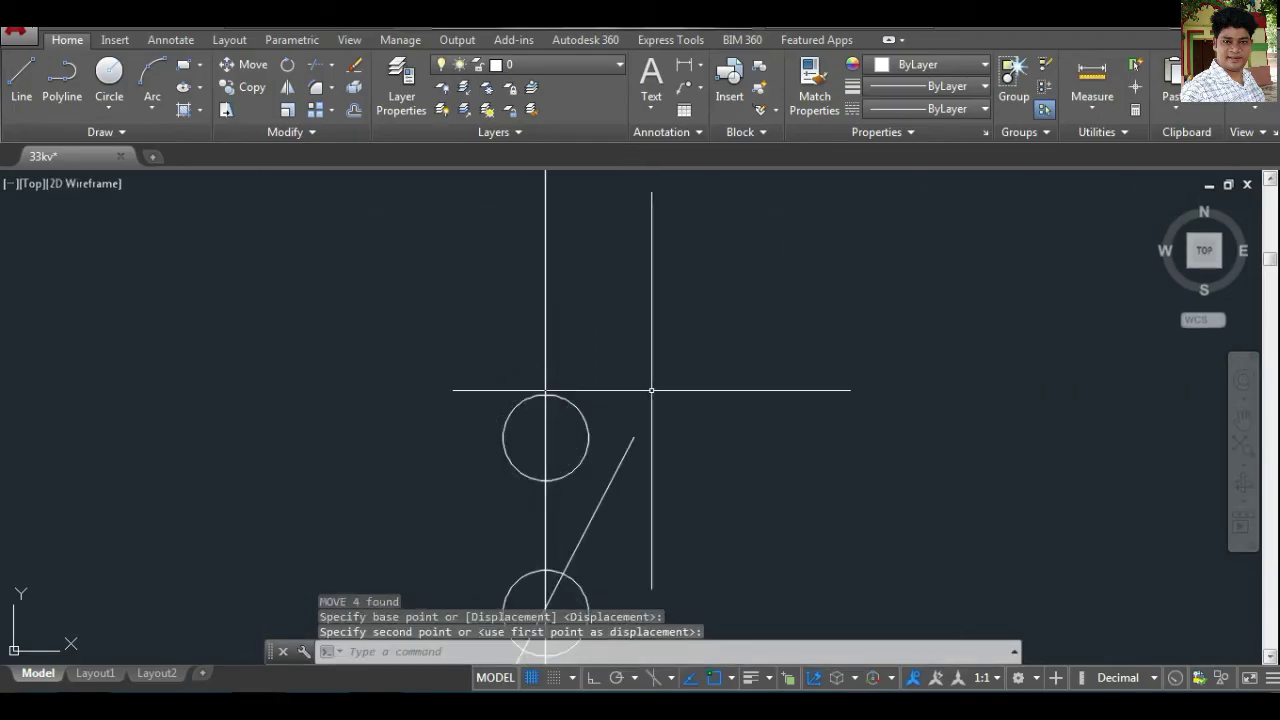
pyautogui.scroll(-4, 721, 410)
# Trim the line inside the copy's top circle and delete the leftover segment.
pyautogui.write('tr')
pyautogui.press('Return')
pyautogui.press('Return')
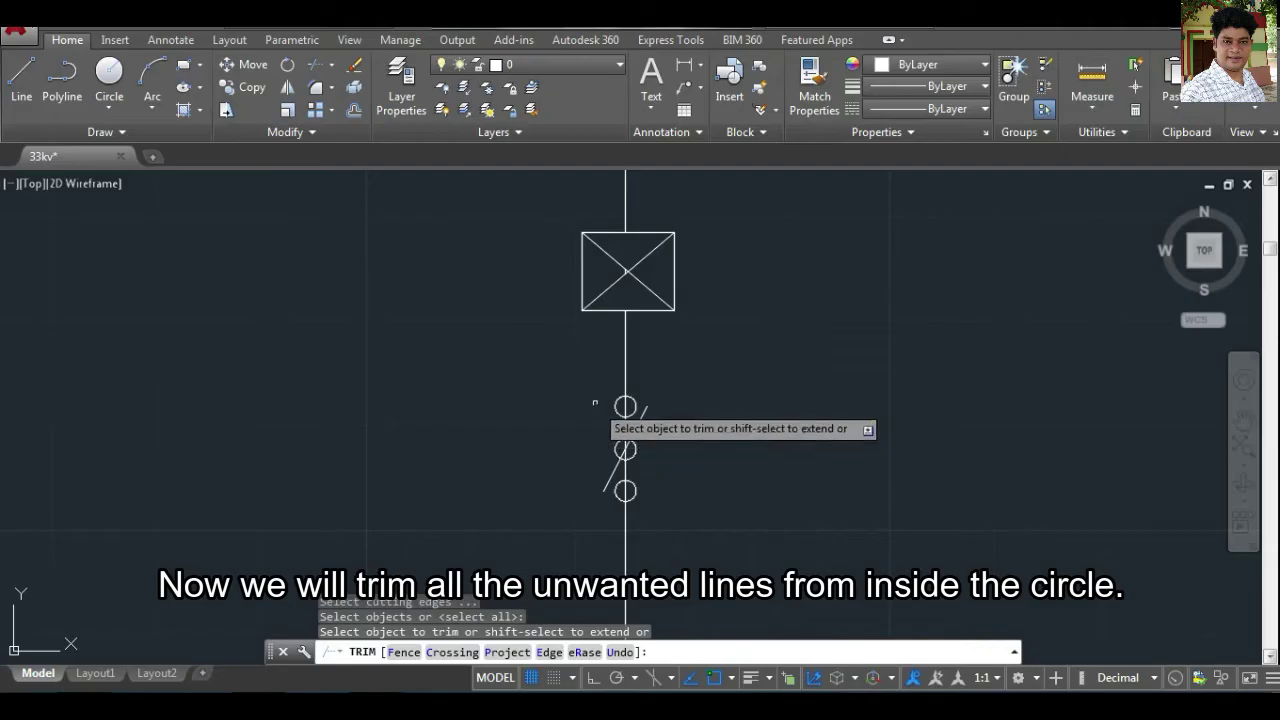
pyautogui.click(625, 405)
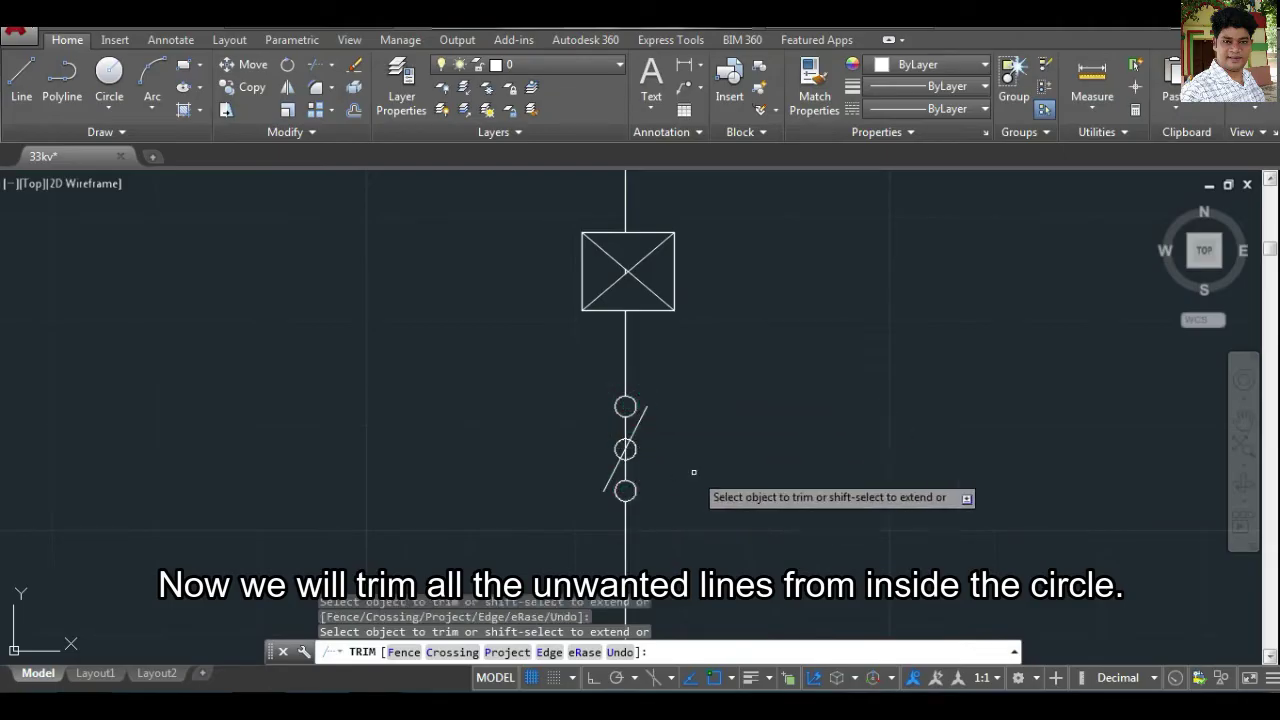
pyautogui.press('Escape')
pyautogui.press('Escape')
pyautogui.click(626, 425)
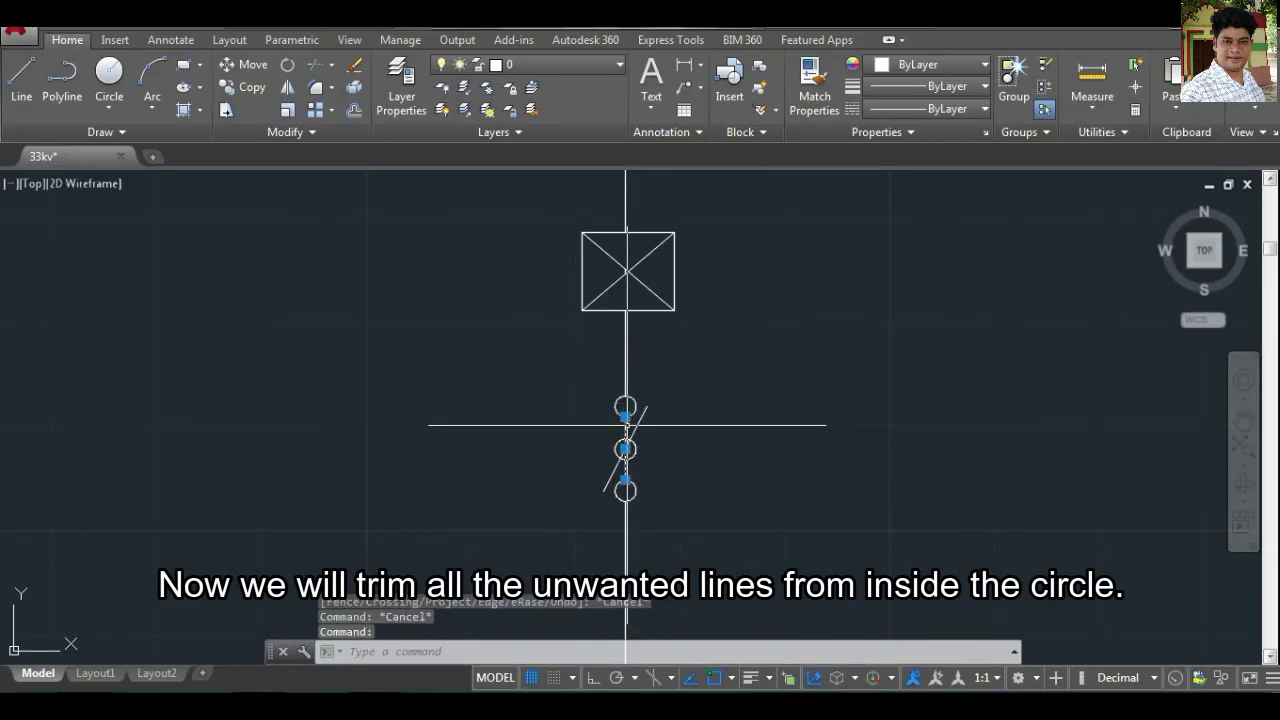
pyautogui.press('Delete')
pyautogui.scroll(-2, 650, 449)
pyautogui.scroll(-2, 660, 450)
pyautogui.moveTo(706, 451); pyautogui.dragTo(447, 410, button='middle')
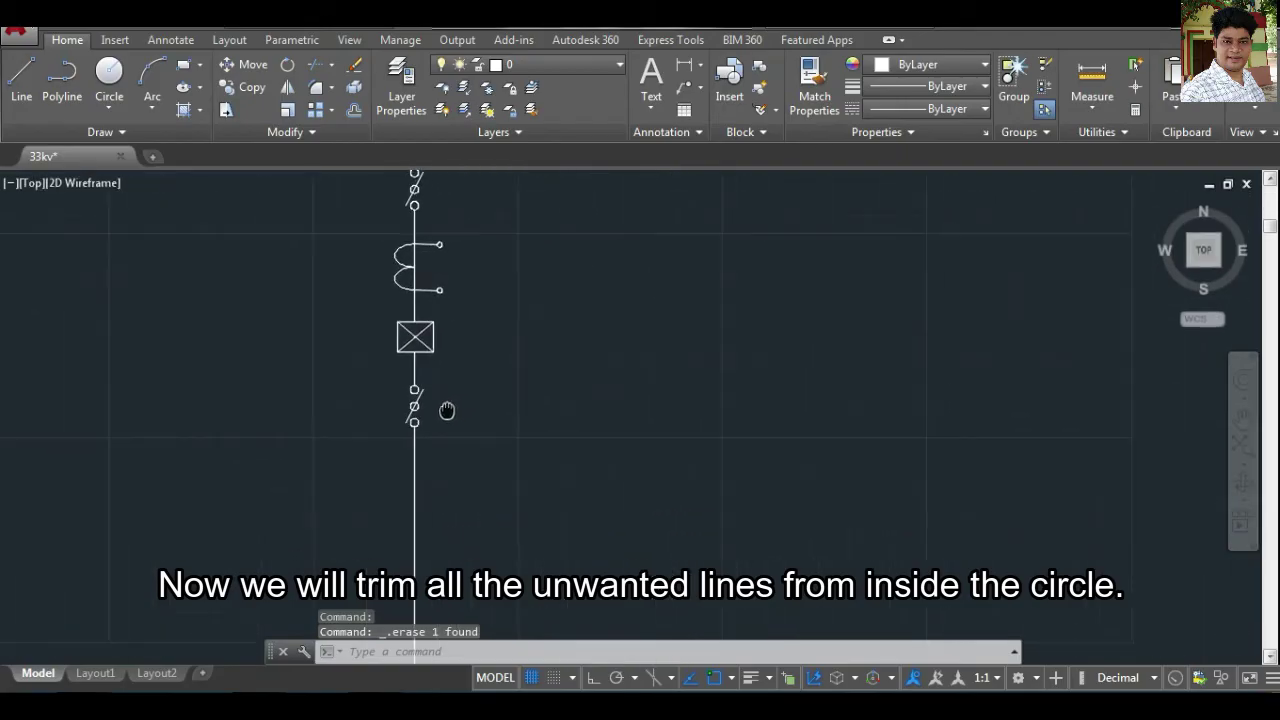
pyautogui.write('mt')
pyautogui.press('Return')
# Write a 0.100-high '33 KV ISOLATOR' label and move it left of the lower isolator.
pyautogui.click(508, 394)
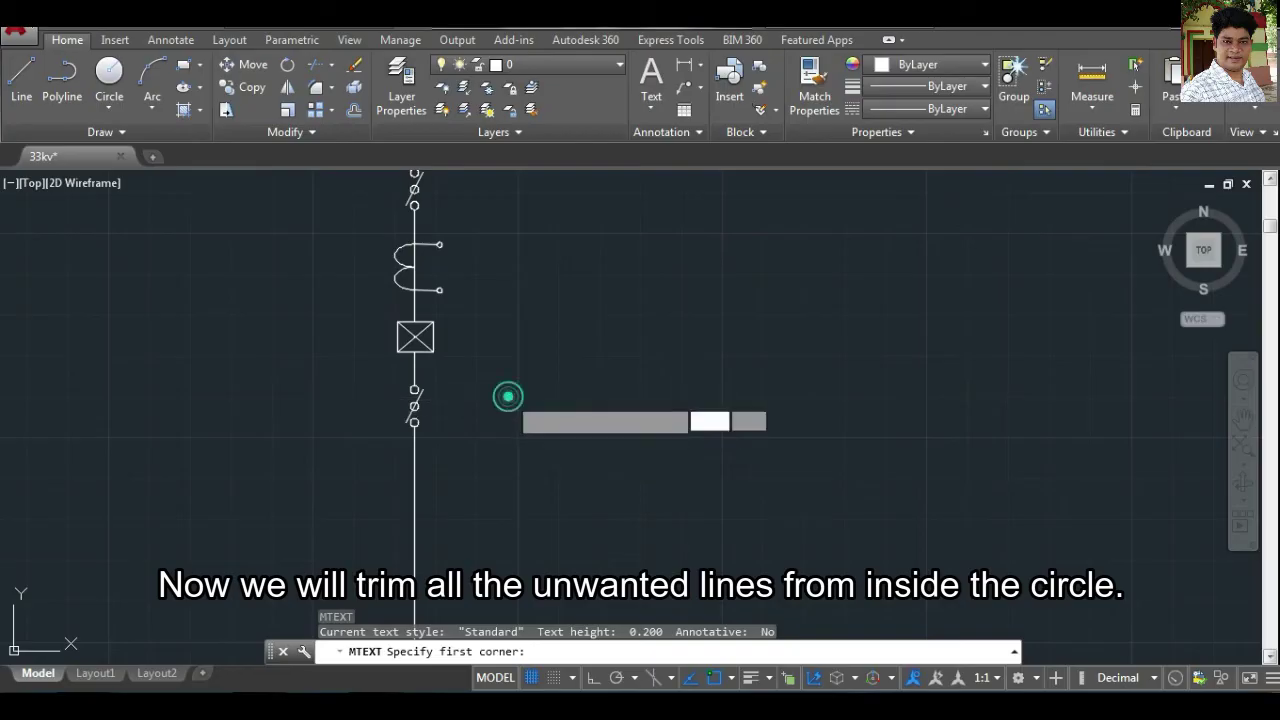
pyautogui.click(606, 422)
pyautogui.click(265, 87)
pyautogui.click(230, 107)
pyautogui.write('33 KV I')
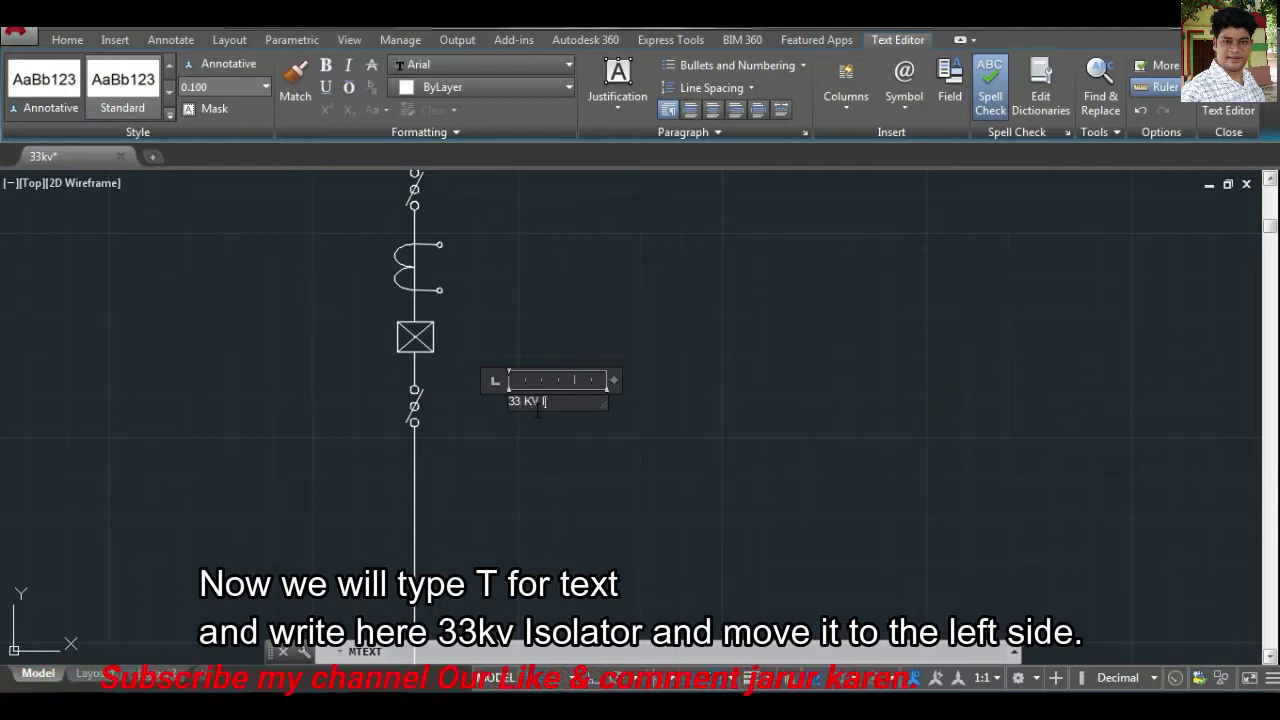
pyautogui.write('SOLA')
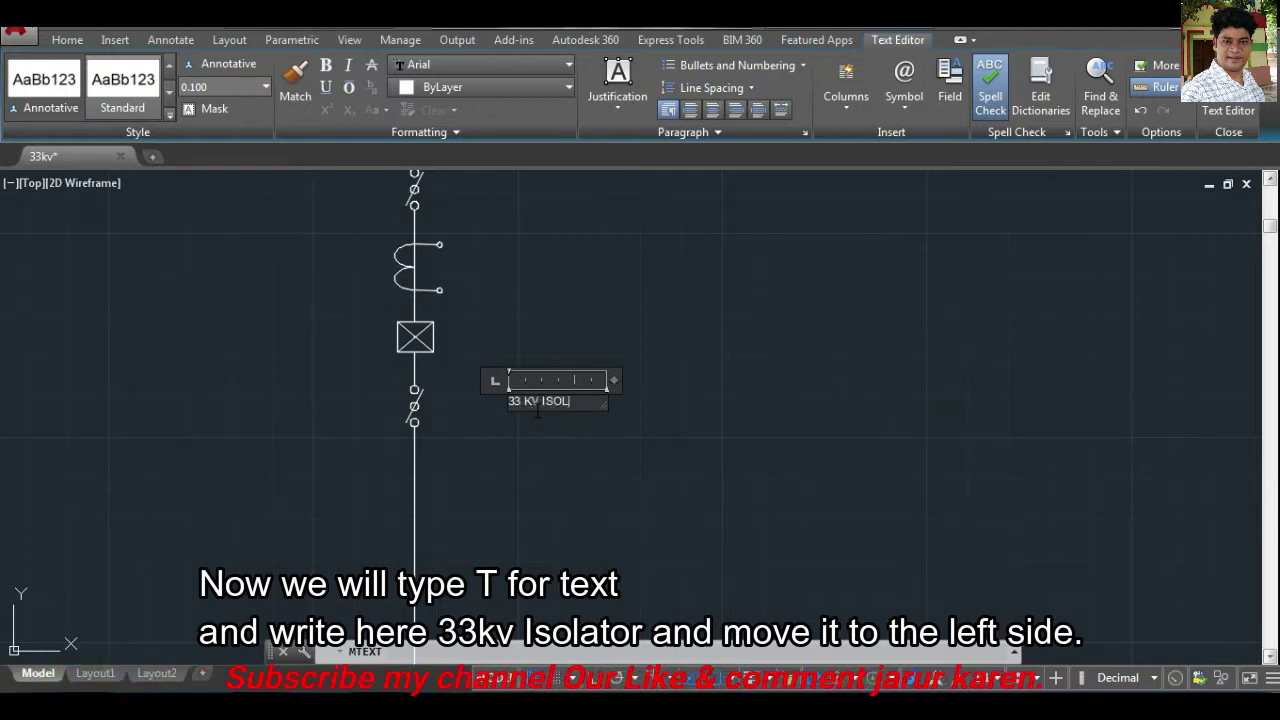
pyautogui.write('TOR')
pyautogui.click(643, 486)
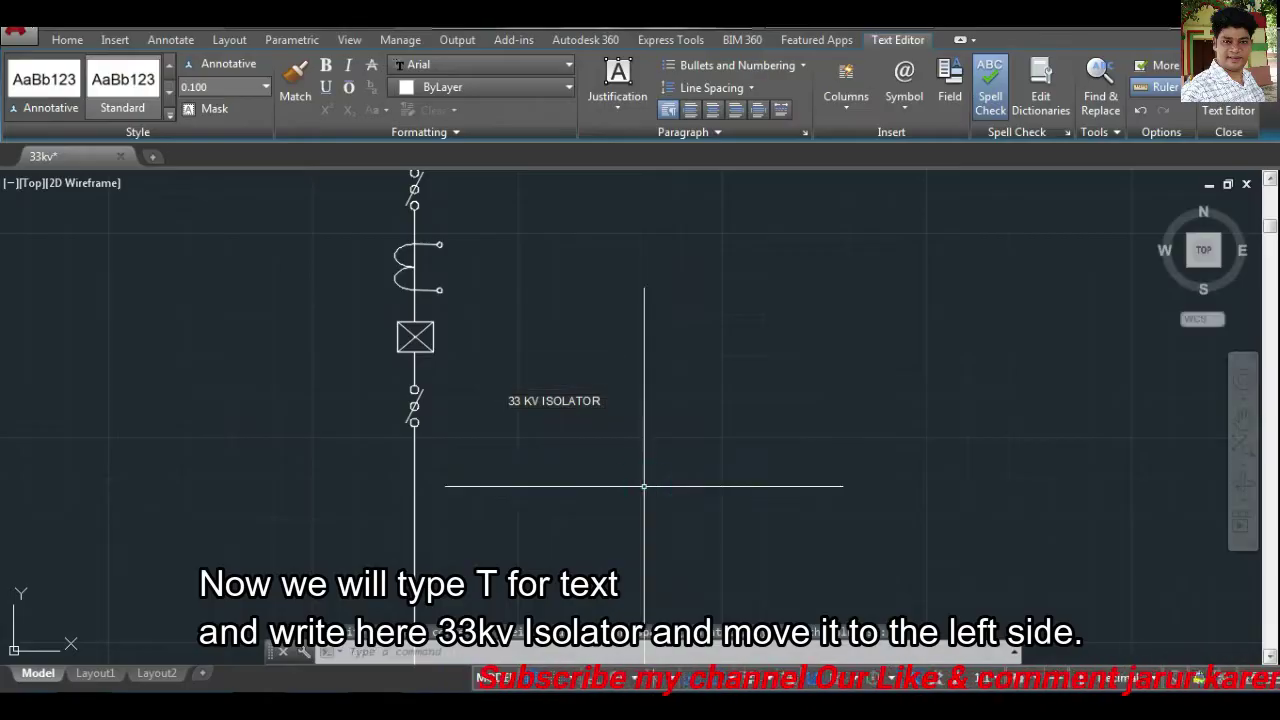
pyautogui.click(548, 402)
pyautogui.press('Escape')
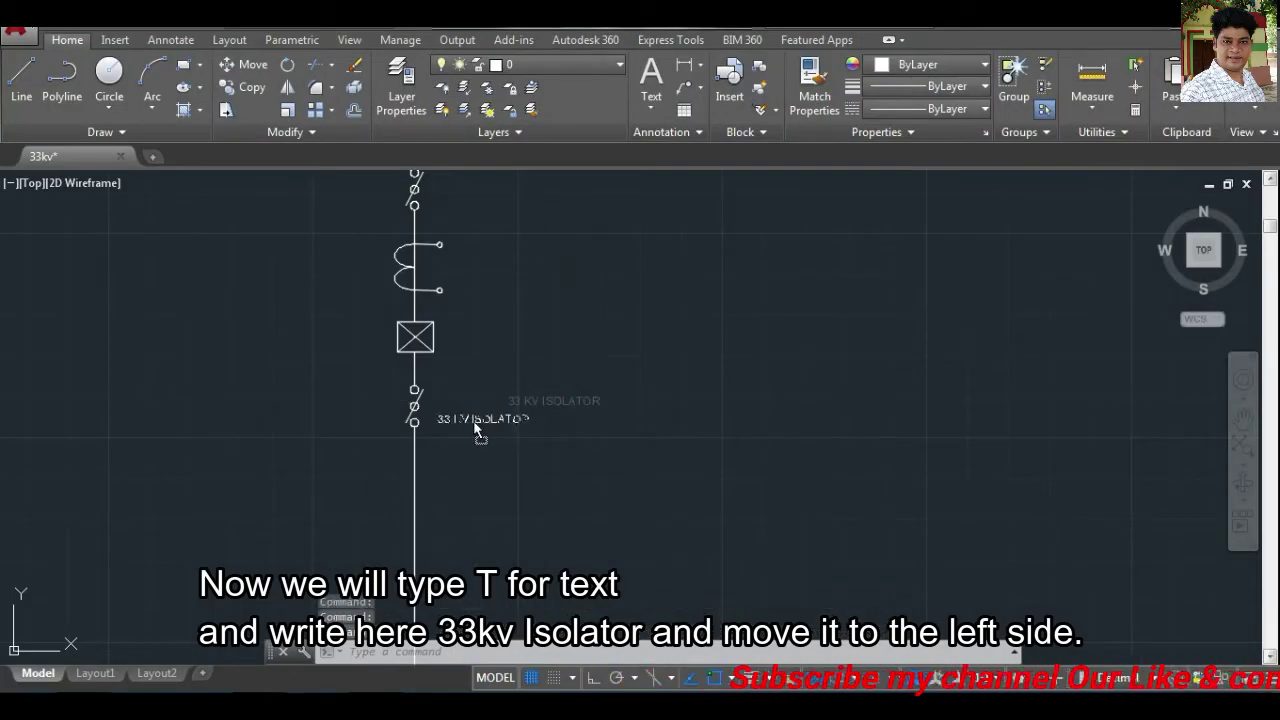
pyautogui.moveTo(473, 420); pyautogui.dragTo(338, 411)
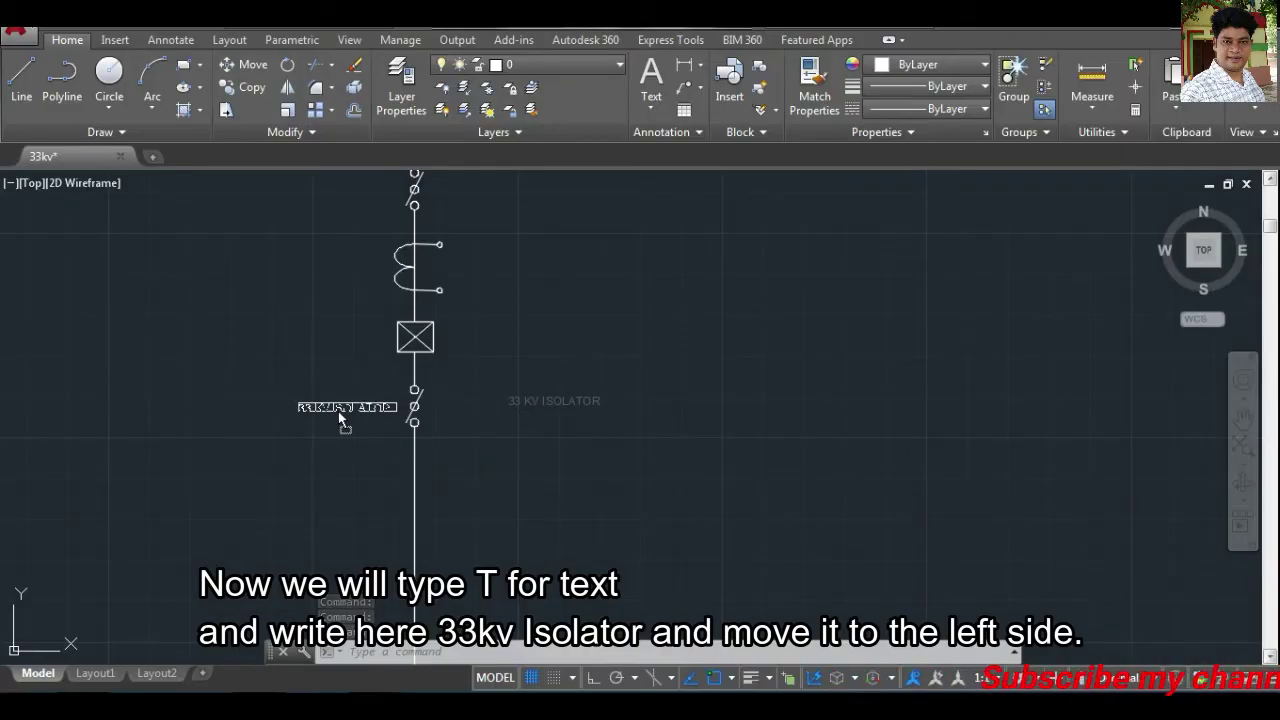
# Copy the '33 KV ISOLATOR' label beside the upper isolator.
pyautogui.scroll(-3, 480, 363)
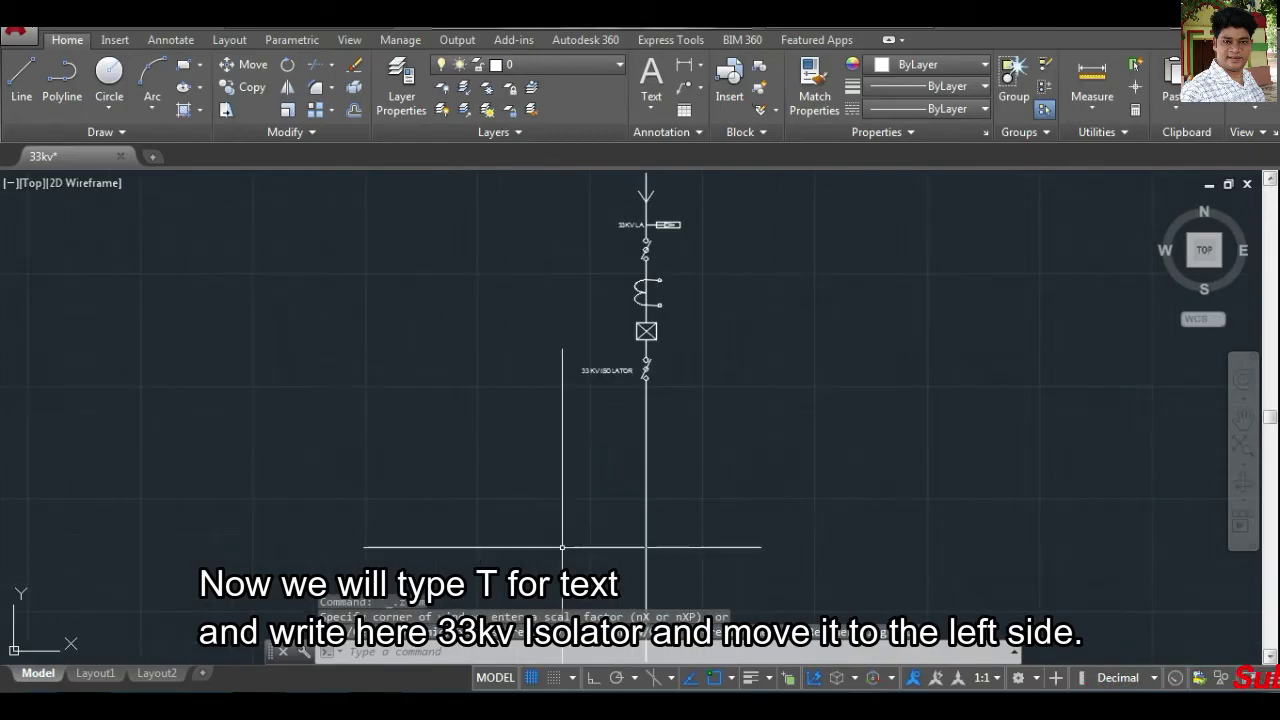
pyautogui.scroll(3, 594, 359)
pyautogui.rightClick(603, 386)
pyautogui.click(669, 383)
pyautogui.click(540, 378)
pyautogui.moveTo(601, 316); pyautogui.dragTo(545, 458, button='middle')
pyautogui.click(490, 525)
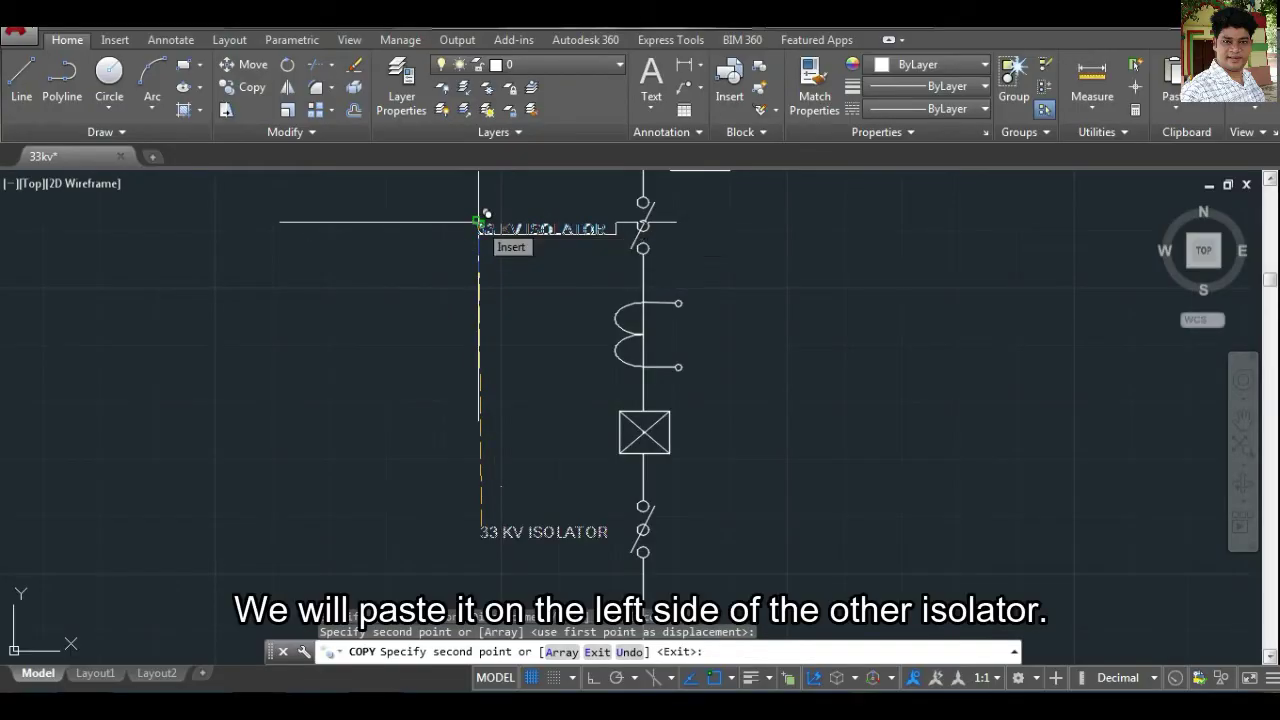
pyautogui.press('Escape')
pyautogui.moveTo(798, 393)
pyautogui.mouseDown(button='middle')
pyautogui.moveTo(523, 449)
pyautogui.moveTo(548, 421)
pyautogui.mouseUp(button='middle')
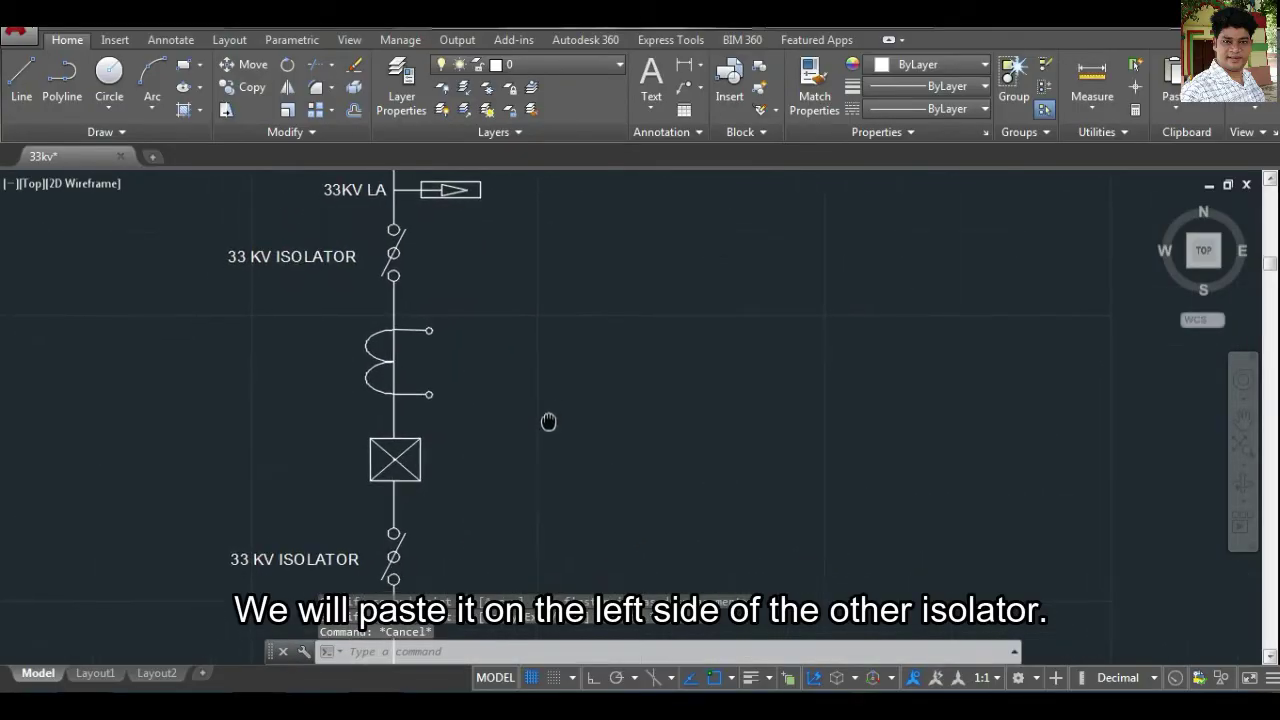
pyautogui.write('T')
pyautogui.press('Return')
# Add a '33KV CT' label at 0.100 text height beside the coil.
pyautogui.click(465, 365)
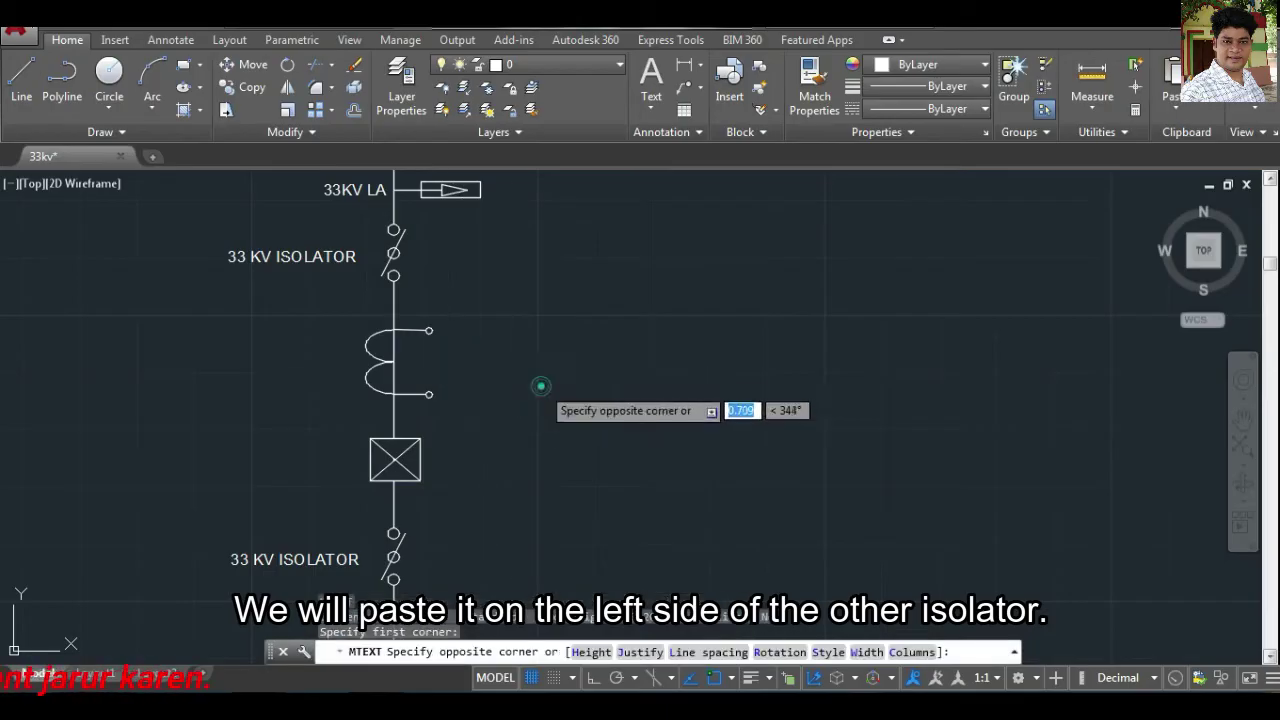
pyautogui.click(540, 398)
pyautogui.click(266, 87)
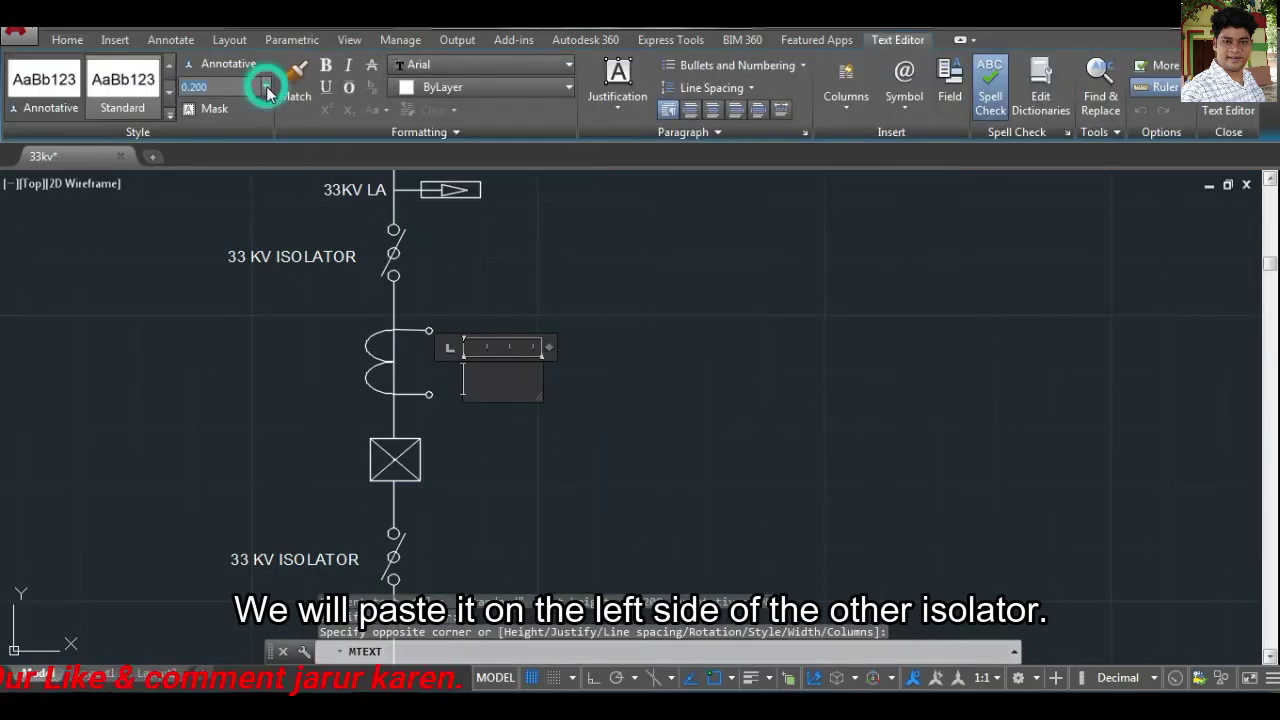
pyautogui.click(215, 117)
pyautogui.click(494, 380)
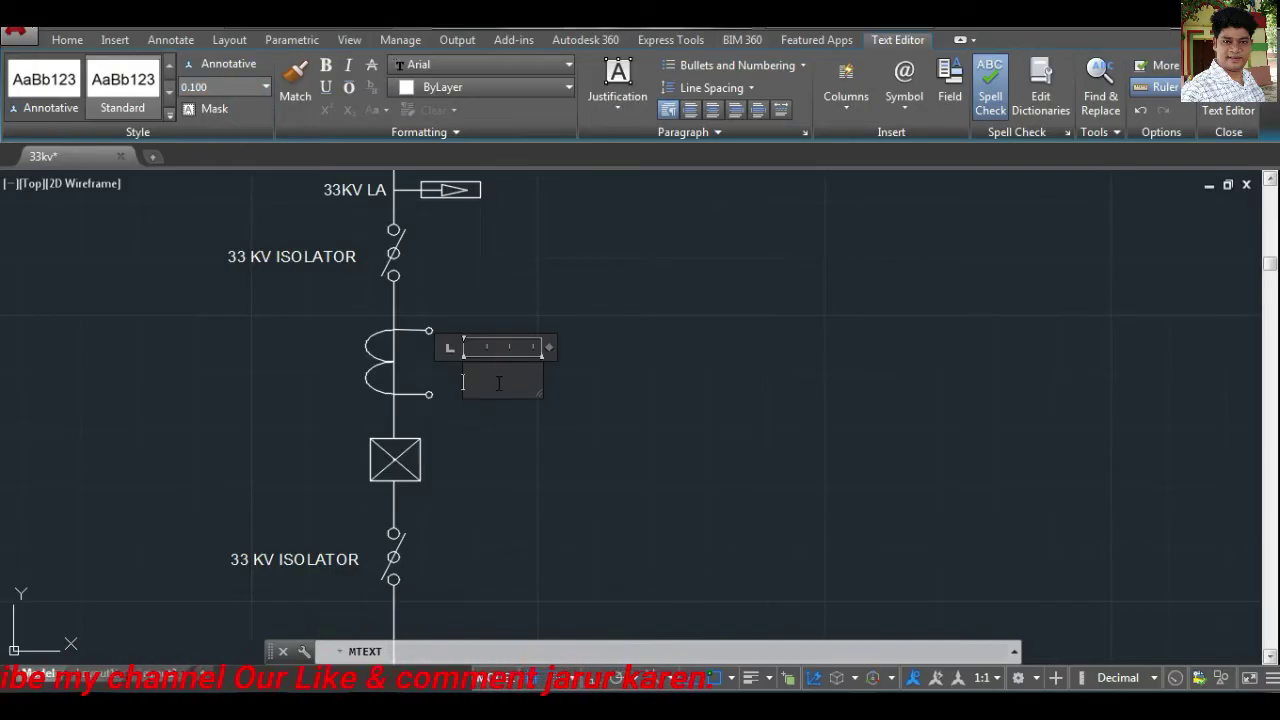
pyautogui.write('33KV T')
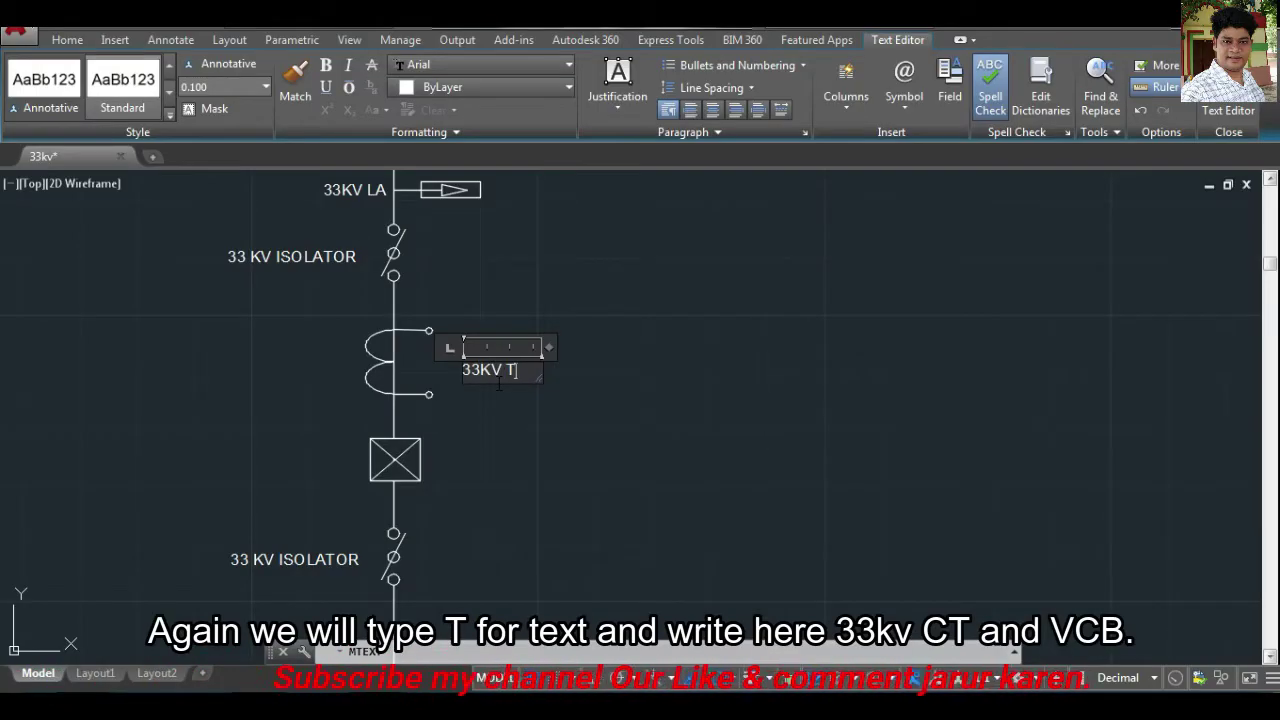
pyautogui.press('BackSpace')
pyautogui.write('CT')
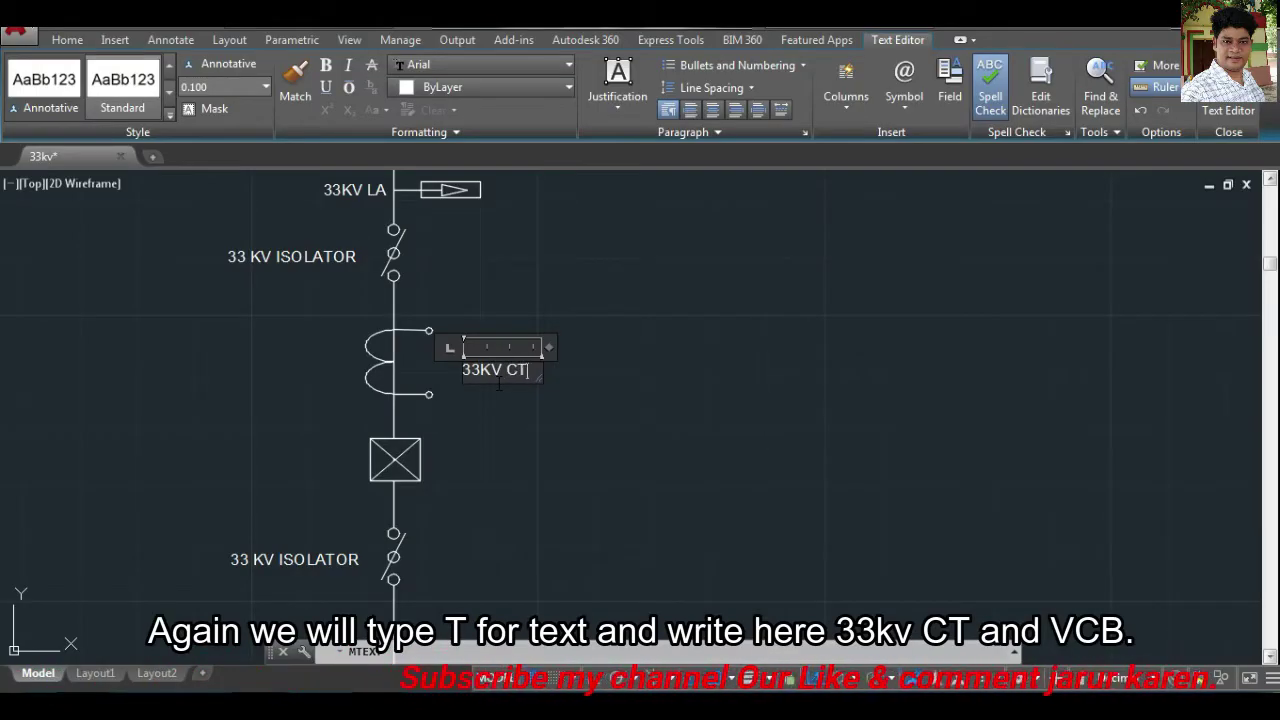
pyautogui.click(606, 466)
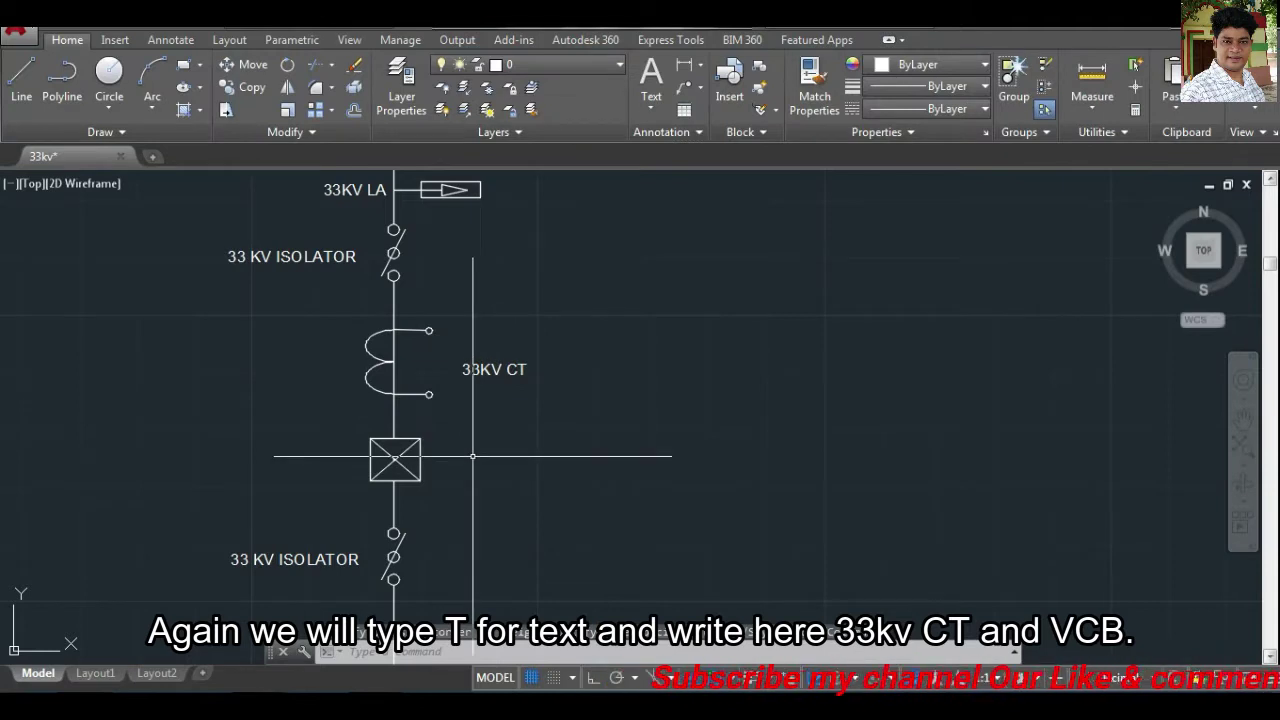
# Copy the CT label beside the breaker and edit it to '33KV VCB'.
pyautogui.write('t')
pyautogui.press('Return')
pyautogui.click(482, 369)
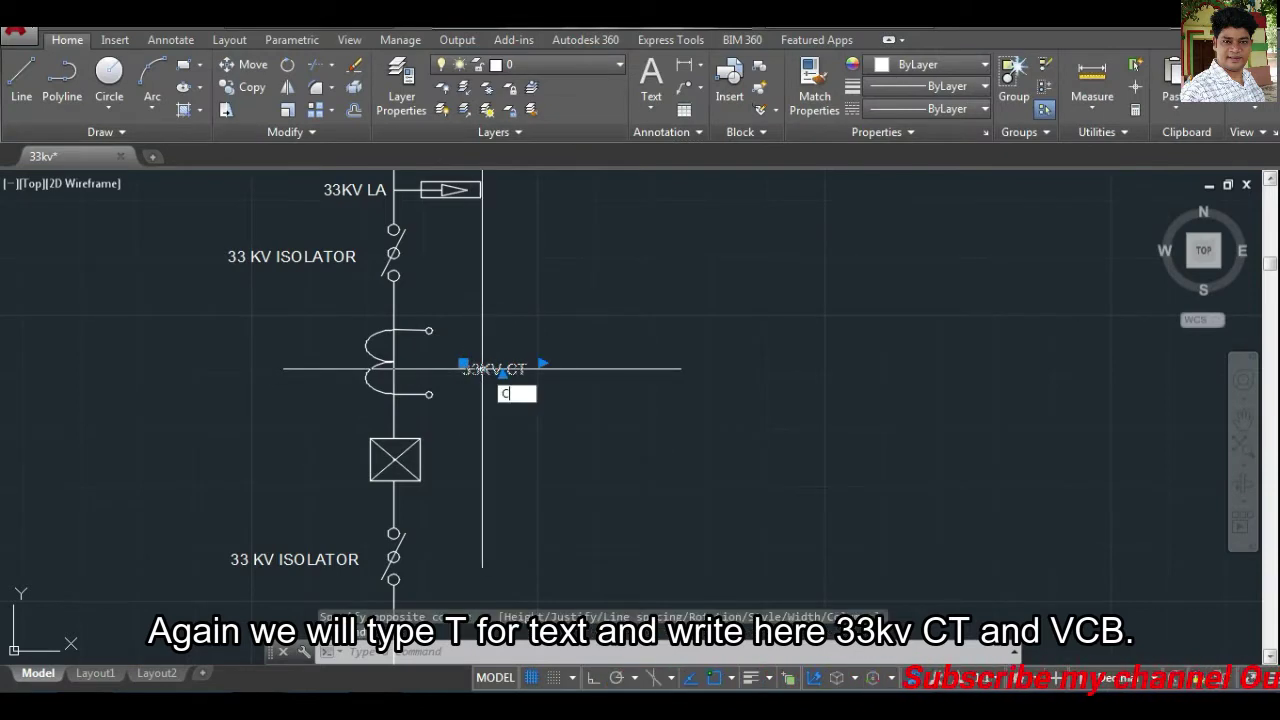
pyautogui.write('o')
pyautogui.press('Return')
pyautogui.click(466, 364)
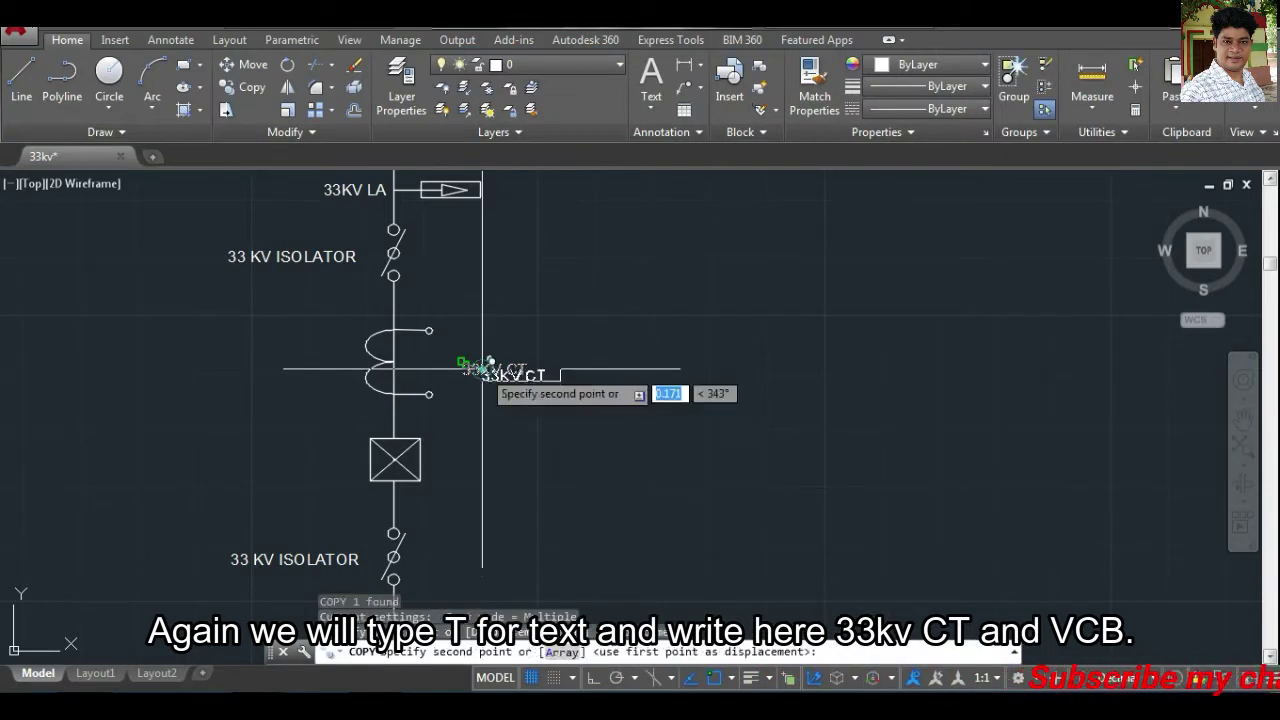
pyautogui.click(442, 452)
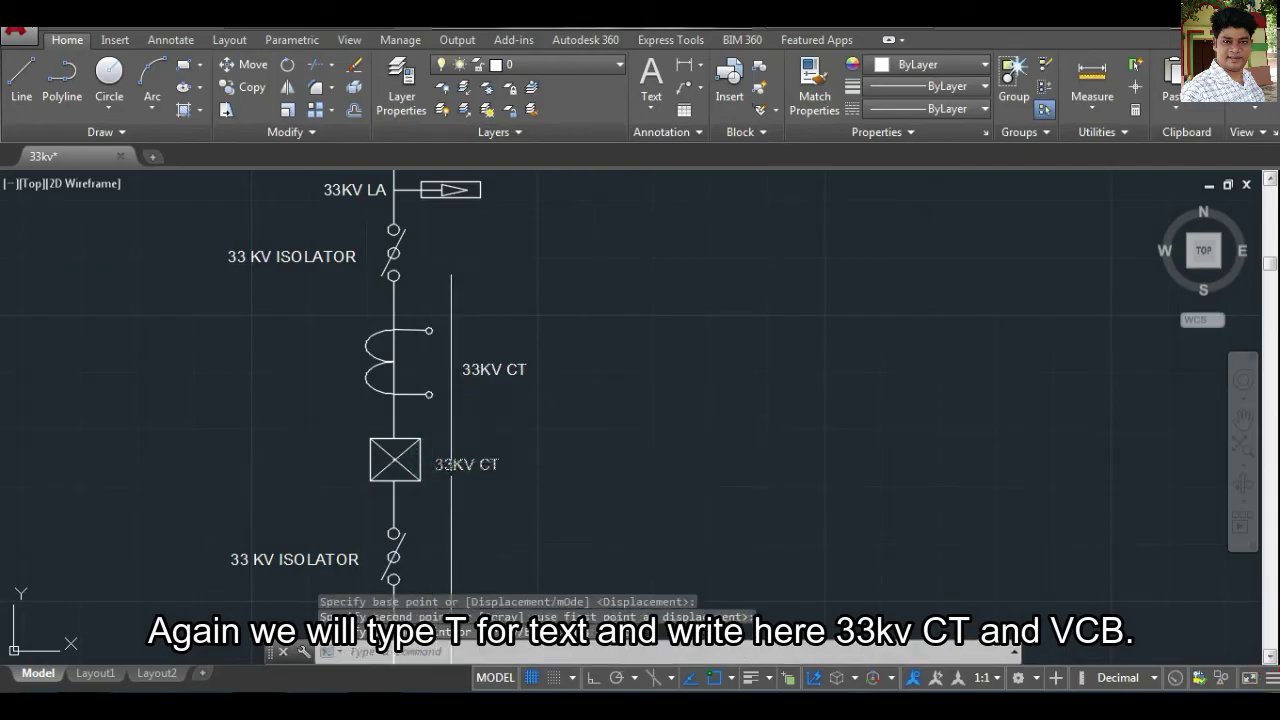
pyautogui.doubleClick(492, 468)
pyautogui.write('VCB')
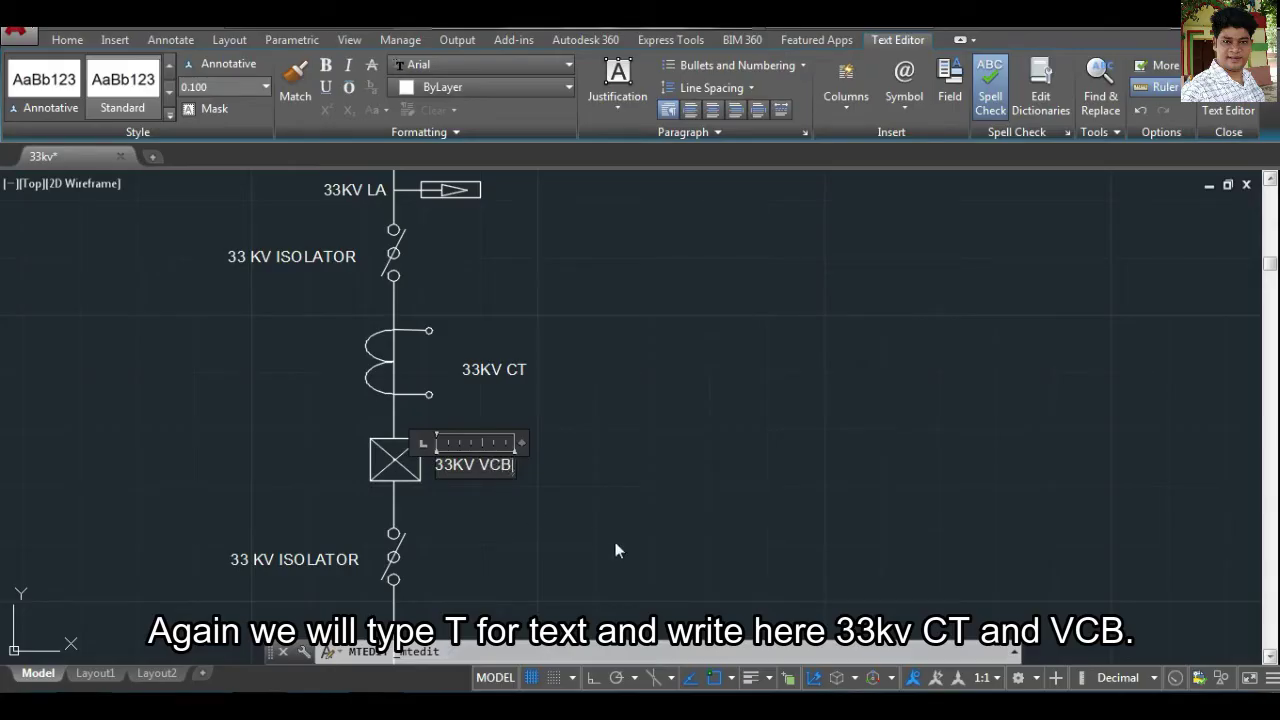
pyautogui.click(616, 550)
pyautogui.scroll(-3, 646, 486)
pyautogui.moveTo(637, 477); pyautogui.dragTo(586, 349, button='middle')
pyautogui.scroll(4, 579, 340)
pyautogui.moveTo(560, 414); pyautogui.dragTo(731, 337, button='middle')
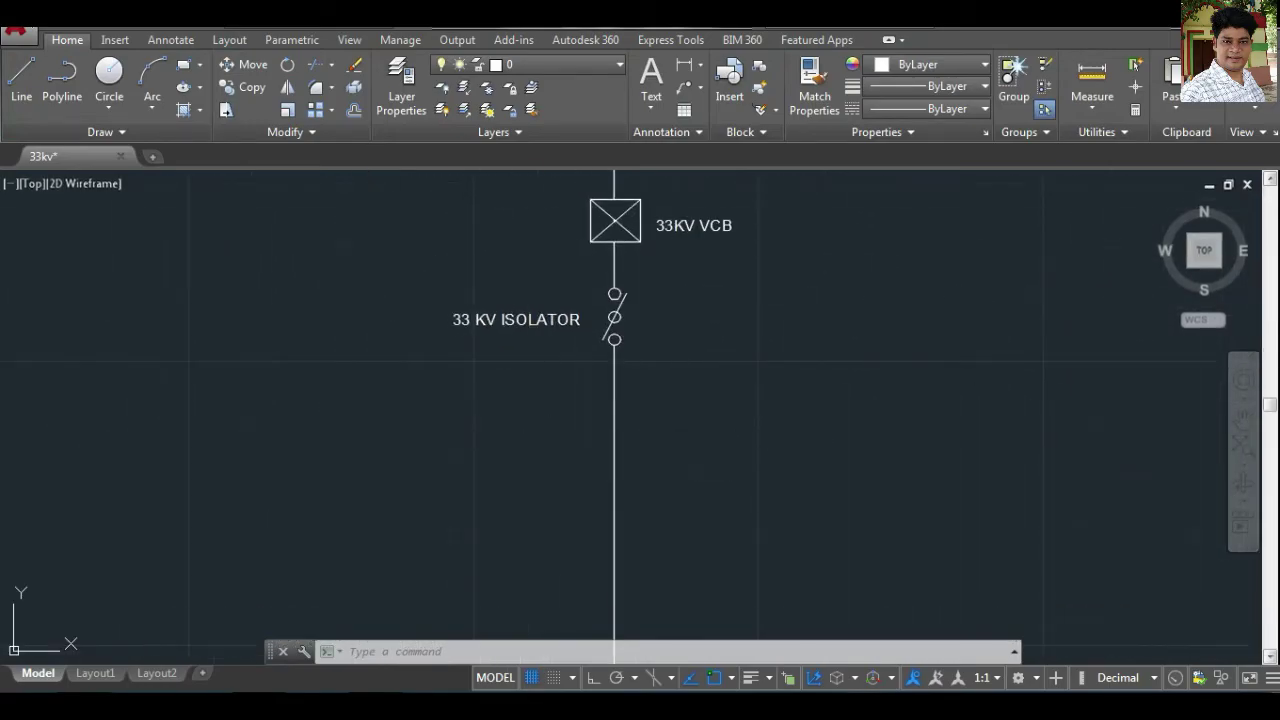
# Draw a horizontal busbar line with Ortho on, extending right of the feeder.
pyautogui.write('l')
pyautogui.press('Return')
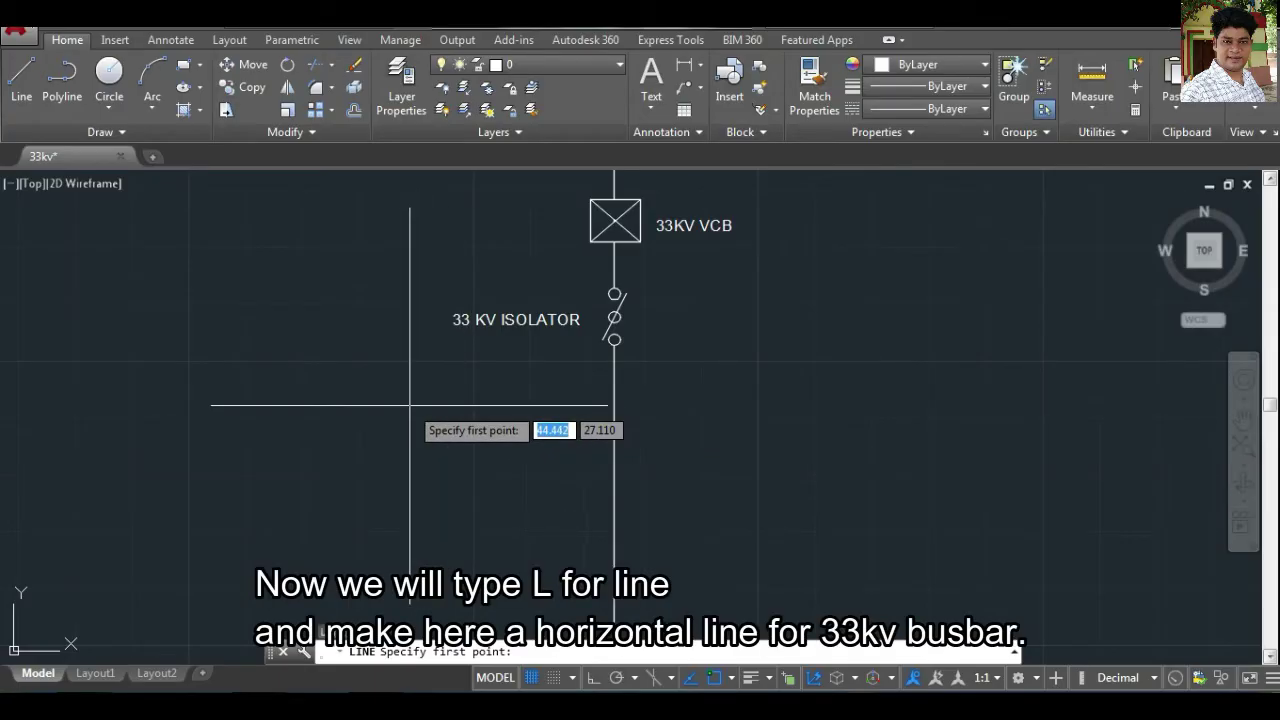
pyautogui.click(594, 679)
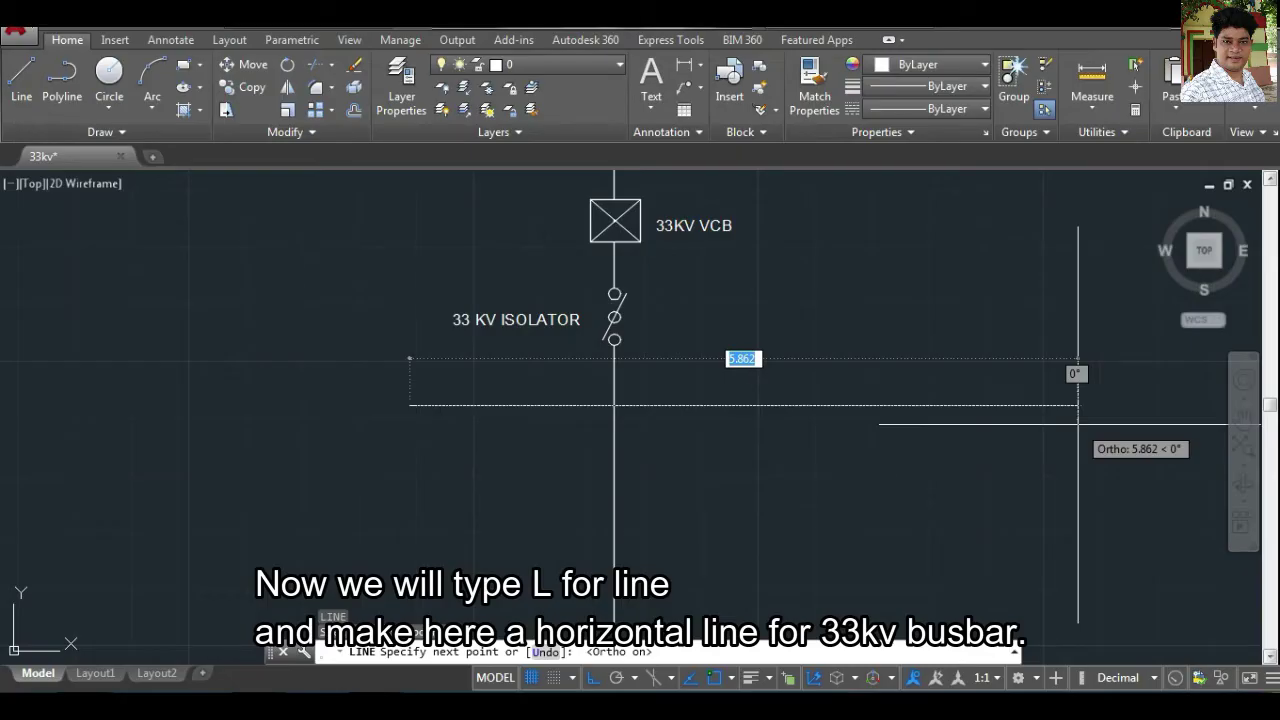
pyautogui.click(1020, 427)
pyautogui.press('Return')
pyautogui.press('Return')
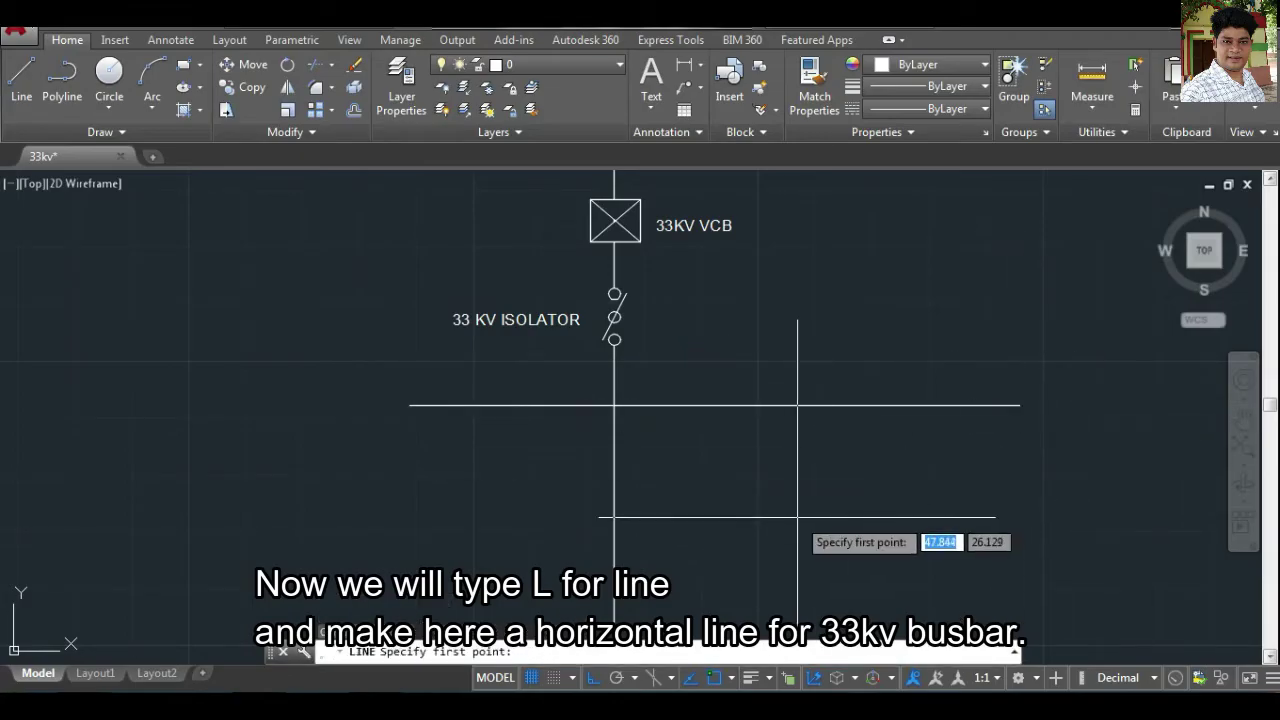
pyautogui.press('Escape')
pyautogui.press('Return')
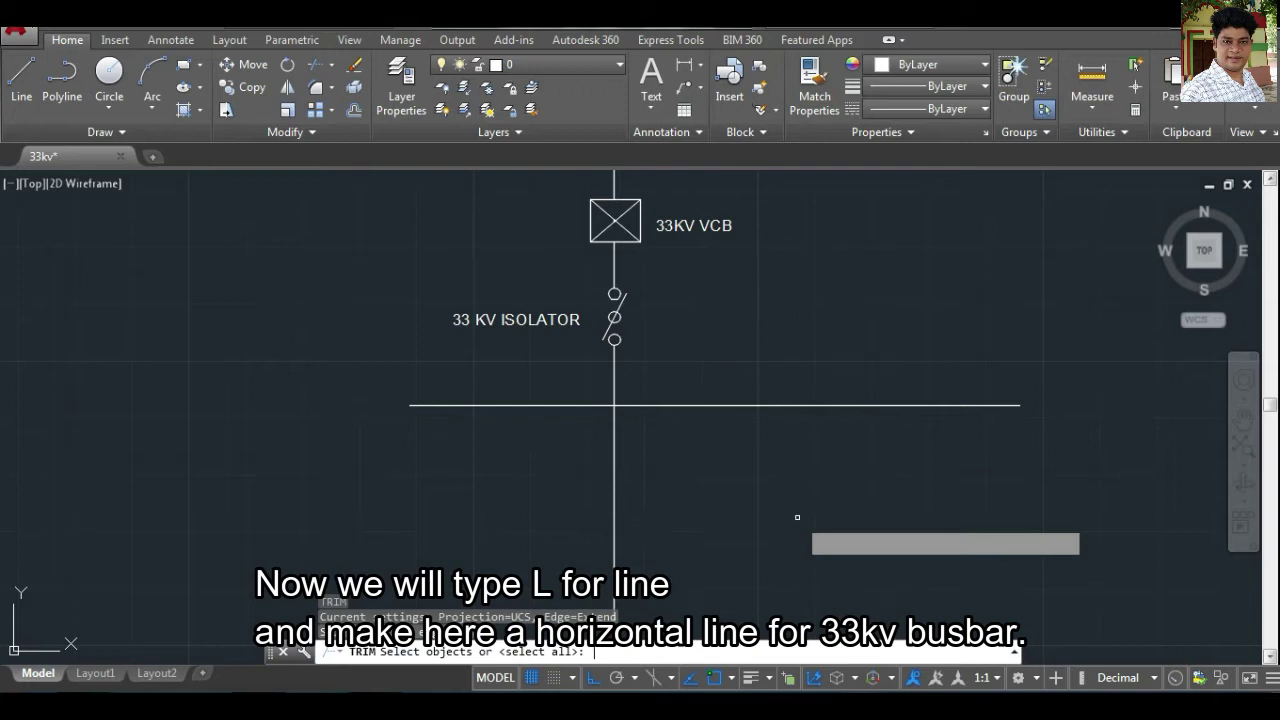
# Finish trimming the stray line and window-select the whole feeder.
pyautogui.press('Escape')
pyautogui.scroll(-3, 710, 485)
pyautogui.click(662, 438)
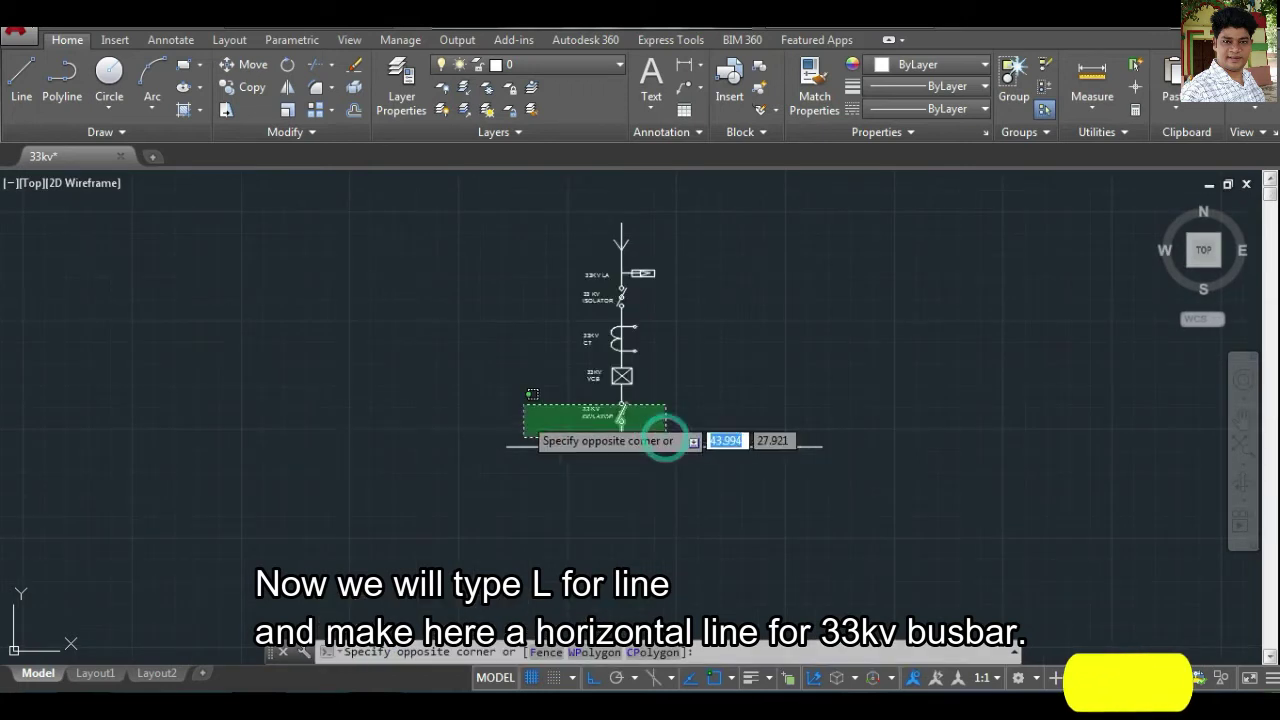
pyautogui.click(529, 204)
# Mirror the selected feeder across the busbar line, keeping the original.
pyautogui.write('i')
pyautogui.press('Return')
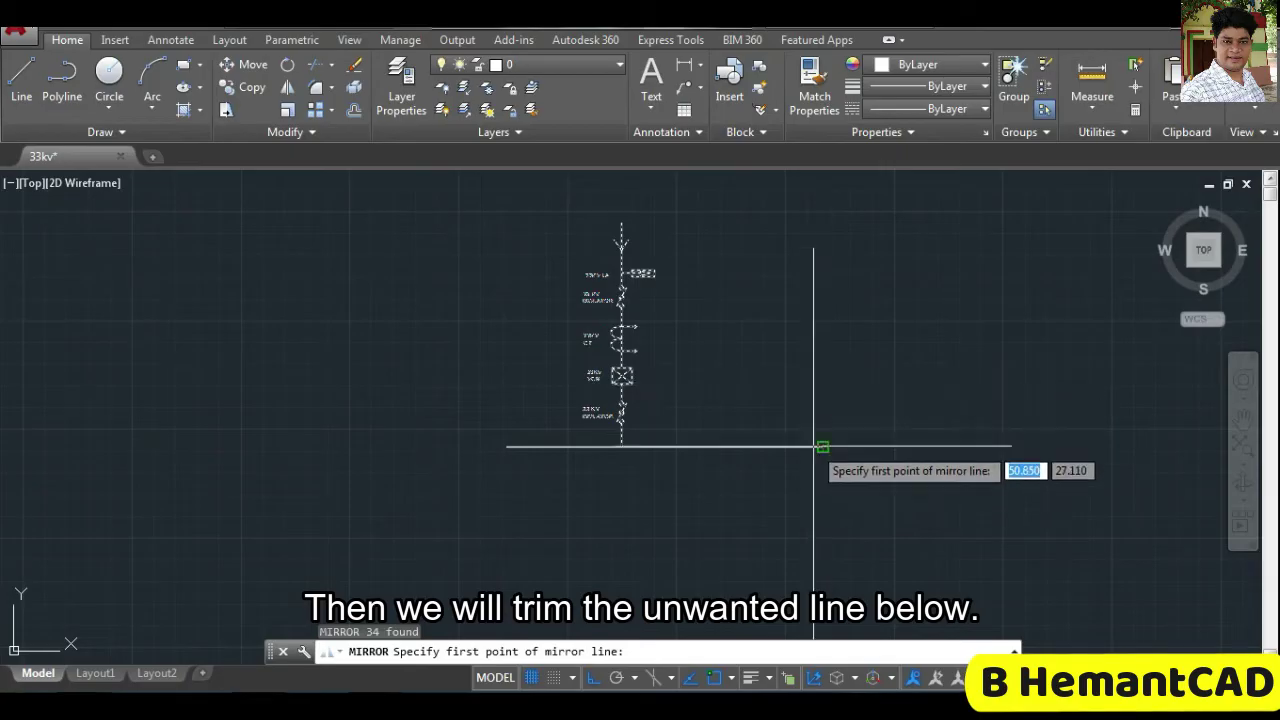
pyautogui.click(821, 446)
pyautogui.click(915, 446)
pyautogui.press('Return')
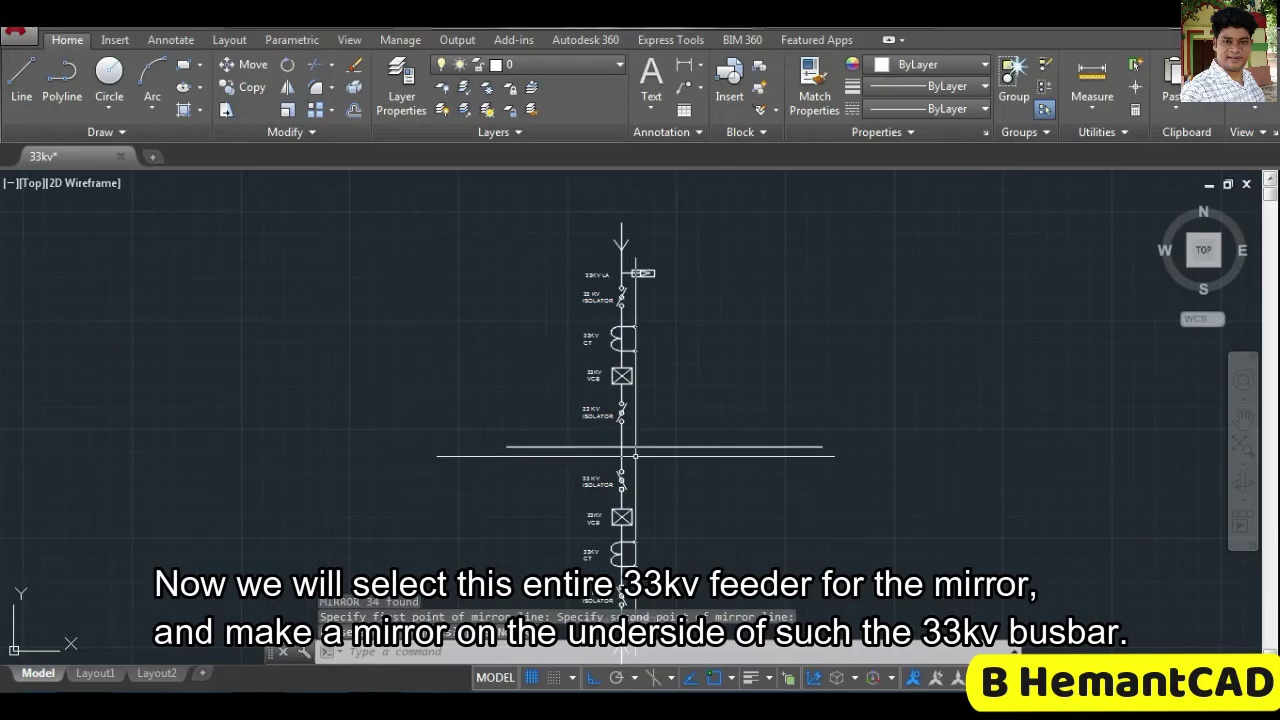
pyautogui.scroll(3, 635, 456)
pyautogui.moveTo(651, 480); pyautogui.dragTo(603, 309, button='middle')
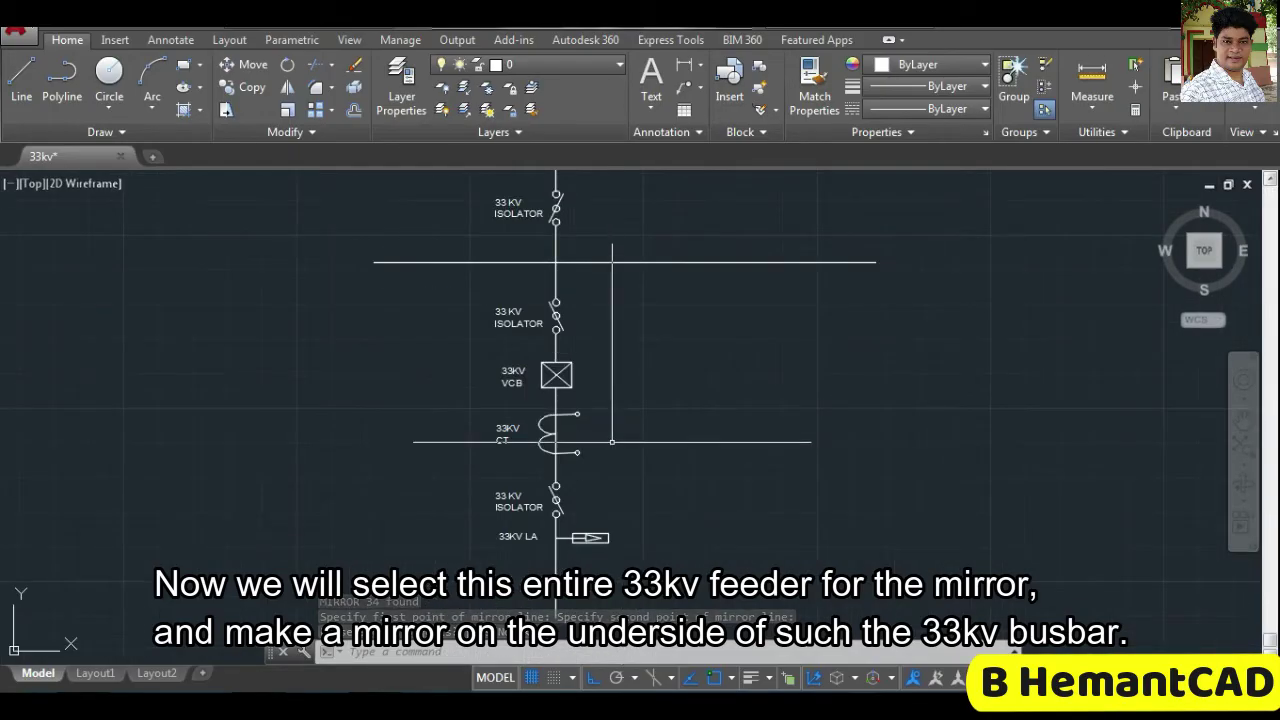
pyautogui.scroll(-2, 612, 262)
# Move the mirrored feeder copy further to the left.
pyautogui.click(633, 500)
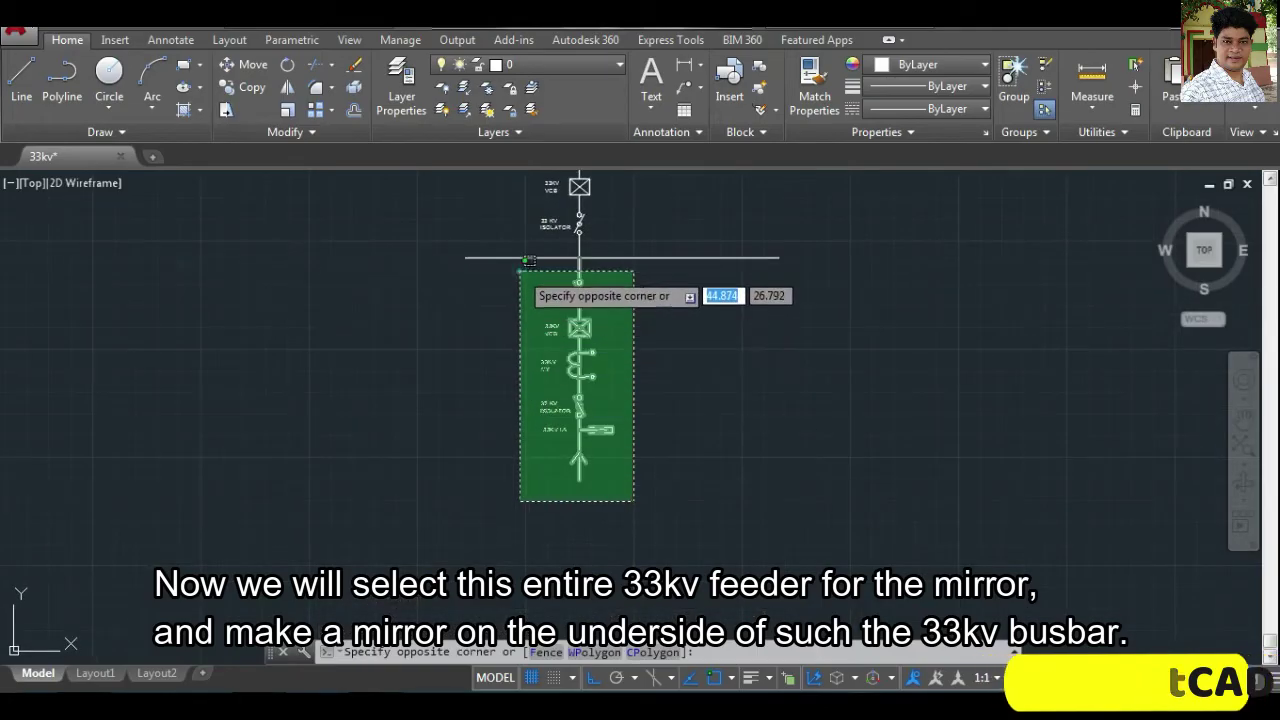
pyautogui.click(524, 262)
pyautogui.write('m')
pyautogui.press('Return')
pyautogui.click(707, 365)
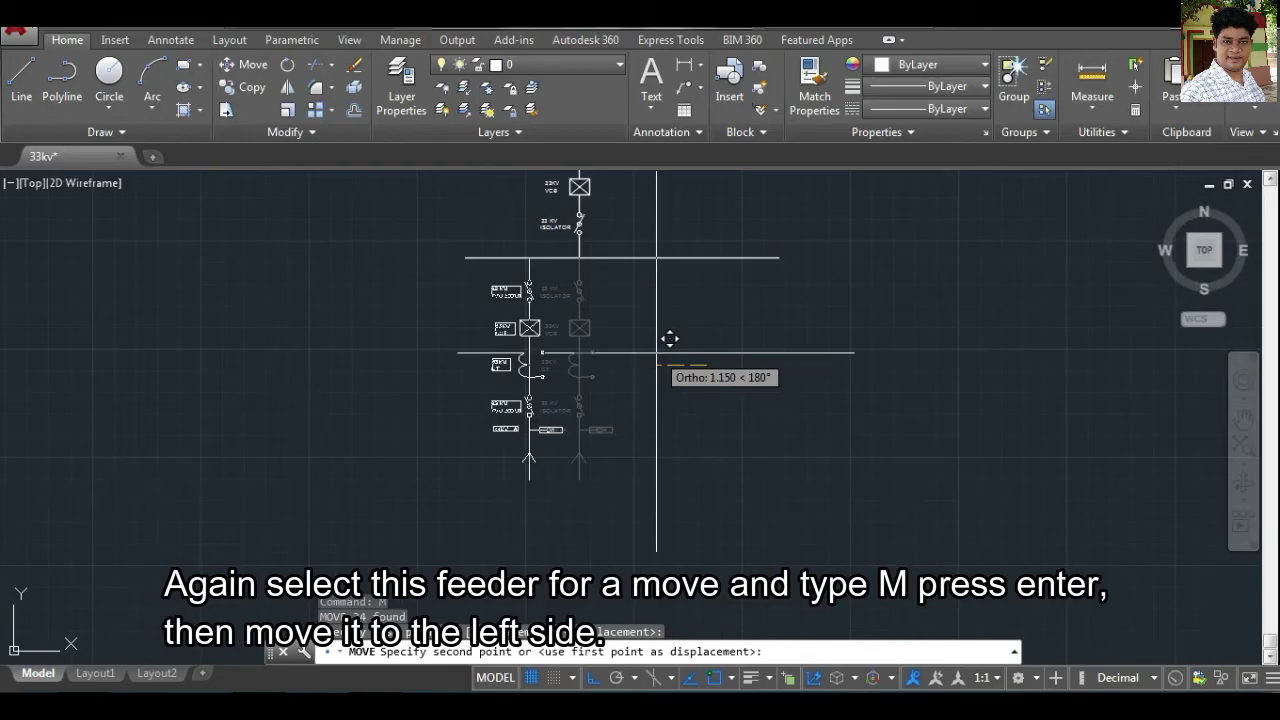
pyautogui.click(679, 341)
pyautogui.scroll(3, 679, 341)
pyautogui.scroll(2, 679, 341)
pyautogui.moveTo(684, 427); pyautogui.dragTo(622, 181, button='middle')
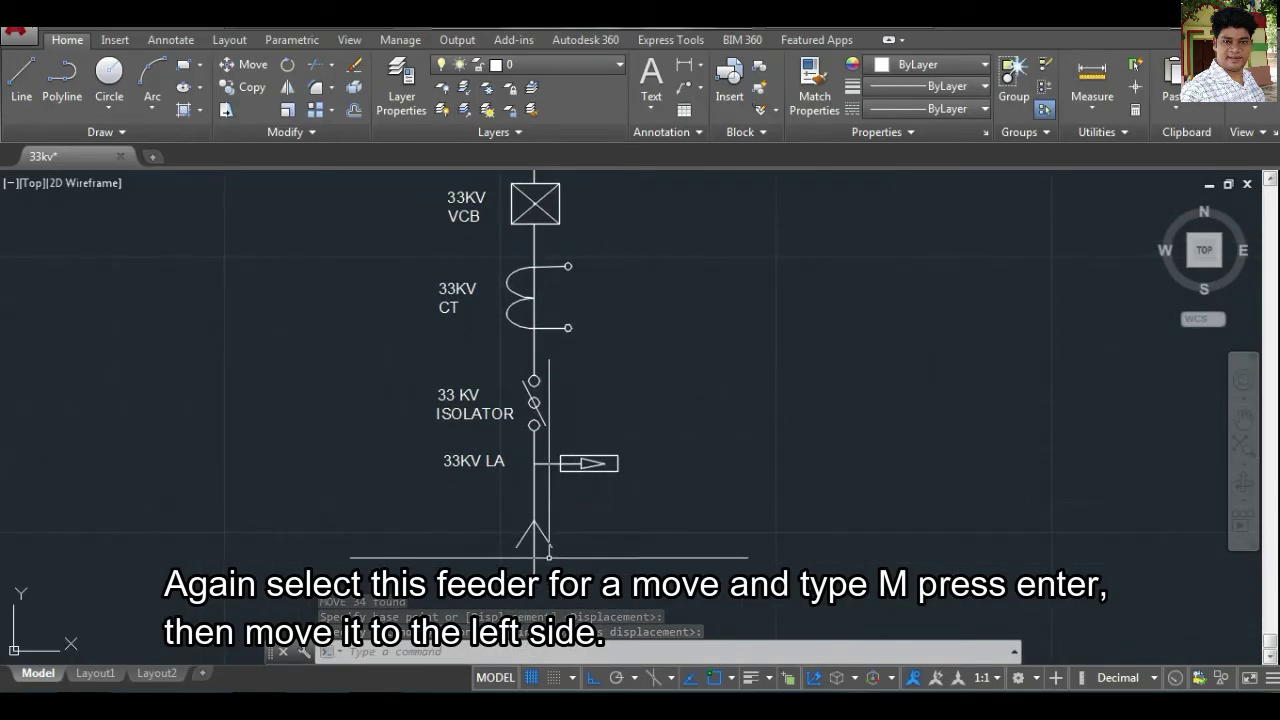
pyautogui.click(548, 541)
pyautogui.press('Escape')
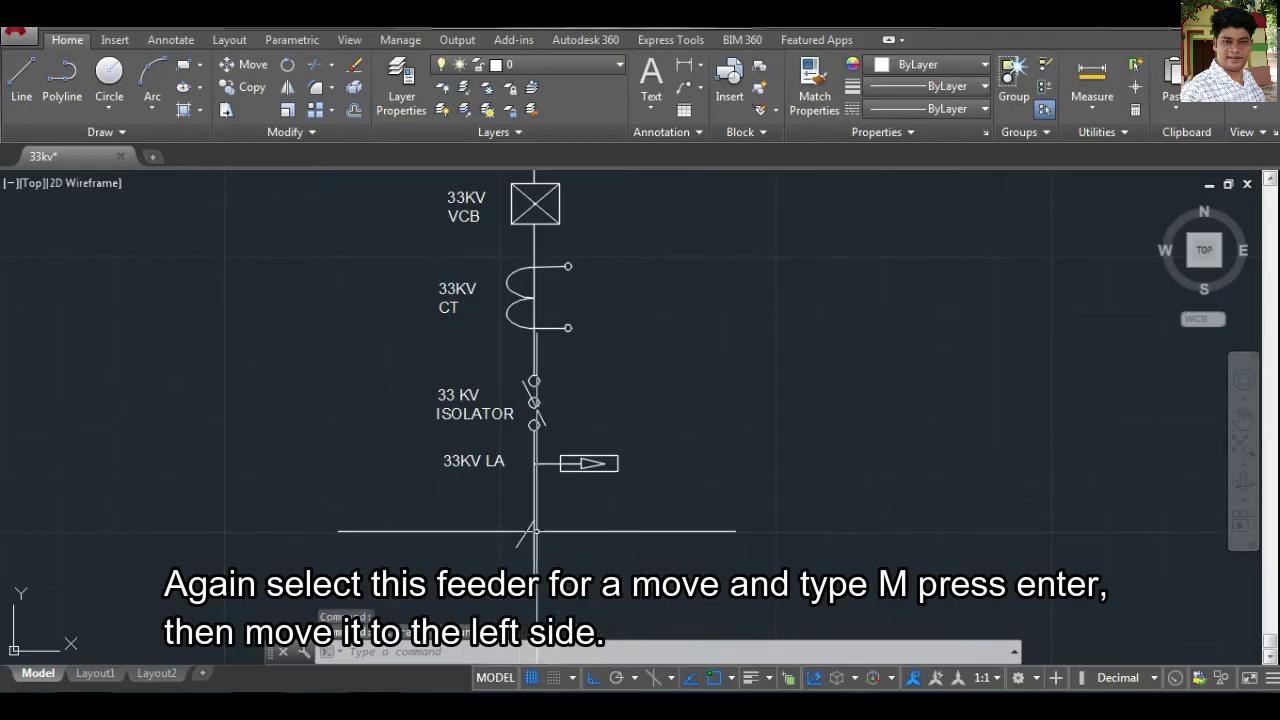
pyautogui.scroll(-3, 525, 533)
# Draw the first PT circle at the line intersection below the busbar.
pyautogui.scroll(2, 500, 400)
pyautogui.moveTo(429, 325); pyautogui.dragTo(503, 373, button='middle')
pyautogui.scroll(2, 475, 360)
pyautogui.scroll(2, 471, 358)
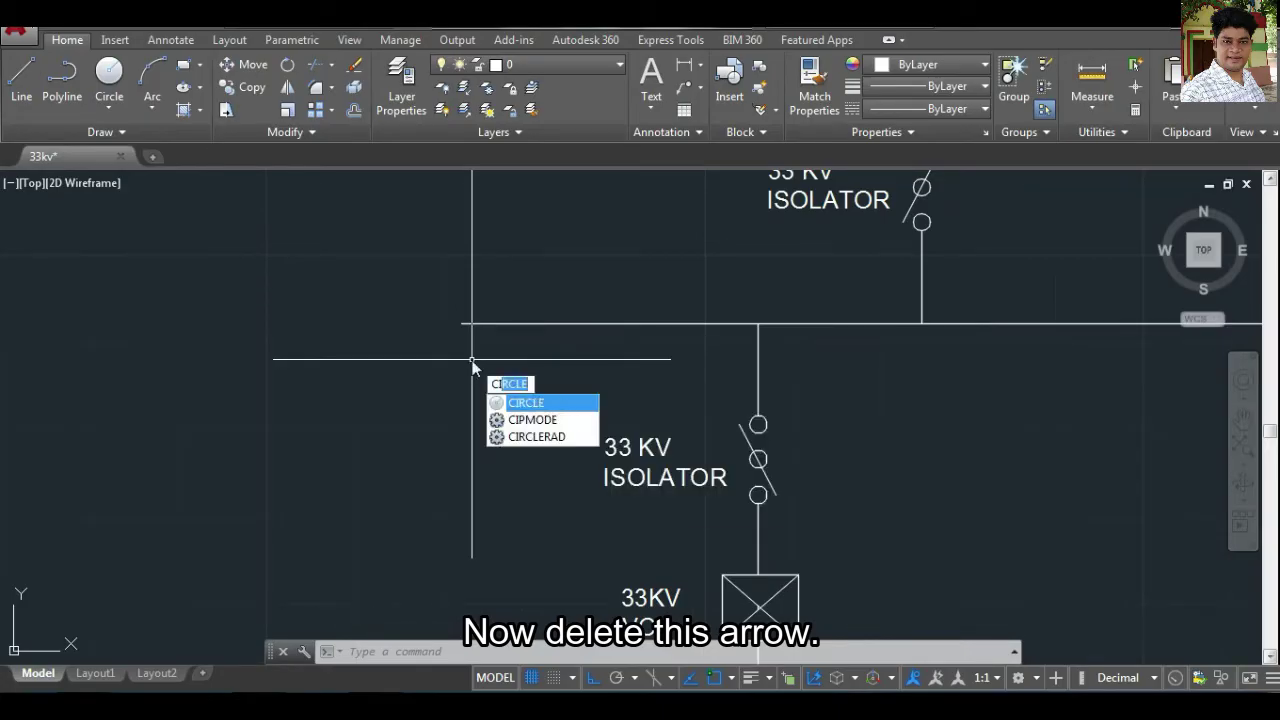
pyautogui.press('Return')
pyautogui.click(460, 358)
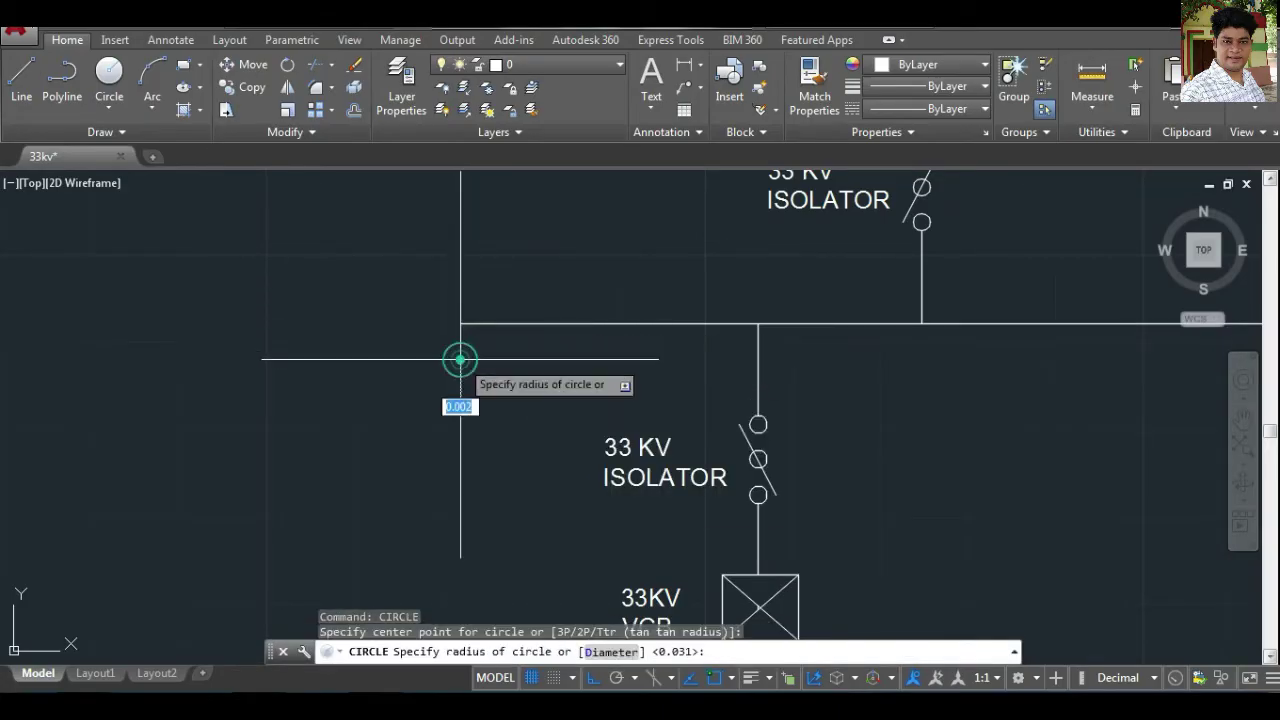
pyautogui.click(467, 378)
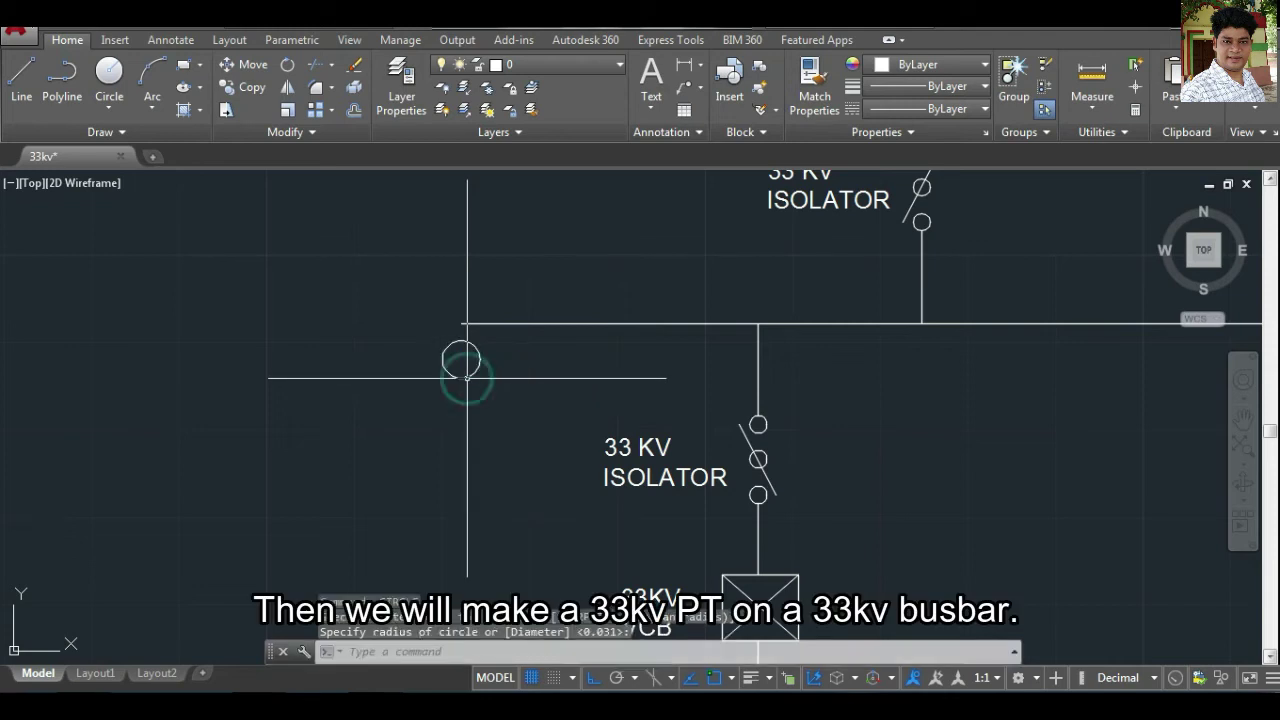
# Copy the circle to form the overlapping second PT circle.
pyautogui.click(479, 355)
pyautogui.write('o')
pyautogui.press('Return')
pyautogui.click(461, 341)
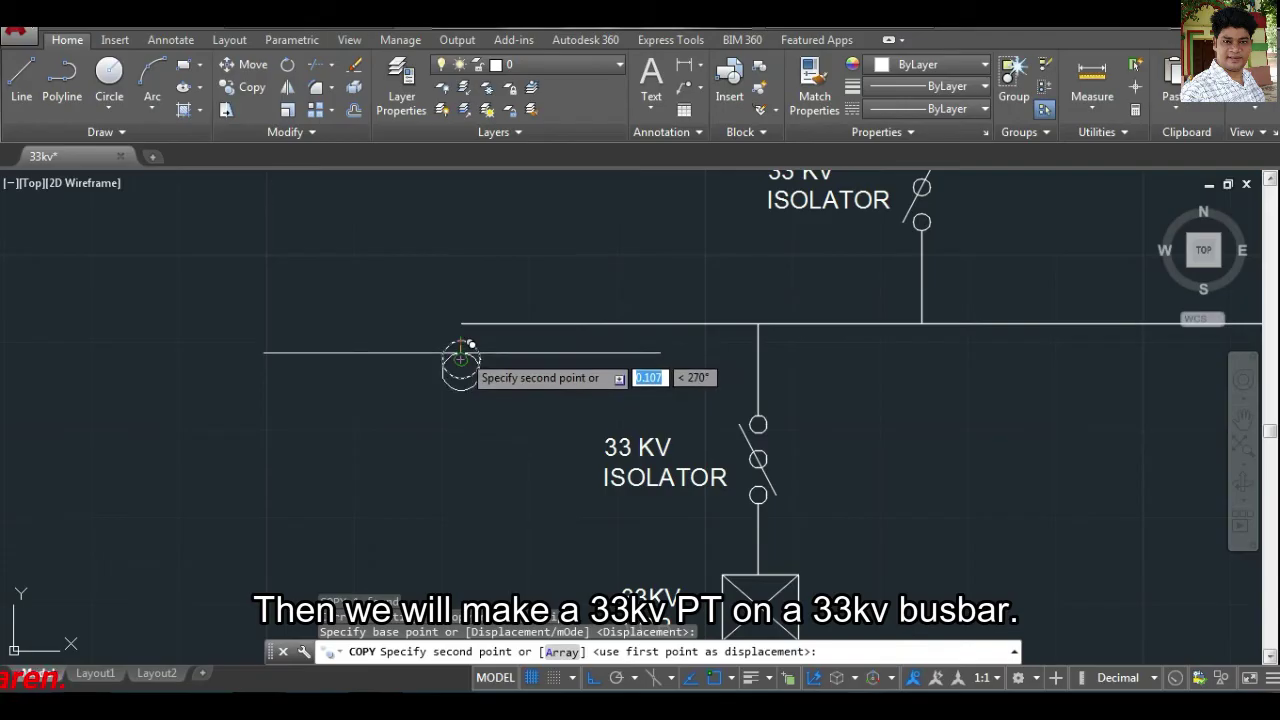
pyautogui.click(461, 355)
pyautogui.press('Escape')
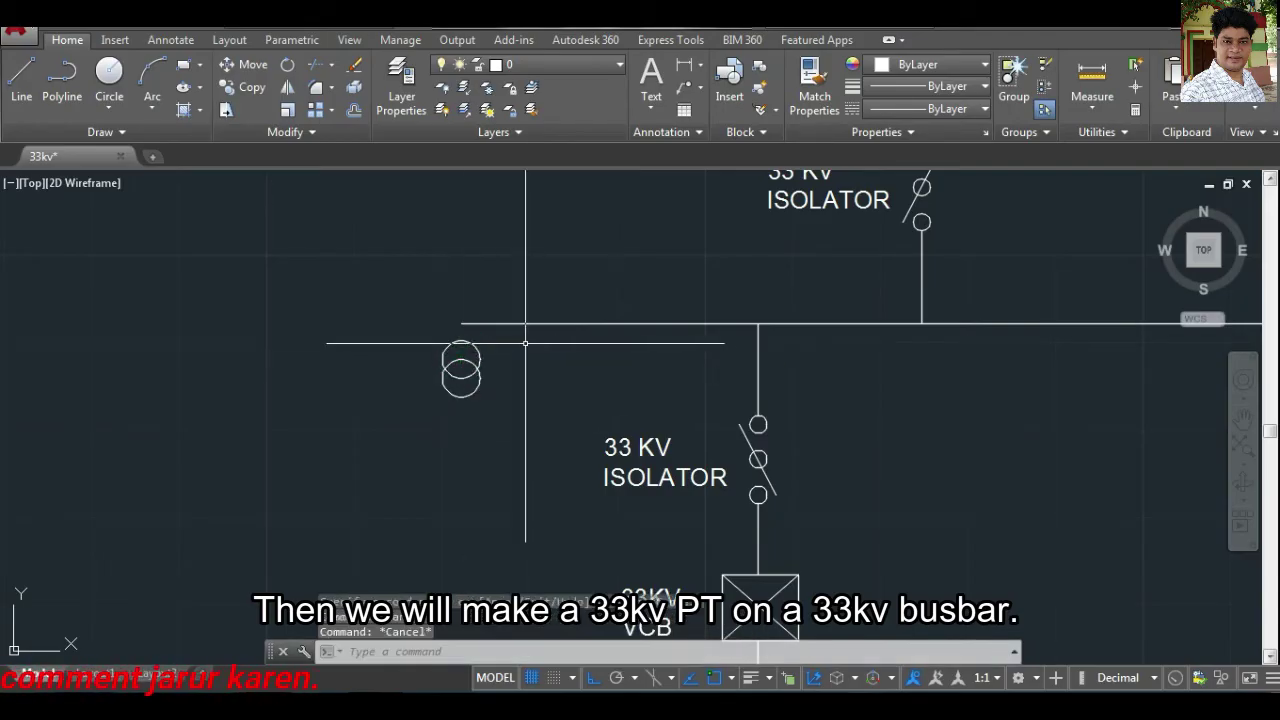
# Draw a short vertical stub line below the PT circles.
pyautogui.write('l')
pyautogui.press('Return')
pyautogui.click(461, 396)
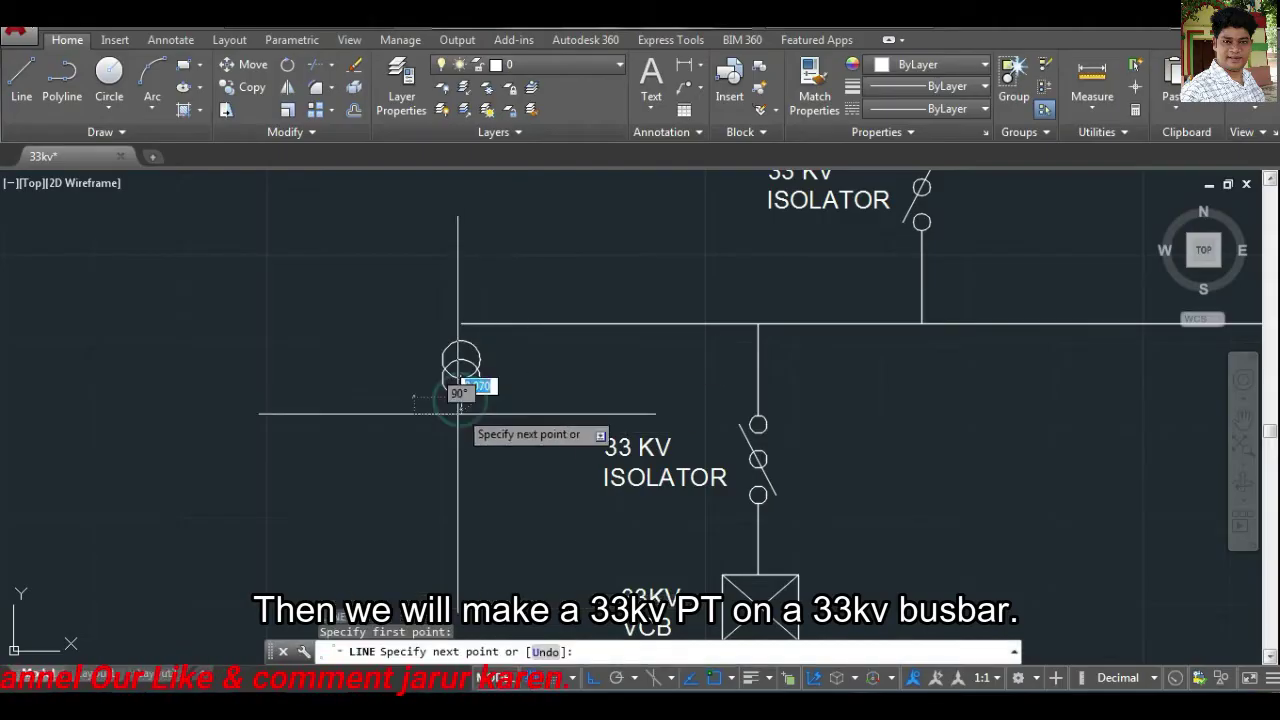
pyautogui.click(461, 414)
pyautogui.press('Return')
# Draw the short earth lines under the stub to complete the earth symbol.
pyautogui.press('Return')
pyautogui.press('Escape')
pyautogui.press('Return')
pyautogui.scroll(4, 456, 432)
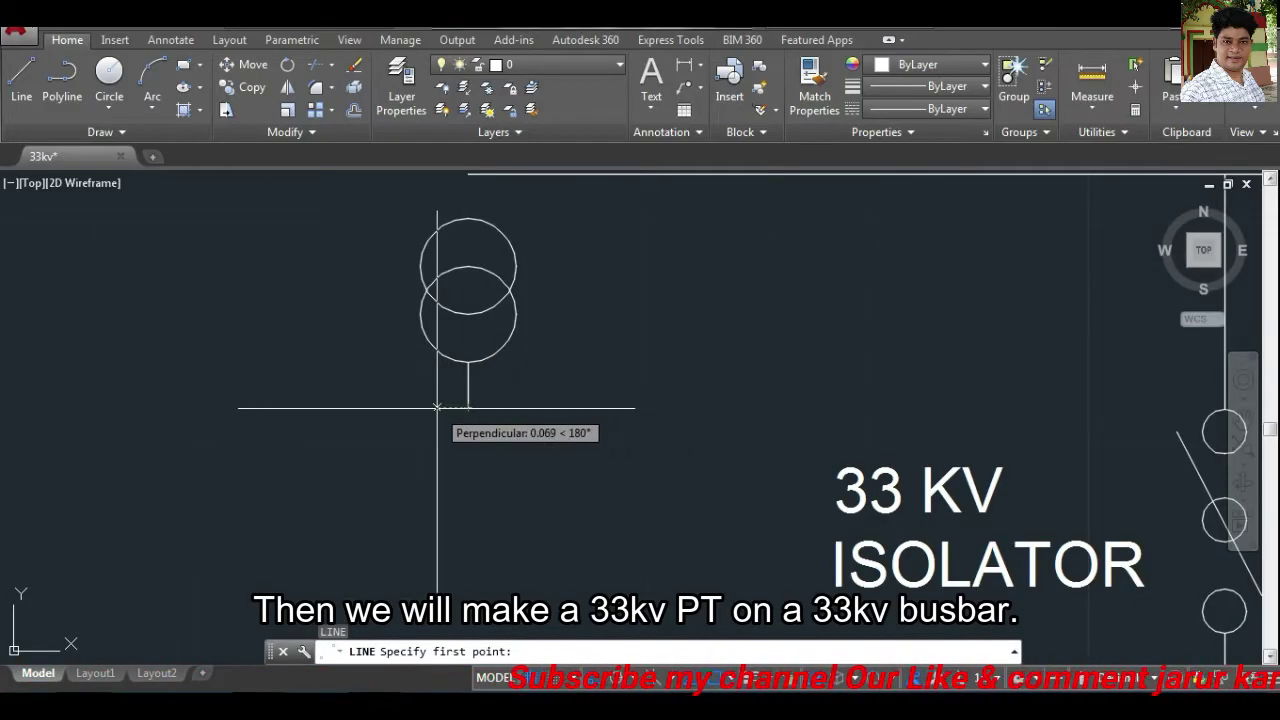
pyautogui.click(466, 407)
pyautogui.click(499, 407)
pyautogui.press('Return')
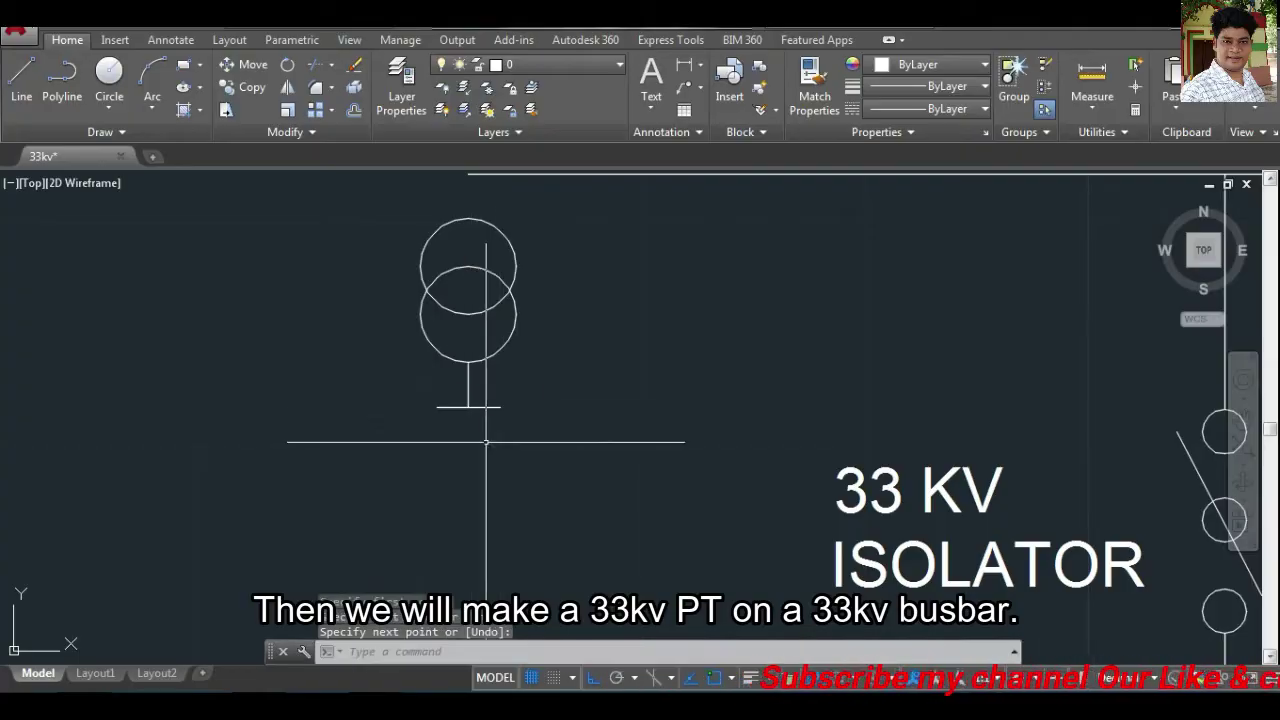
pyautogui.press('Return')
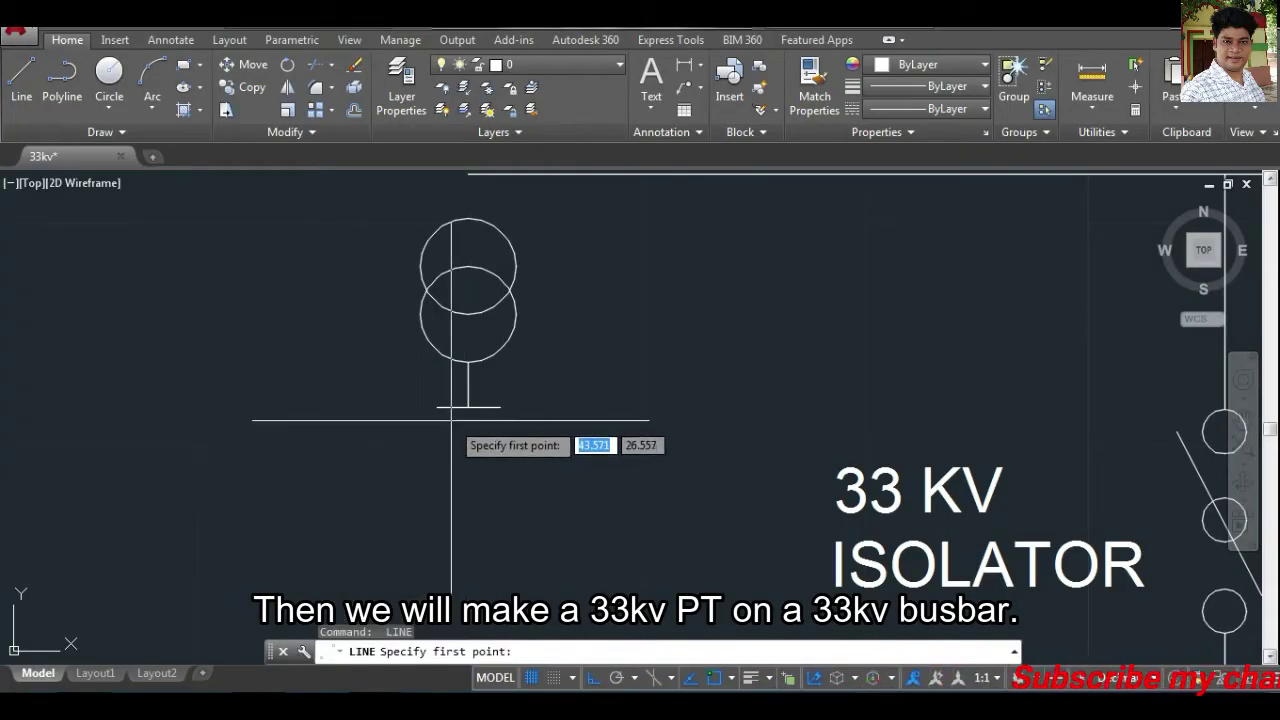
pyautogui.click(466, 408)
pyautogui.click(486, 420)
pyautogui.press('Return')
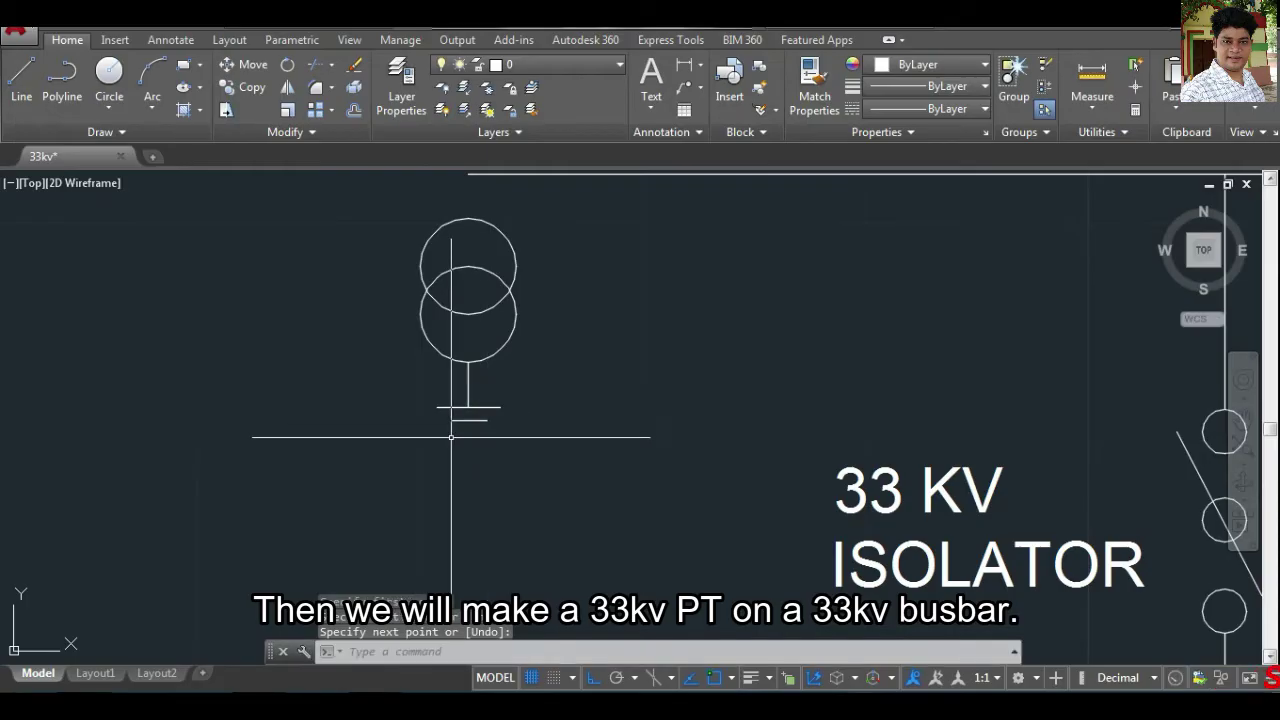
pyautogui.press('Return')
pyautogui.click(461, 435)
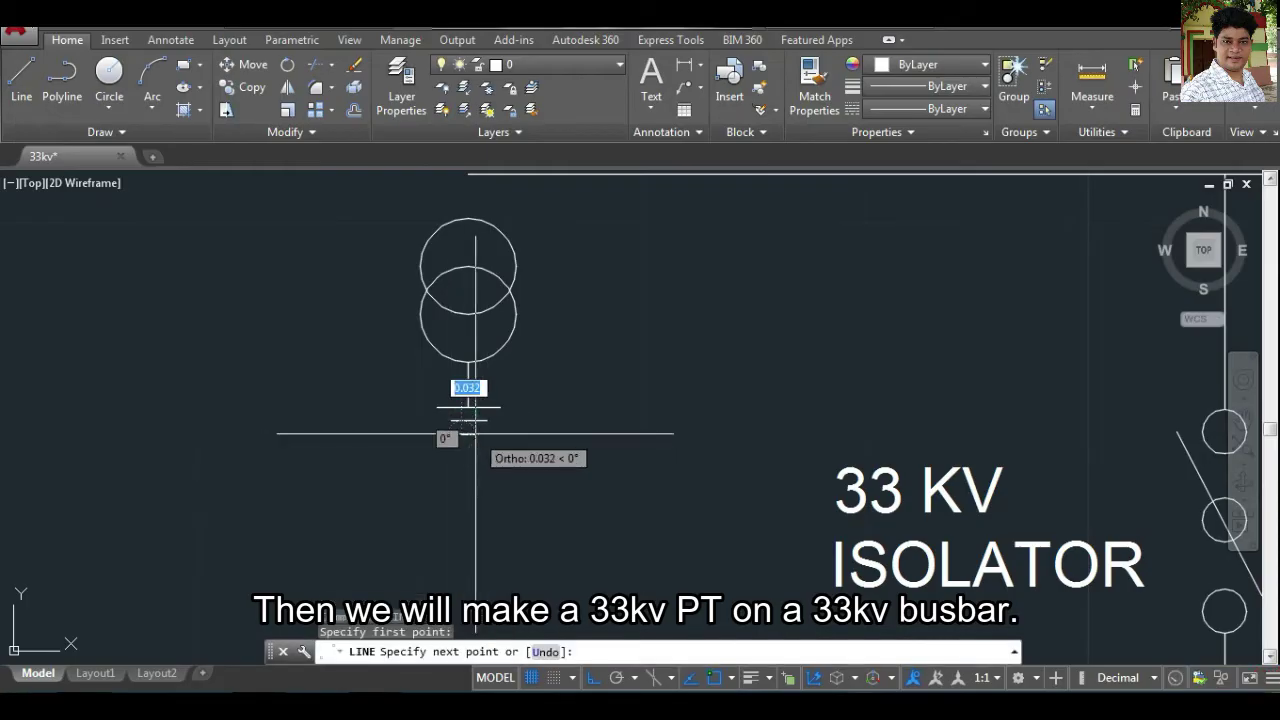
pyautogui.press('Escape')
# Zoom out to show the whole single-line diagram and begin selecting the PT symbol.
pyautogui.scroll(-1, 603, 417)
pyautogui.scroll(-1, 598, 416)
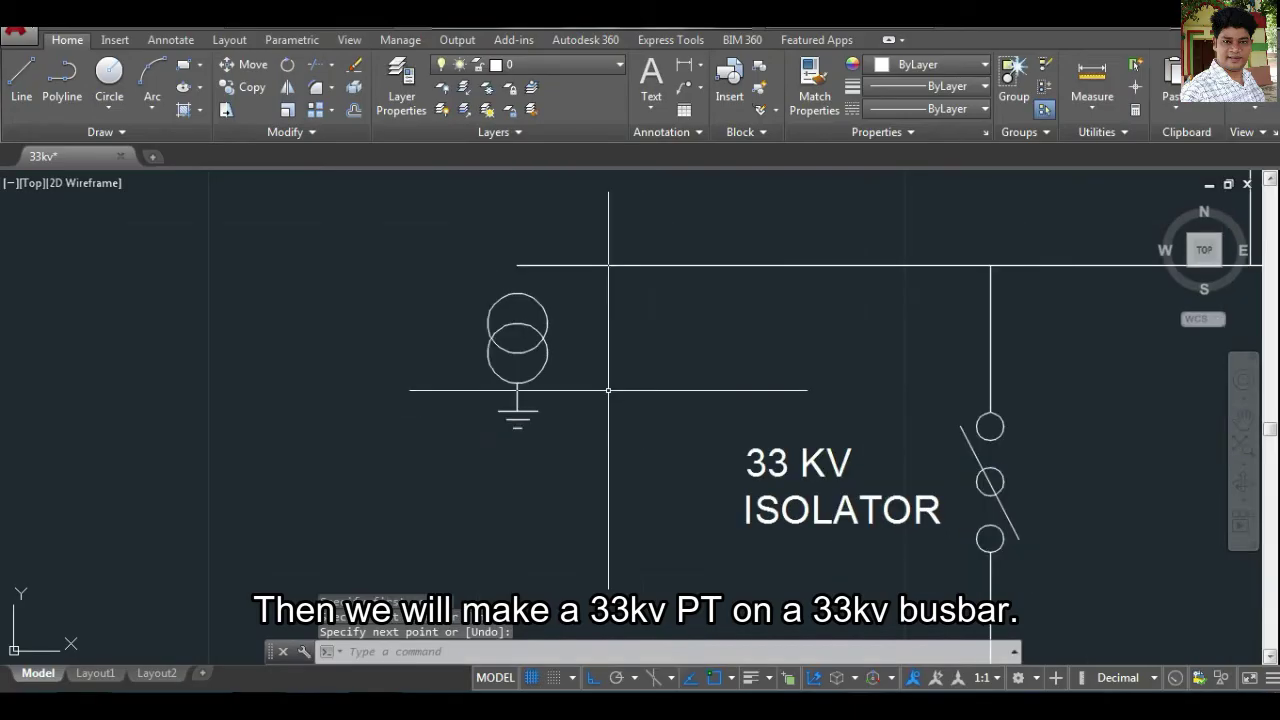
pyautogui.press('Return')
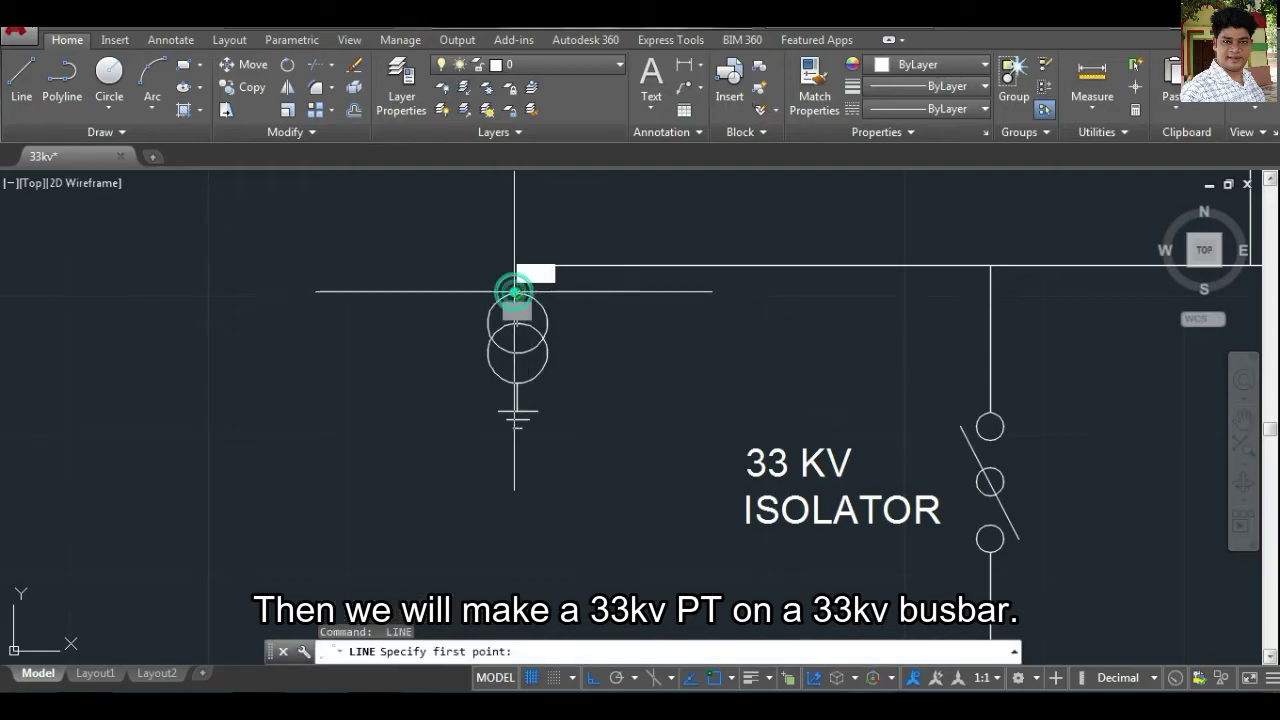
pyautogui.click(516, 264)
pyautogui.press('Escape')
pyautogui.press('Escape')
pyautogui.press('Escape')
pyautogui.scroll(-2, 516, 262)
pyautogui.scroll(-1, 643, 318)
pyautogui.moveTo(643, 318); pyautogui.dragTo(445, 338, button='middle')
pyautogui.click(427, 388)
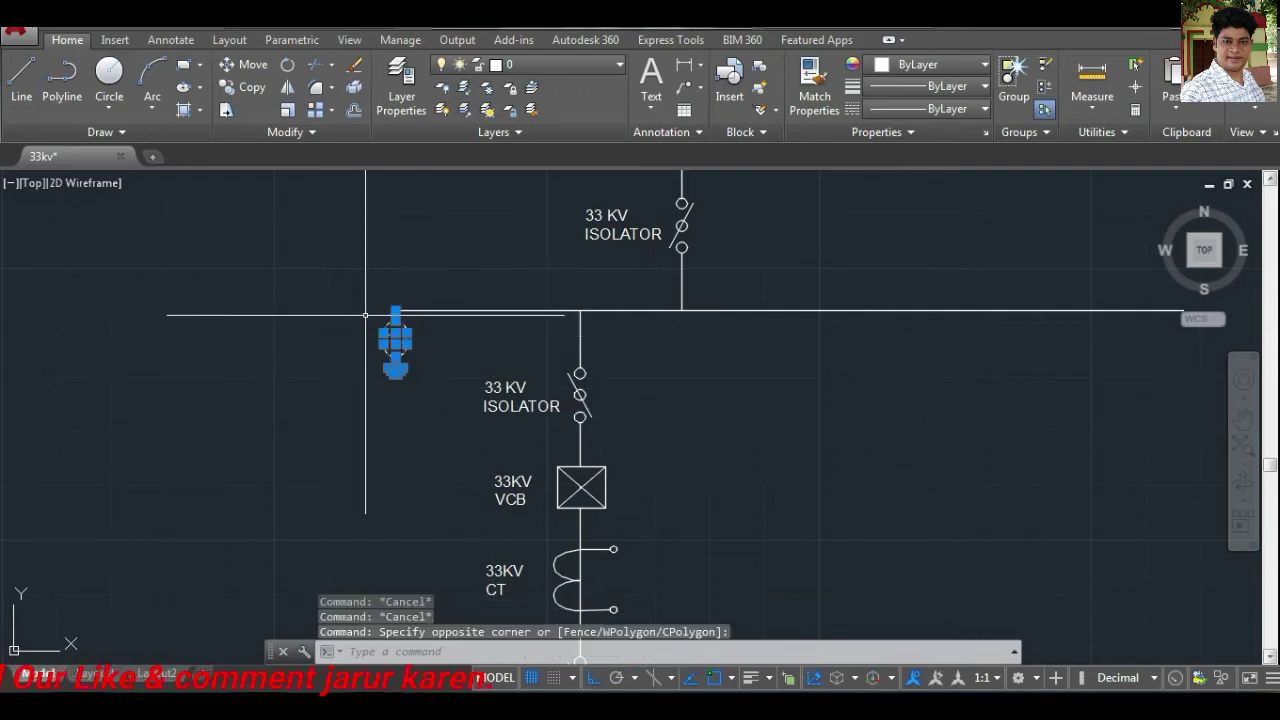
pyautogui.write('CO')
# Copy the PT symbol to the right end of the 33kV busbar.
pyautogui.press('Return')
pyautogui.click(394, 309)
pyautogui.scroll(-4, 394, 309)
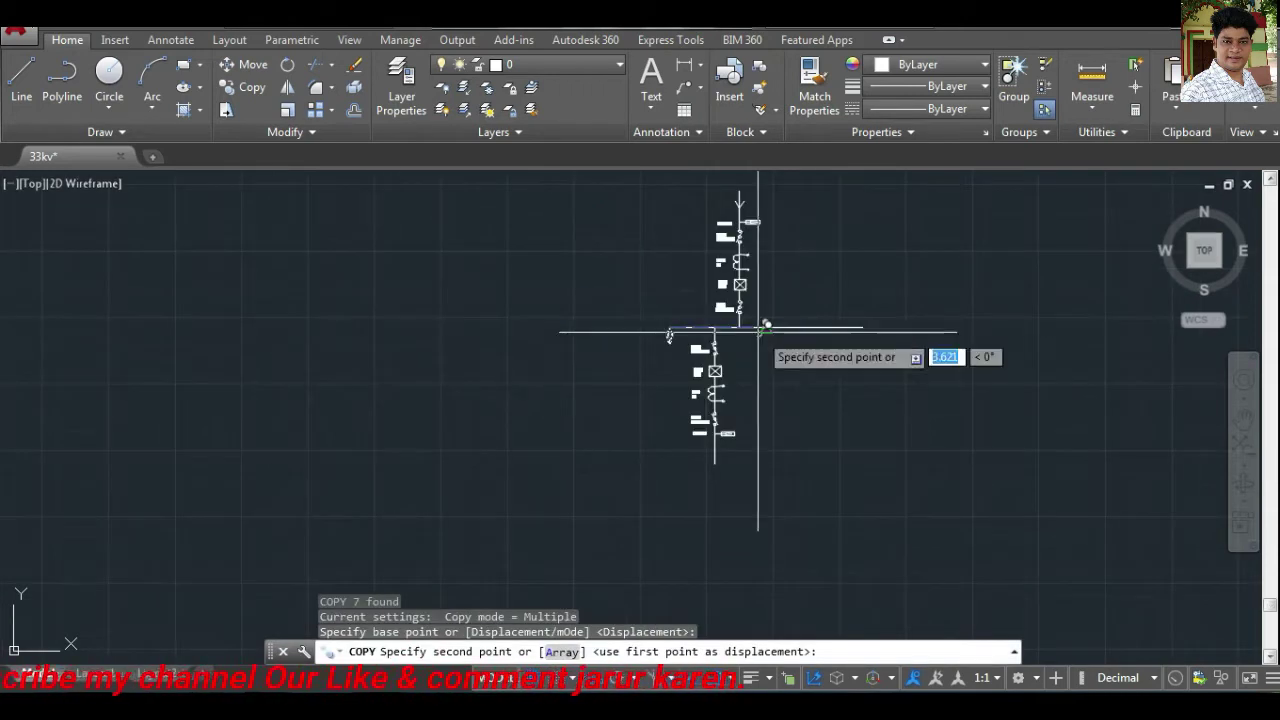
pyautogui.scroll(3, 862, 326)
pyautogui.click(866, 324)
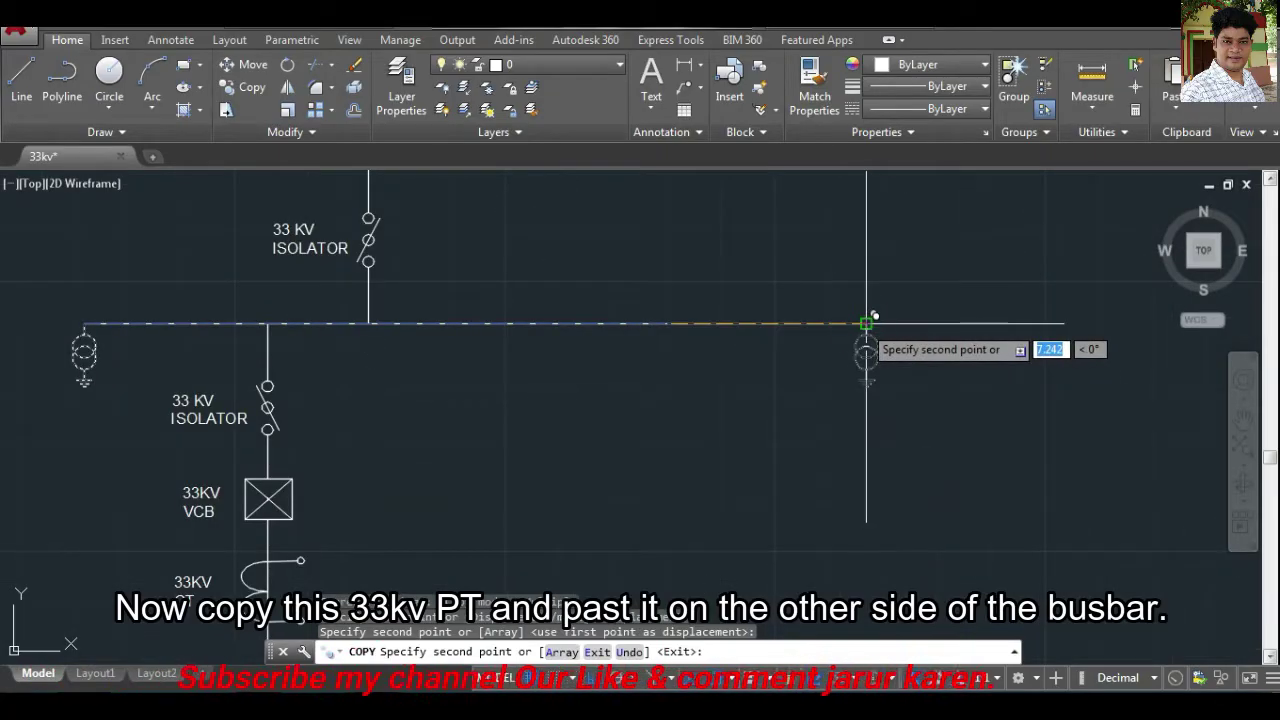
pyautogui.press('Escape')
# Add a '33KV PT' multiline text label at height 0.100 beside the right PT.
pyautogui.write('t')
pyautogui.press('Return')
pyautogui.click(895, 351)
pyautogui.click(929, 362)
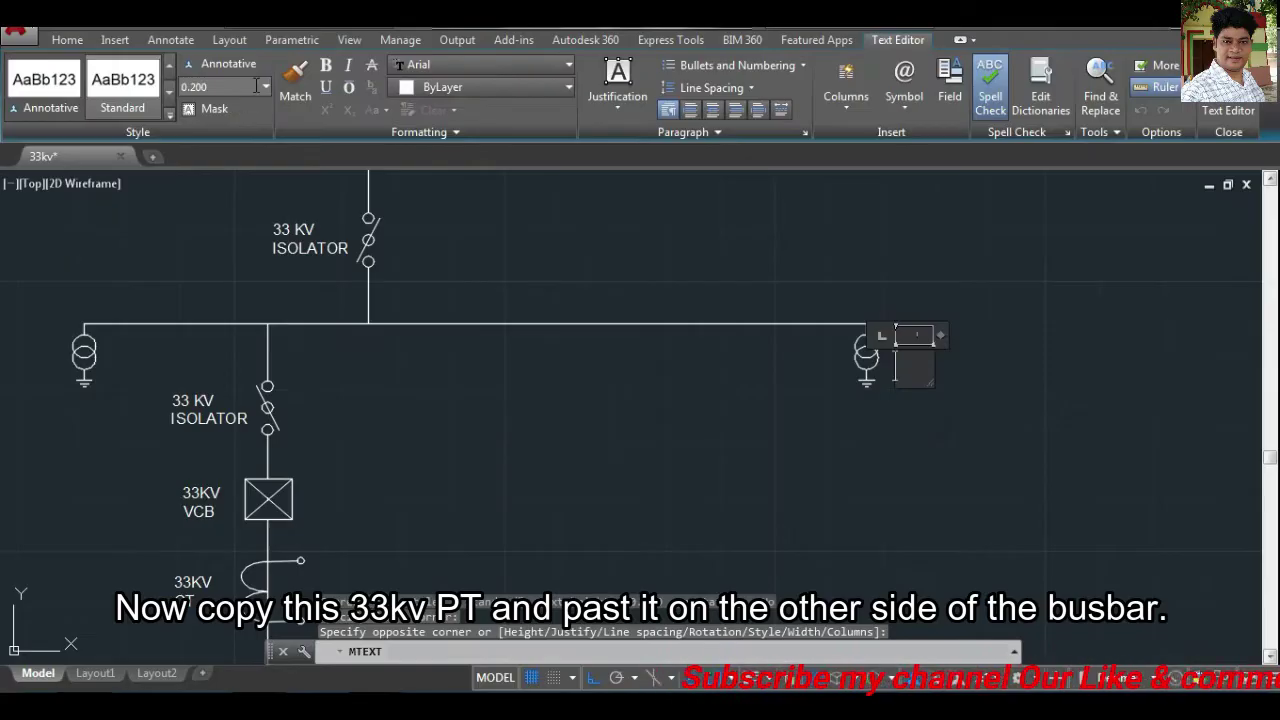
pyautogui.click(265, 87)
pyautogui.click(240, 105)
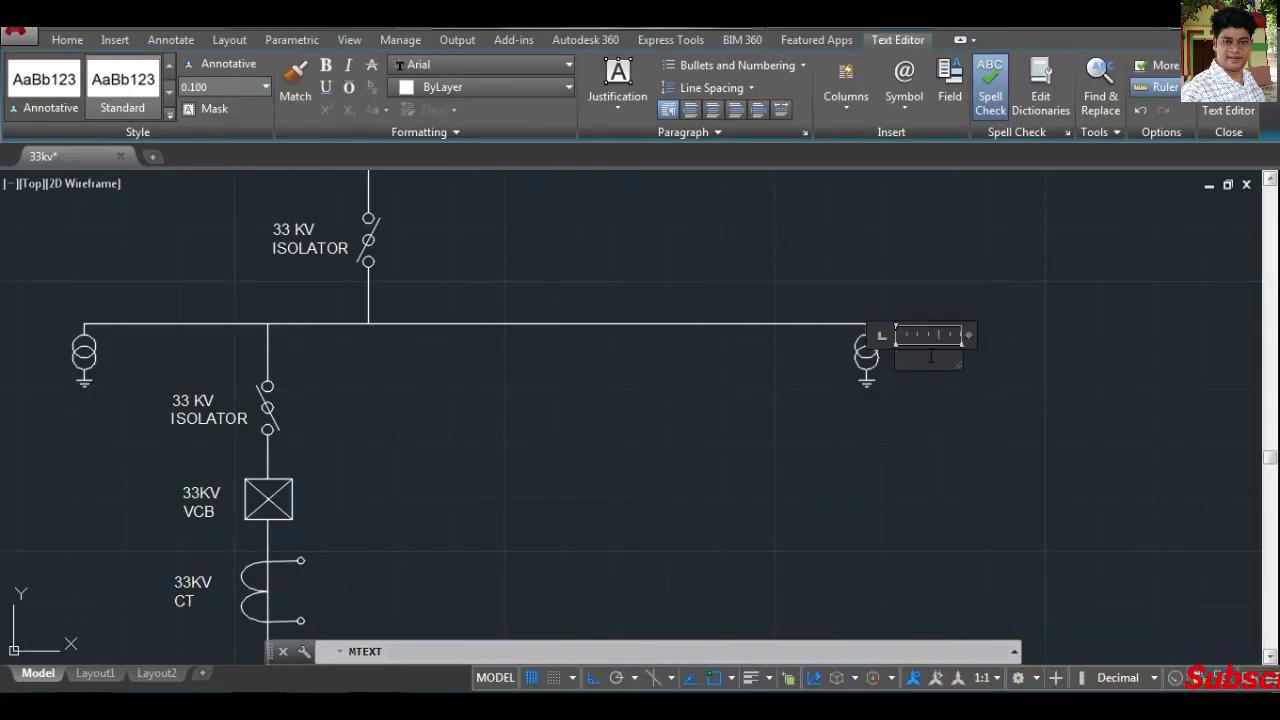
pyautogui.write('33KV PT')
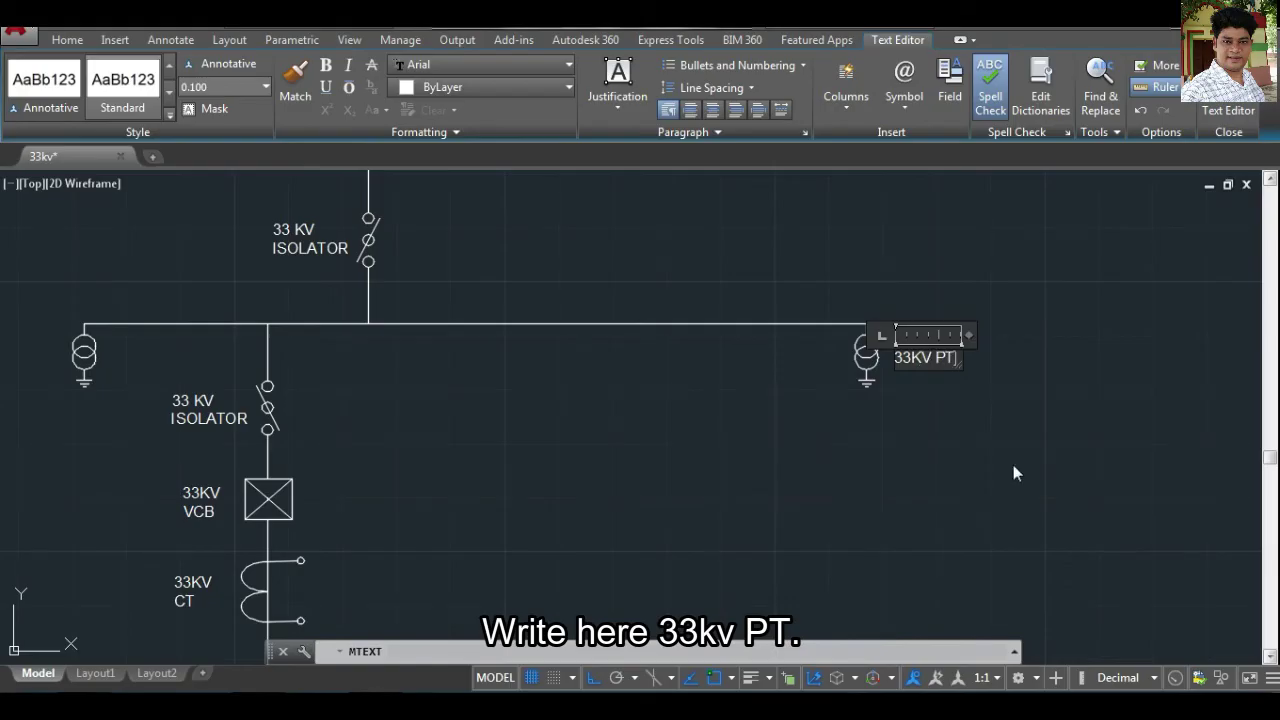
pyautogui.click(1040, 490)
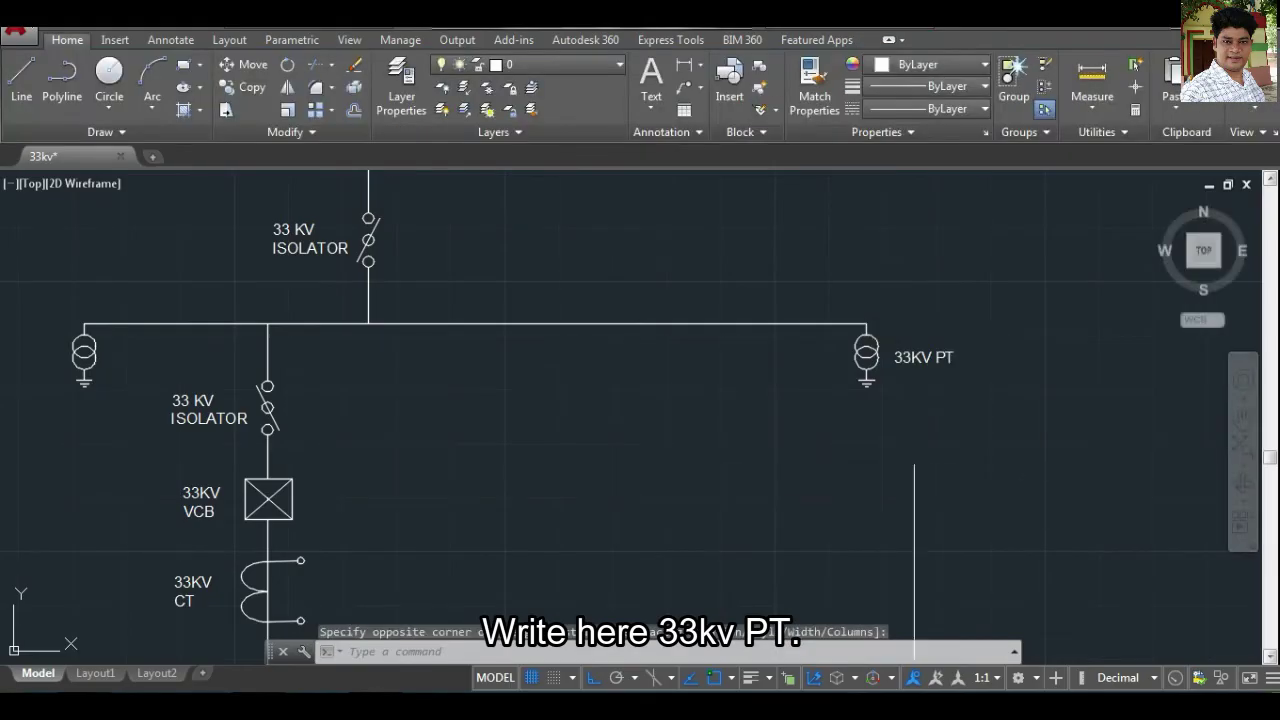
# Copy the '33KV PT' label under the left PT.
pyautogui.click(908, 351)
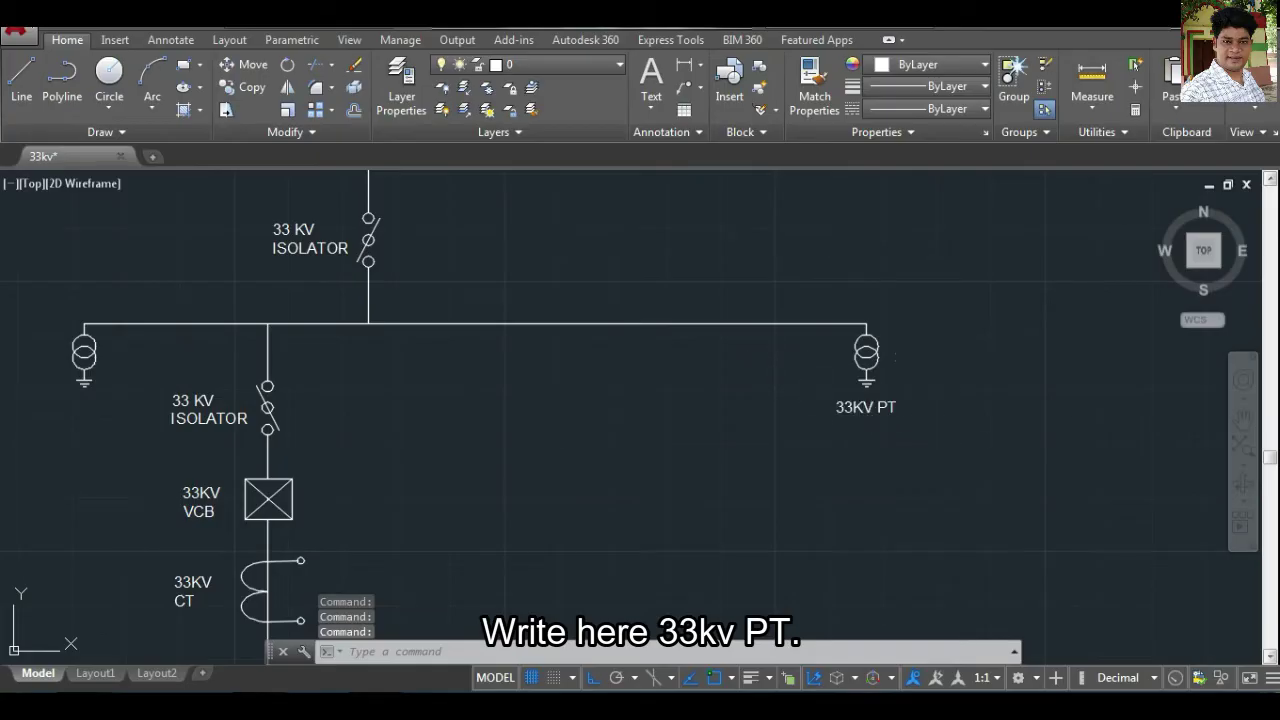
pyautogui.rightClick(870, 412)
pyautogui.click(937, 383)
pyautogui.click(837, 401)
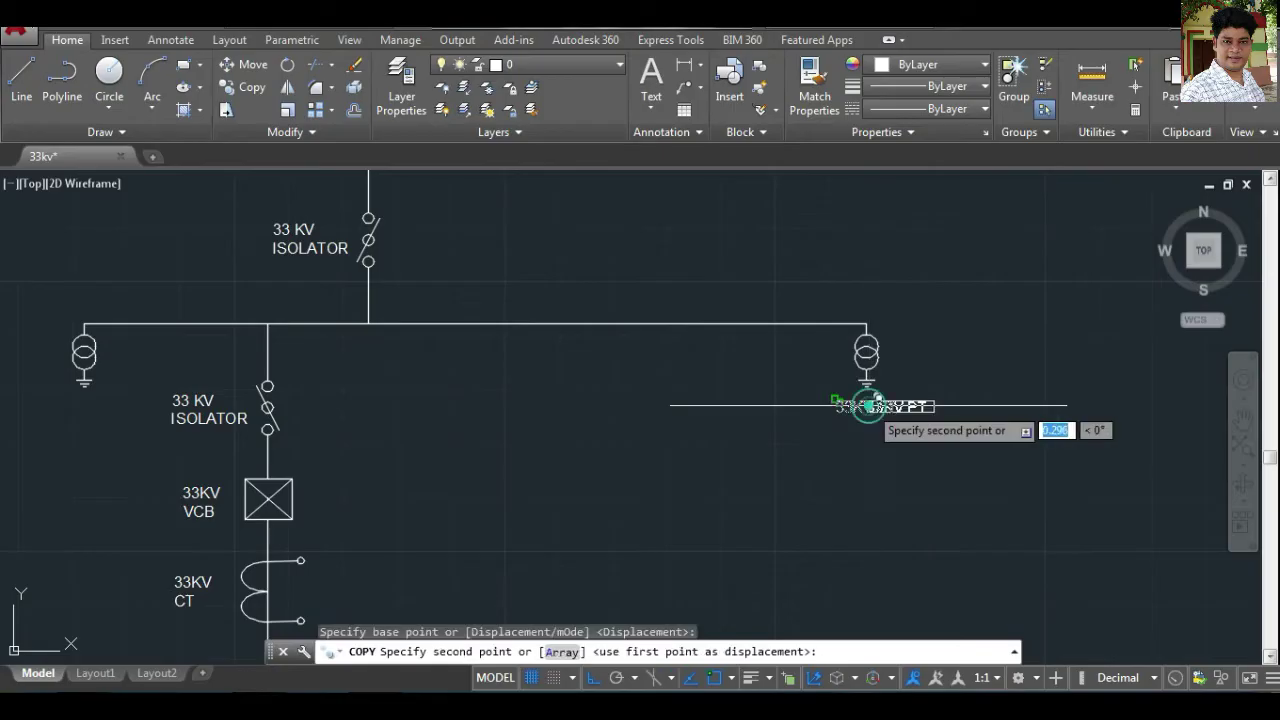
pyautogui.click(63, 385)
pyautogui.press('Escape')
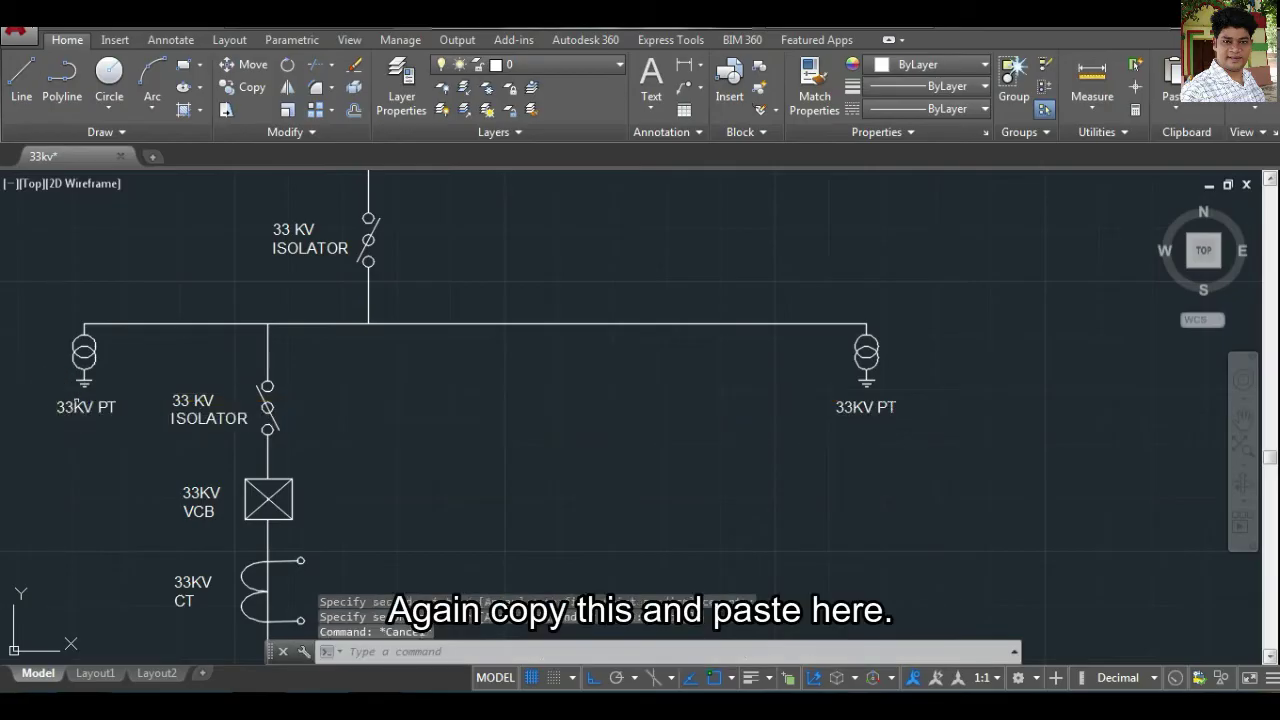
pyautogui.moveTo(424, 394); pyautogui.dragTo(342, 331, button='middle')
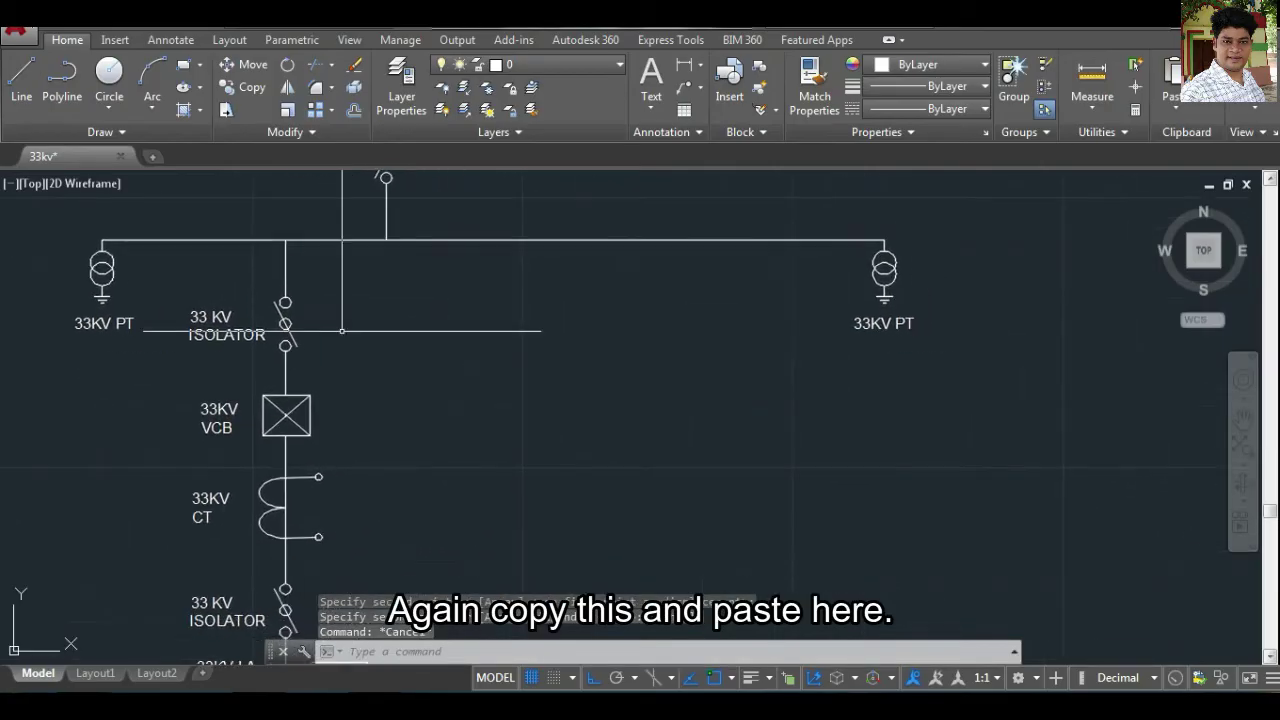
# Copy the upper isolator to the right.
pyautogui.click(258, 284)
pyautogui.click(340, 356)
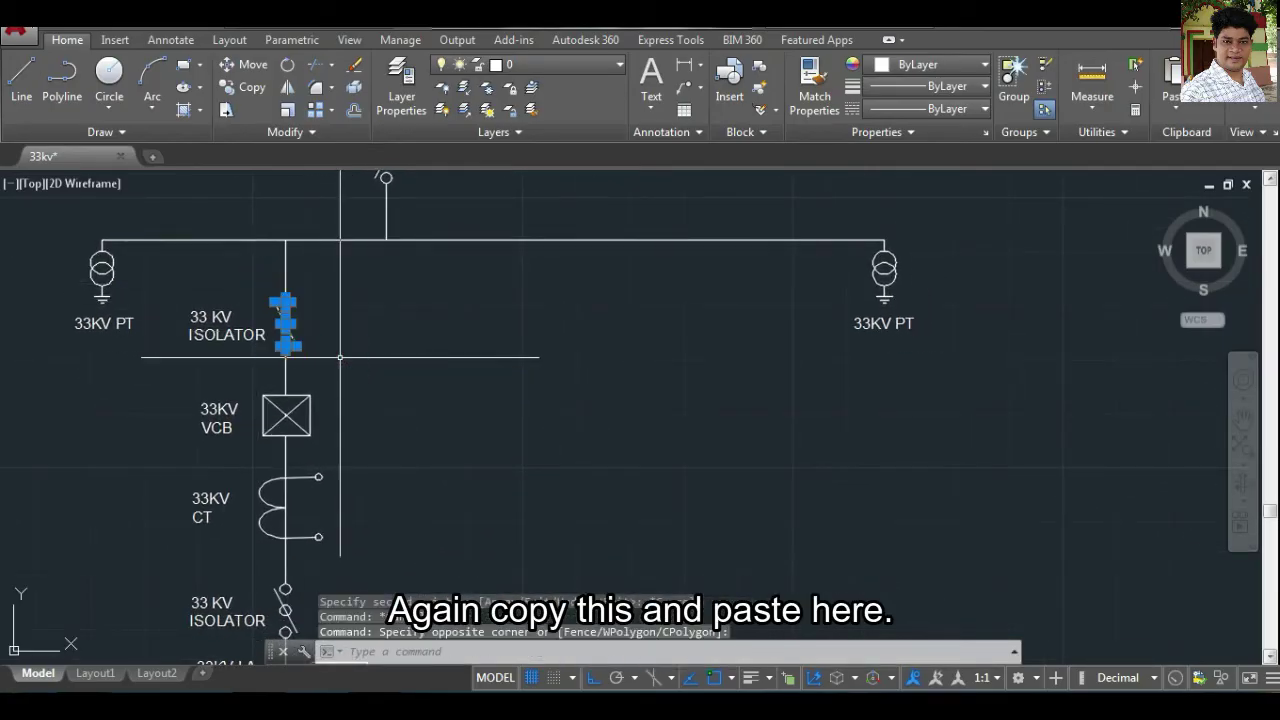
pyautogui.write('co')
pyautogui.press('Return')
pyautogui.click(342, 346)
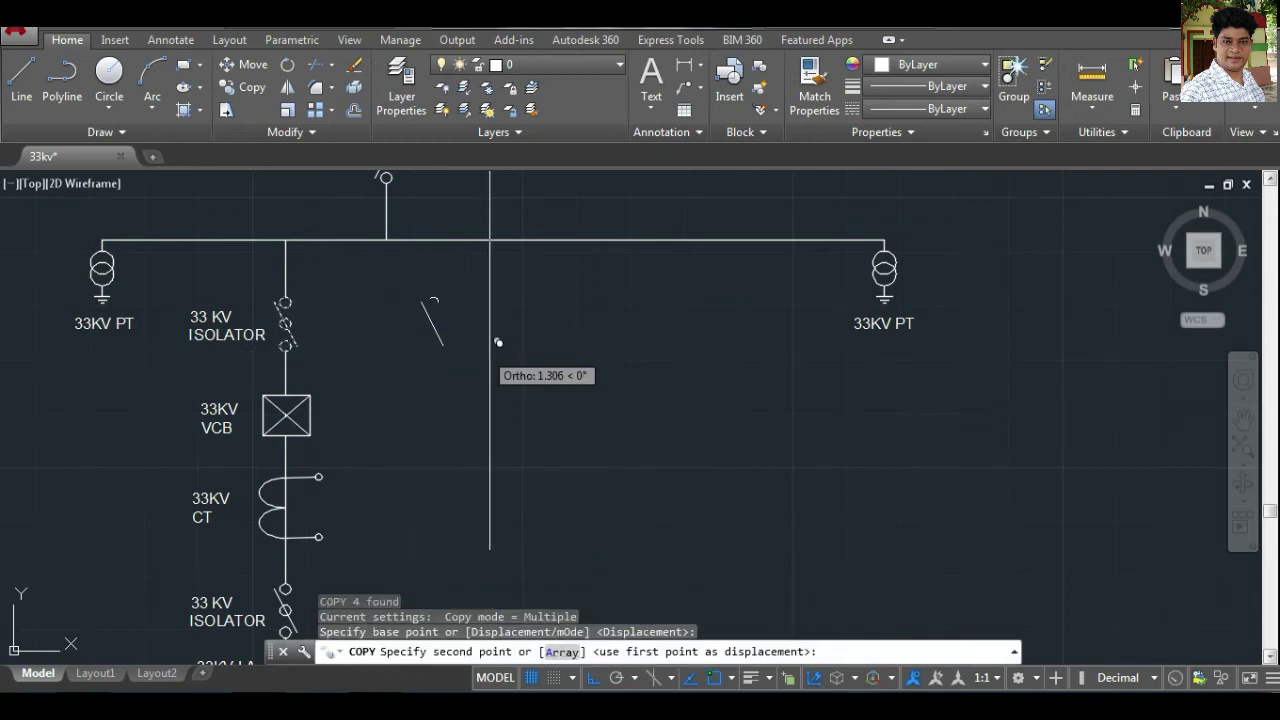
pyautogui.click(533, 346)
pyautogui.press('Return')
# Rotate the copied isolator 90° so it lies horizontal.
pyautogui.click(423, 277)
pyautogui.click(551, 390)
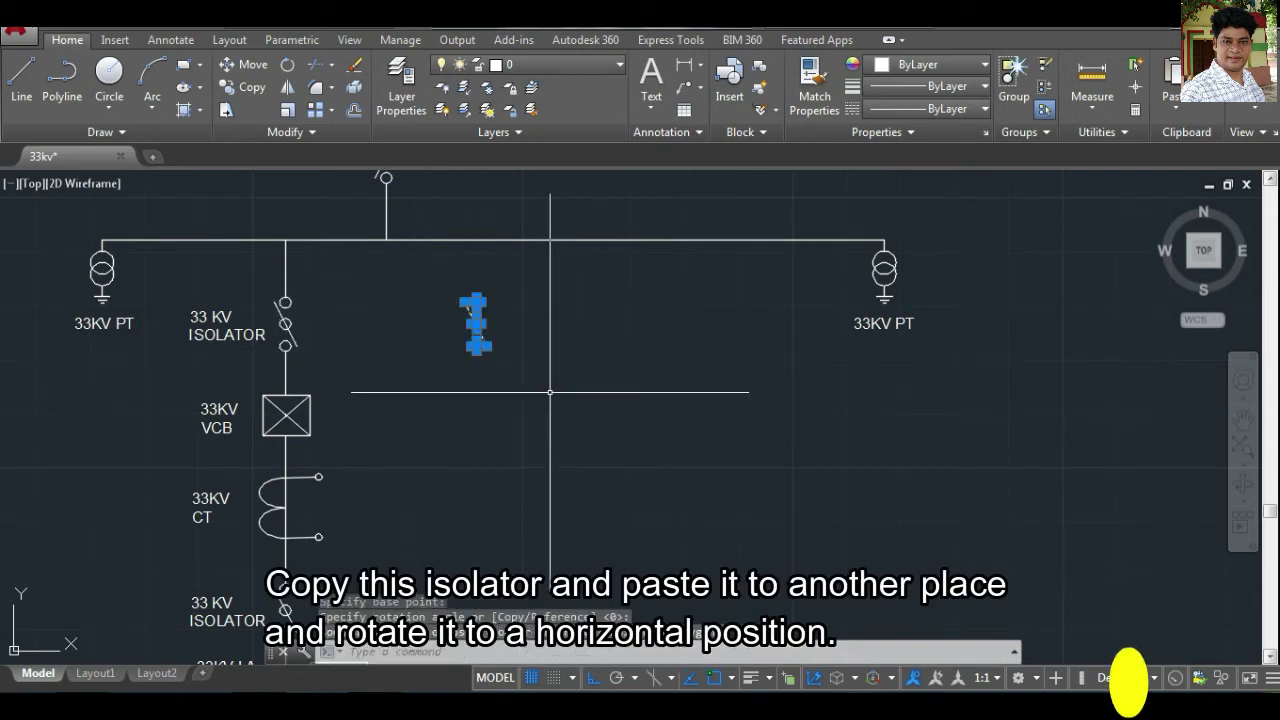
pyautogui.rightClick(553, 398)
pyautogui.click(583, 456)
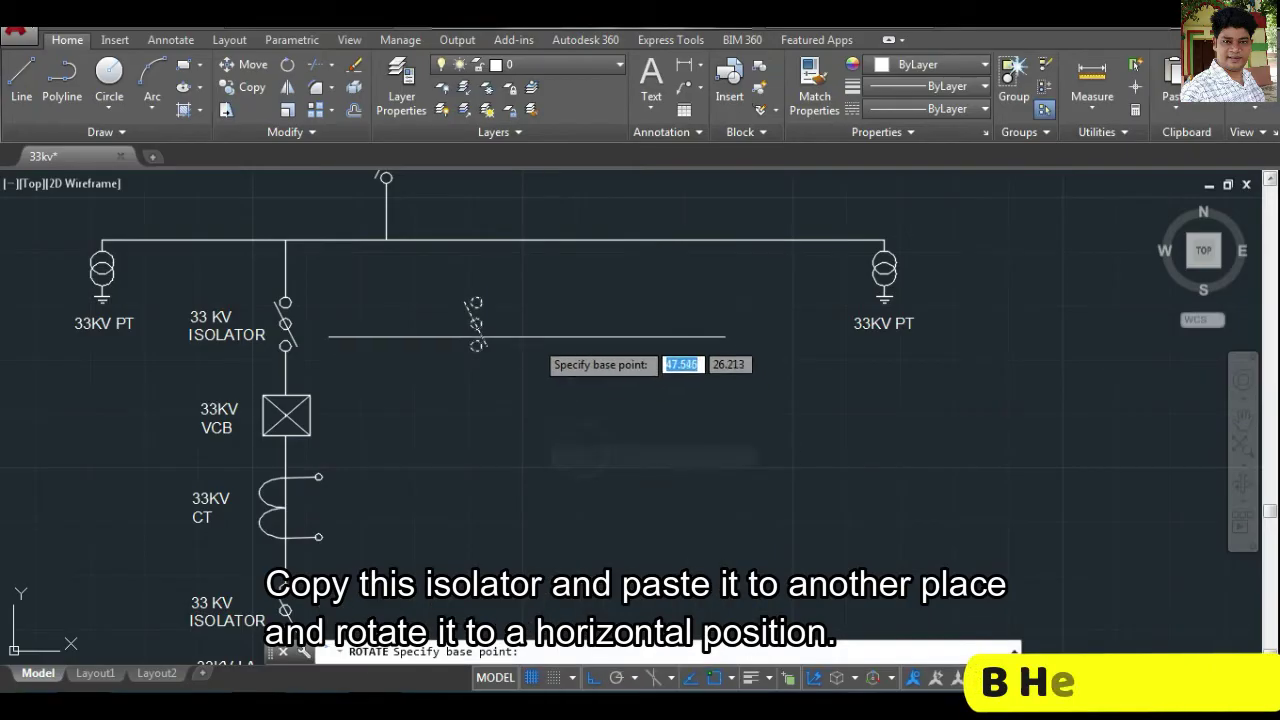
pyautogui.click(471, 273)
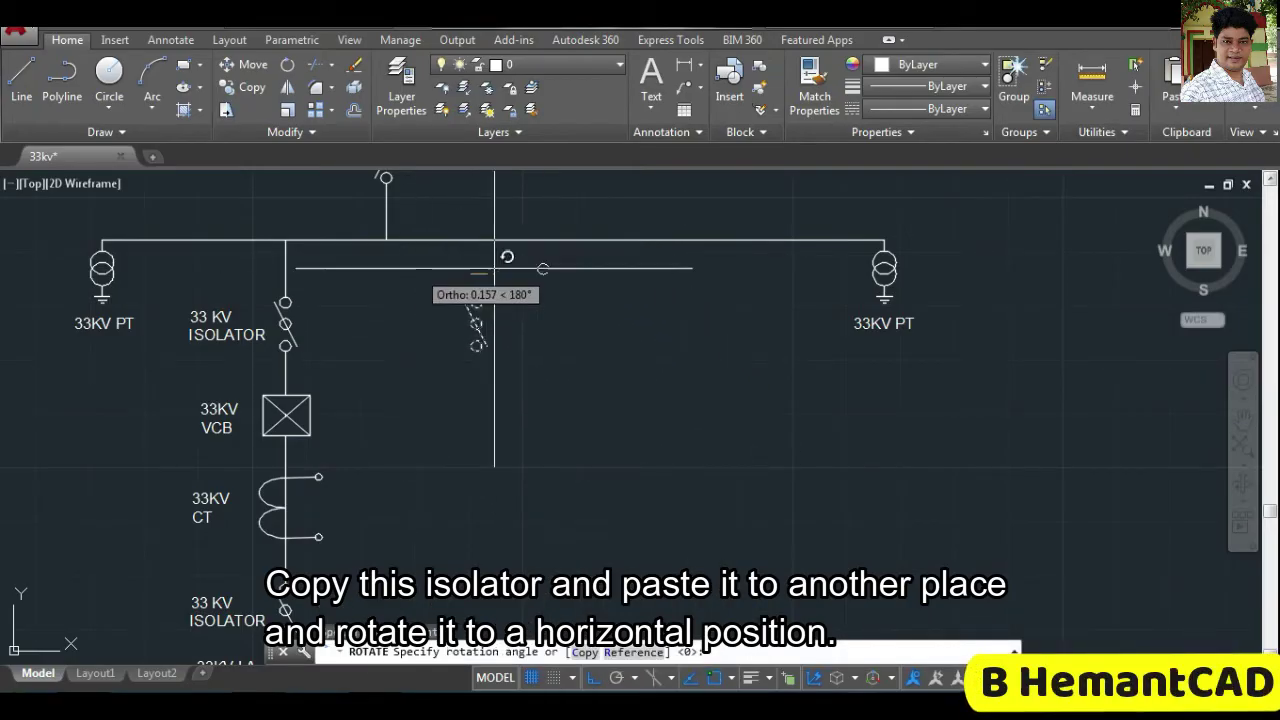
pyautogui.click(497, 397)
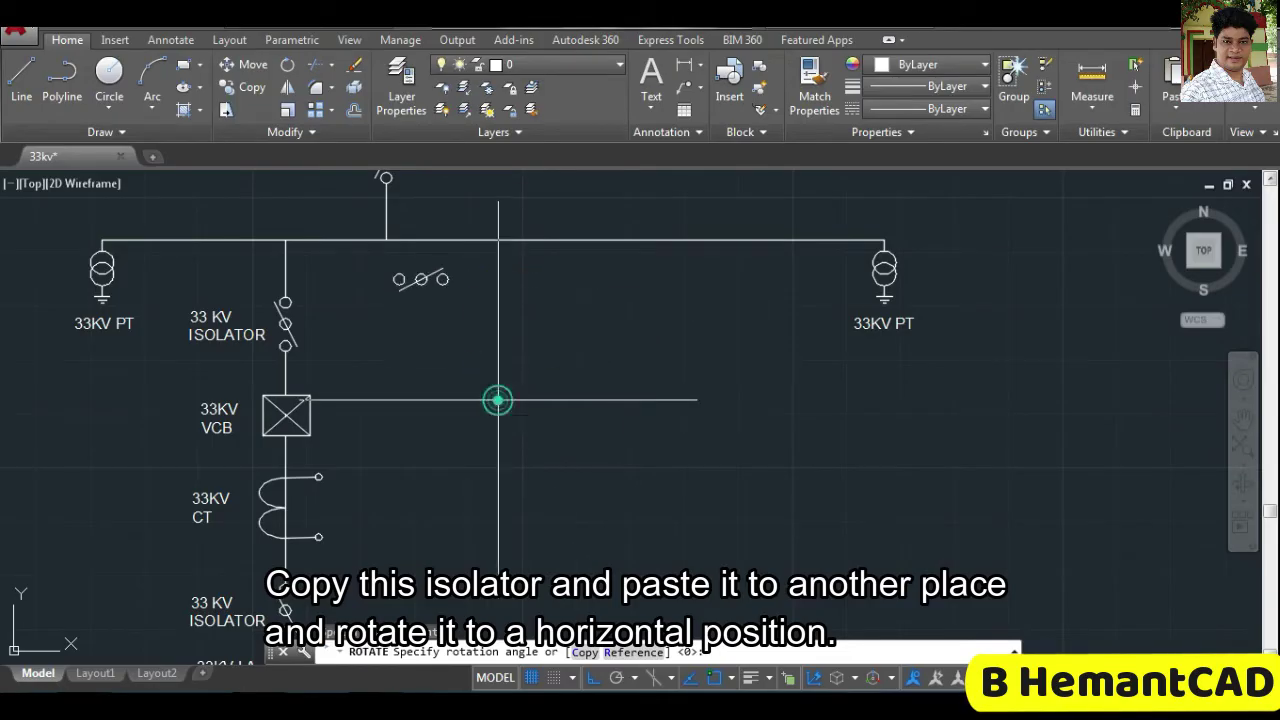
# Move the horizontal isolator onto the 33kV busbar.
pyautogui.click(371, 258)
pyautogui.click(546, 328)
pyautogui.write('c')
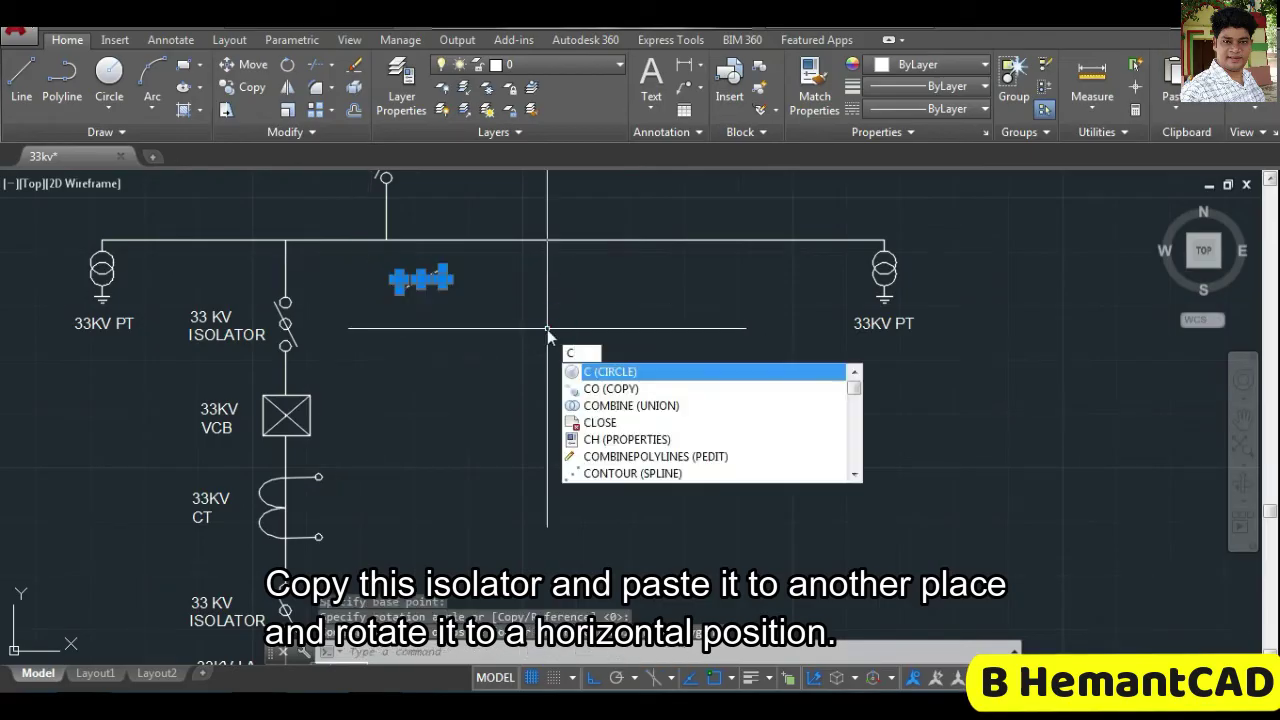
pyautogui.press('BackSpace')
pyautogui.write('m')
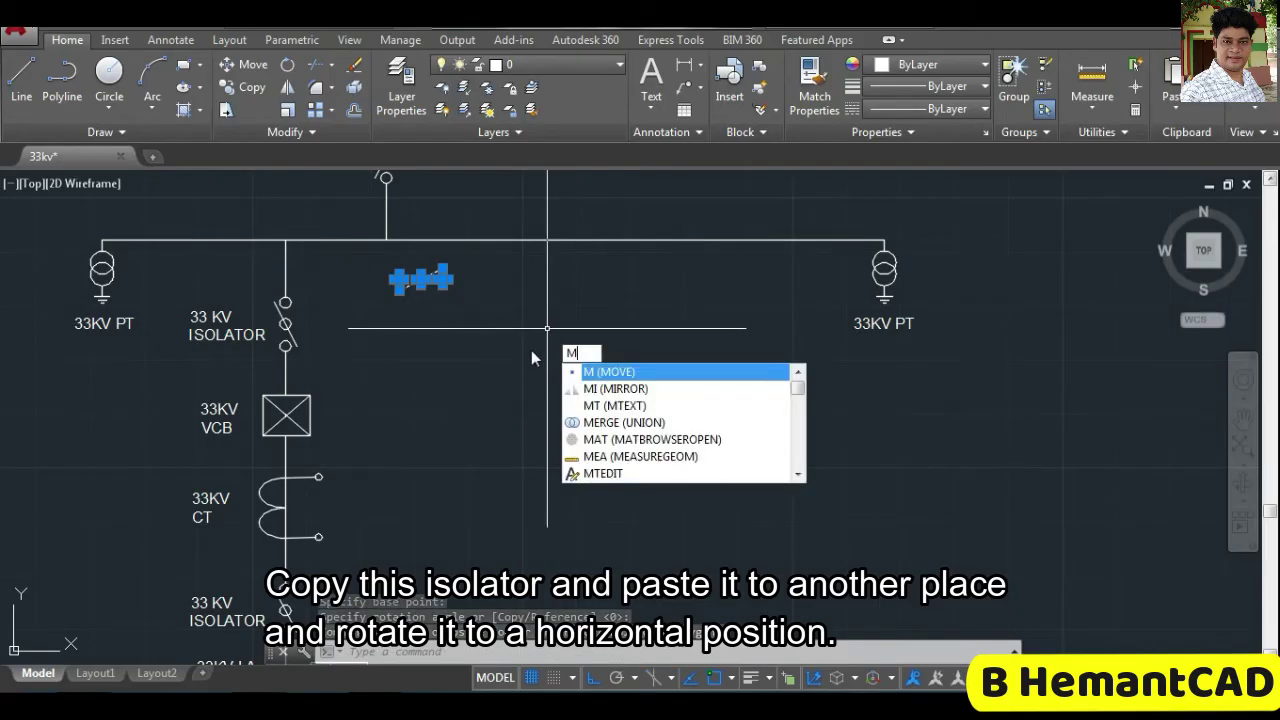
pyautogui.press('Return')
pyautogui.click(441, 279)
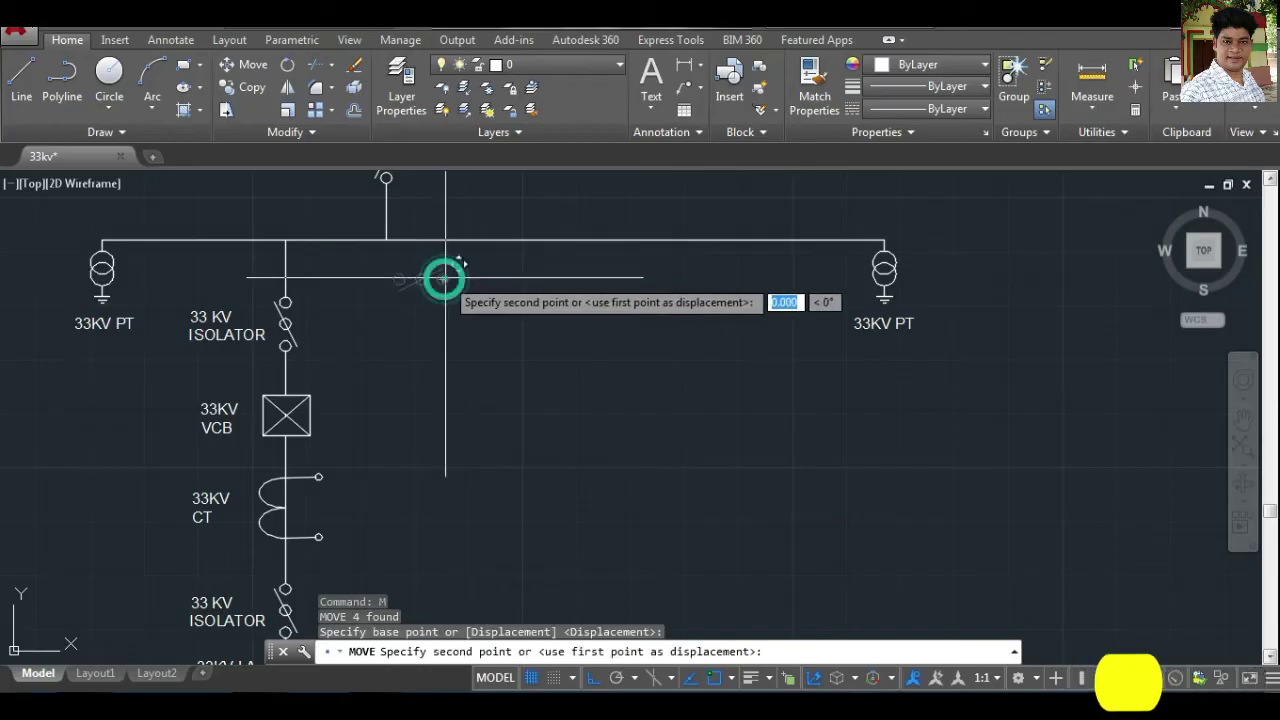
pyautogui.click(502, 239)
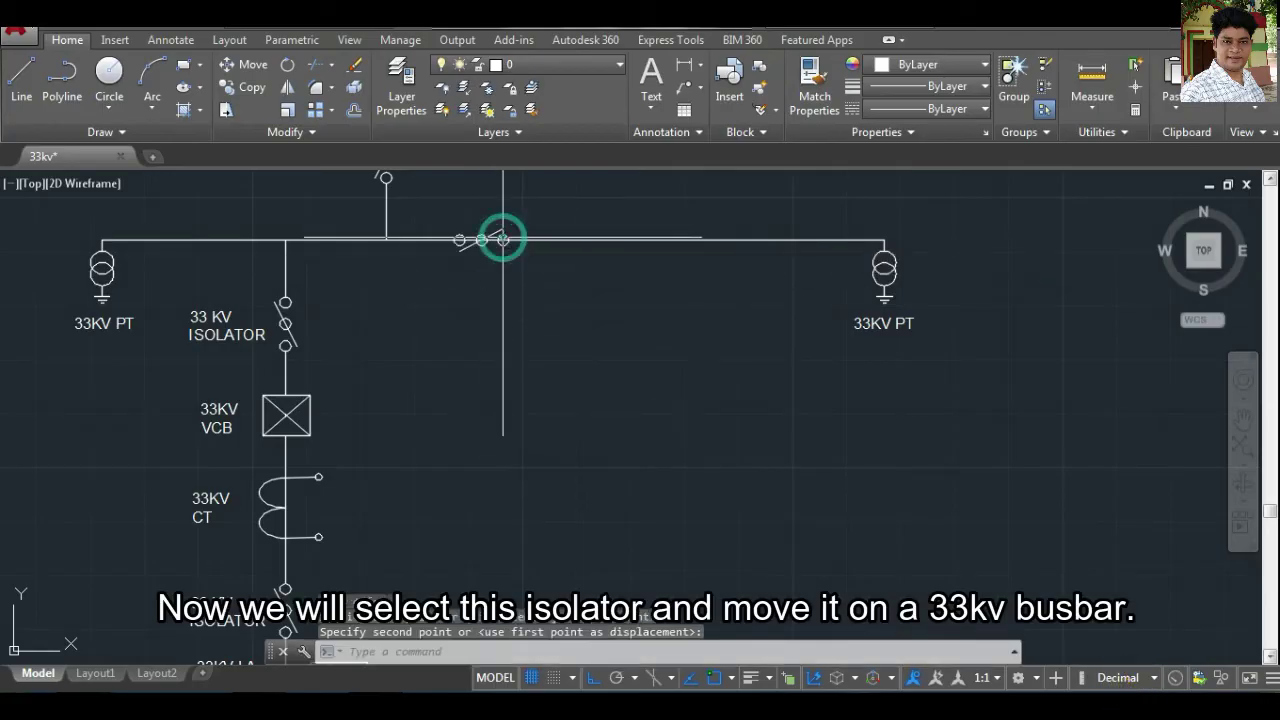
pyautogui.scroll(2, 560, 313)
pyautogui.moveTo(528, 286); pyautogui.dragTo(506, 470, button='middle')
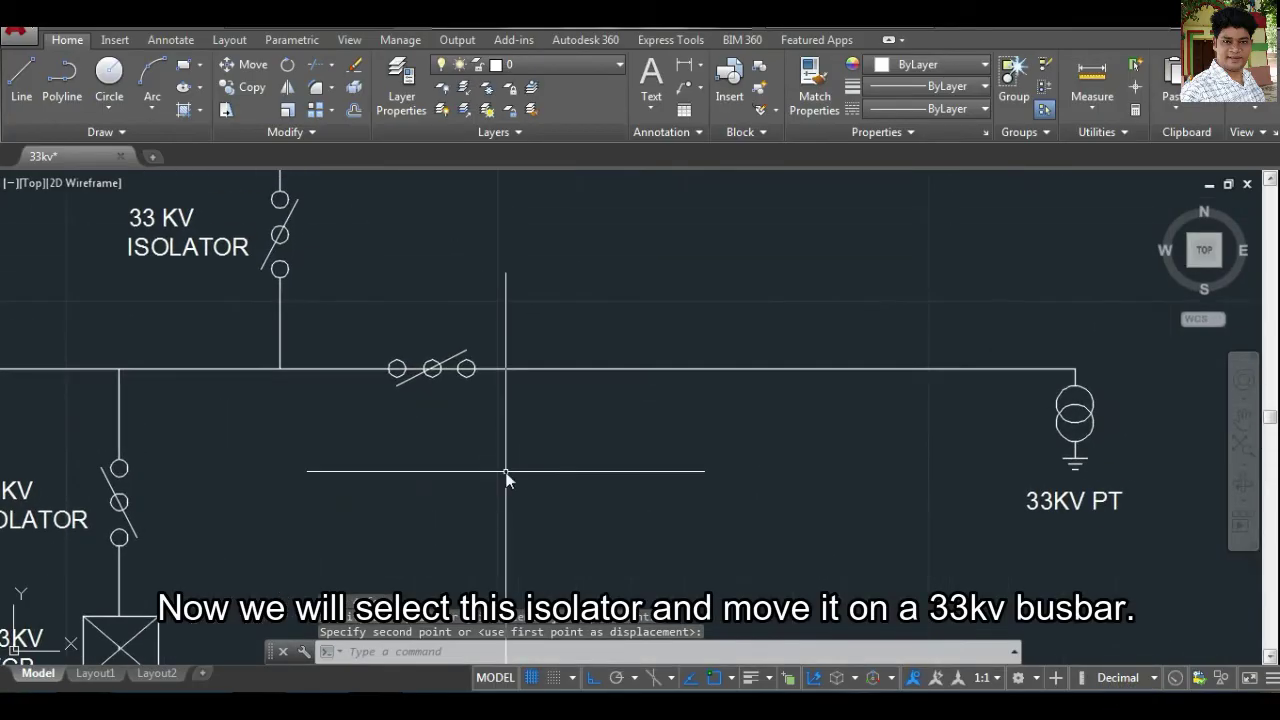
# Clear the busbar segment inside the new isolator.
pyautogui.write('tr')
pyautogui.press('Return')
pyautogui.scroll(4, 443, 384)
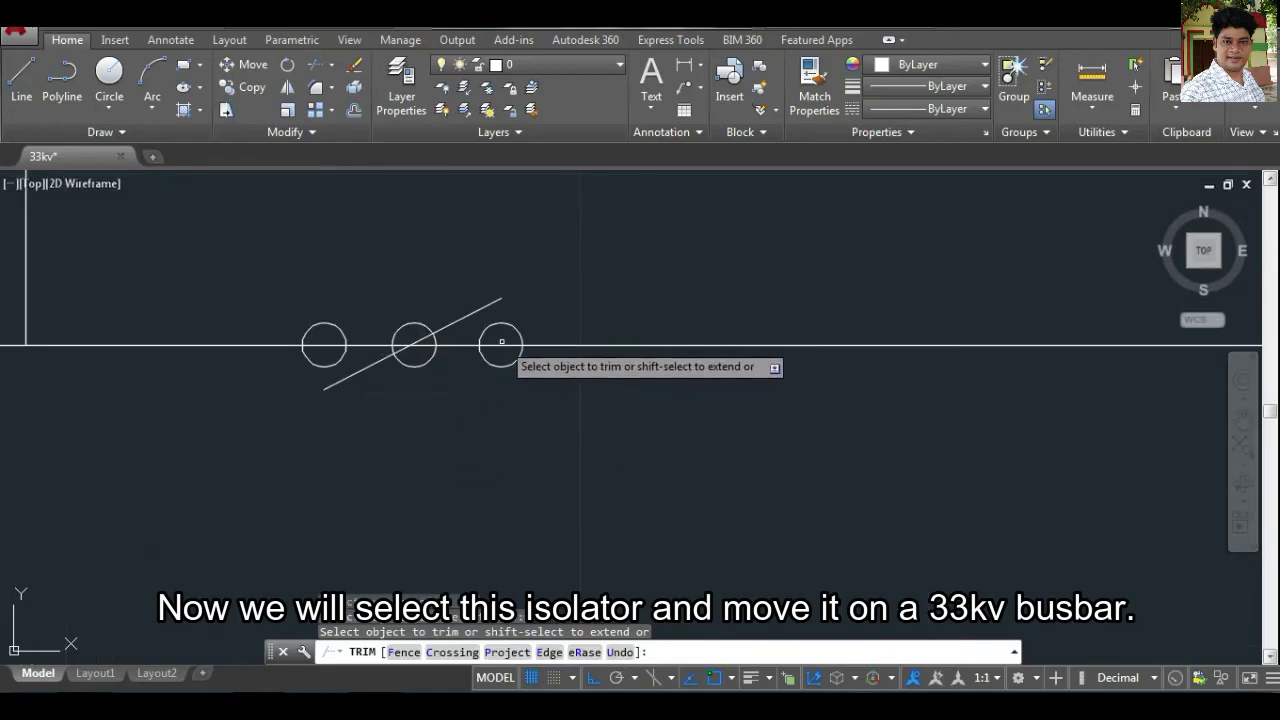
pyautogui.press('Escape')
pyautogui.click(366, 346)
pyautogui.scroll(-4, 414, 430)
pyautogui.scroll(-2, 383, 435)
pyautogui.moveTo(409, 312); pyautogui.dragTo(516, 293, button='middle')
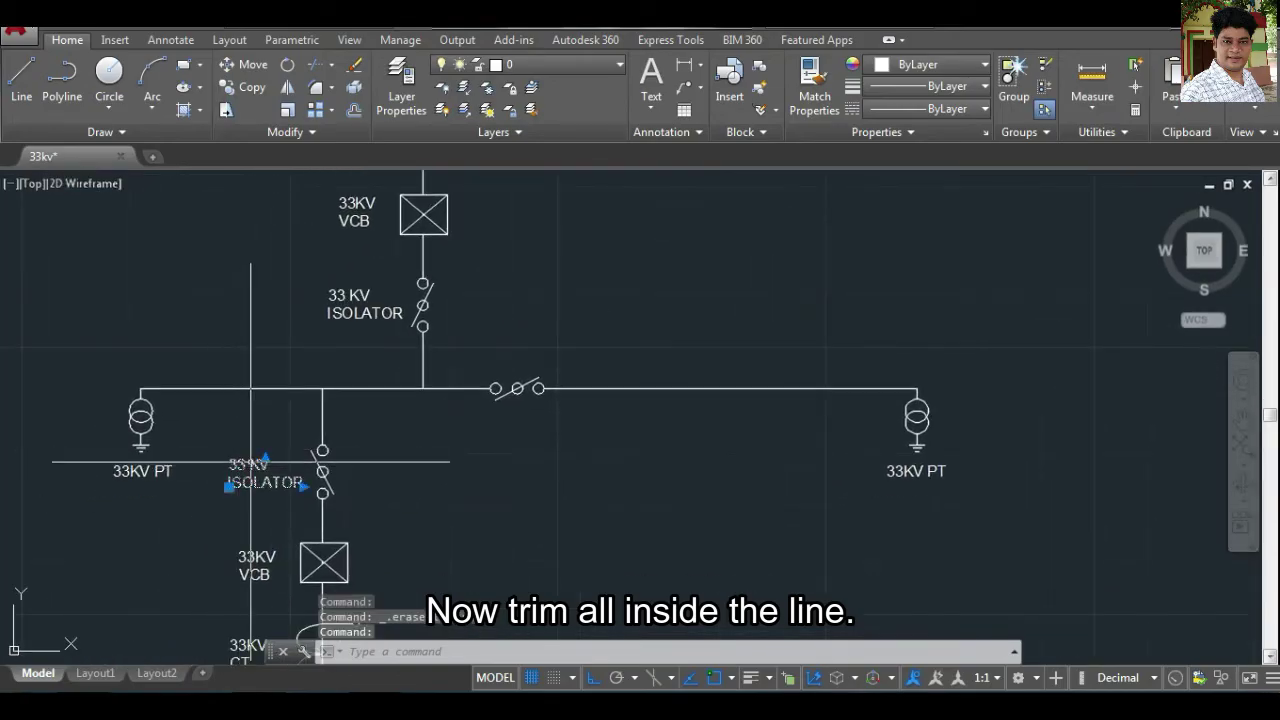
# Copy the '33 KV ISOLATOR' label above the busbar isolator.
pyautogui.write('o')
pyautogui.press('Return')
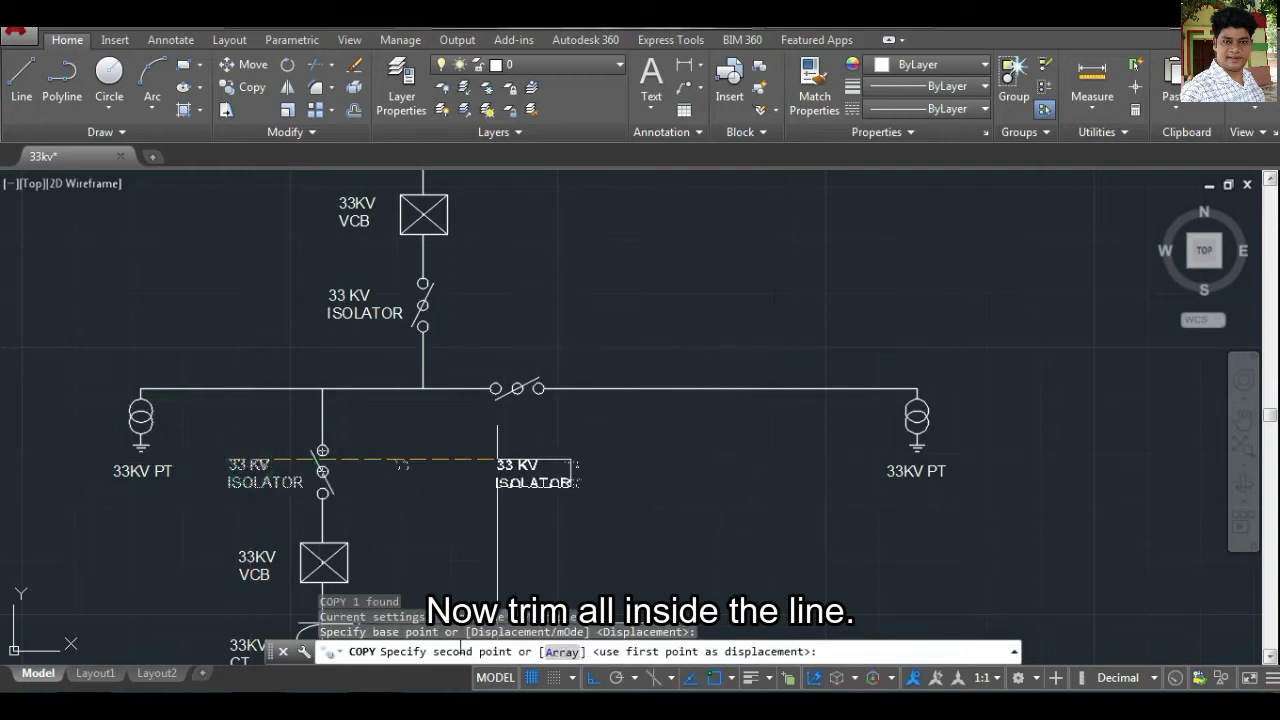
pyautogui.click(590, 679)
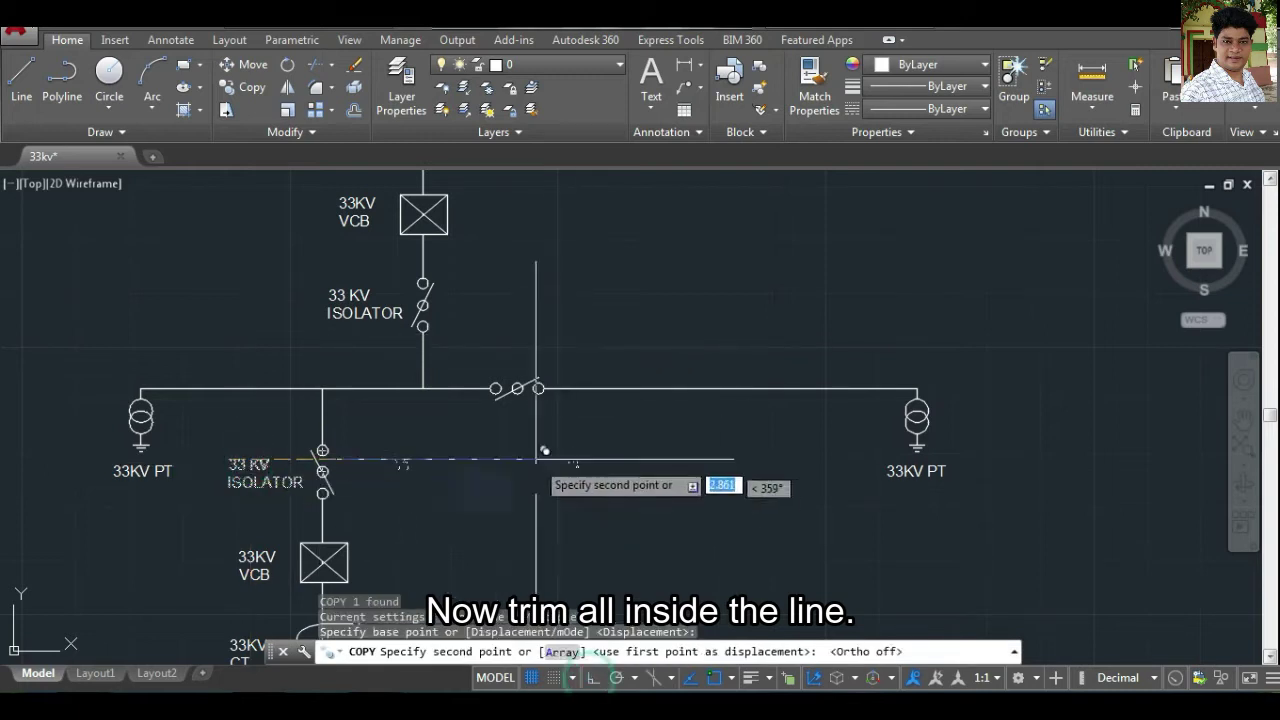
pyautogui.click(511, 336)
pyautogui.press('Escape')
pyautogui.scroll(-2, 400, 465)
pyautogui.moveTo(429, 457); pyautogui.dragTo(437, 334, button='middle')
# Draw a small three-point arc on the vertical line below the 33KV LA.
pyautogui.scroll(3, 437, 334)
pyautogui.click(152, 75)
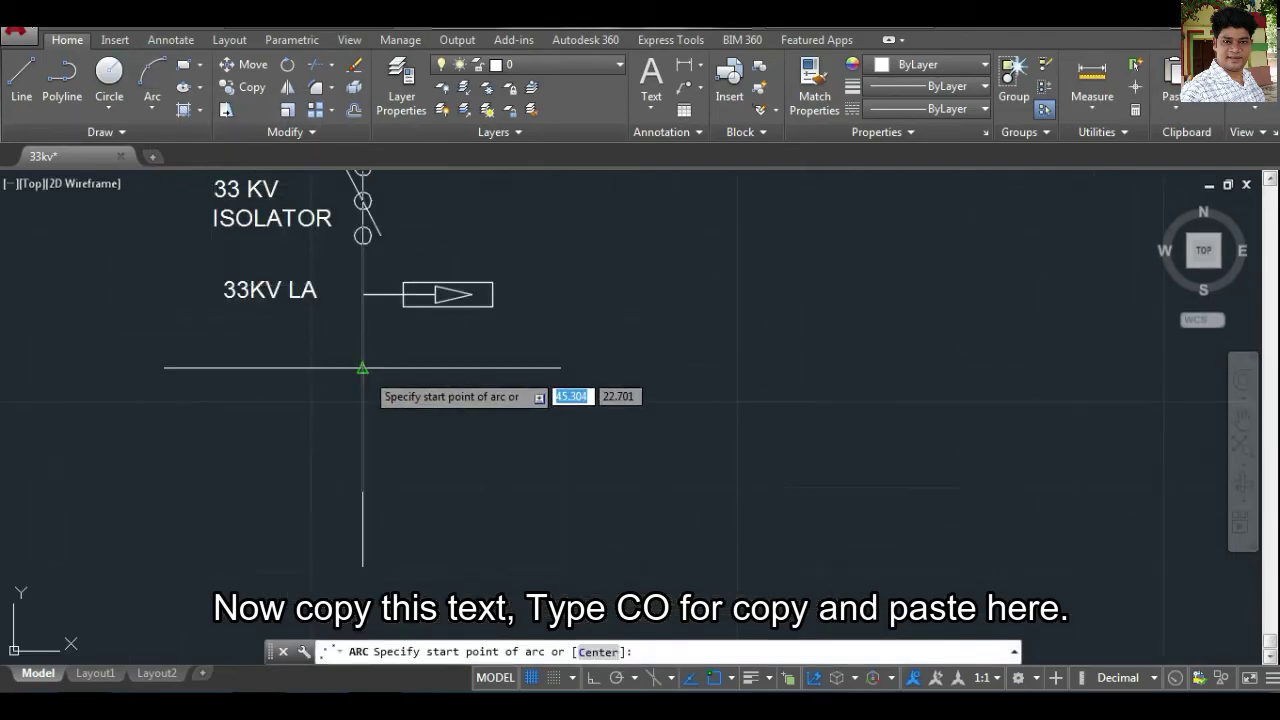
pyautogui.click(362, 368)
pyautogui.scroll(3, 365, 385)
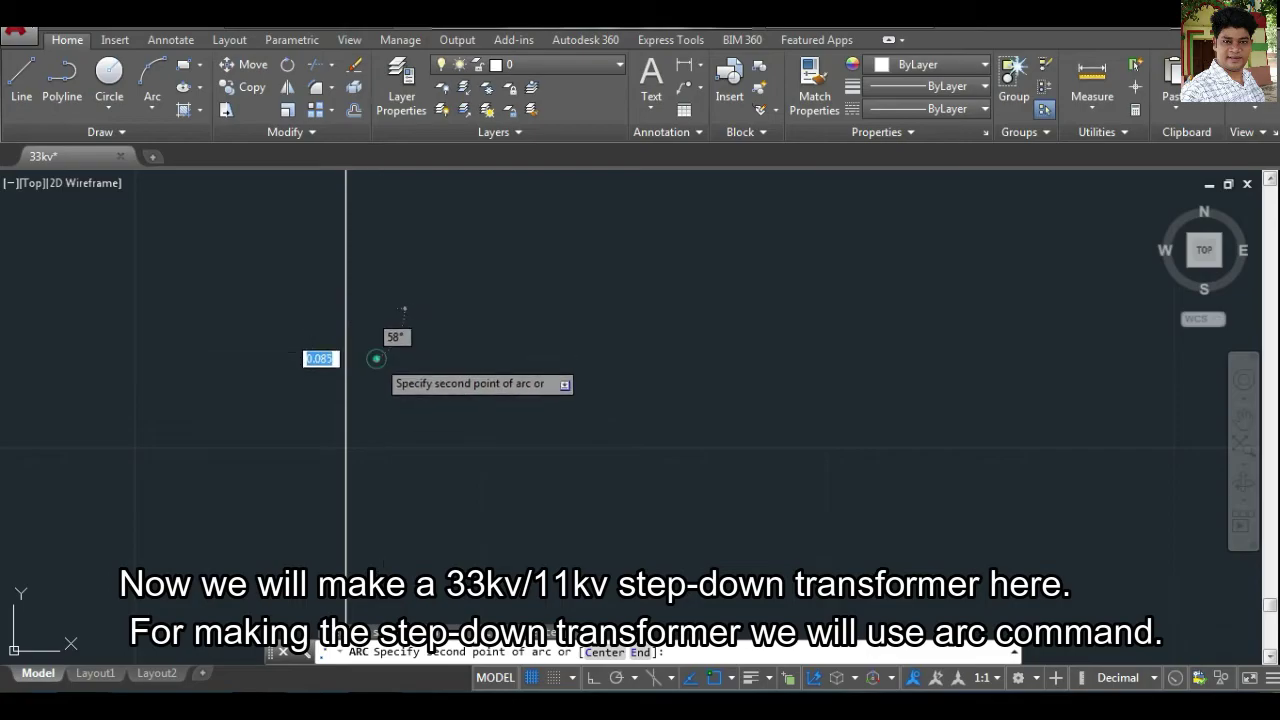
pyautogui.click(376, 358)
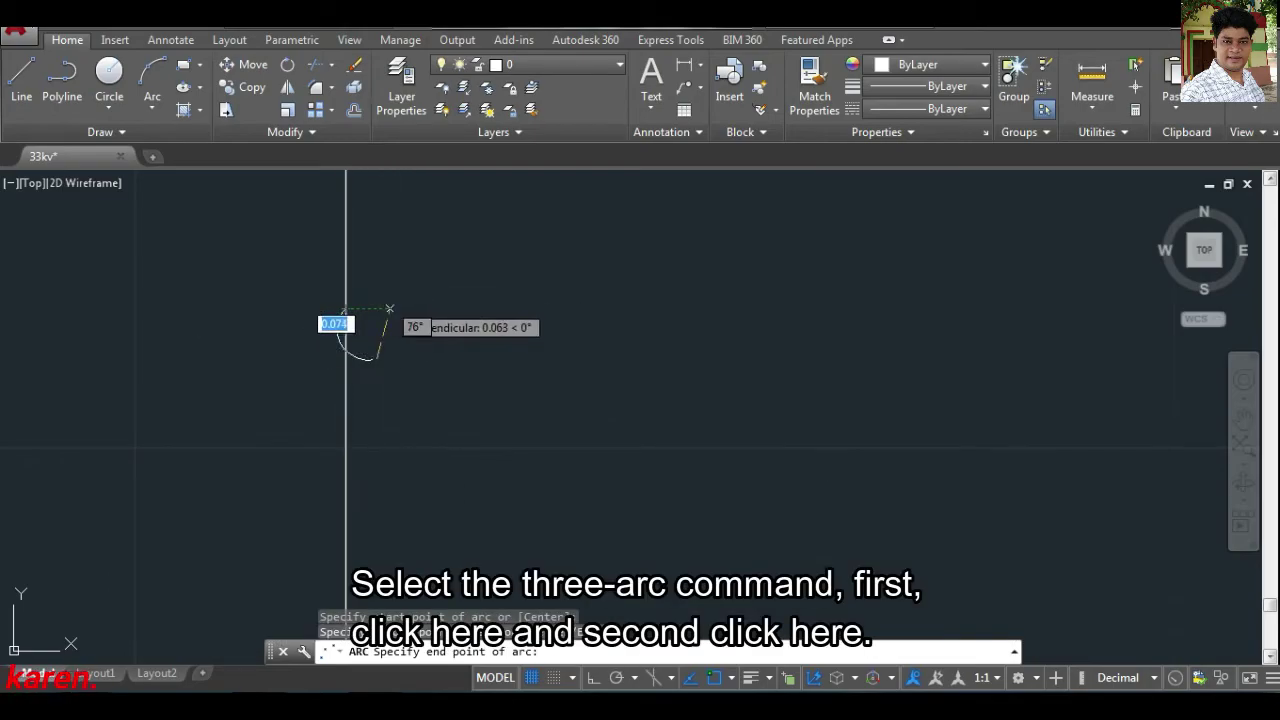
pyautogui.click(411, 305)
pyautogui.scroll(-4, 613, 422)
pyautogui.scroll(3, 613, 422)
pyautogui.scroll(2, 517, 428)
# Raise the arc's bottom midpoint grip to make it shallower.
pyautogui.click(410, 447)
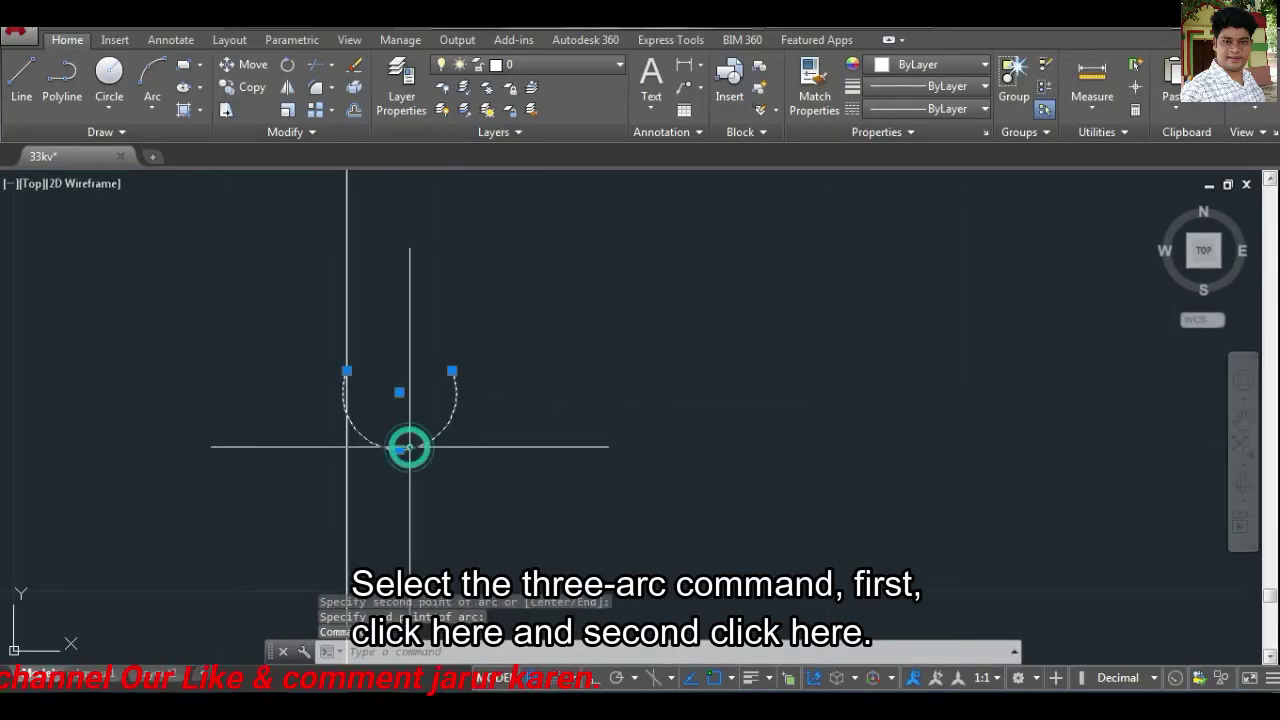
pyautogui.click(399, 448)
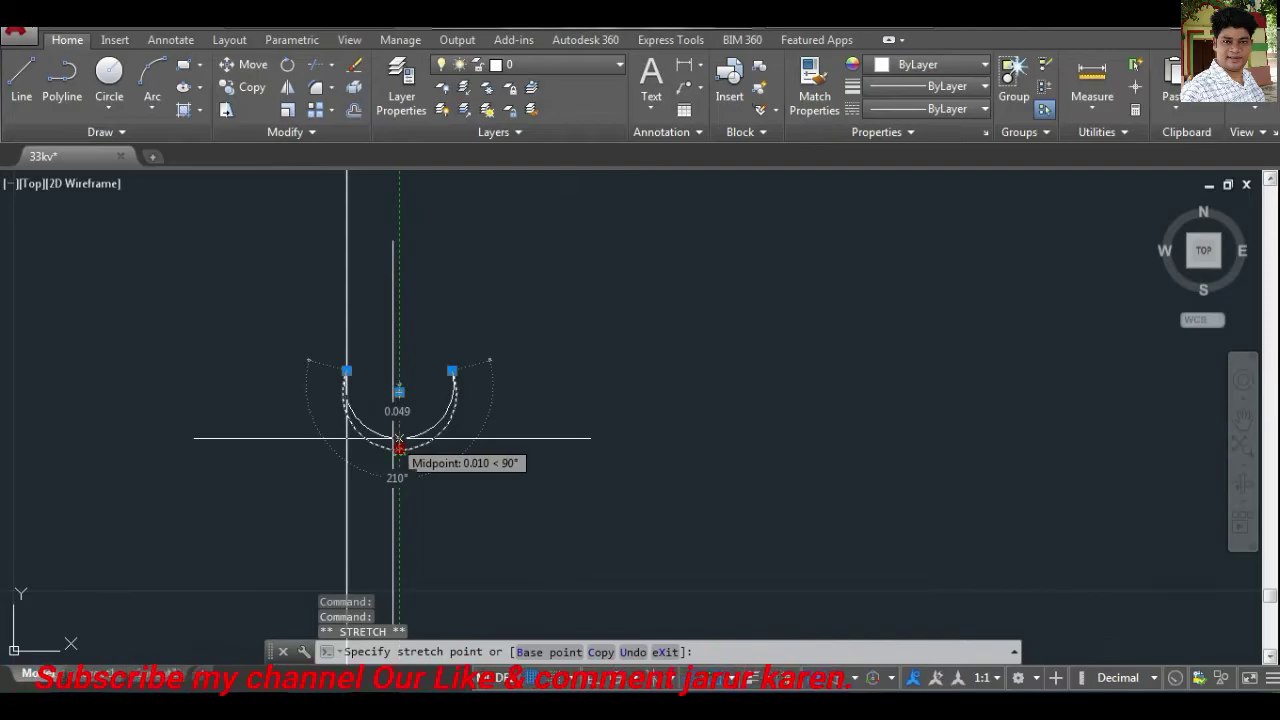
pyautogui.scroll(4, 399, 445)
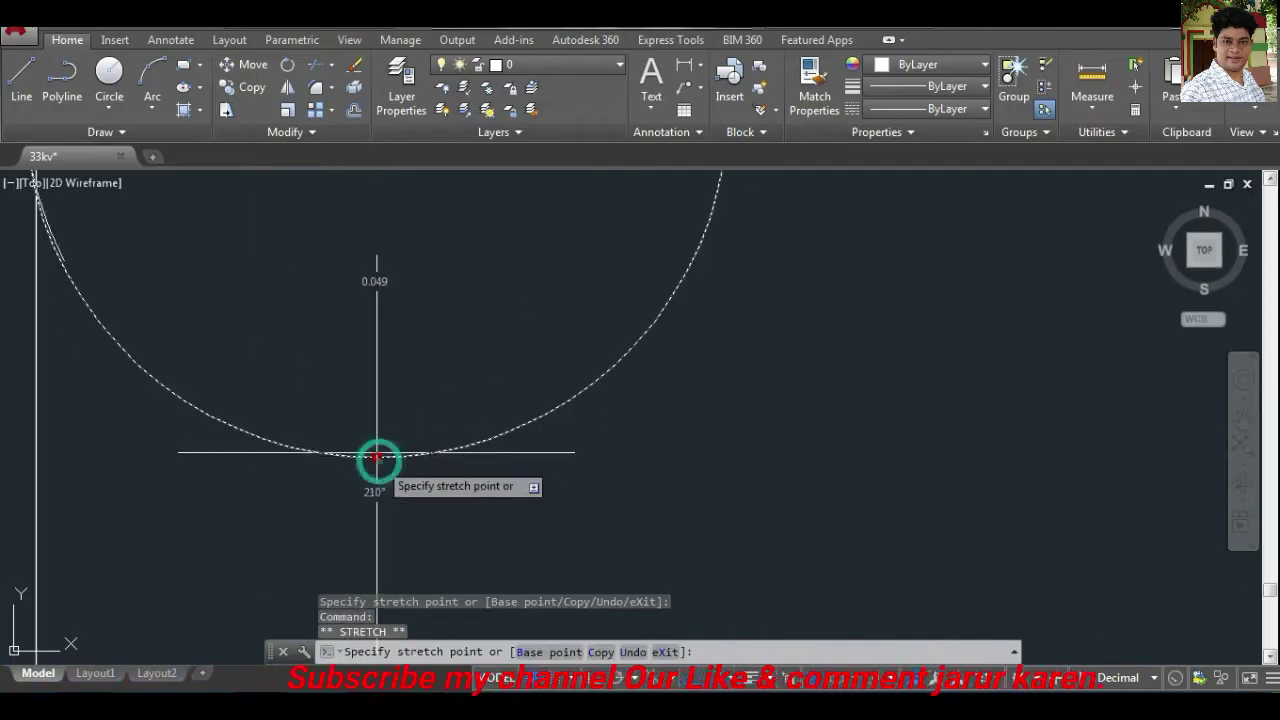
pyautogui.click(374, 408)
pyautogui.scroll(-4, 585, 433)
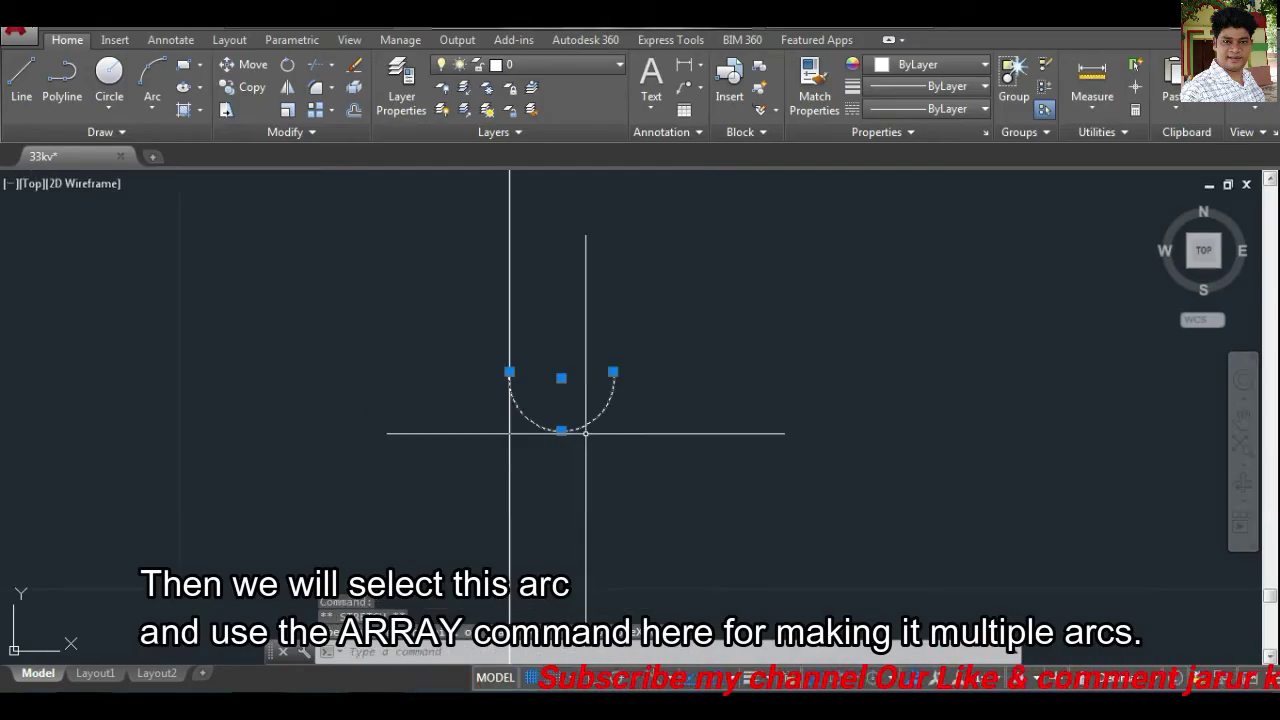
pyautogui.scroll(-3, 590, 430)
pyautogui.press('Escape')
pyautogui.scroll(1, 685, 412)
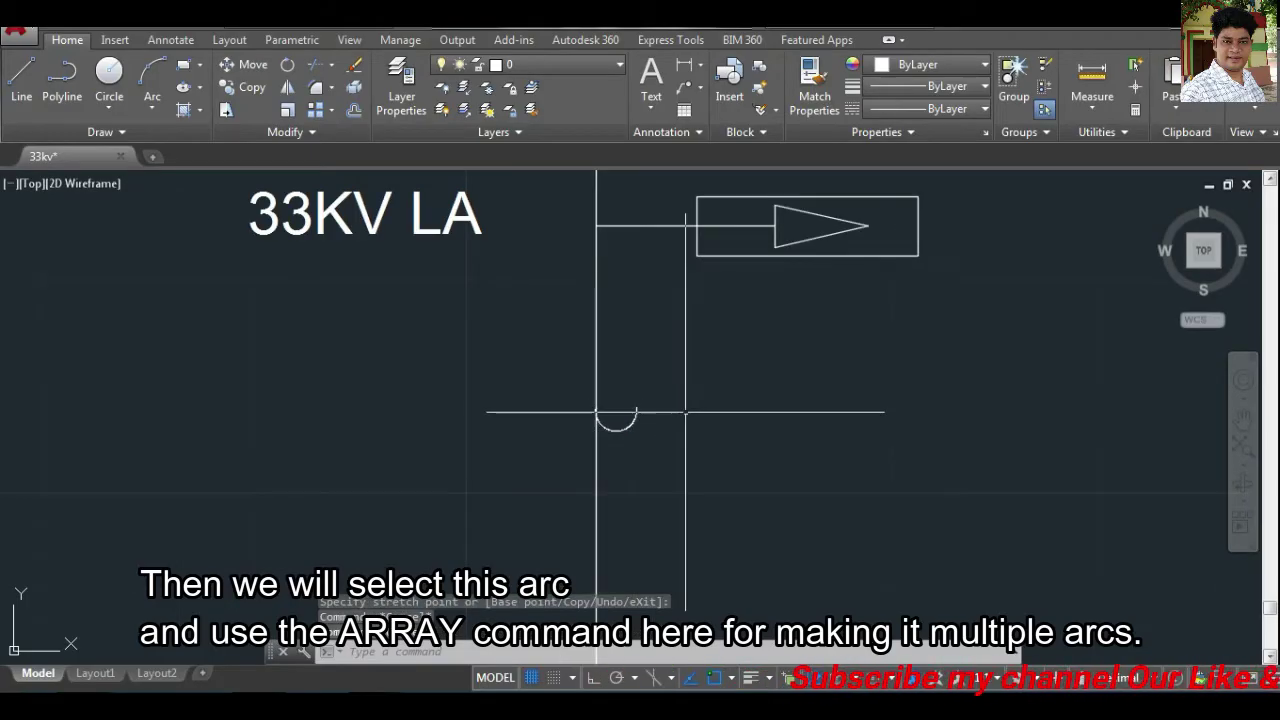
pyautogui.scroll(2, 685, 412)
# Array the arc rectangularly into 6 columns and 1 row.
pyautogui.click(600, 427)
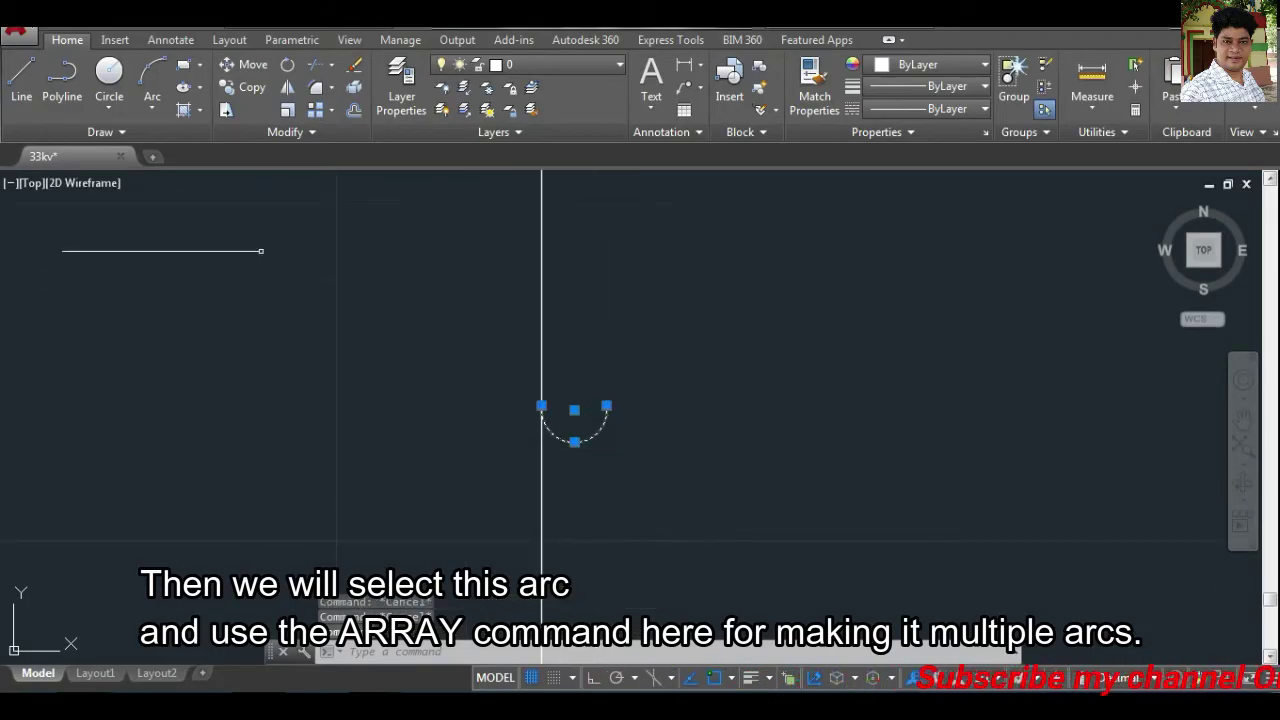
pyautogui.click(313, 112)
pyautogui.click(198, 66)
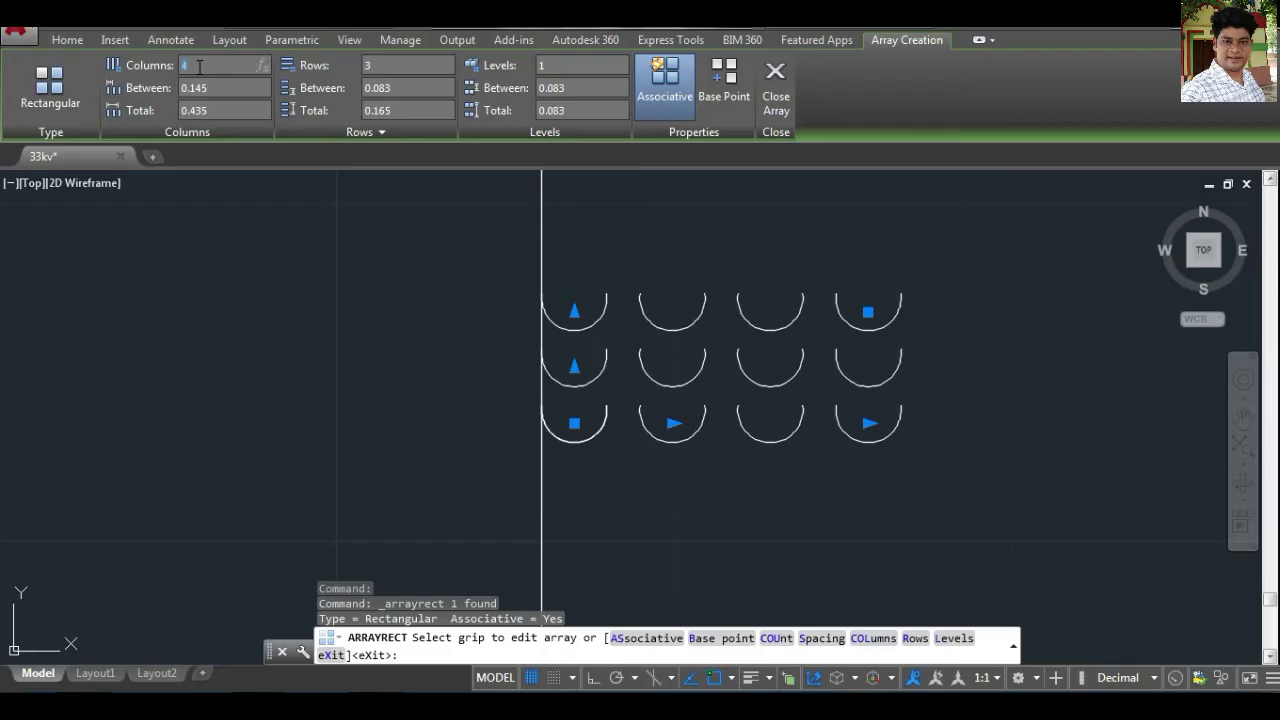
pyautogui.write('6')
pyautogui.press('Return')
pyautogui.write('1')
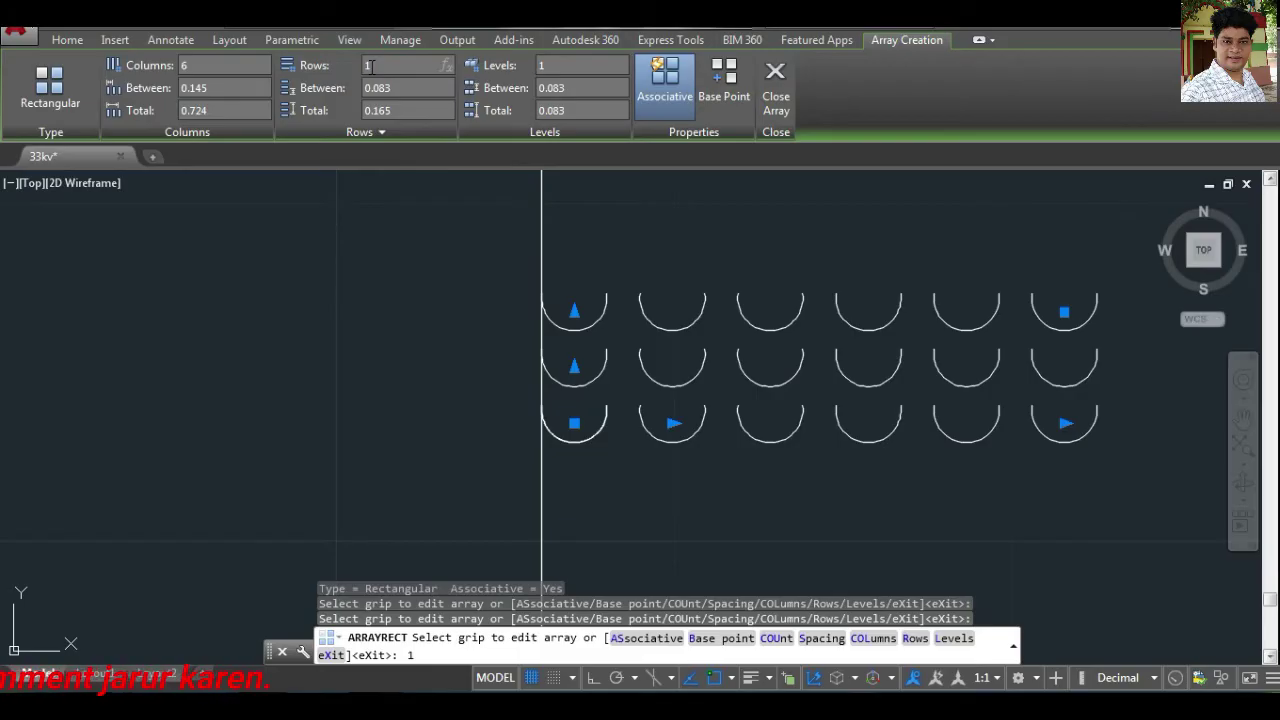
pyautogui.press('Return')
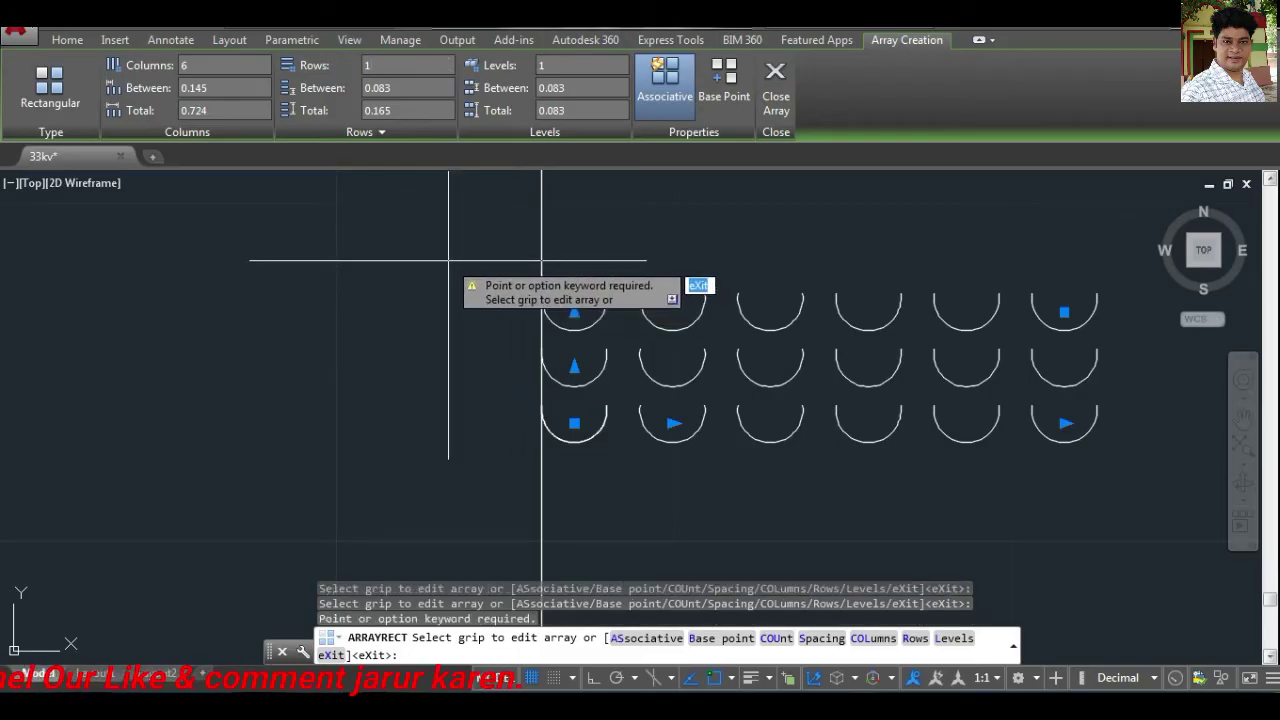
pyautogui.press('Return')
# Tighten the array's column spacing to 0.092 so the six arcs touch.
pyautogui.click(703, 422)
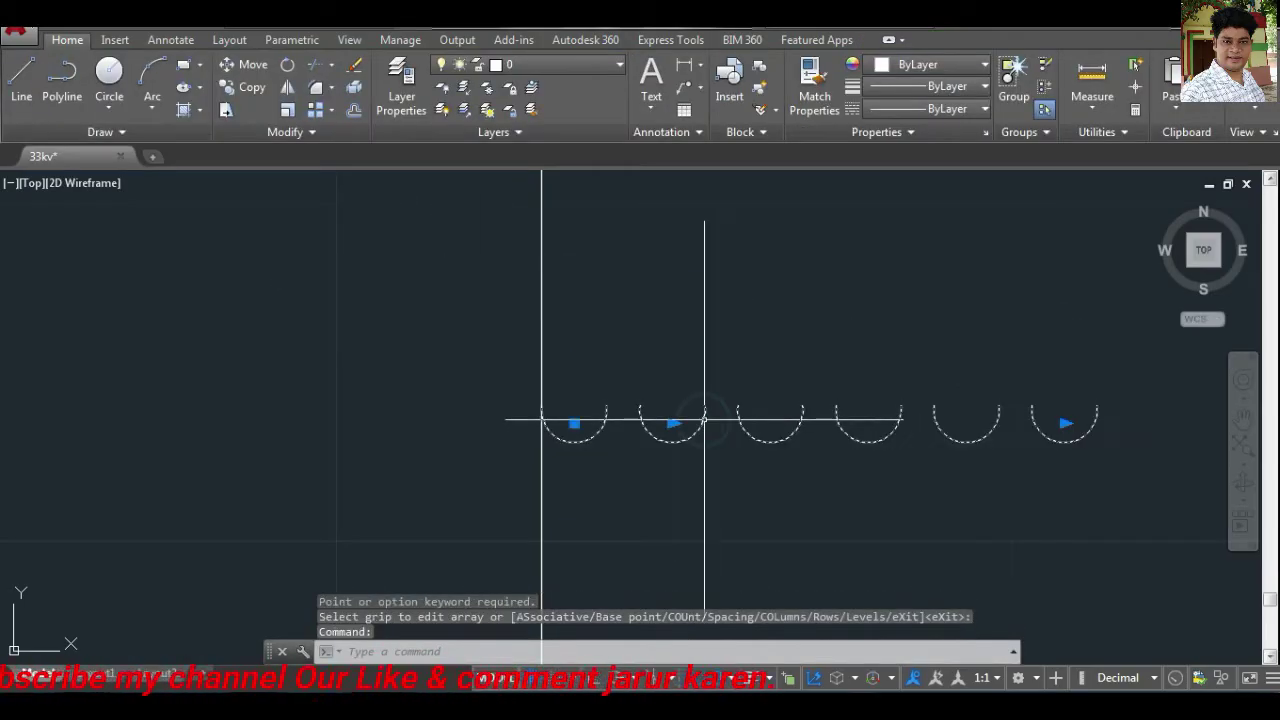
pyautogui.click(676, 421)
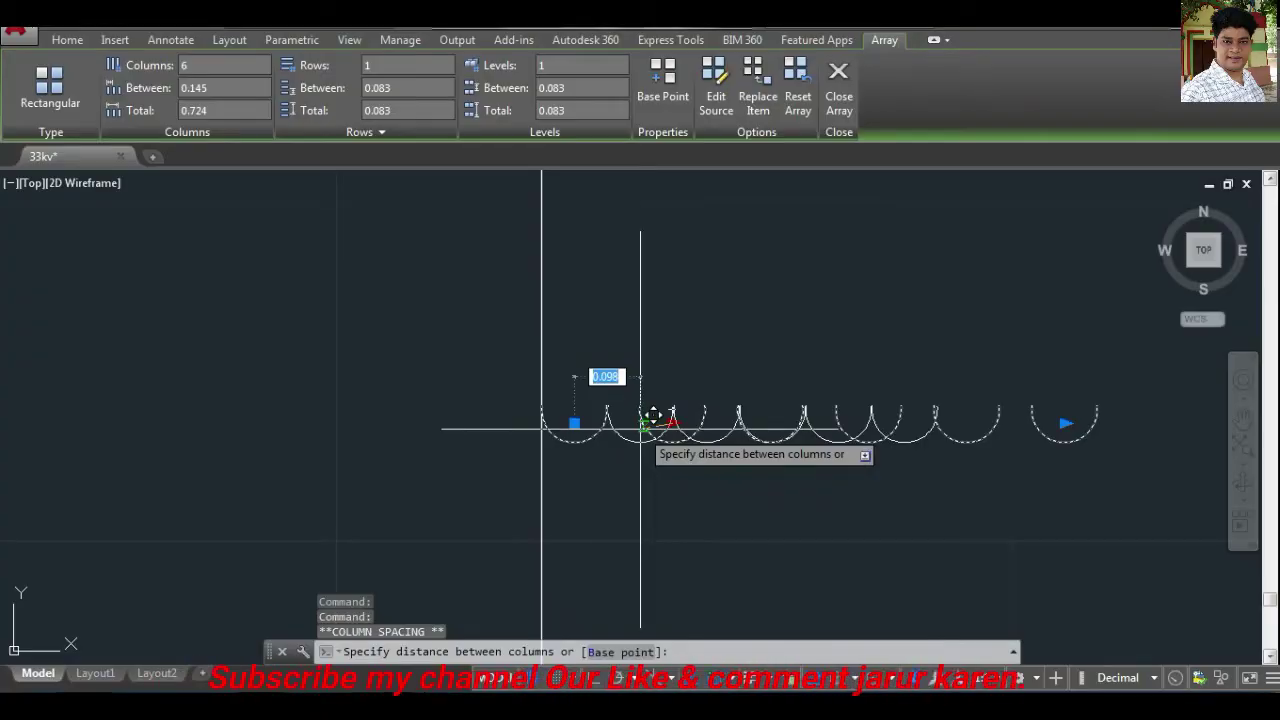
pyautogui.click(648, 418)
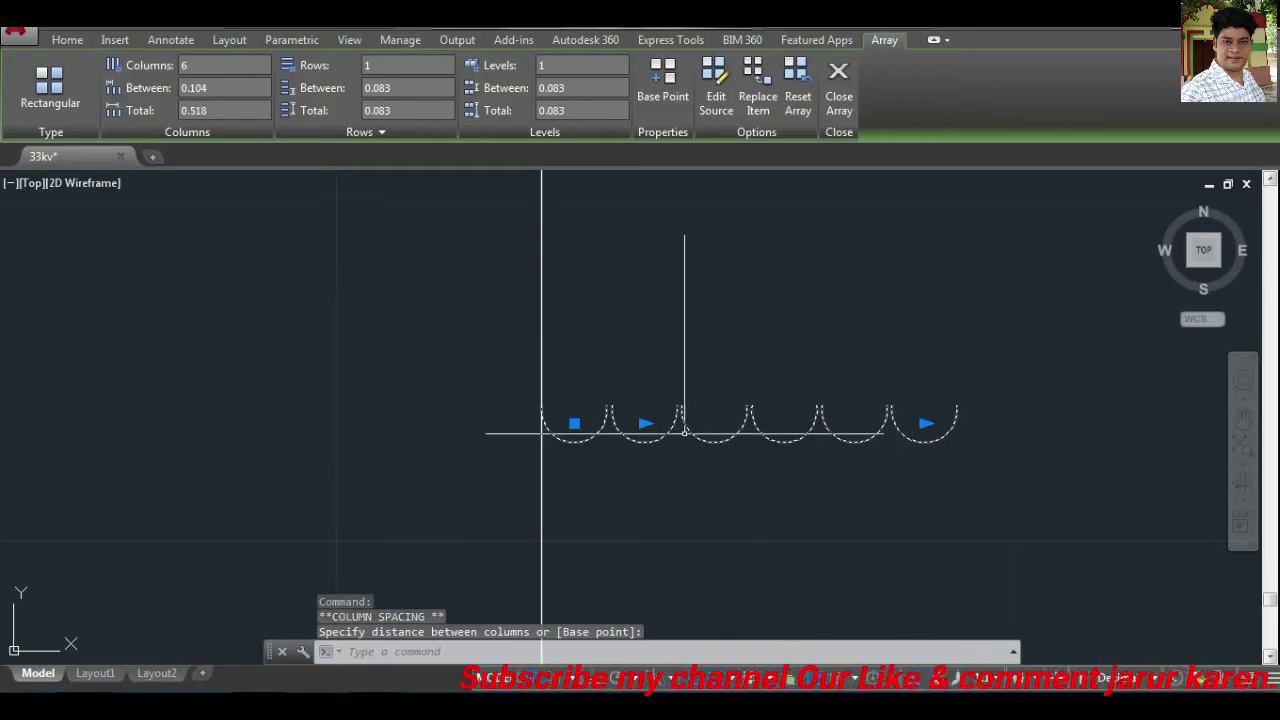
pyautogui.click(643, 423)
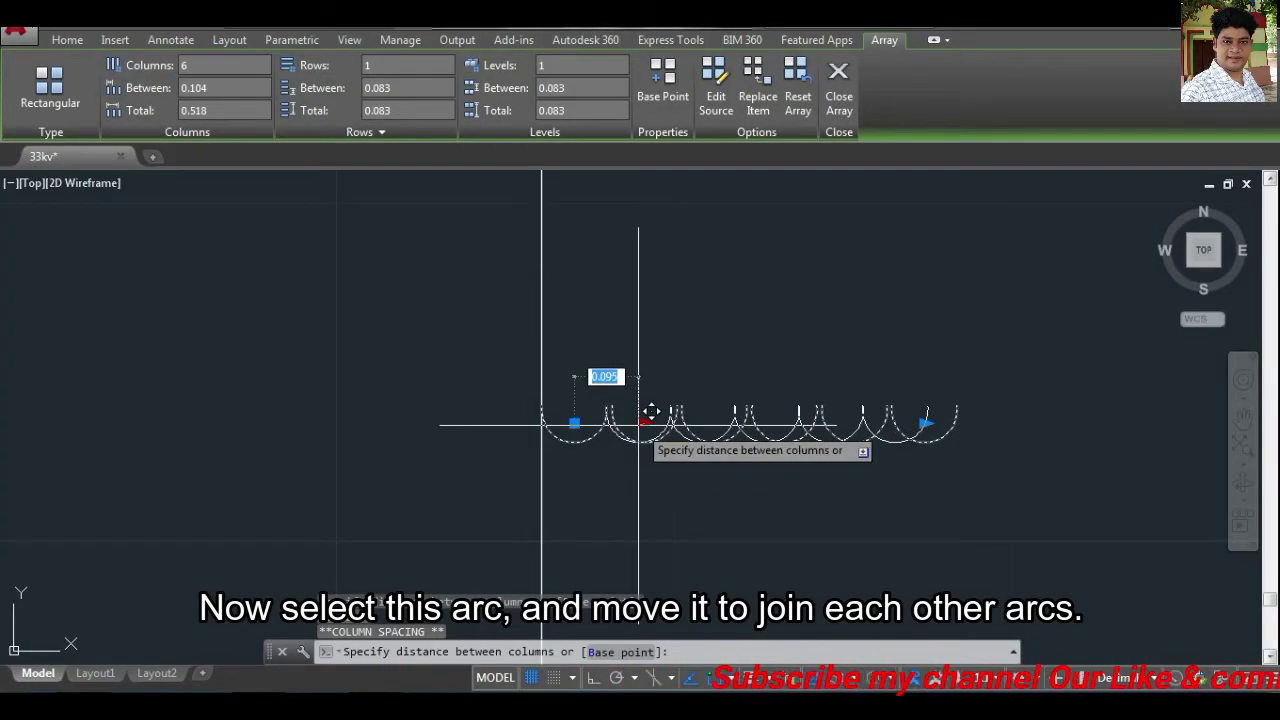
pyautogui.click(634, 423)
pyautogui.scroll(-2, 806, 347)
pyautogui.scroll(-2, 778, 348)
pyautogui.press('Escape')
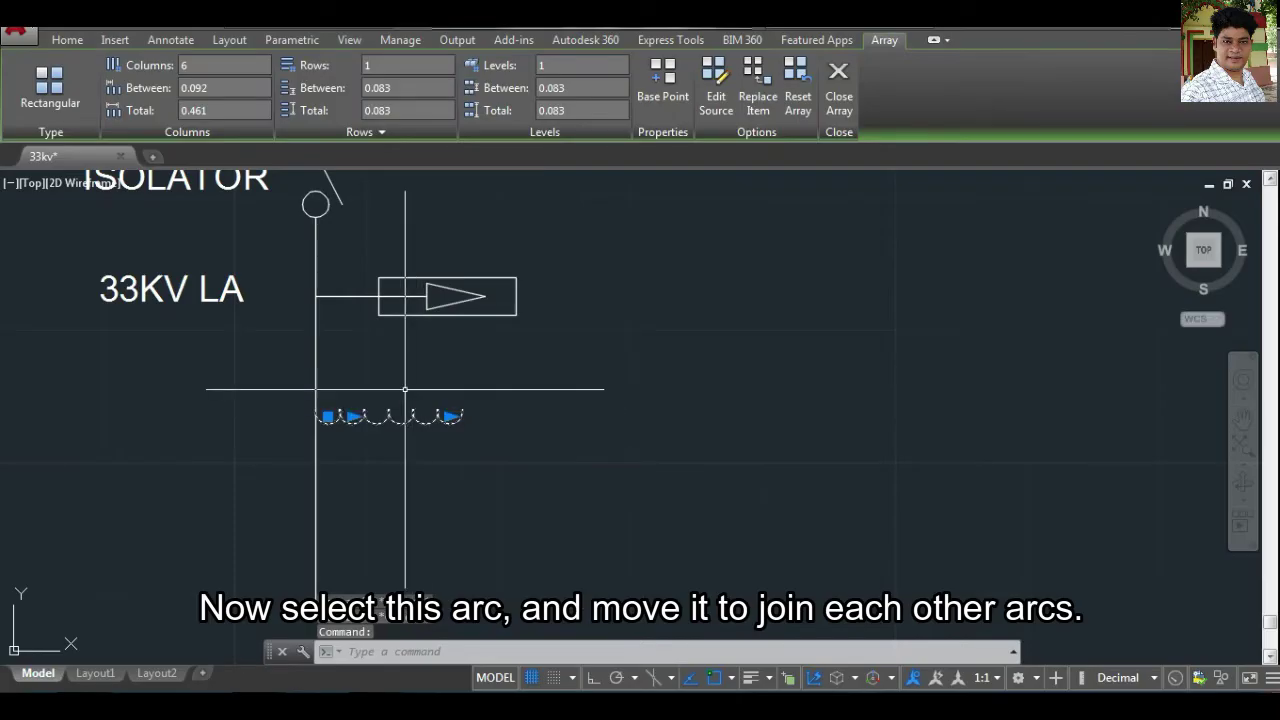
pyautogui.press('Escape')
pyautogui.scroll(2, 377, 400)
pyautogui.scroll(2, 377, 400)
pyautogui.write('l')
pyautogui.press('Return')
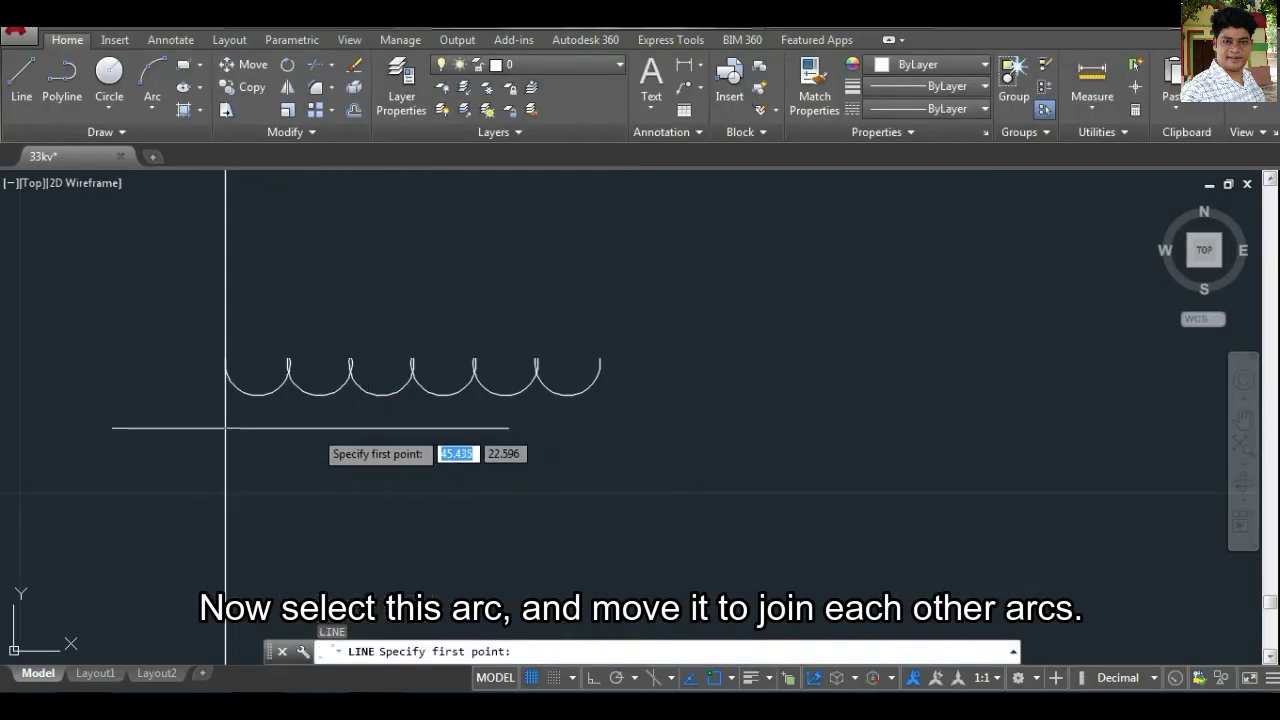
# Draw an Ortho-constrained horizontal line under the arc row.
pyautogui.click(288, 410)
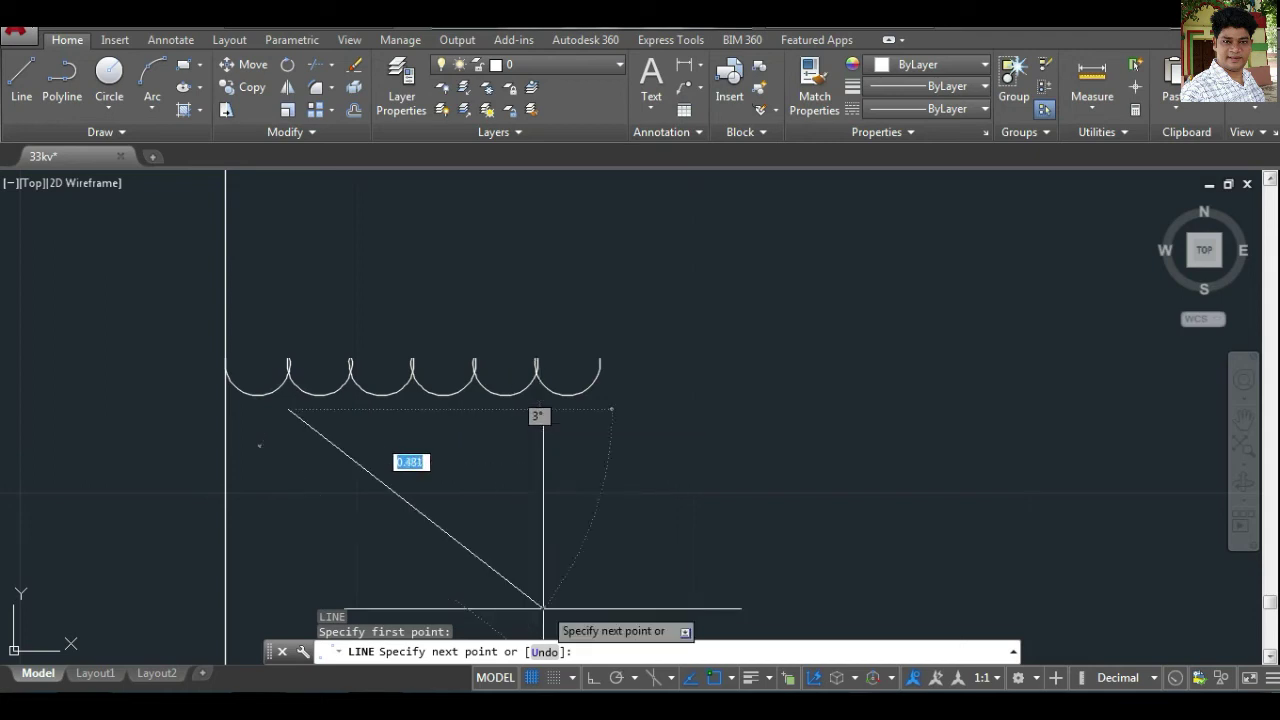
pyautogui.press('F8')
pyautogui.click(530, 466)
pyautogui.press('Return')
pyautogui.press('Return')
pyautogui.press('Escape')
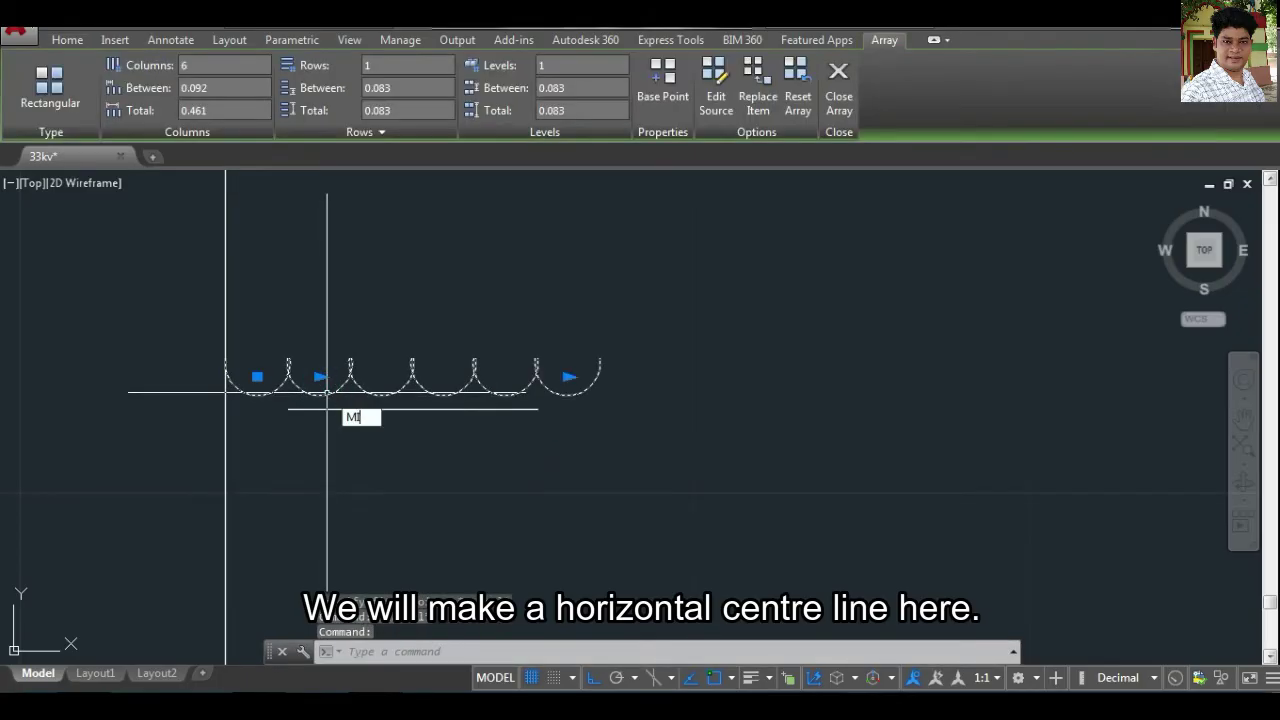
# Mirror the arc row about the line and set the lower array to 4 columns.
pyautogui.press('Return')
pyautogui.click(538, 408)
pyautogui.click(654, 408)
pyautogui.press('Return')
pyautogui.click(538, 446)
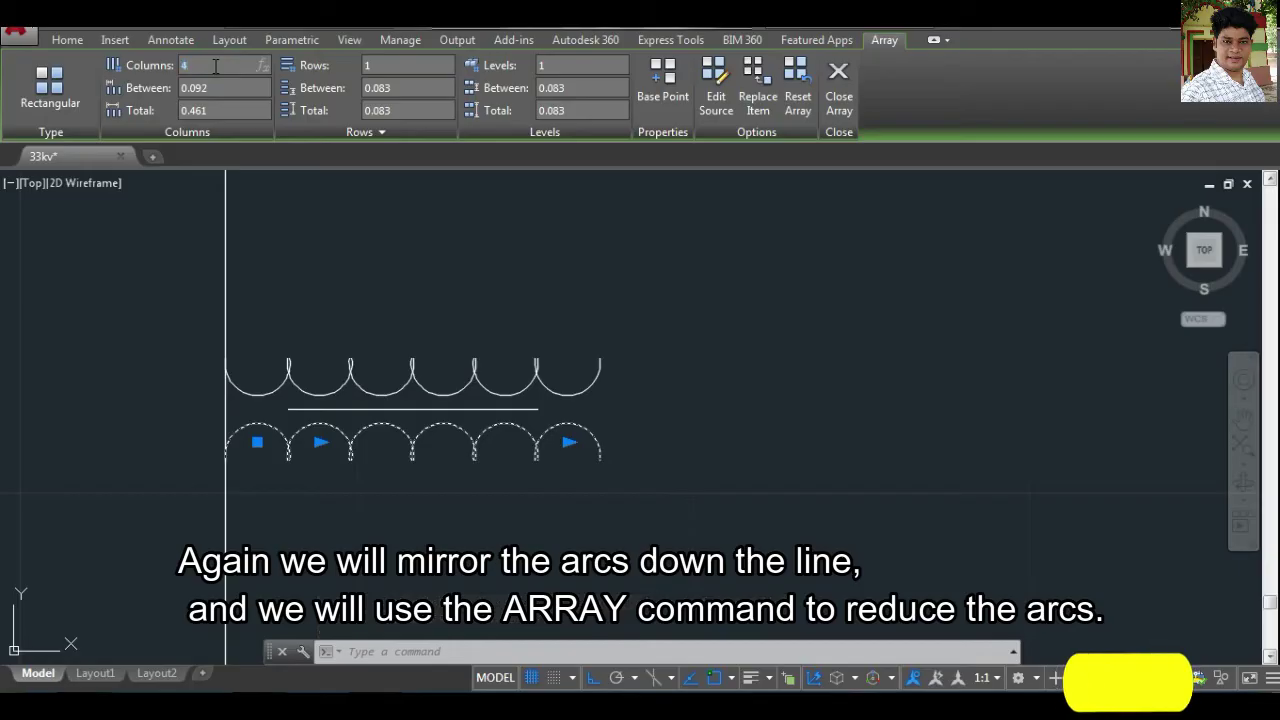
pyautogui.press('Escape')
# Select the lower four-arc row and start moving it toward the centre.
pyautogui.click(355, 437)
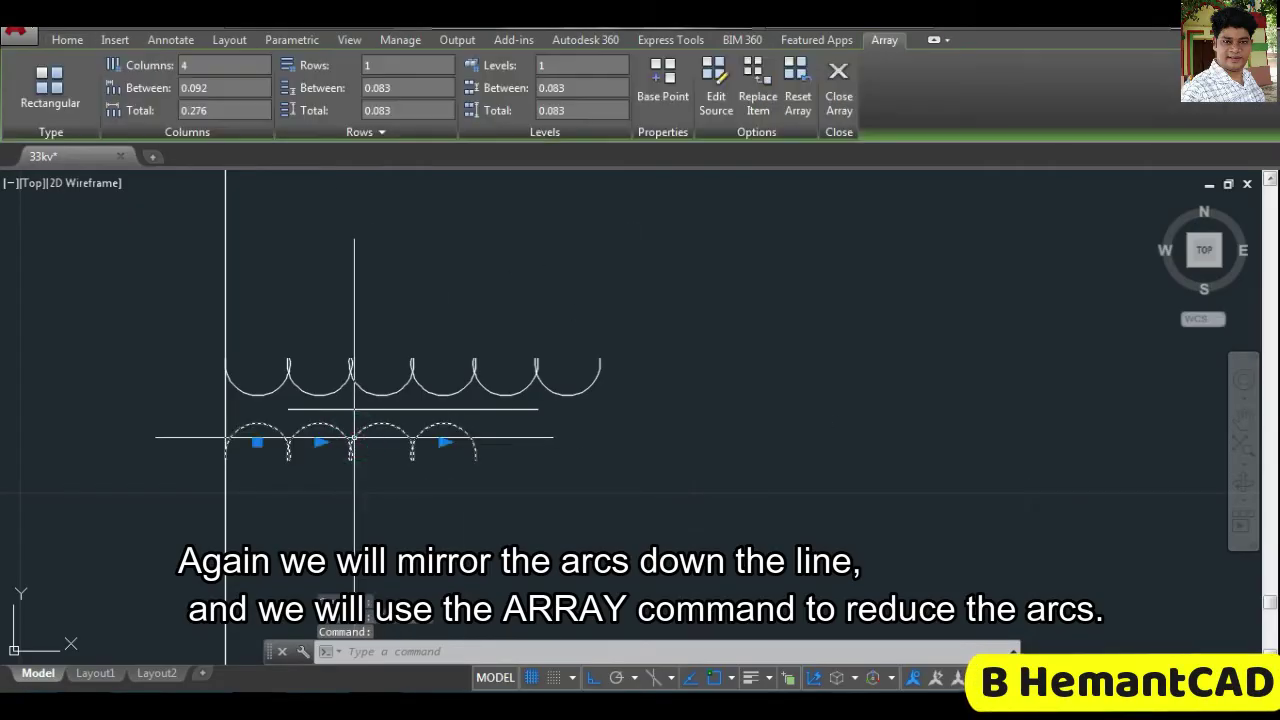
pyautogui.write('m')
pyautogui.press('Return')
pyautogui.click(350, 440)
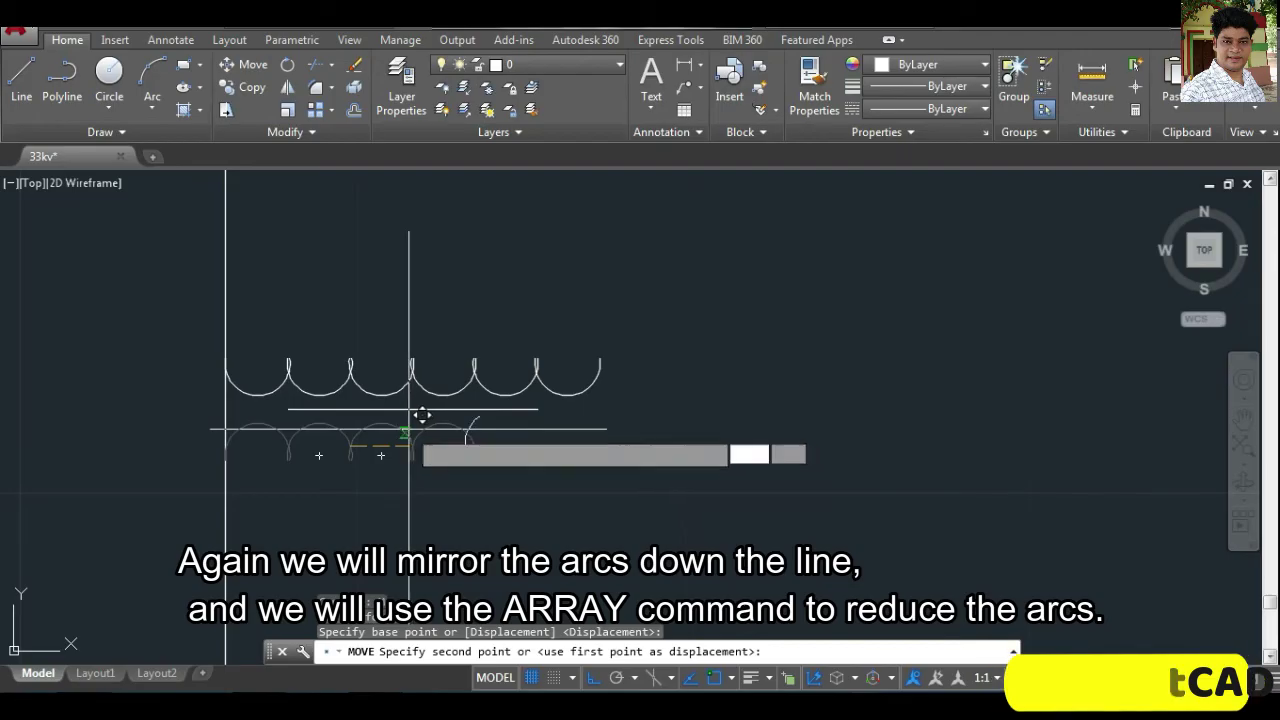
# Centre the lower four arcs and the separating line under the six upper arcs.
pyautogui.click(420, 425)
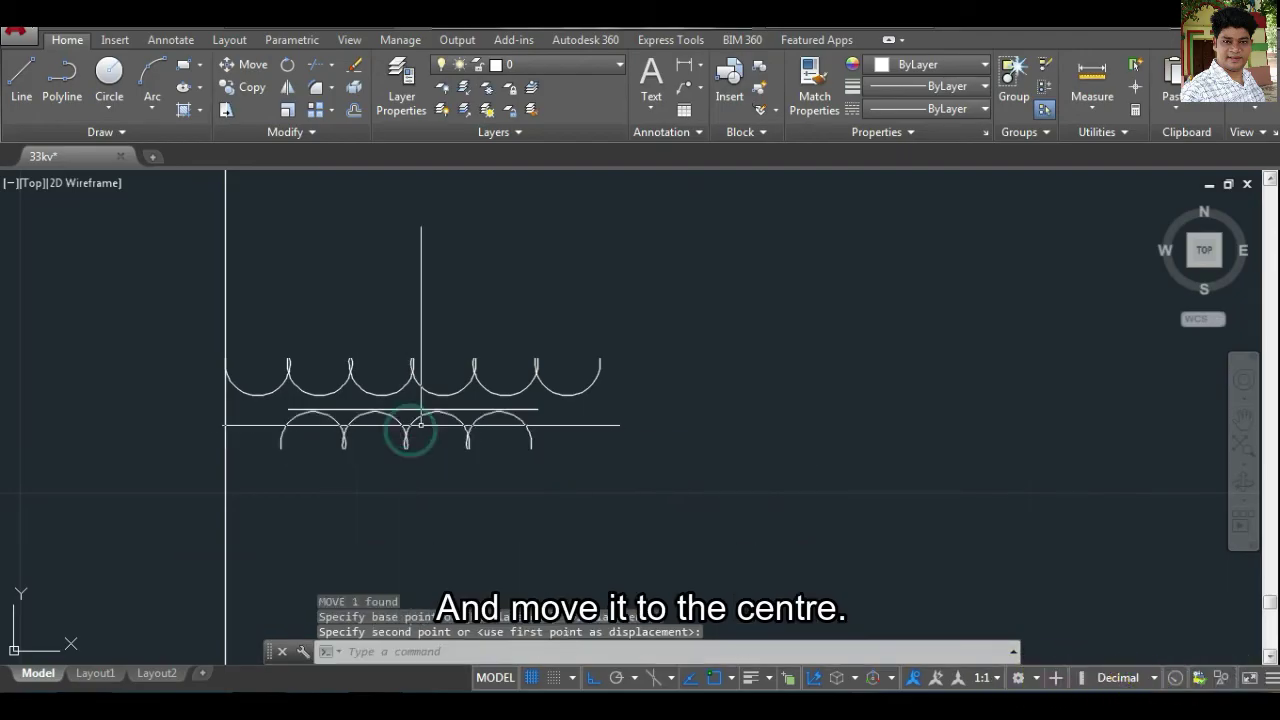
pyautogui.click(408, 413)
pyautogui.scroll(3, 408, 414)
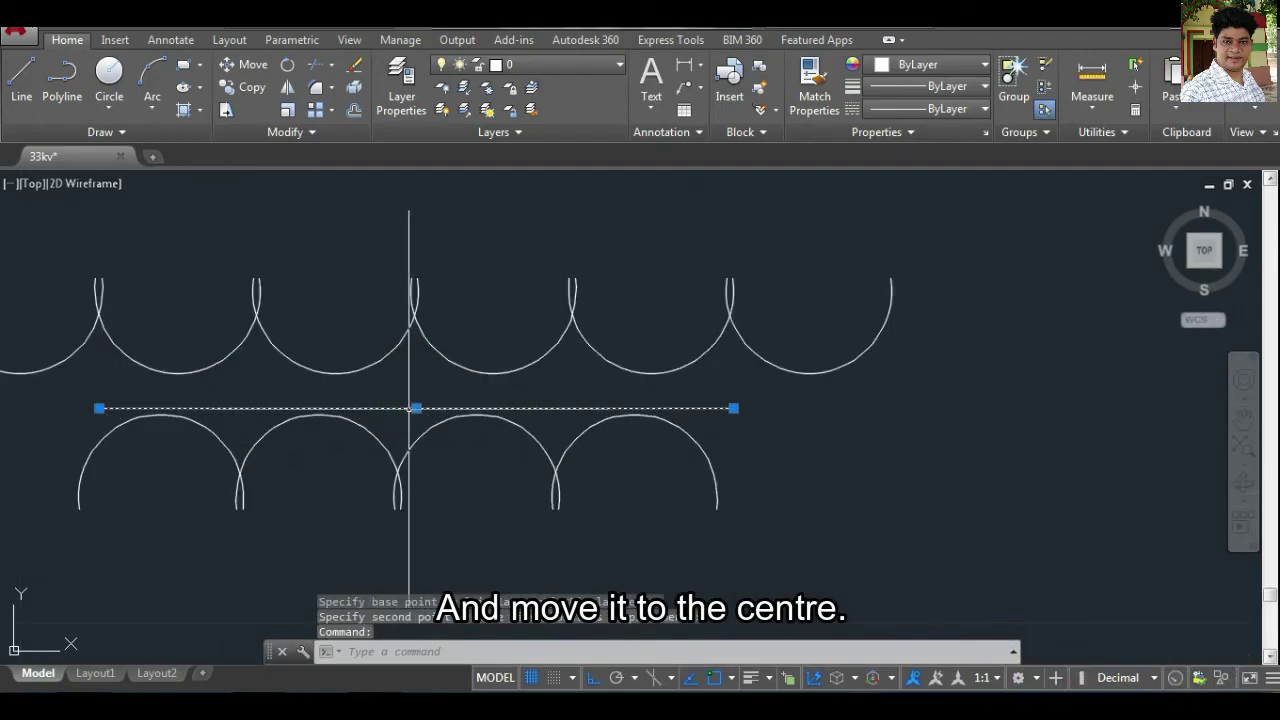
pyautogui.write('m')
pyautogui.press('Return')
pyautogui.click(416, 407)
pyautogui.click(420, 390)
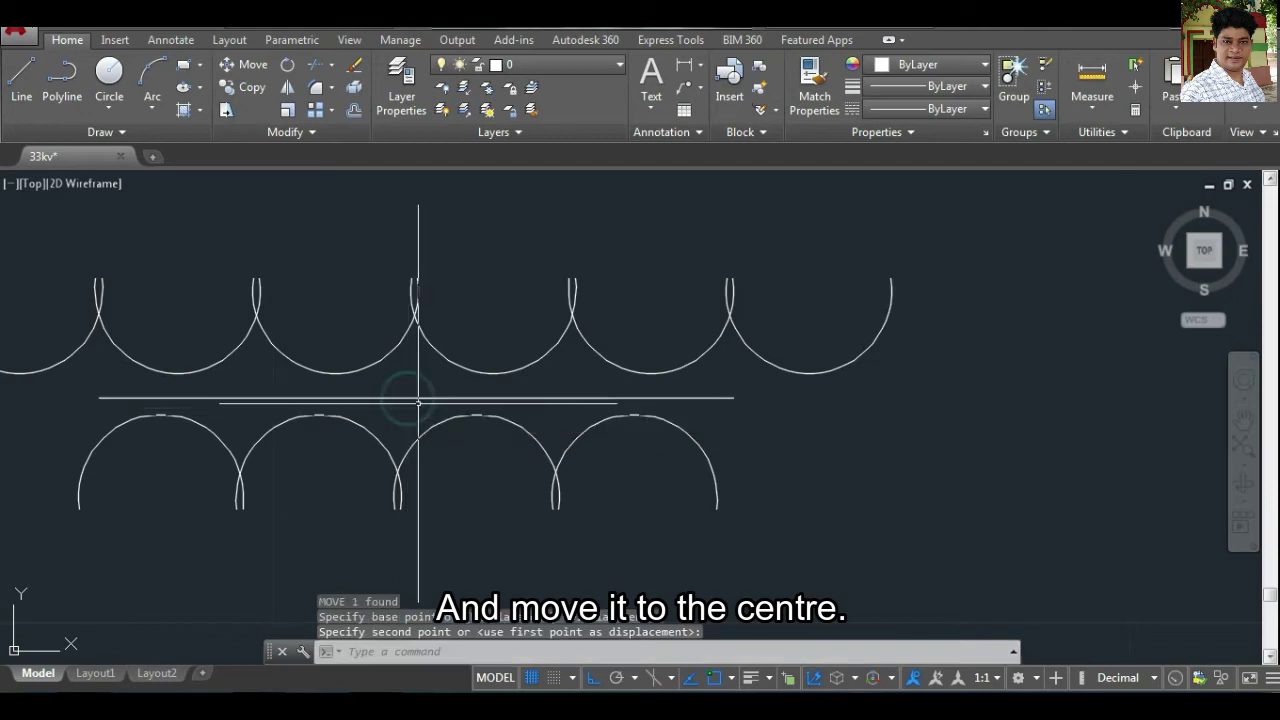
pyautogui.scroll(-5, 420, 390)
pyautogui.scroll(-2, 530, 393)
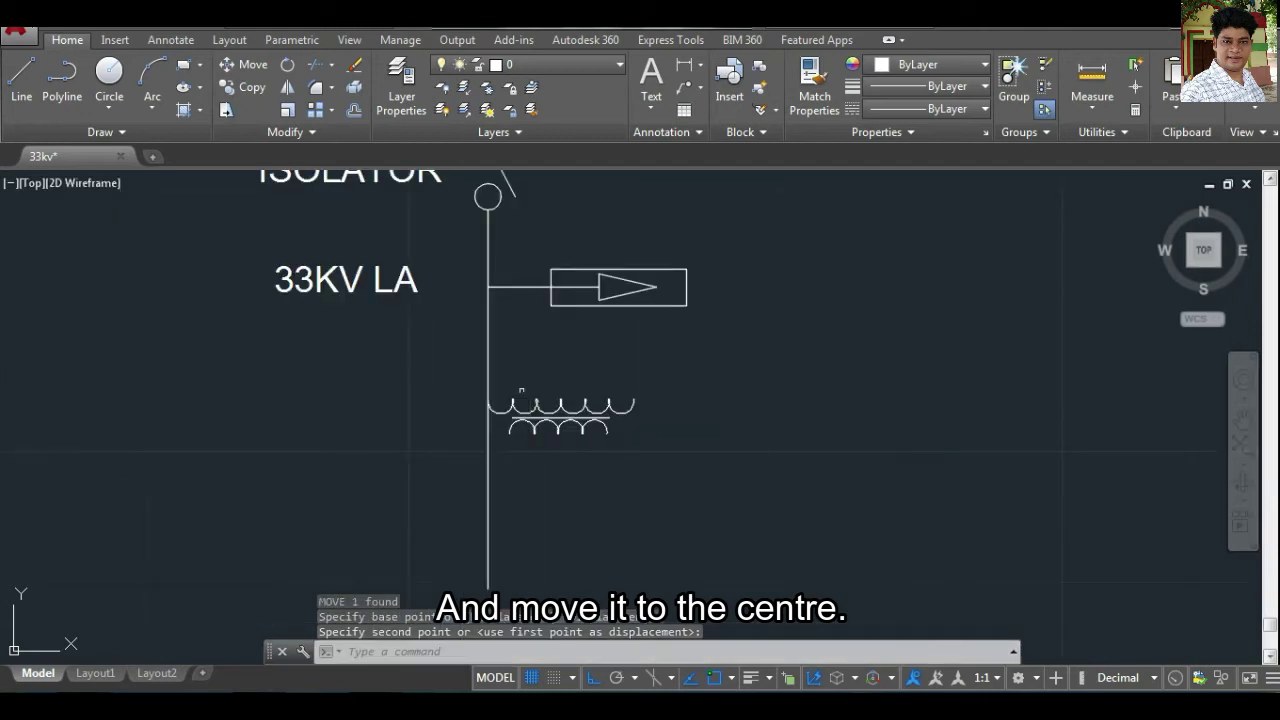
# Move all arcs and the line onto the feeder line below 33KV LA.
pyautogui.moveTo(634, 477); pyautogui.dragTo(547, 396)
pyautogui.write('m')
pyautogui.press('Return')
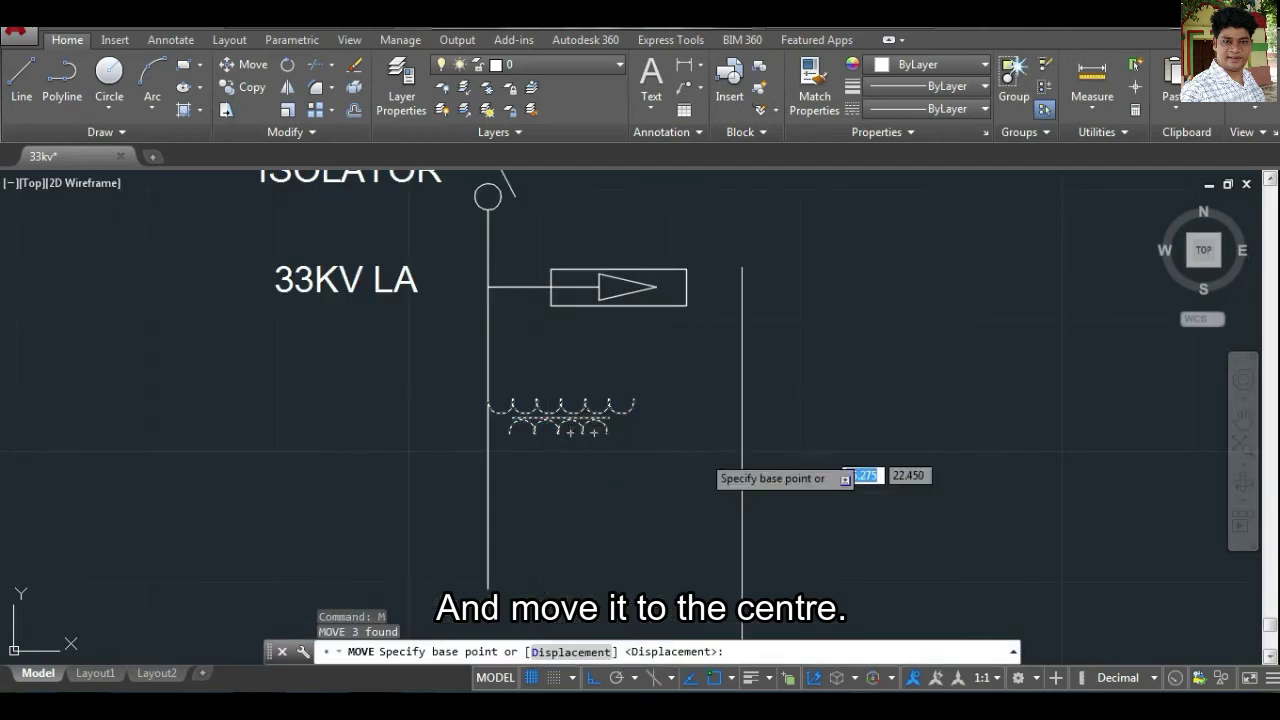
pyautogui.click(743, 425)
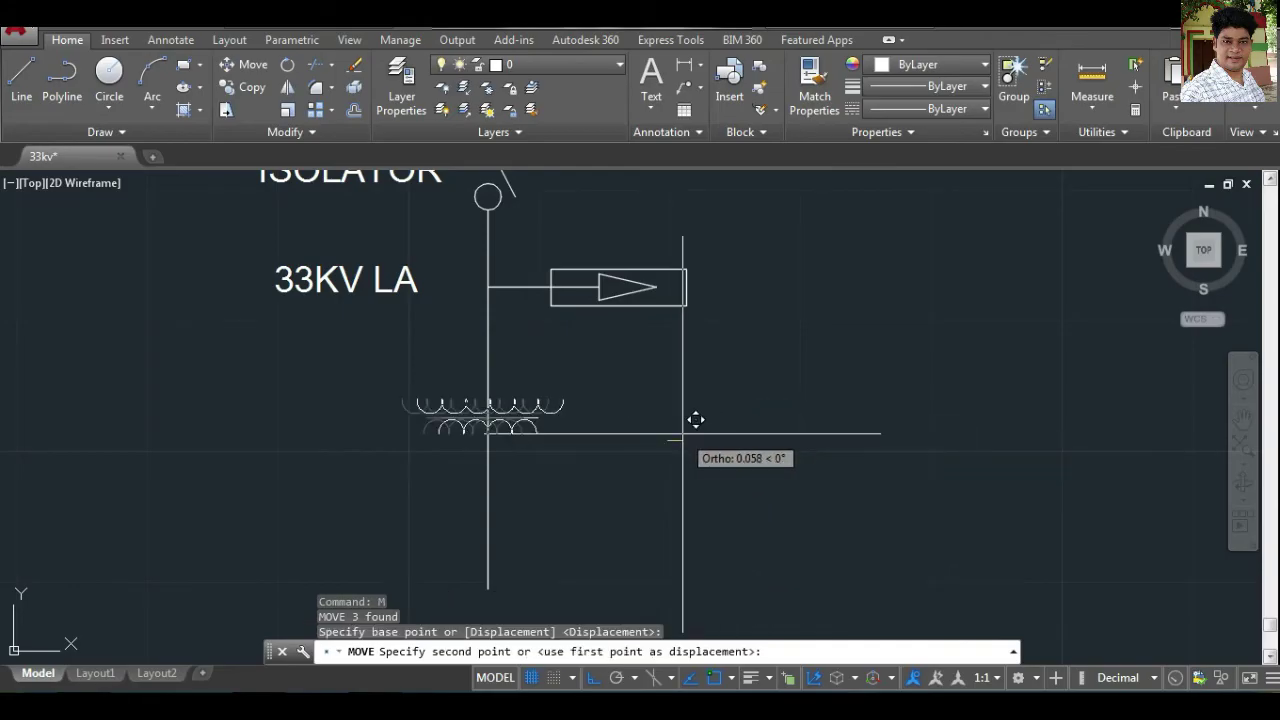
pyautogui.click(682, 433)
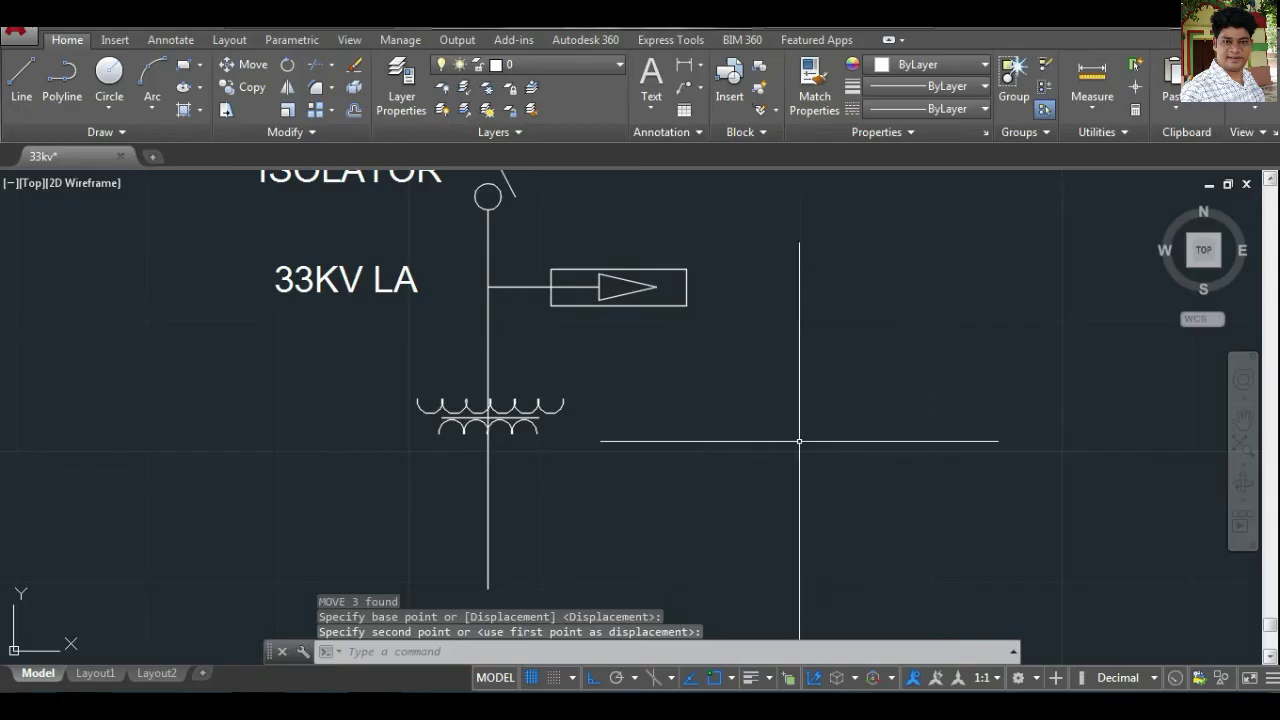
pyautogui.scroll(-3, 680, 450)
pyautogui.scroll(2, 560, 465)
pyautogui.scroll(1, 502, 462)
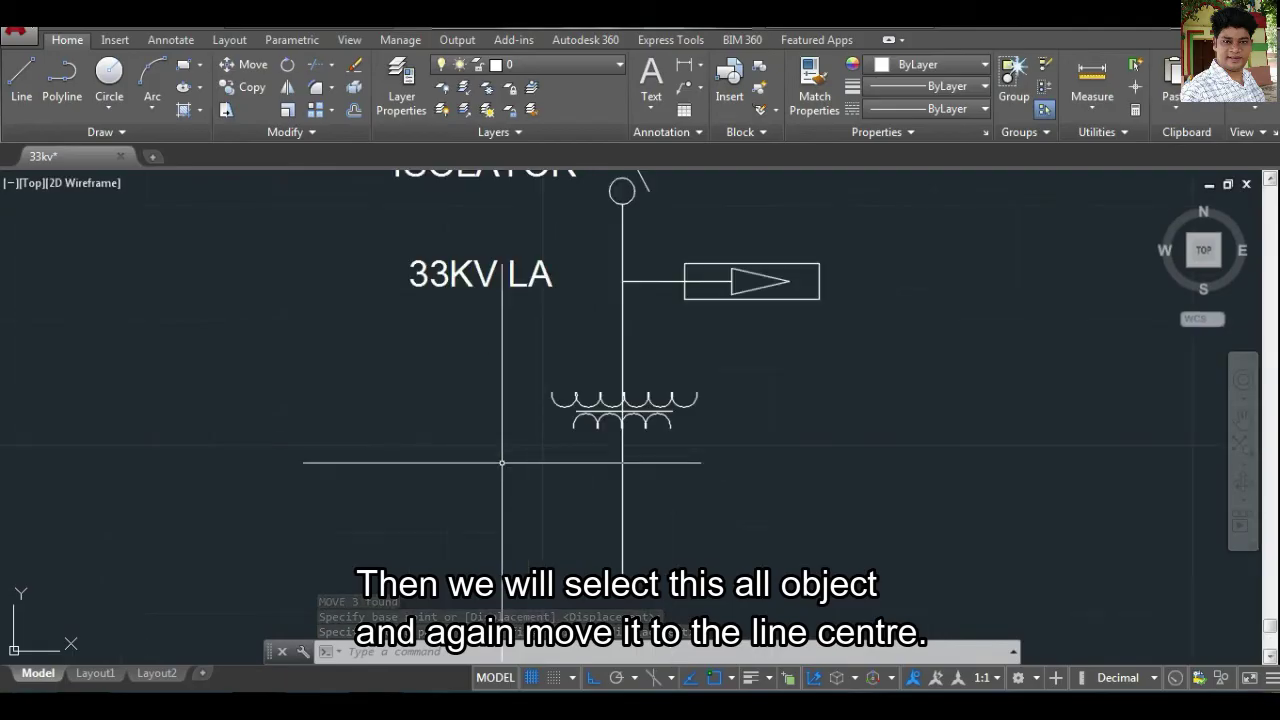
pyautogui.scroll(2, 660, 464)
pyautogui.scroll(-2, 600, 445)
pyautogui.scroll(3, 601, 438)
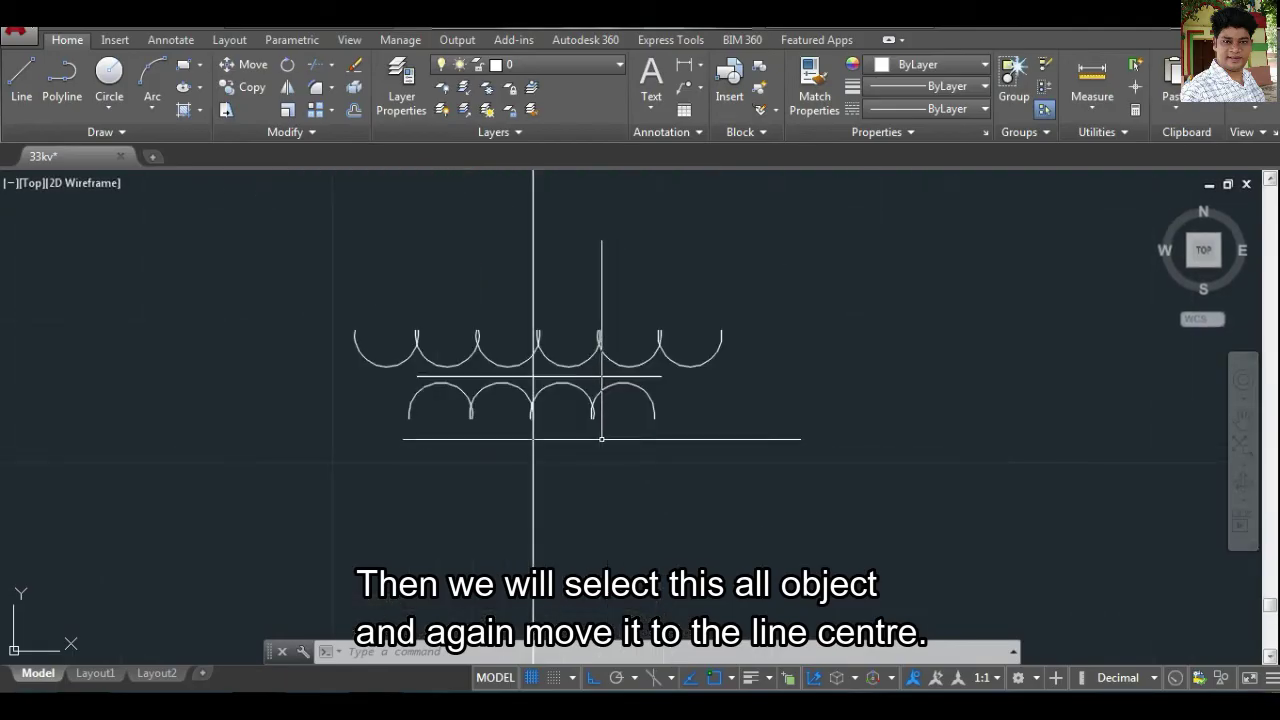
pyautogui.scroll(-1, 685, 435)
pyautogui.scroll(-1, 728, 423)
pyautogui.scroll(-1, 606, 411)
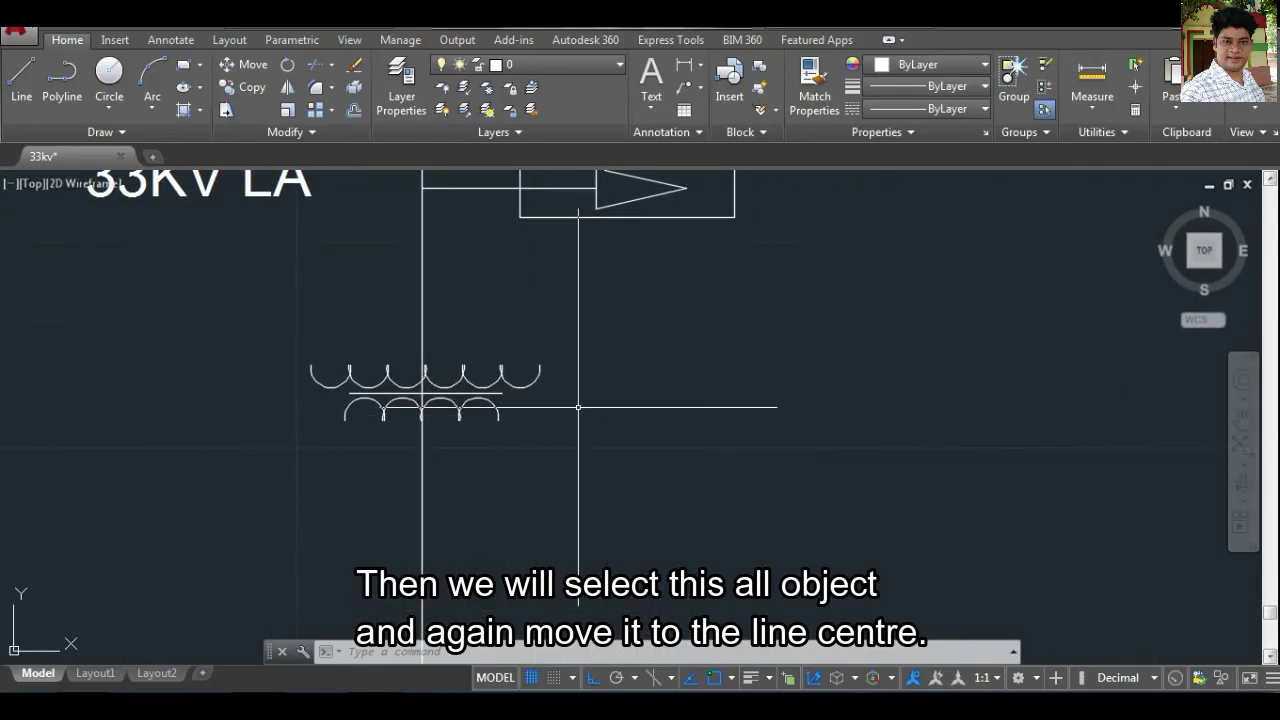
# Add a 0.100-high '33KV/11KV TRANSFORMER' label to the right of the winding symbol.
pyautogui.write('mt')
pyautogui.press('Return')
pyautogui.click(578, 378)
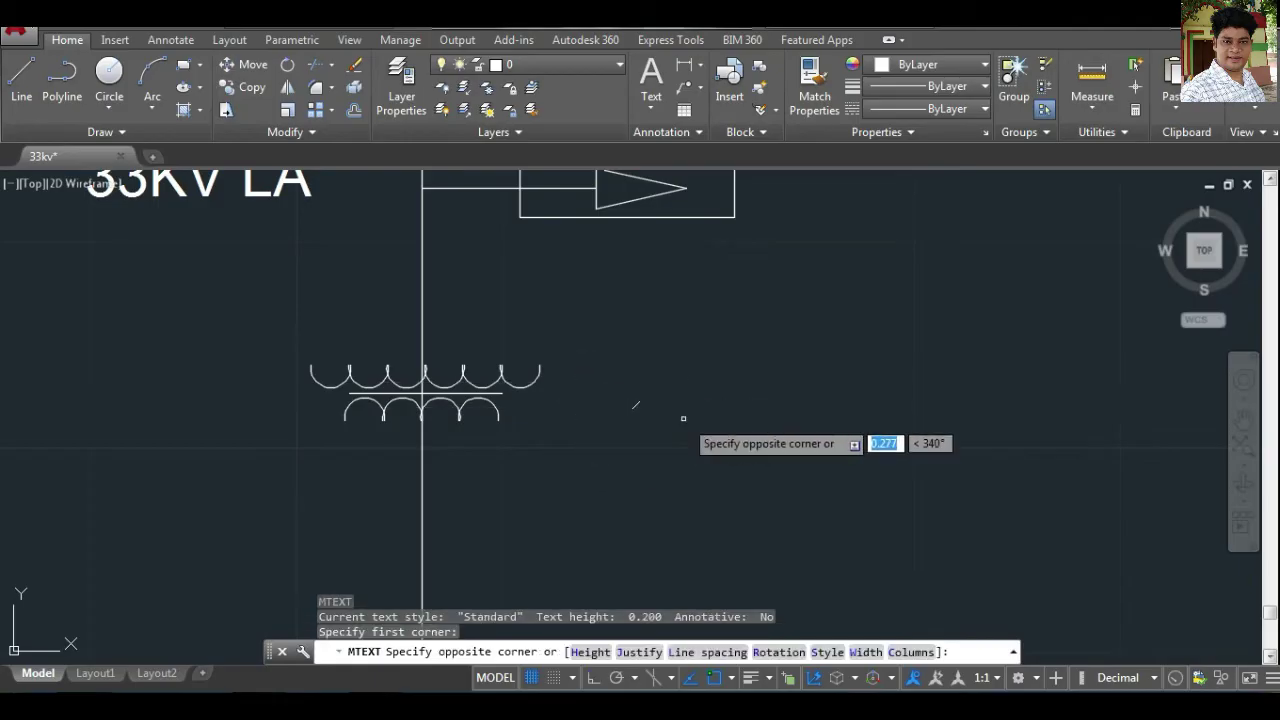
pyautogui.click(680, 430)
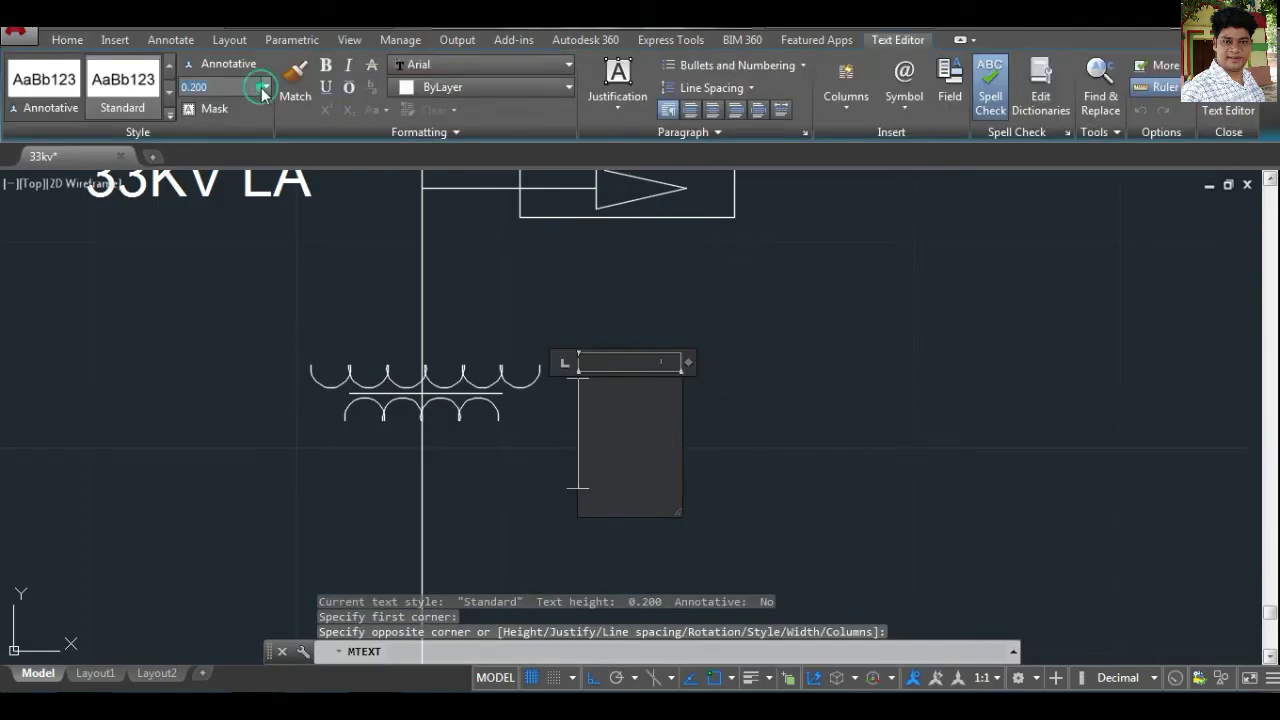
pyautogui.click(200, 107)
pyautogui.moveTo(680, 513); pyautogui.dragTo(863, 447)
pyautogui.write('33KV/11KV')
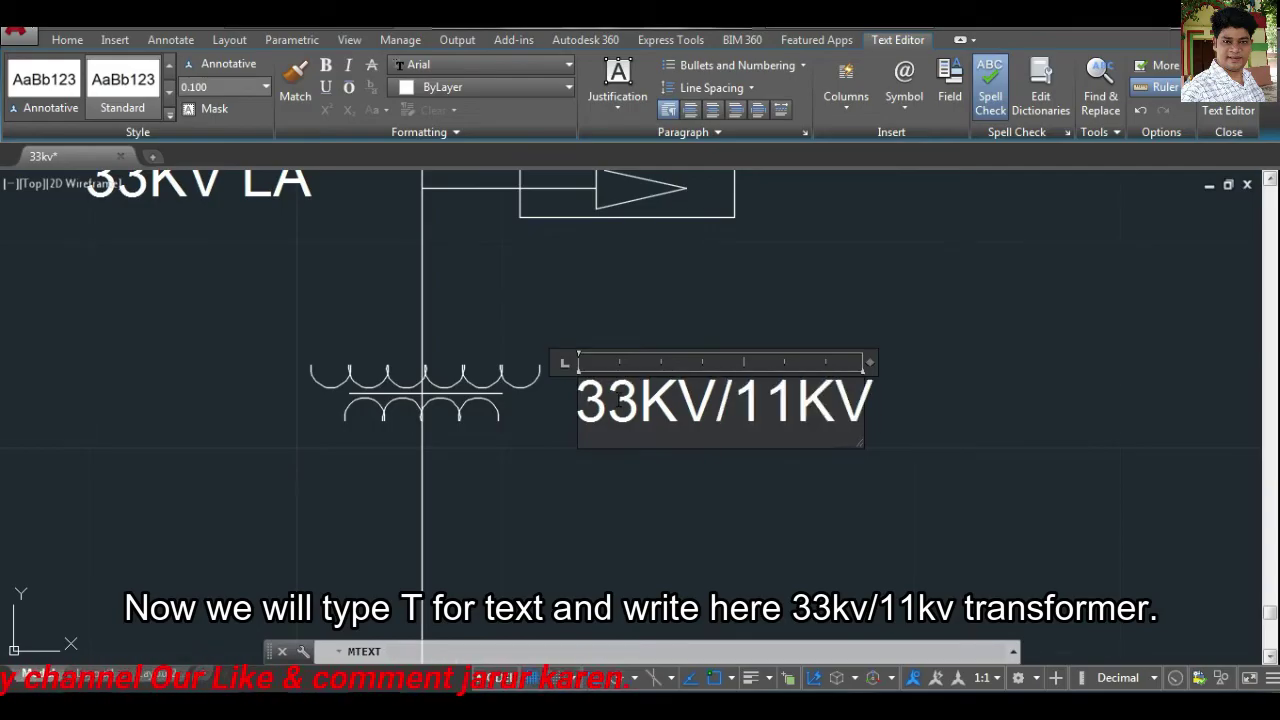
pyautogui.write('TRANSFOR')
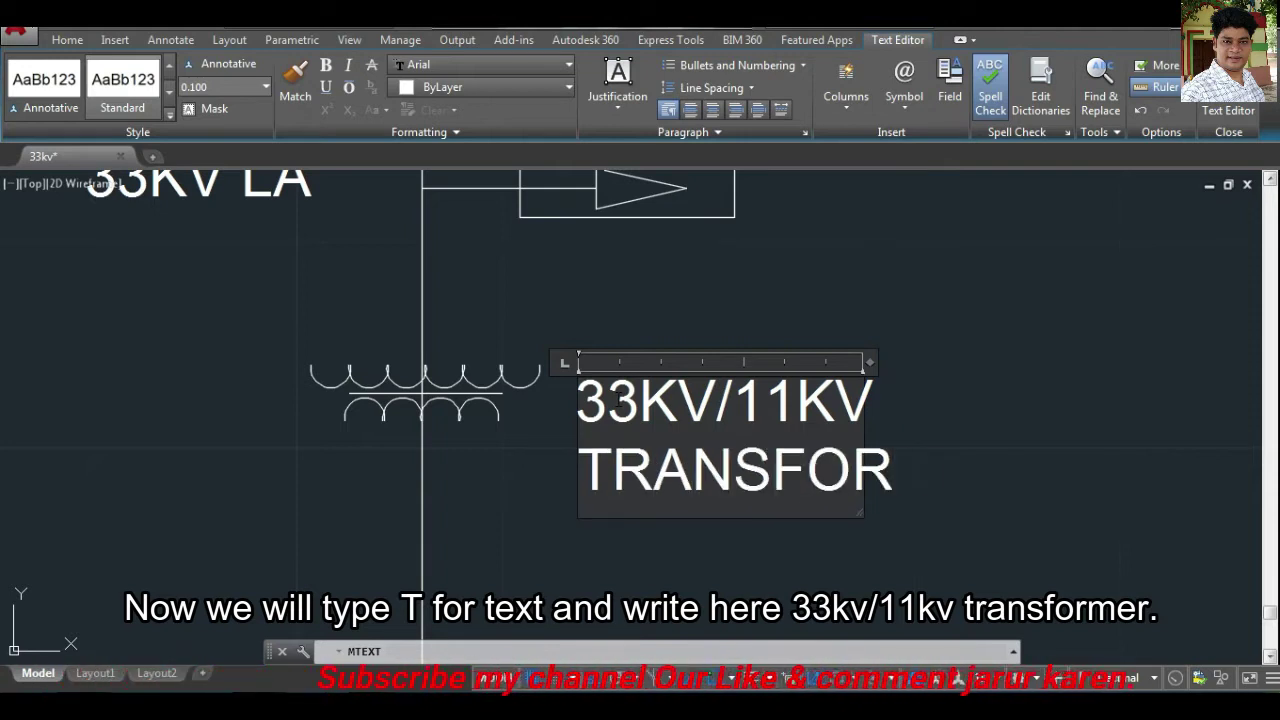
pyautogui.write('MER')
pyautogui.click(953, 398)
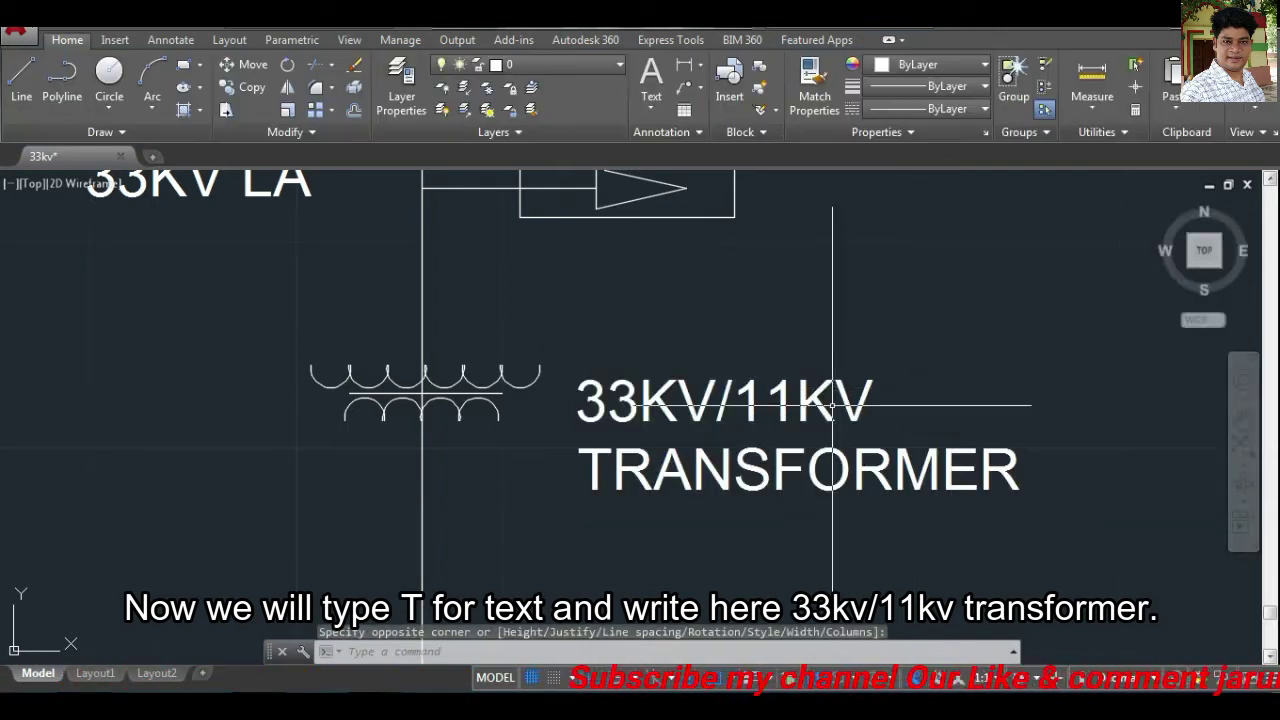
pyautogui.scroll(-5, 700, 420)
pyautogui.scroll(4, 500, 340)
pyautogui.click(470, 317)
# Mirror the feeder column below the transformer about a horizontal line, keeping the originals.
pyautogui.click(430, 345)
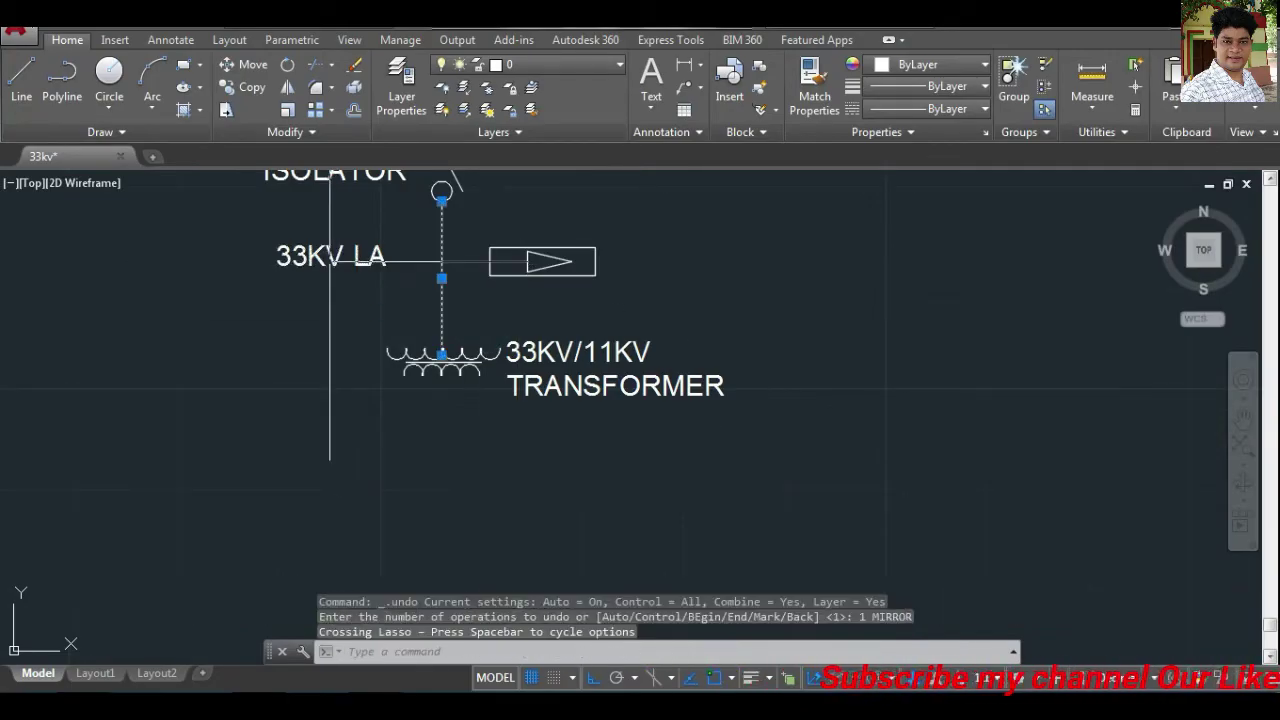
pyautogui.scroll(-5, 460, 340)
pyautogui.scroll(2, 686, 437)
pyautogui.scroll(1, 600, 480)
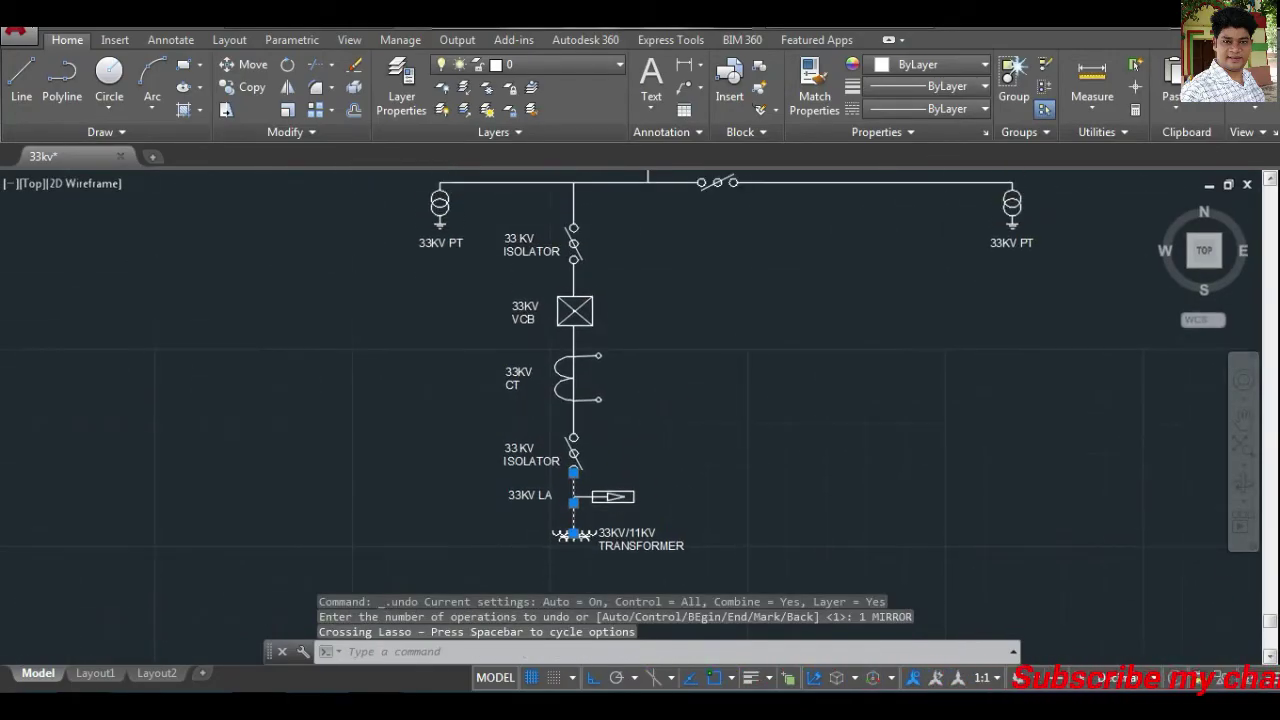
pyautogui.click(598, 512)
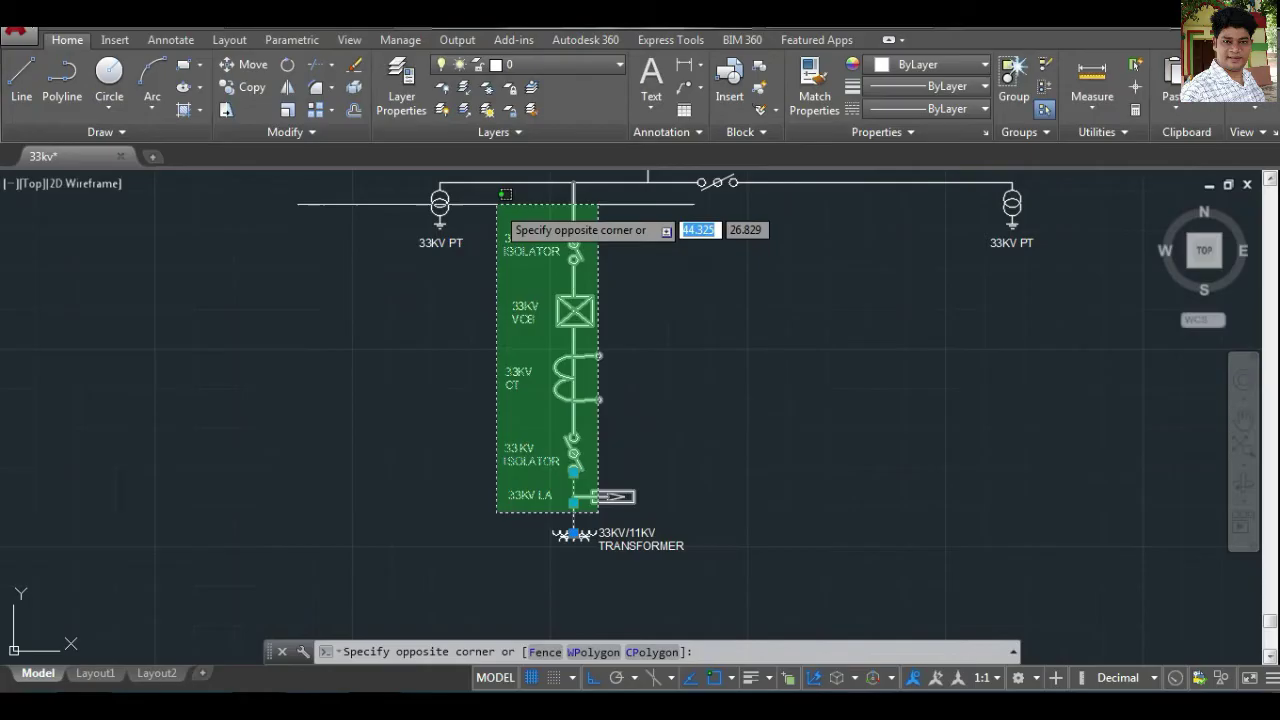
pyautogui.click(505, 192)
pyautogui.write('I')
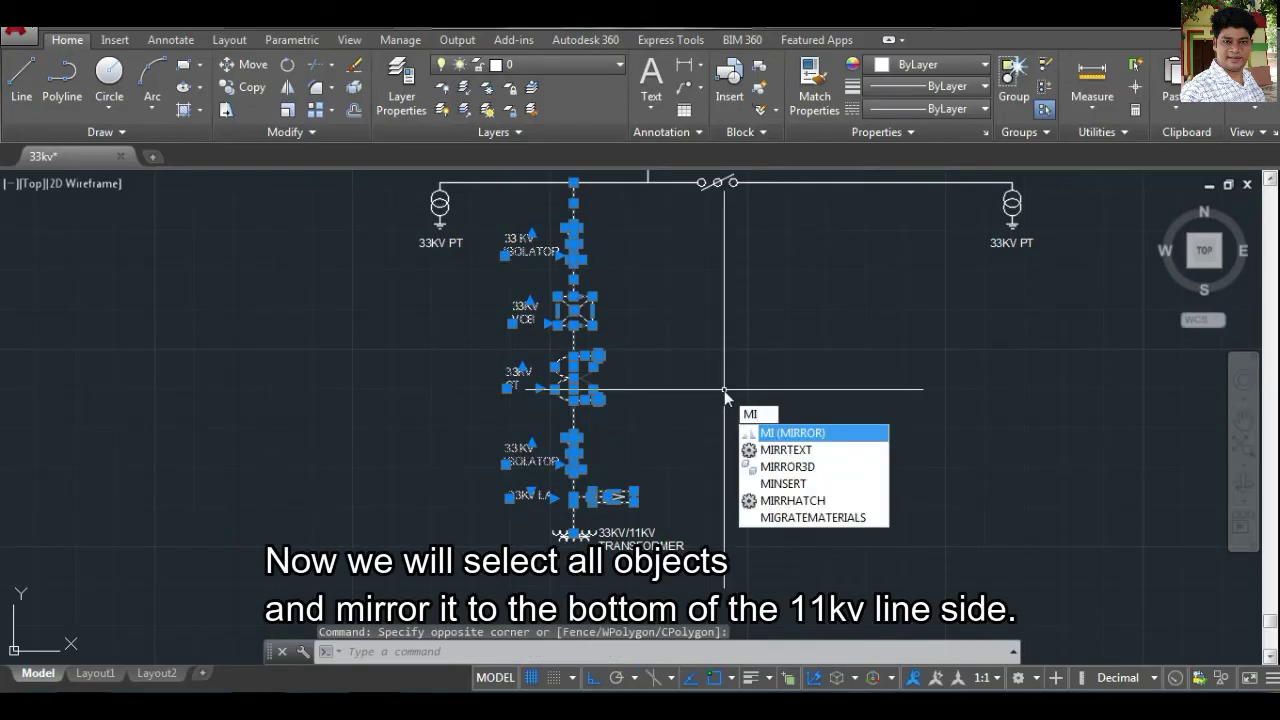
pyautogui.press('Return')
pyautogui.scroll(5, 575, 520)
pyautogui.click(500, 421)
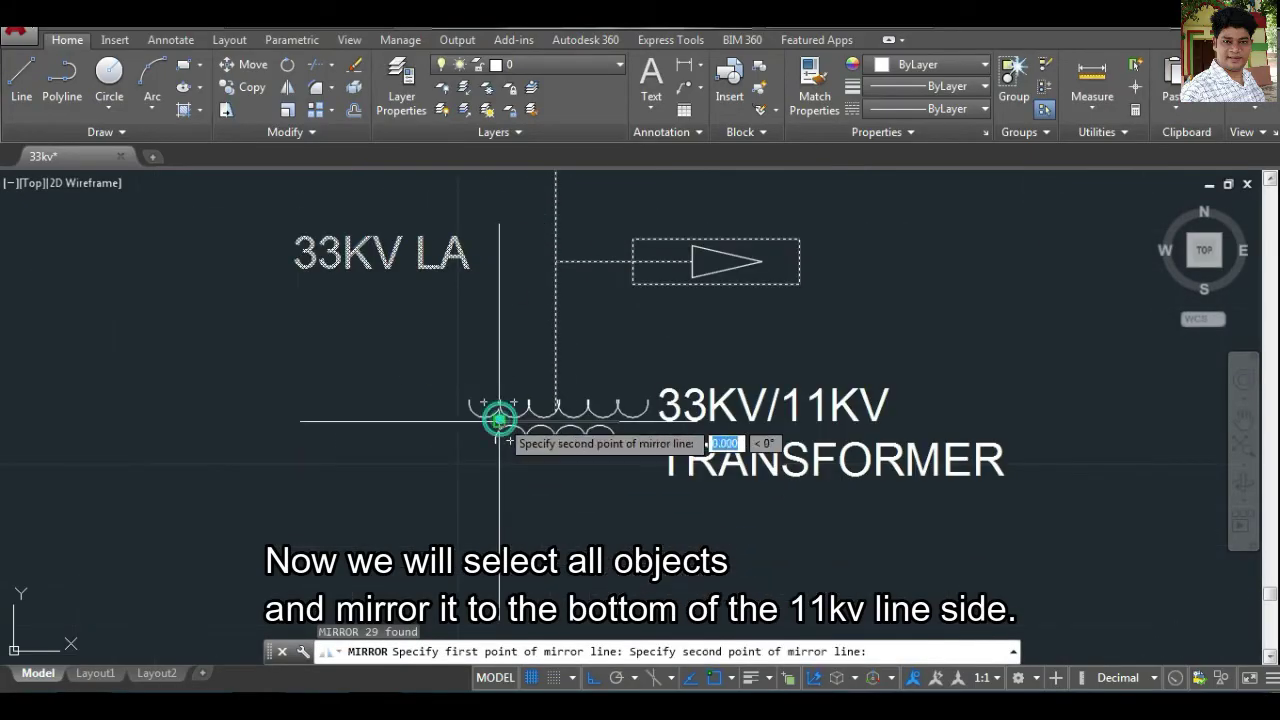
pyautogui.click(275, 411)
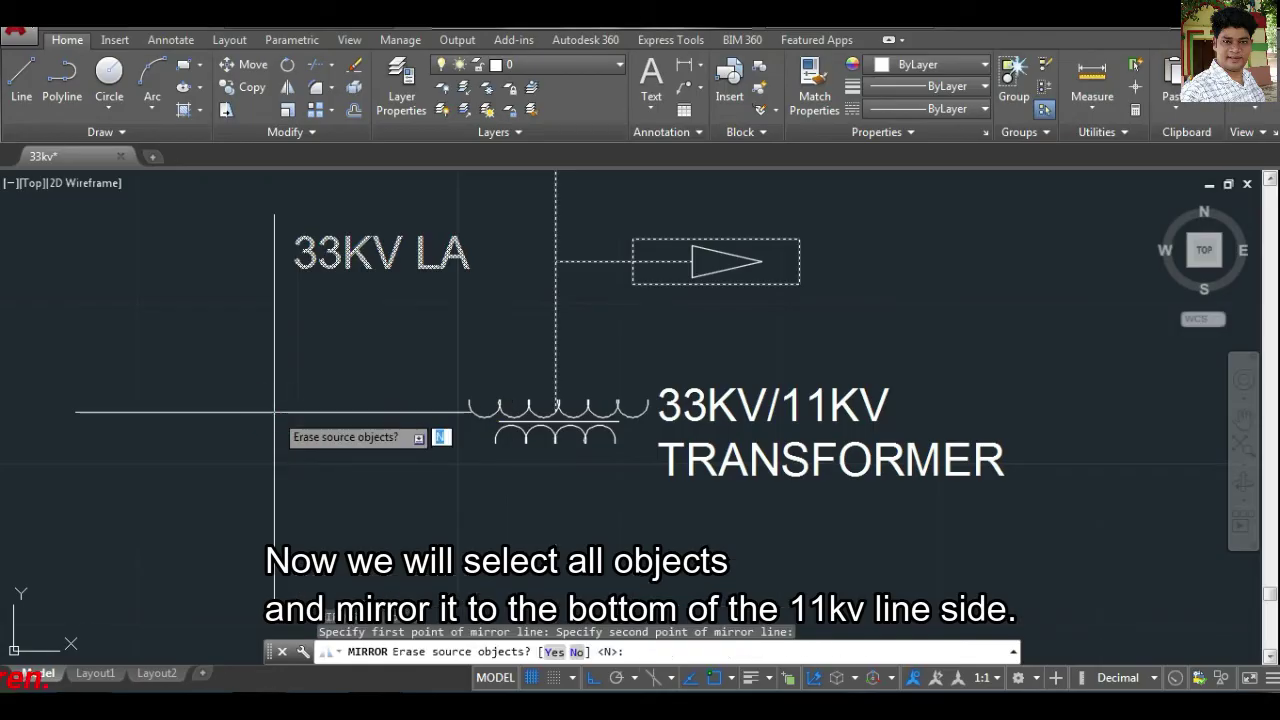
pyautogui.press('Return')
# Mirror the arrester's triangle into the lower LA box.
pyautogui.moveTo(754, 324); pyautogui.dragTo(701, 259)
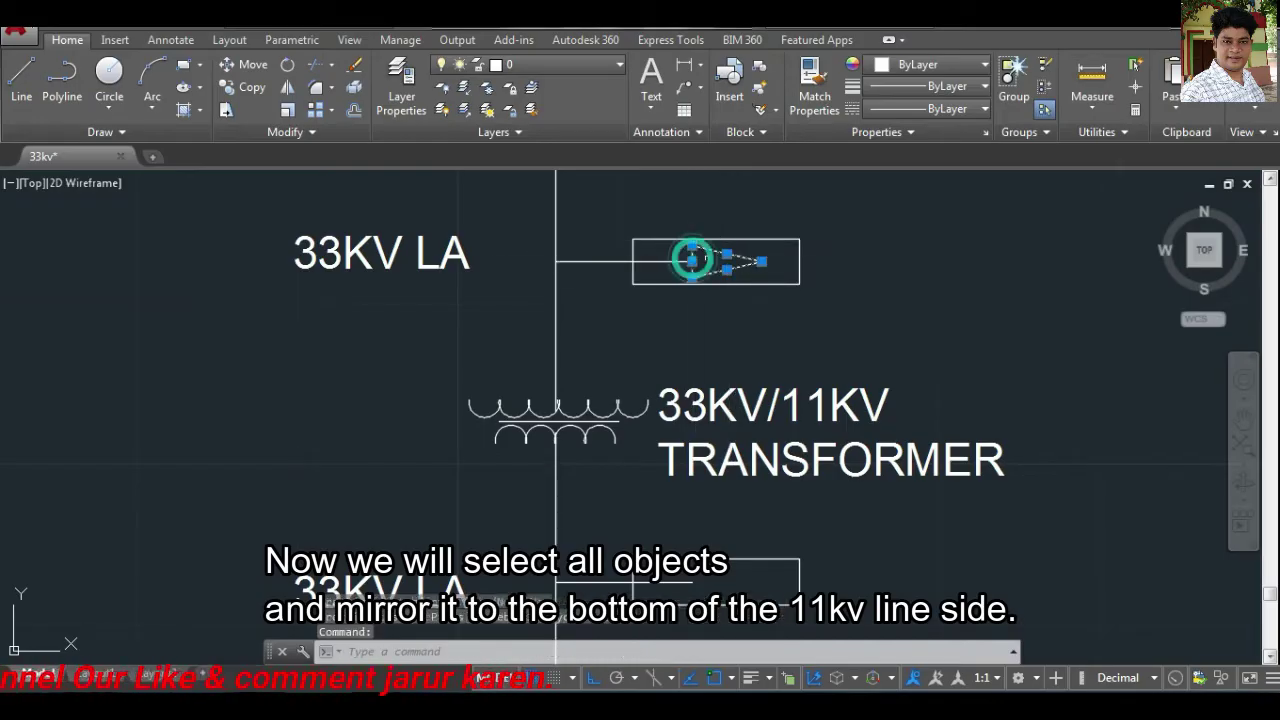
pyautogui.write('Mi')
pyautogui.press('Return')
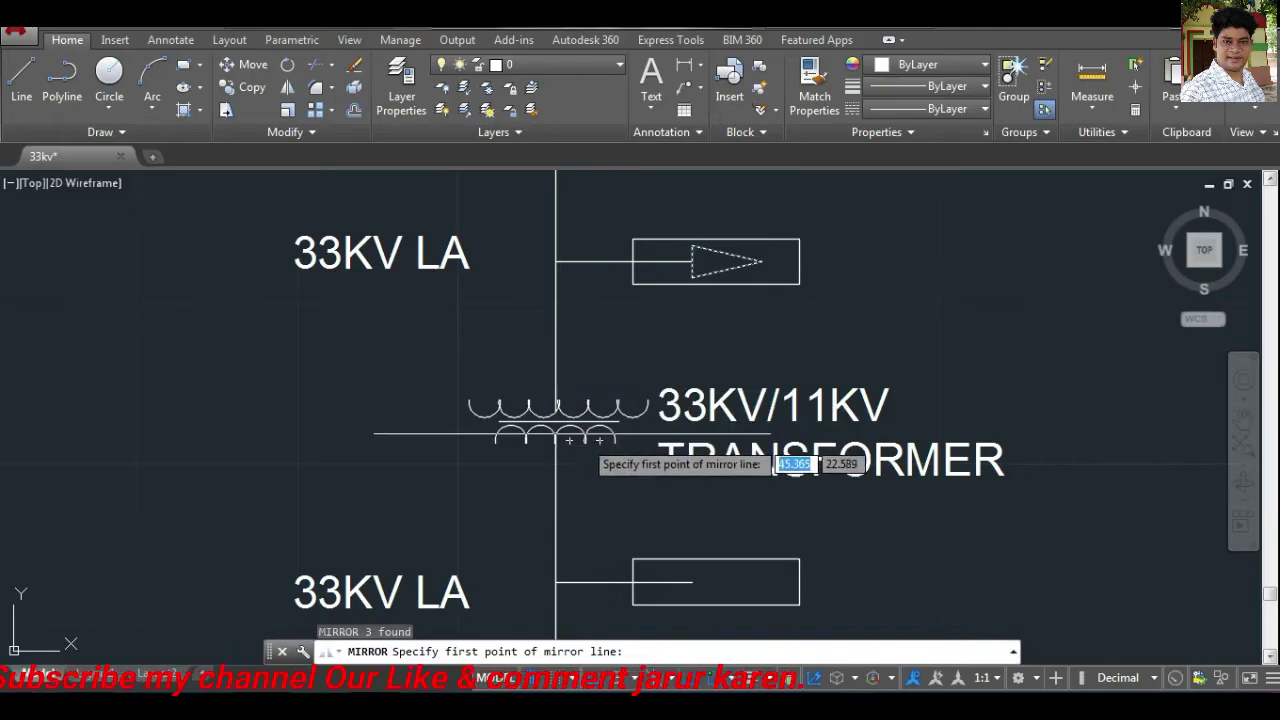
pyautogui.click(500, 421)
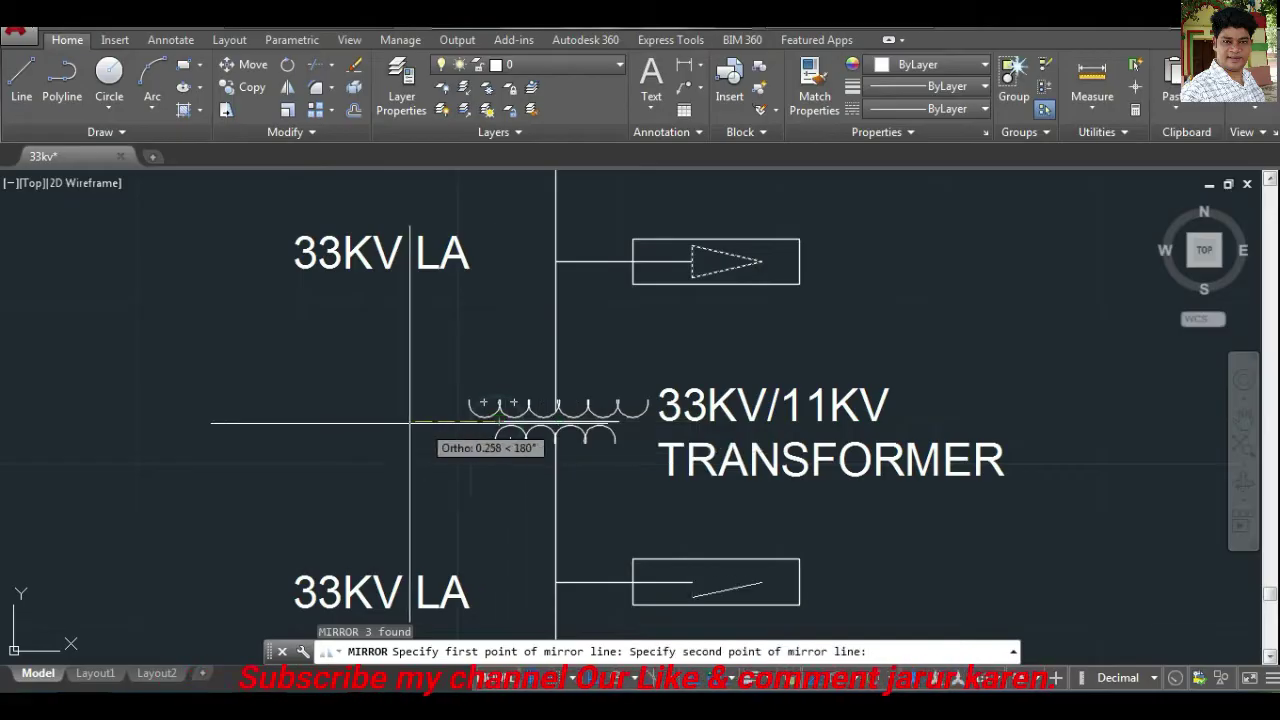
pyautogui.click(409, 421)
pyautogui.press('Return')
pyautogui.scroll(-4, 930, 600)
pyautogui.moveTo(880, 608); pyautogui.dragTo(740, 390, button='middle')
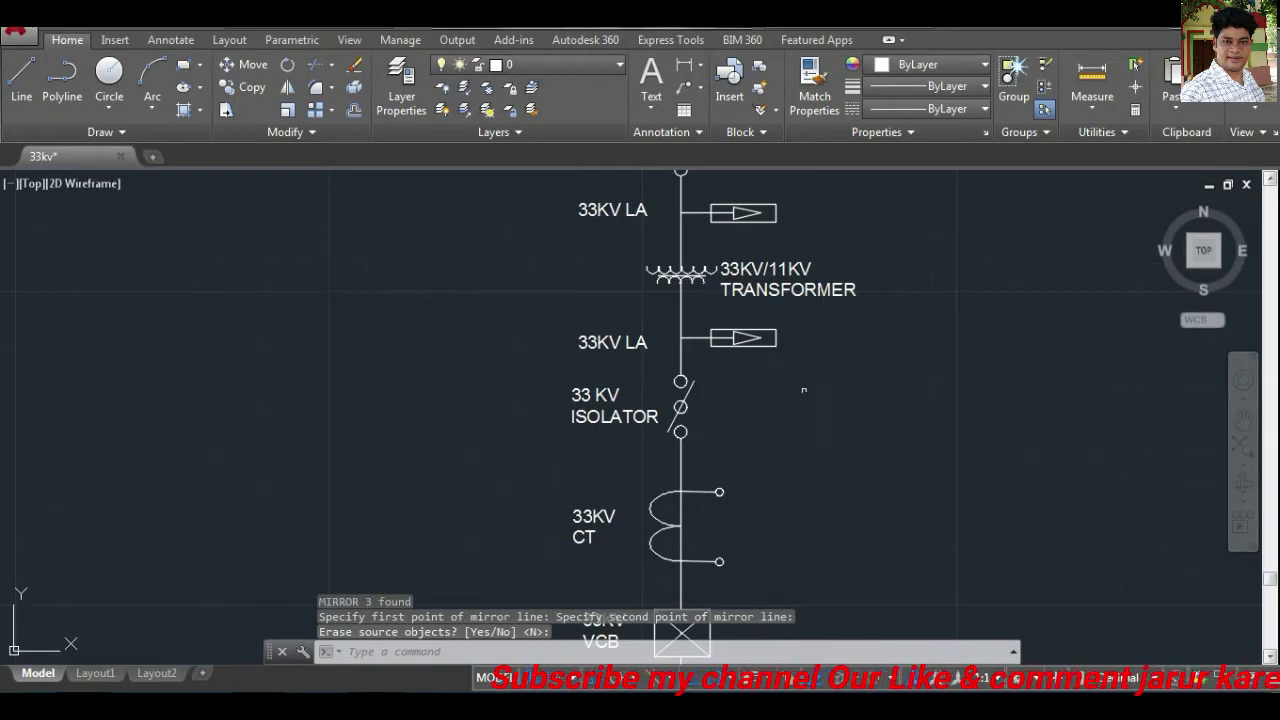
pyautogui.scroll(3, 605, 340)
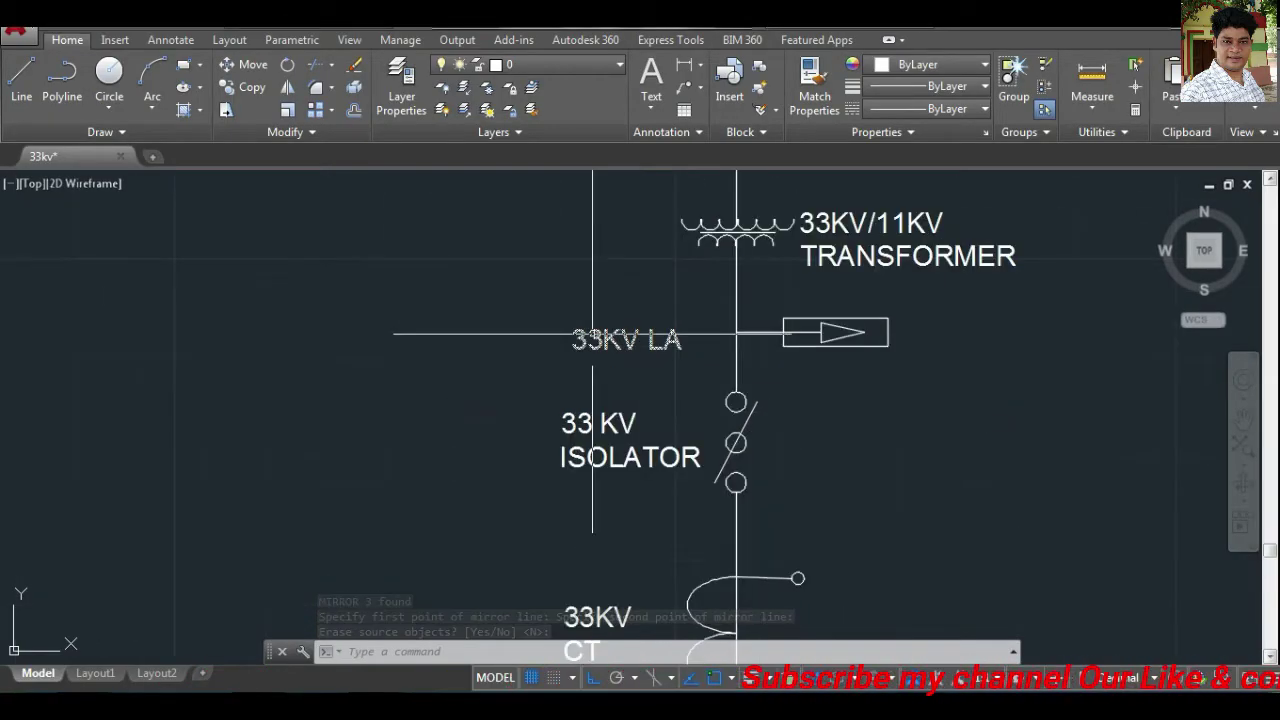
# Change the lower LA and isolator labels from 33KV to 11KV.
pyautogui.doubleClick(601, 345)
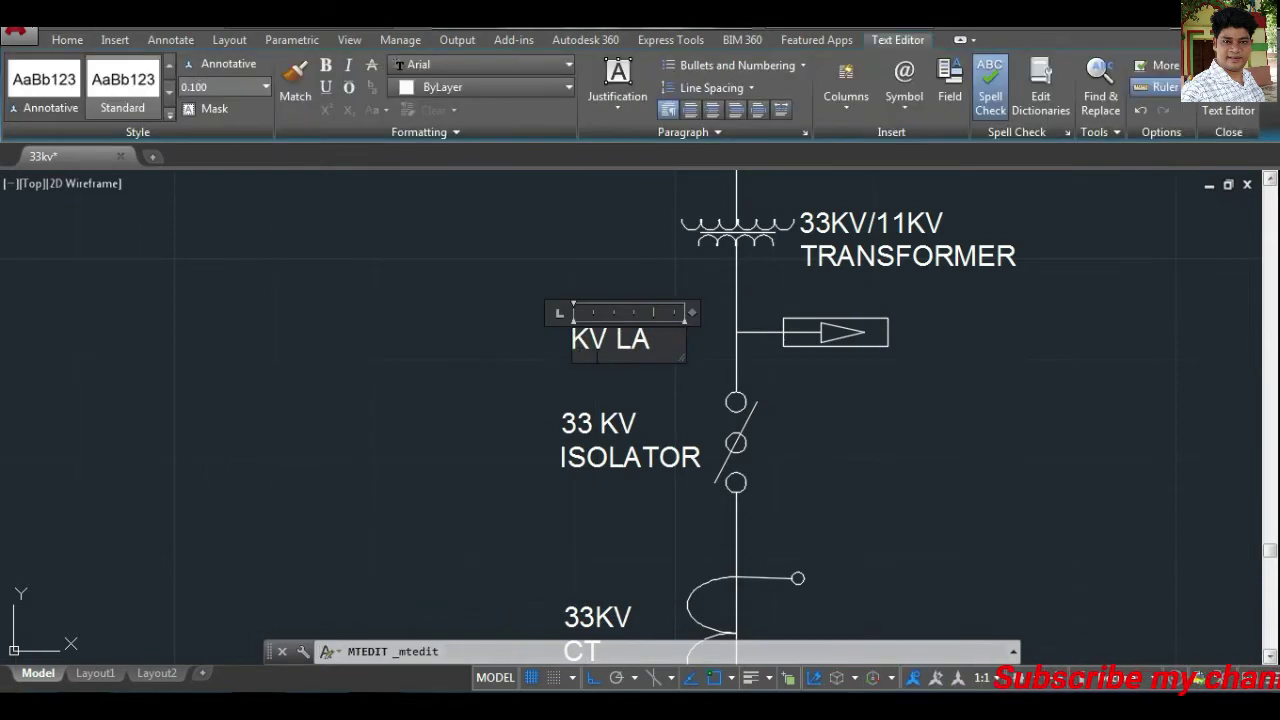
pyautogui.write('11')
pyautogui.click(595, 378)
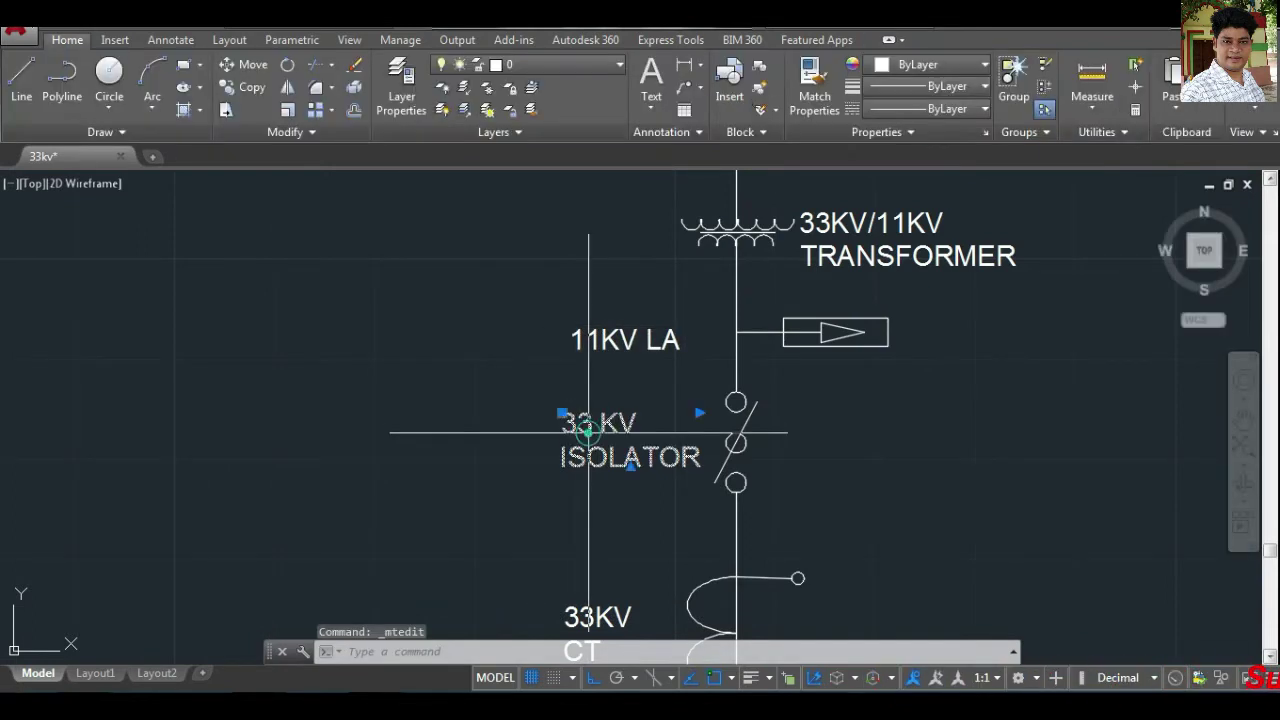
pyautogui.doubleClick(588, 427)
pyautogui.press('BackSpace')
pyautogui.write('11')
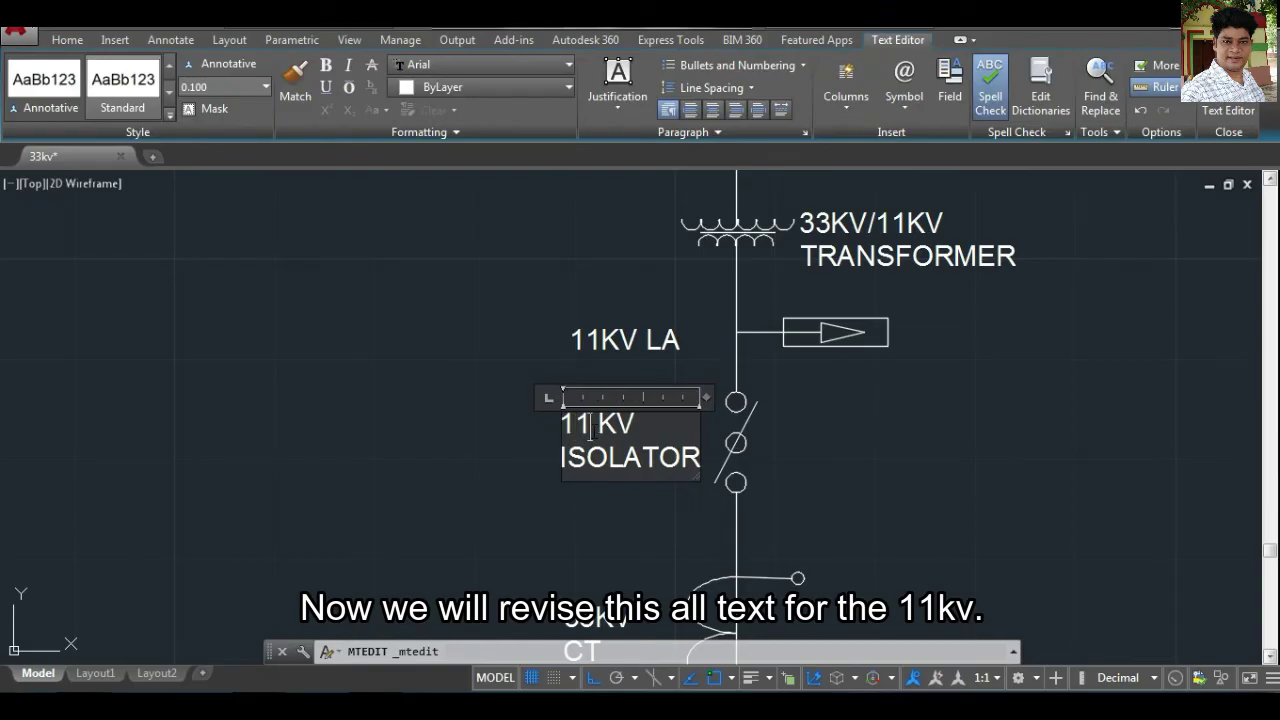
pyautogui.moveTo(590, 427); pyautogui.dragTo(590, 700, button='middle')
pyautogui.moveTo(631, 255); pyautogui.dragTo(638, 325, button='middle')
pyautogui.scroll(-2, 595, 334)
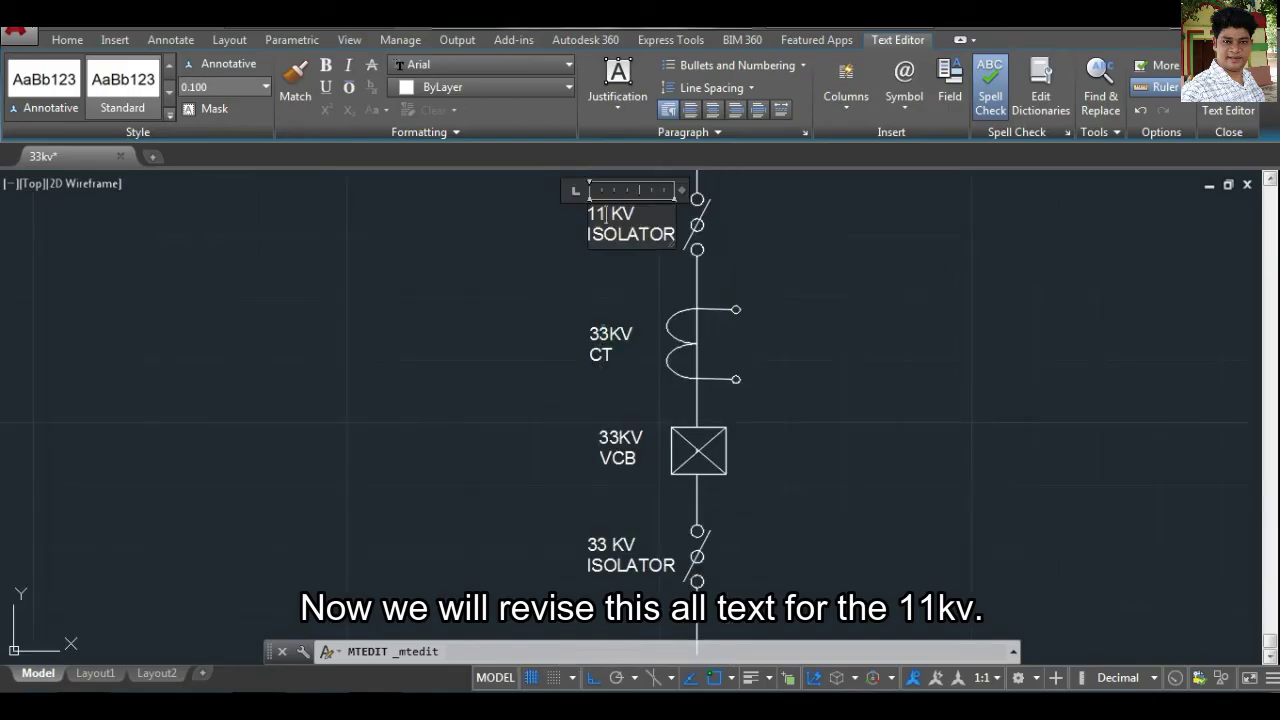
pyautogui.click(600, 337)
# Relabel the lower CT, VCB and bottom isolator as 11KV.
pyautogui.doubleClick(608, 340)
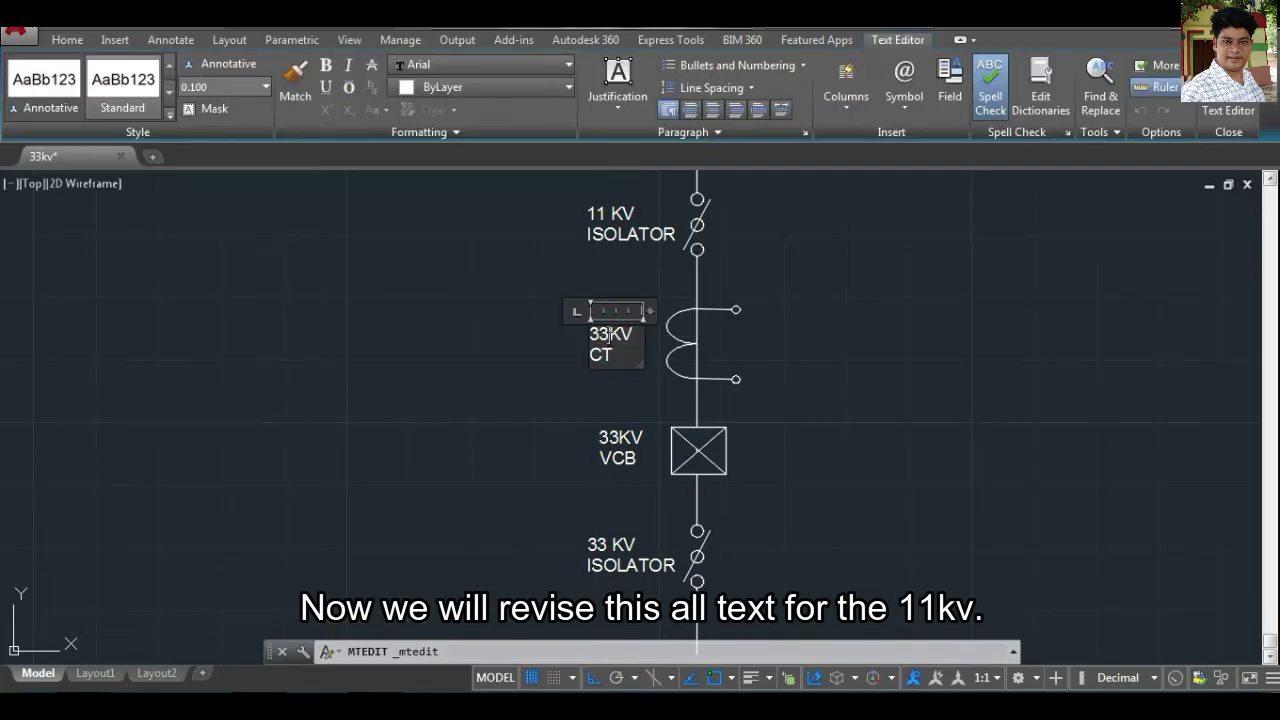
pyautogui.write('11')
pyautogui.click(600, 430)
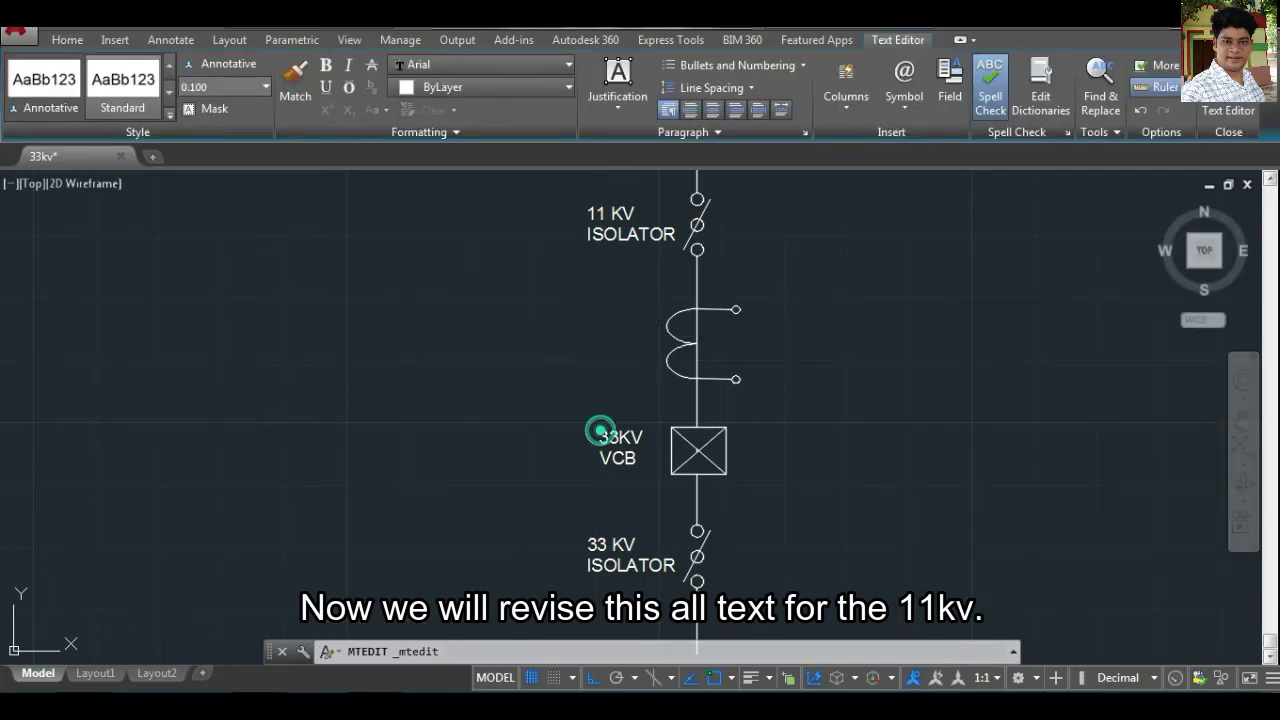
pyautogui.doubleClick(614, 440)
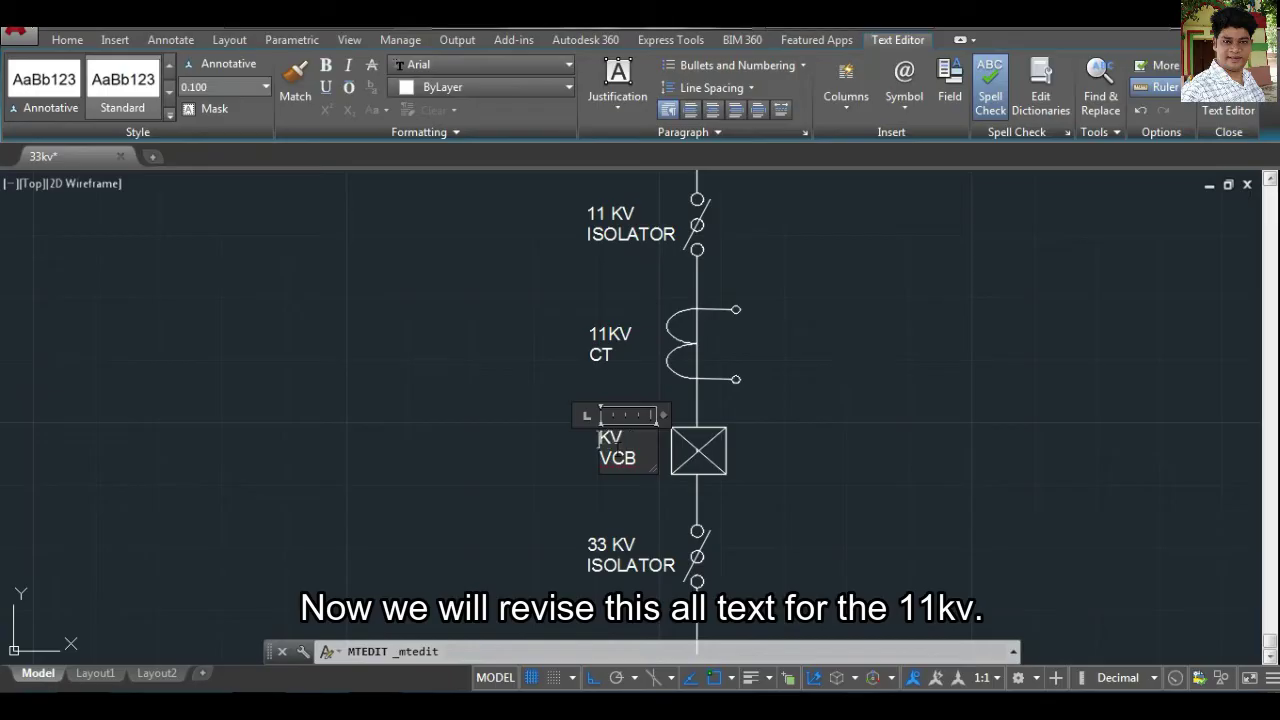
pyautogui.write('11')
pyautogui.click(797, 478)
pyautogui.moveTo(797, 478); pyautogui.dragTo(743, 334, button='middle')
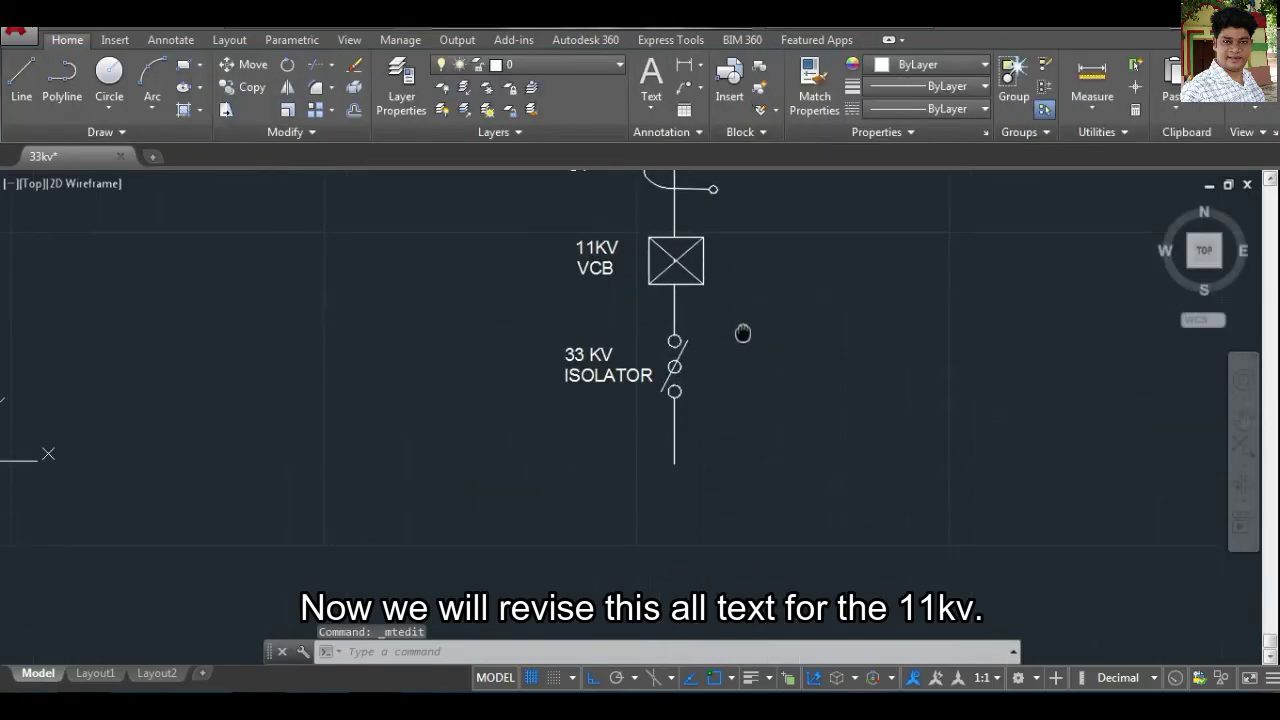
pyautogui.doubleClick(576, 349)
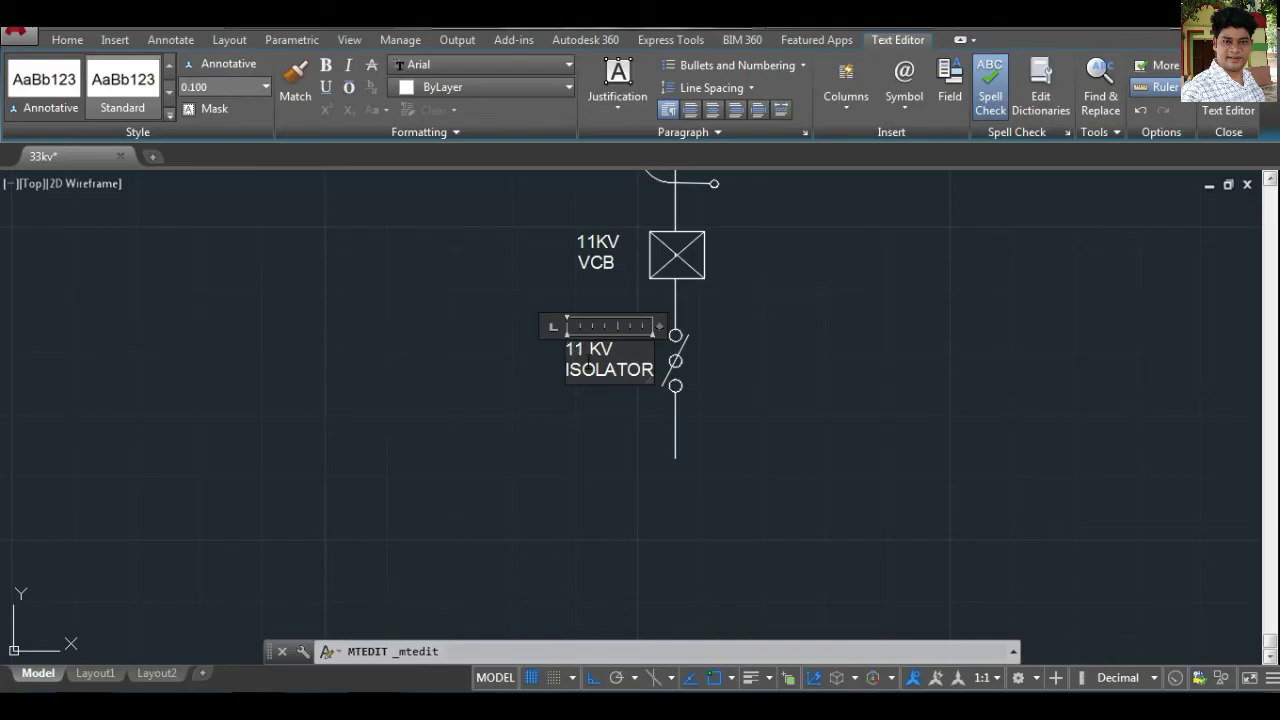
pyautogui.click(820, 518)
pyautogui.scroll(-3, 770, 478)
pyautogui.moveTo(776, 384); pyautogui.dragTo(521, 543, button='middle')
pyautogui.scroll(-2, 521, 543)
pyautogui.scroll(2, 560, 508)
# Copy the whole feeder further right onto the 33kV bus bar.
pyautogui.moveTo(580, 409); pyautogui.dragTo(667, 432, button='middle')
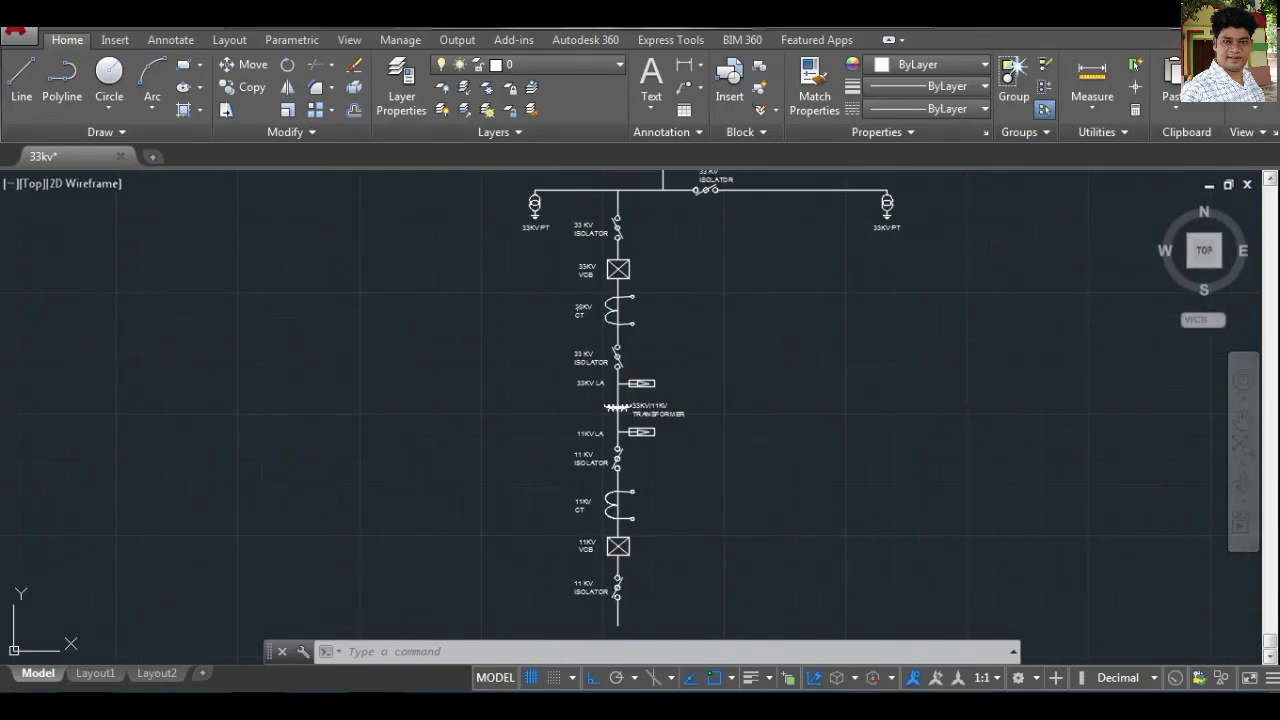
pyautogui.click(656, 632)
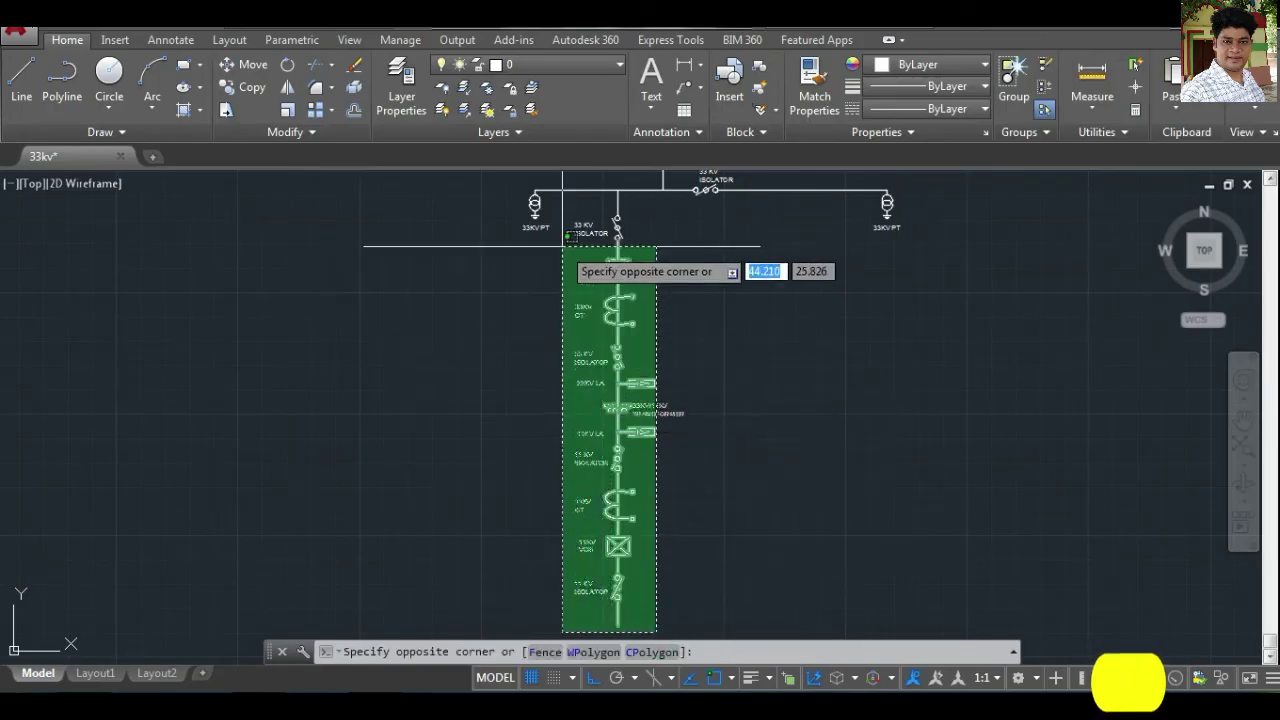
pyautogui.click(563, 189)
pyautogui.write('co')
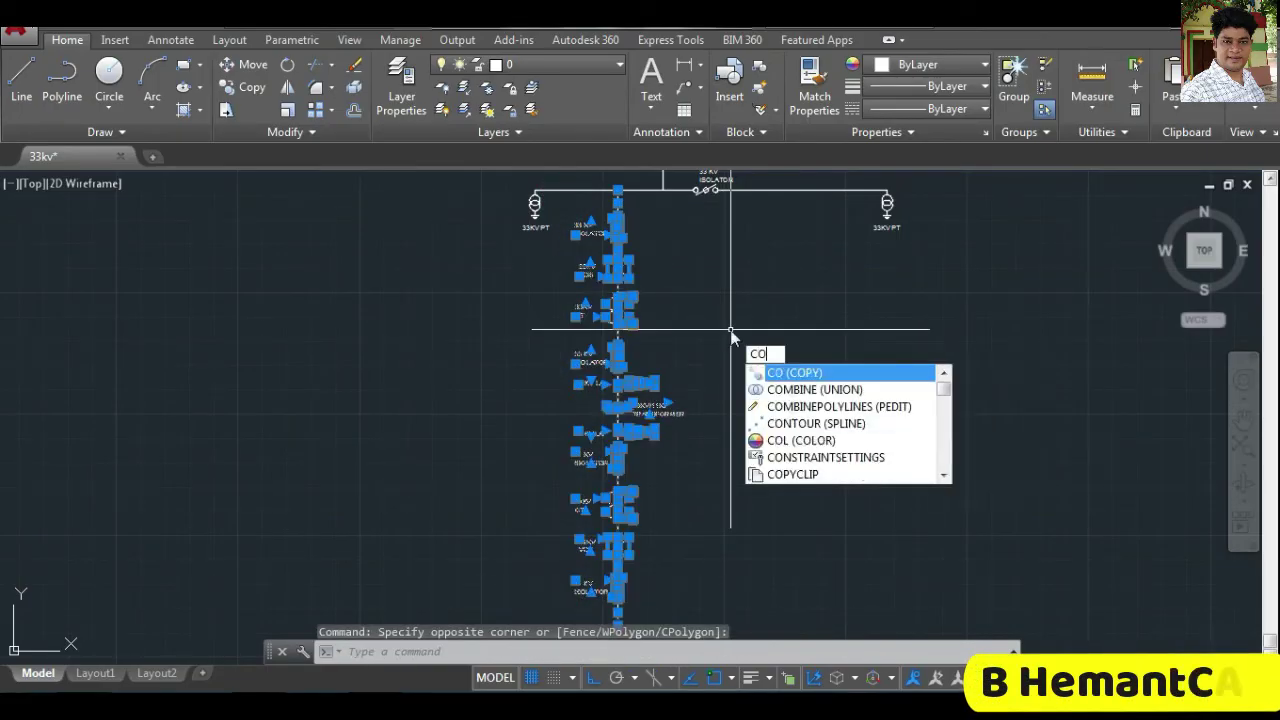
pyautogui.press('Return')
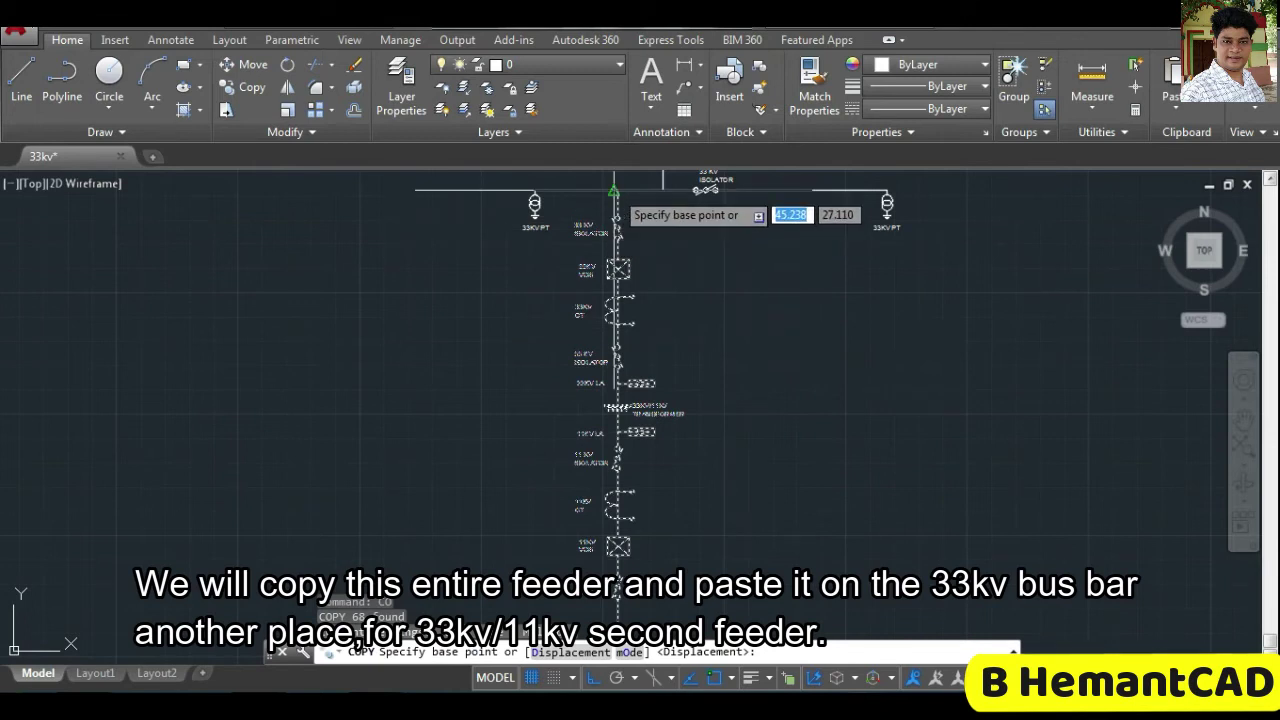
pyautogui.click(617, 190)
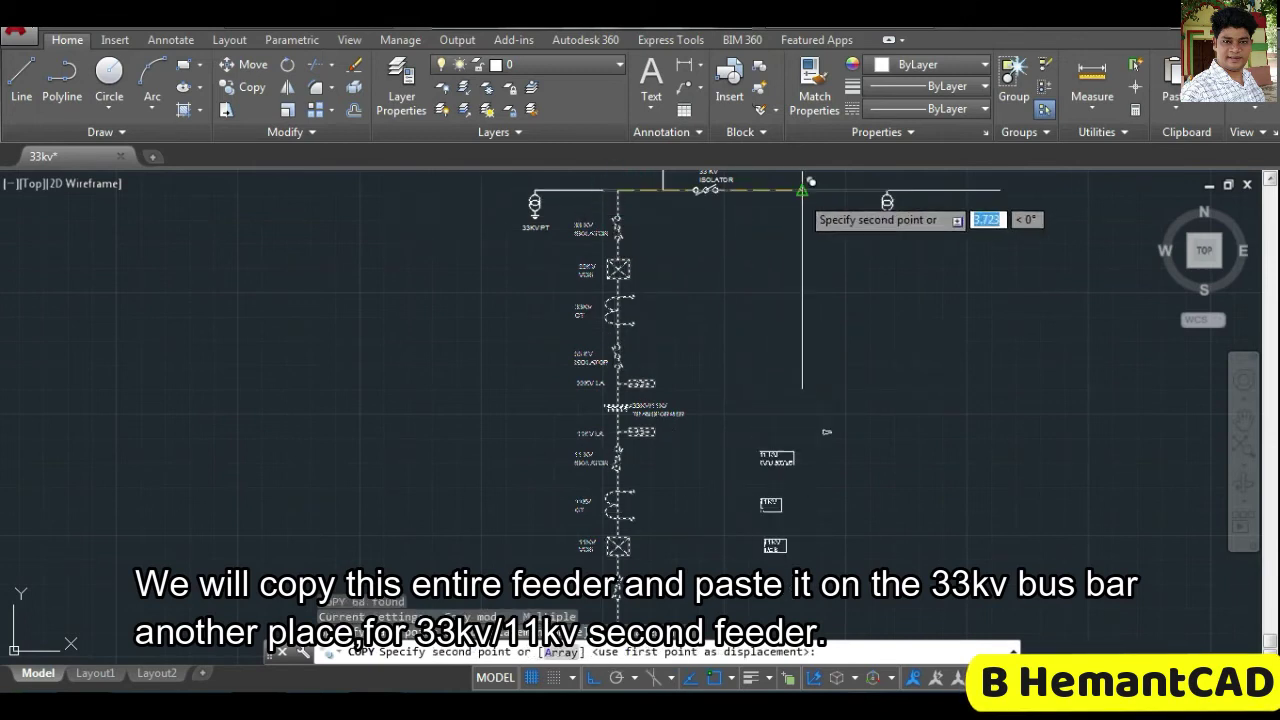
pyautogui.click(812, 188)
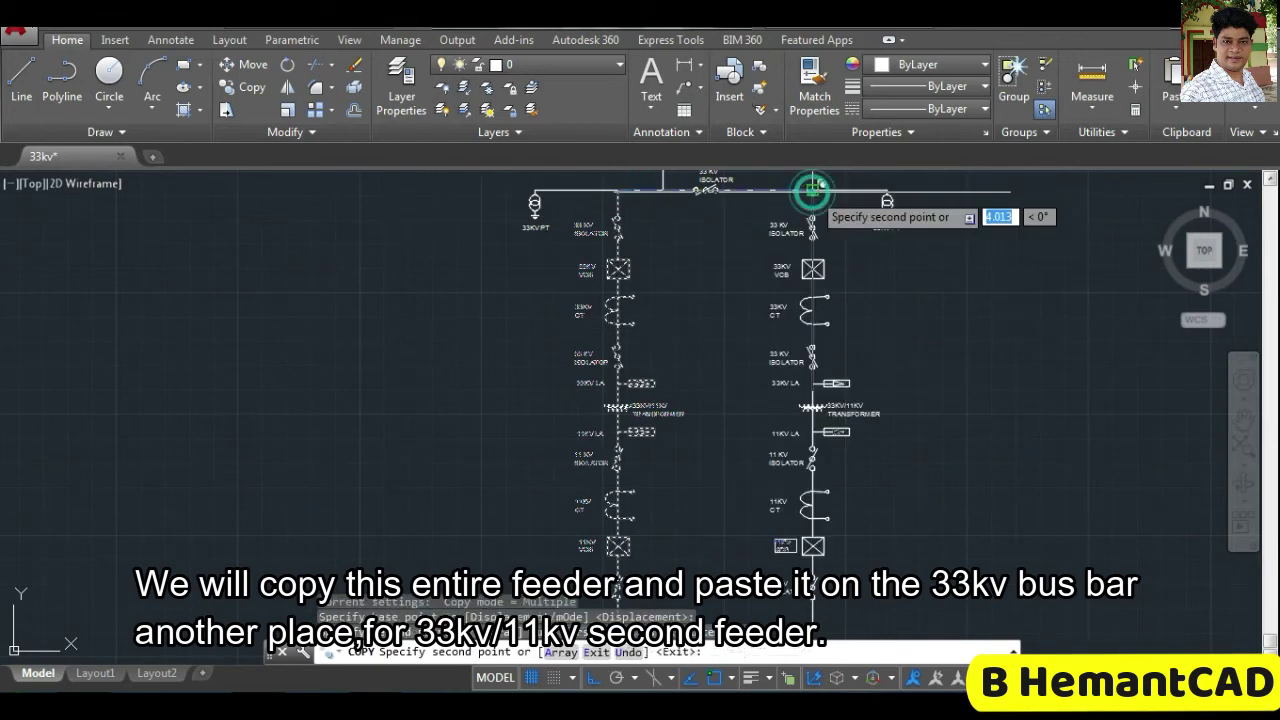
pyautogui.press('Return')
# Select the 33kV bus bar segment with both PTs.
pyautogui.scroll(-1, 894, 257)
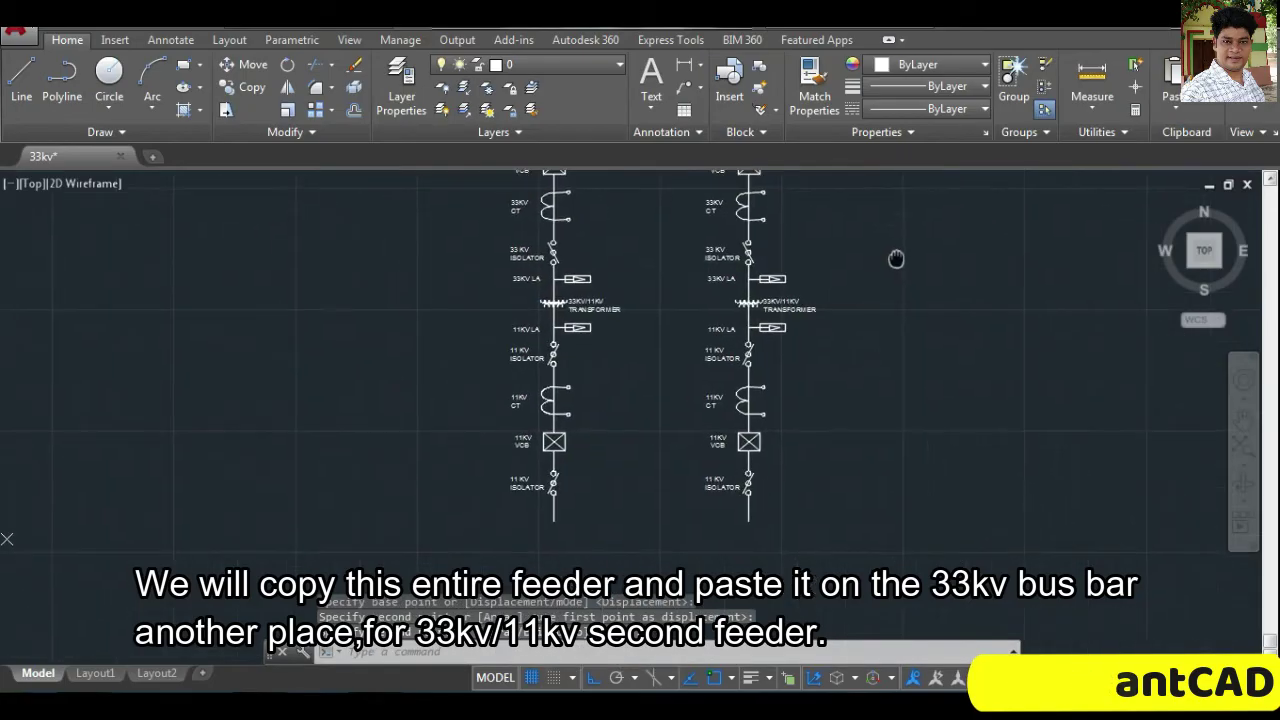
pyautogui.scroll(1, 880, 440)
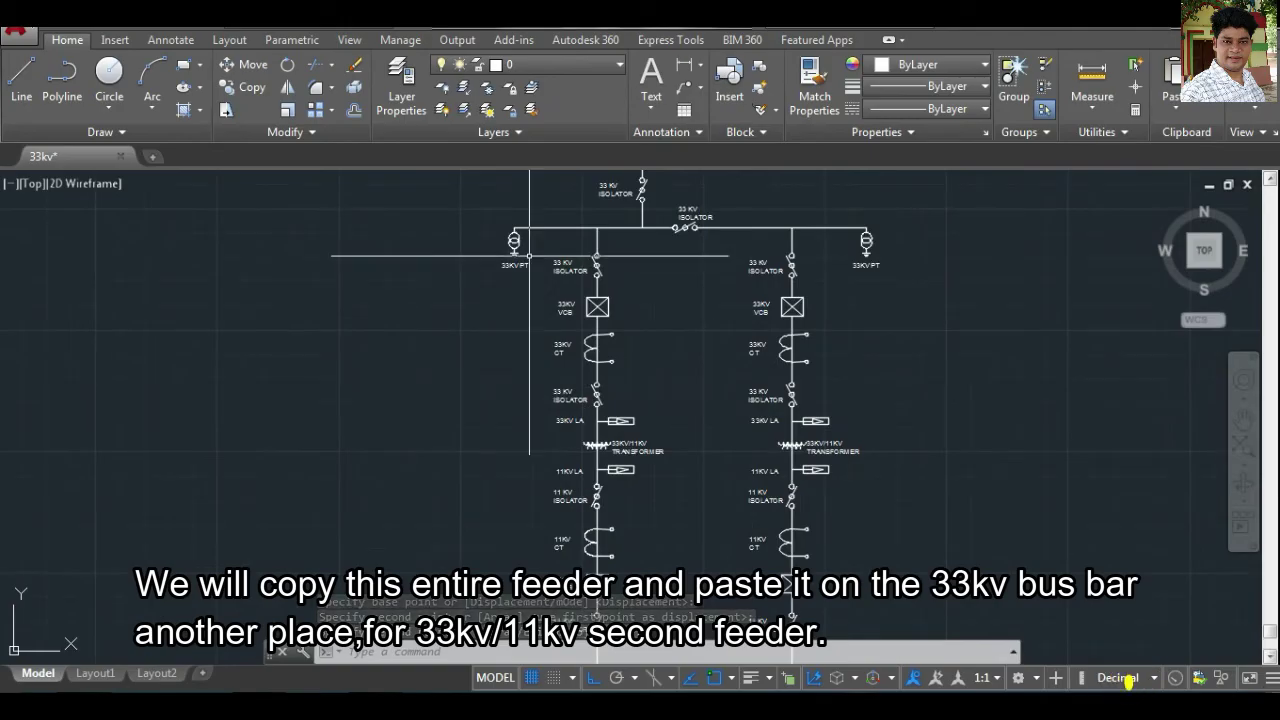
pyautogui.moveTo(531, 289); pyautogui.dragTo(508, 217)
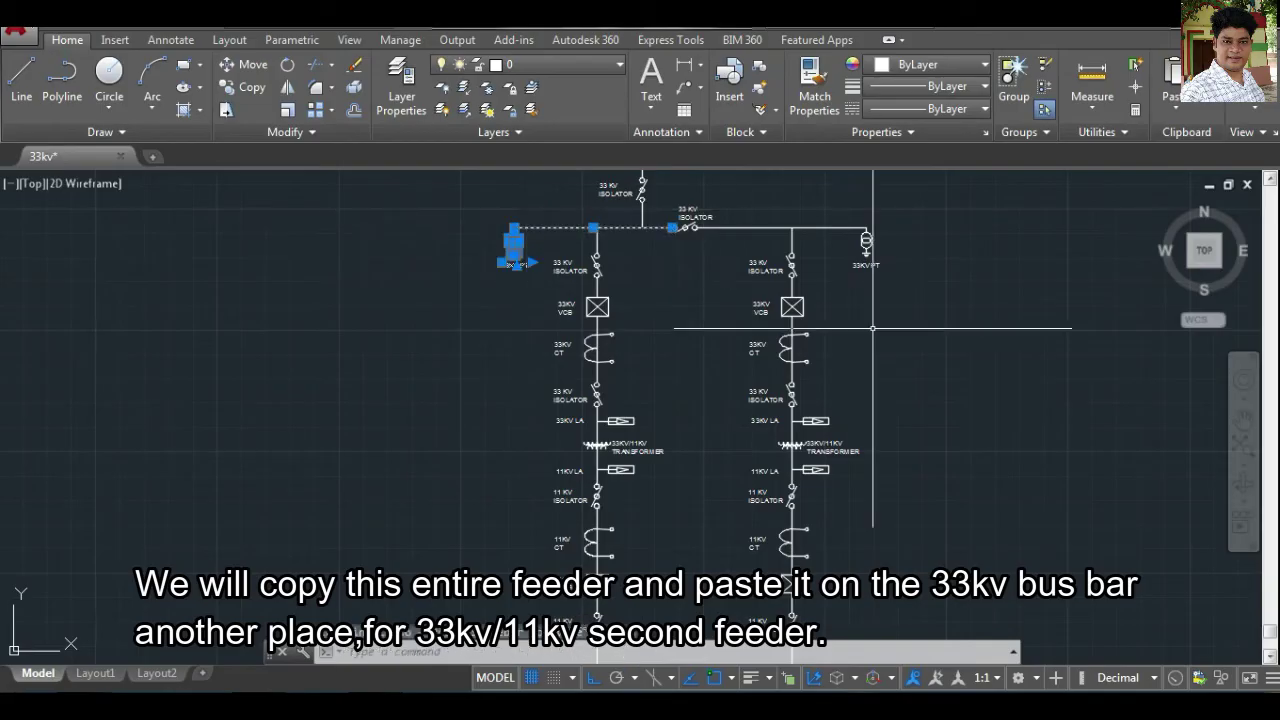
pyautogui.moveTo(873, 327); pyautogui.dragTo(833, 217)
pyautogui.moveTo(725, 250)
pyautogui.mouseDown()
pyautogui.moveTo(700, 260)
pyautogui.moveTo(674, 210)
pyautogui.mouseUp()
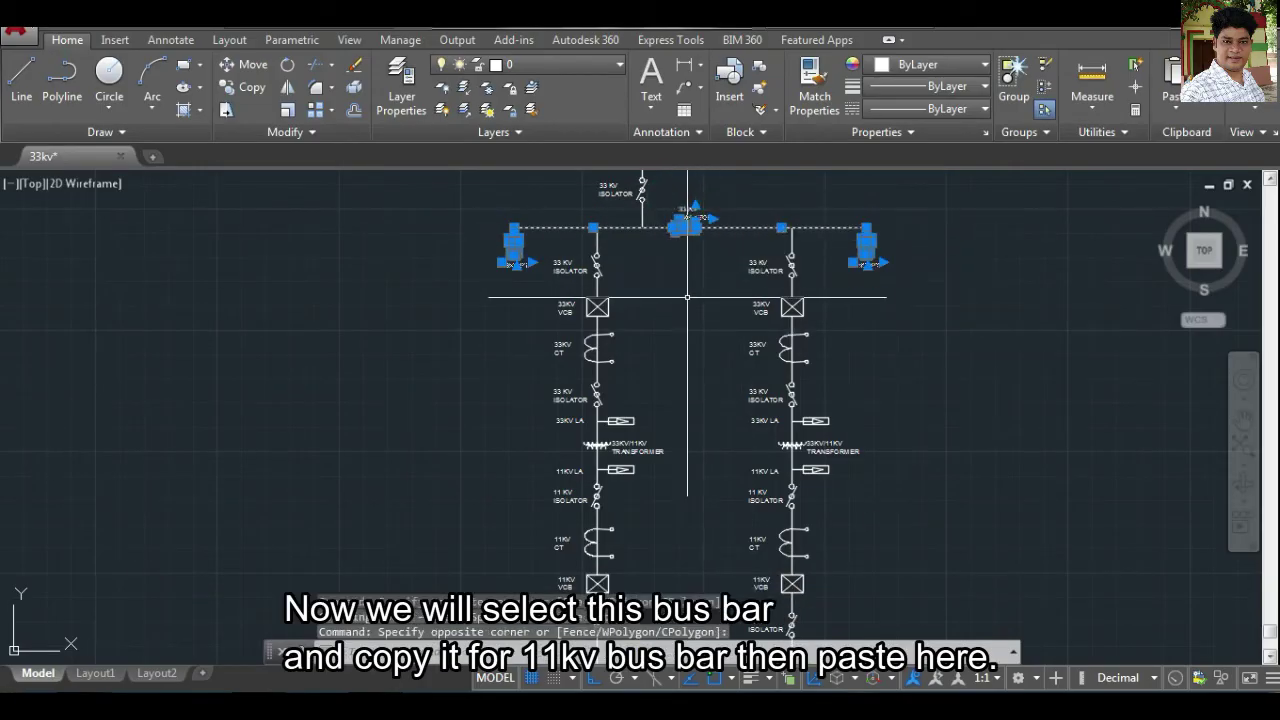
# Copy the 33kV bus bar, PTs and isolator below both feeders.
pyautogui.write('CO')
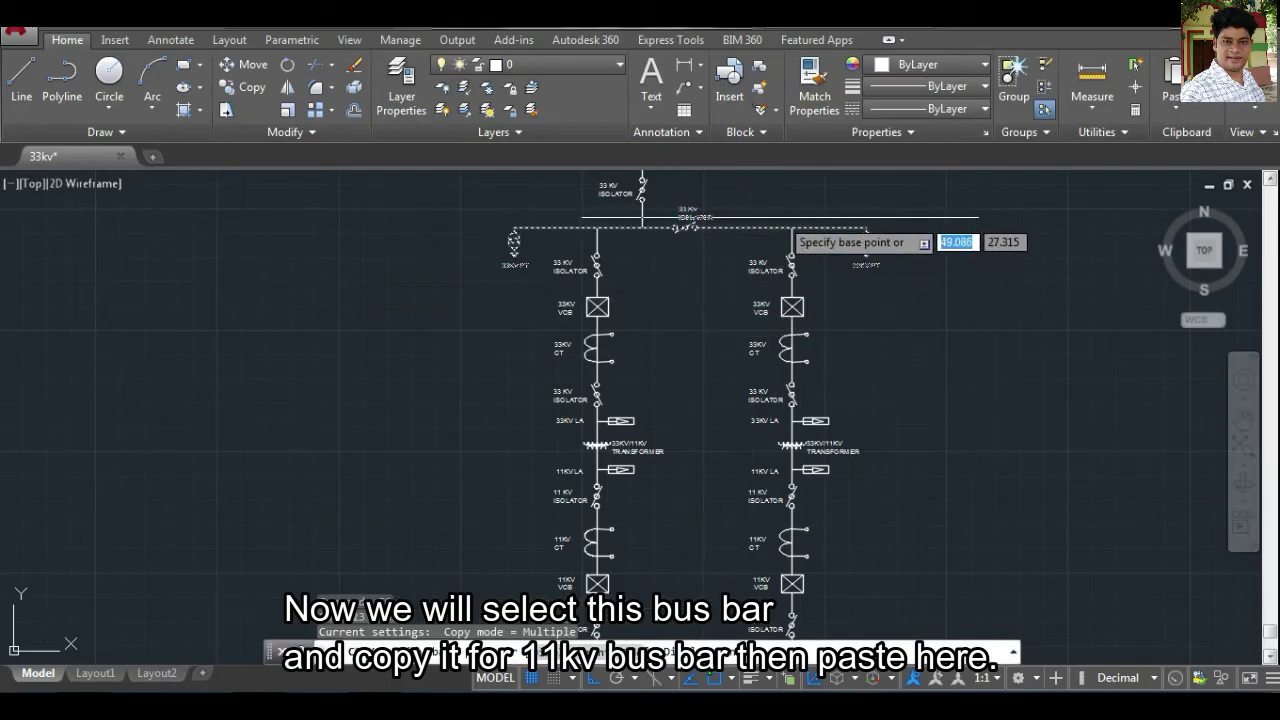
pyautogui.click(792, 226)
pyautogui.scroll(-4, 829, 388)
pyautogui.click(808, 489)
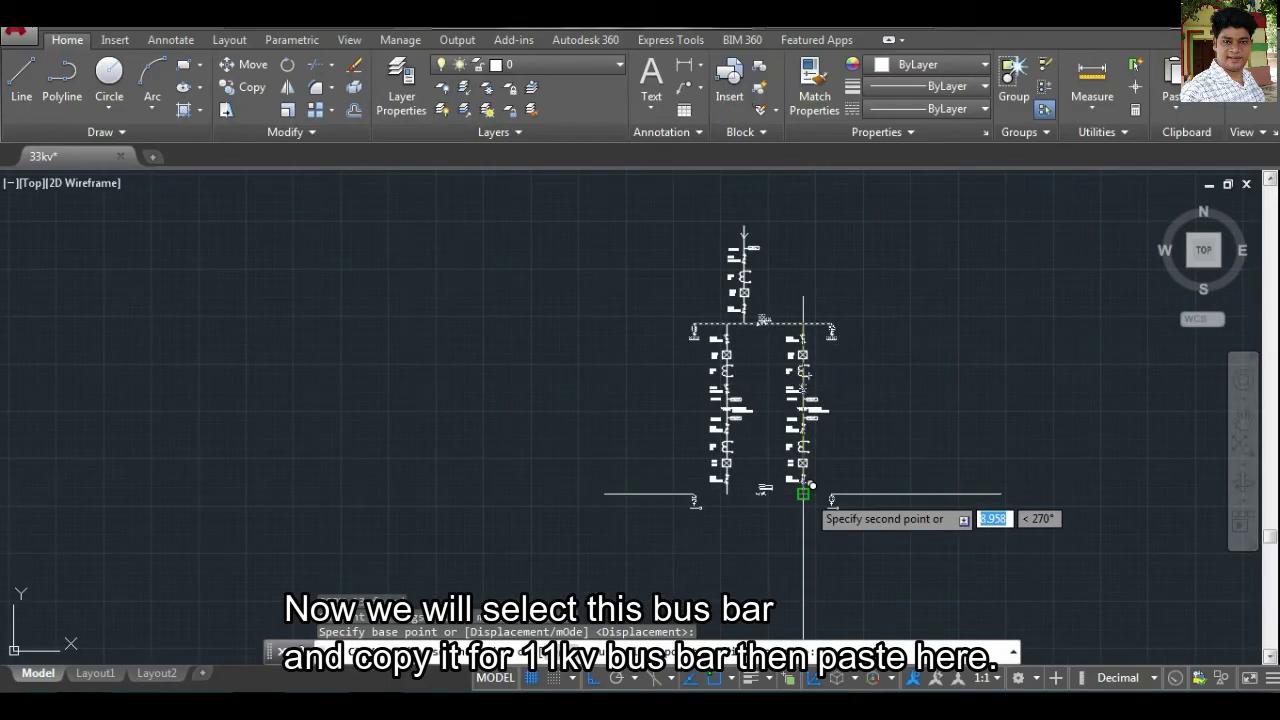
pyautogui.press('Escape')
pyautogui.scroll(4, 745, 460)
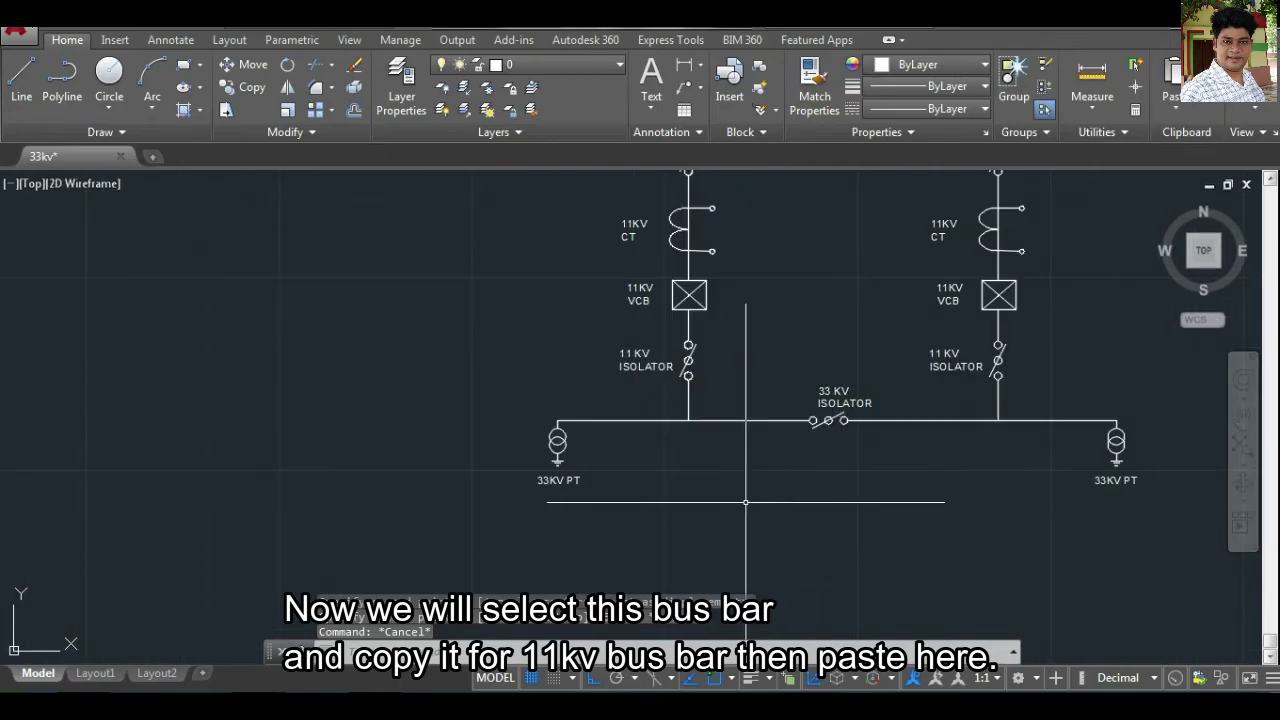
pyautogui.scroll(1, 784, 473)
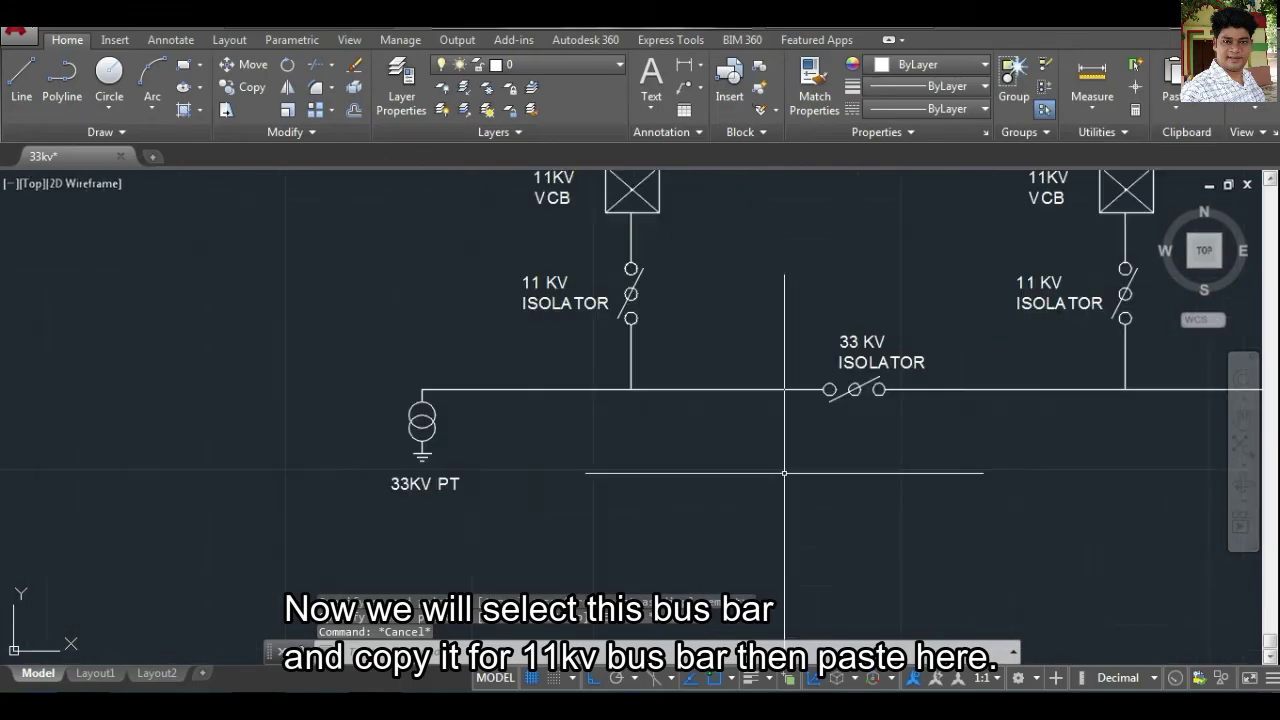
# Relabel the copied coupler '11 KV ISOLATOR' and both PTs '11KV PT'.
pyautogui.doubleClick(860, 350)
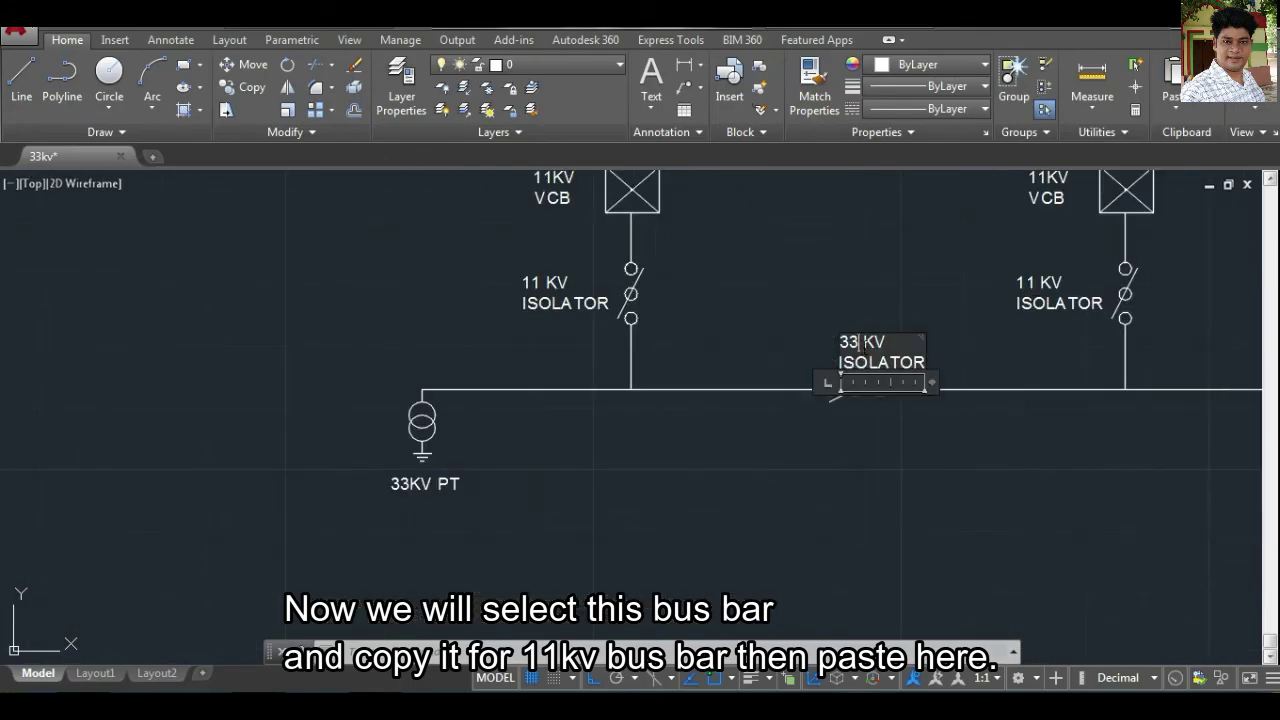
pyautogui.click(751, 430)
pyautogui.doubleClick(423, 486)
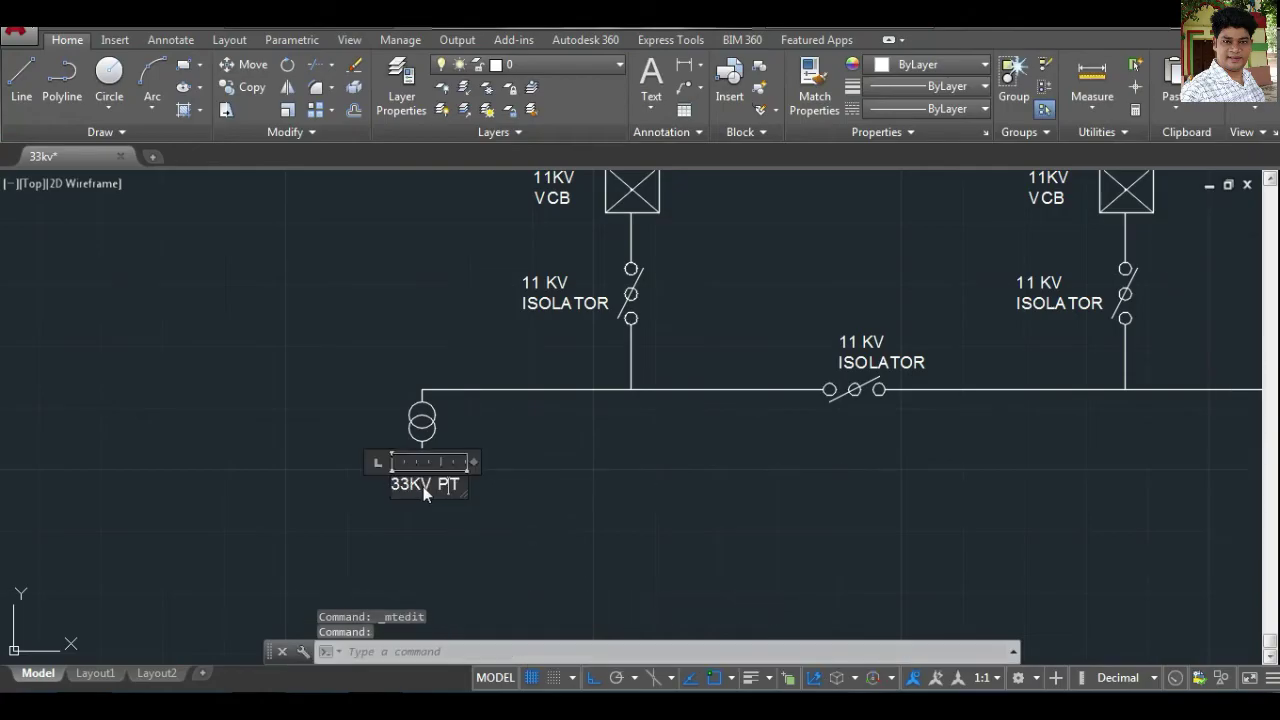
pyautogui.press('BackSpace')
pyautogui.press('BackSpace')
pyautogui.write('11')
pyautogui.scroll(-2, 410, 518)
pyautogui.click(857, 505)
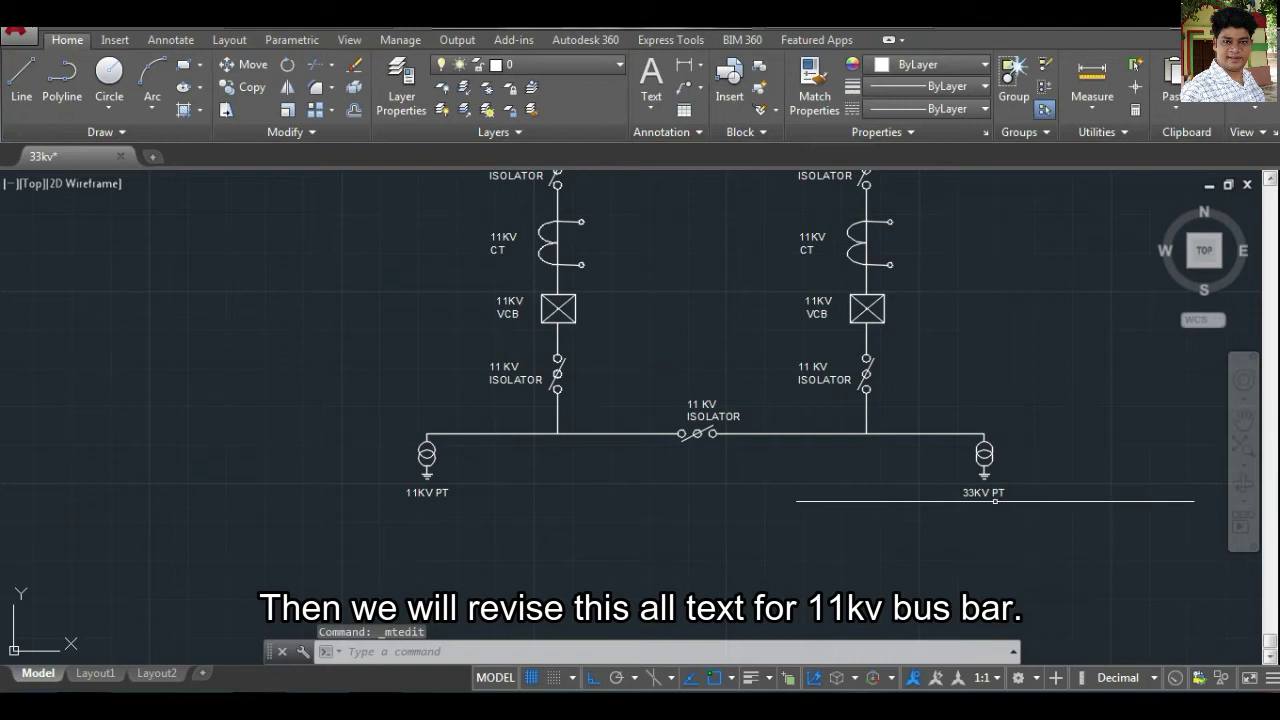
pyautogui.doubleClick(972, 493)
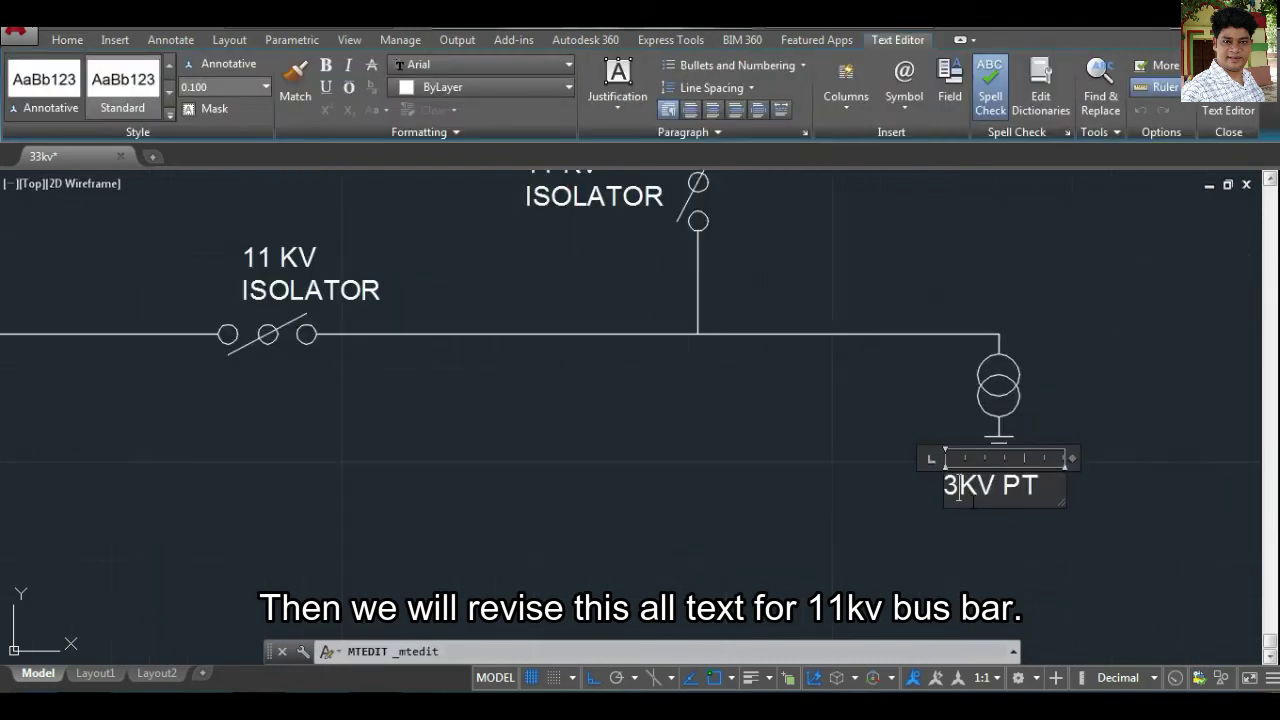
pyautogui.write('11')
pyautogui.scroll(1, 972, 500)
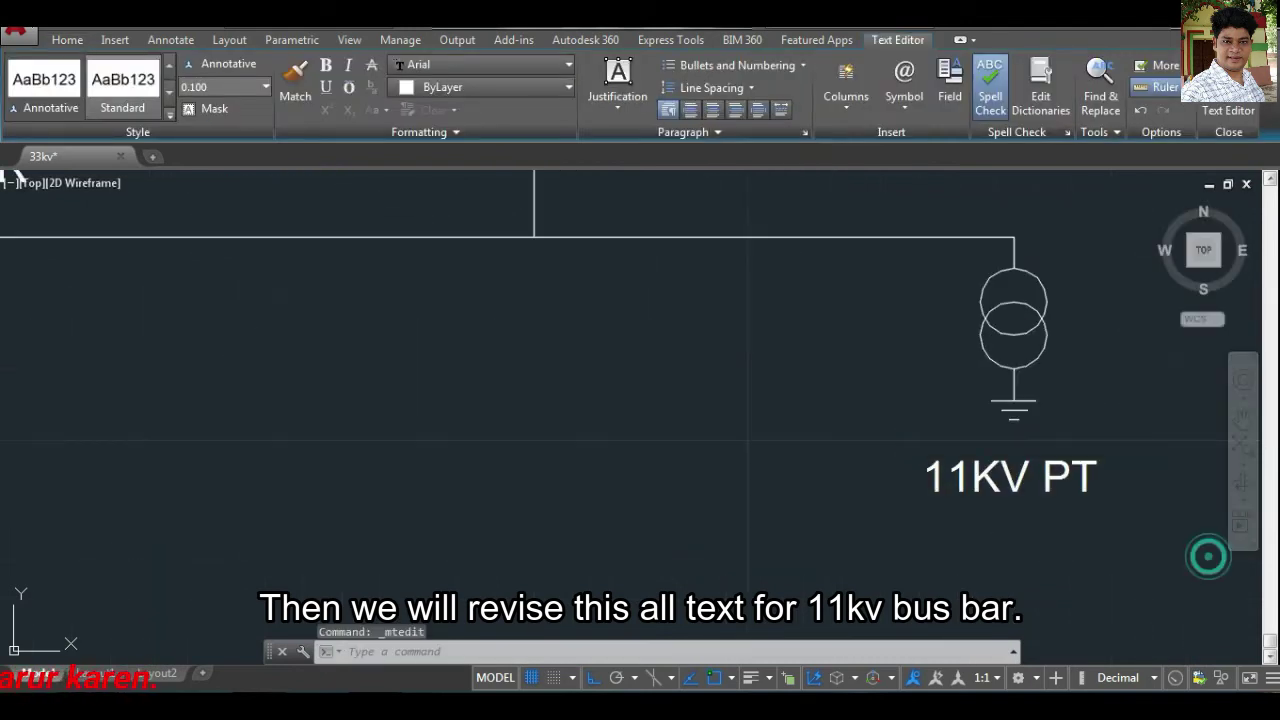
pyautogui.click(1206, 554)
pyautogui.scroll(-3, 943, 528)
pyautogui.scroll(-2, 755, 507)
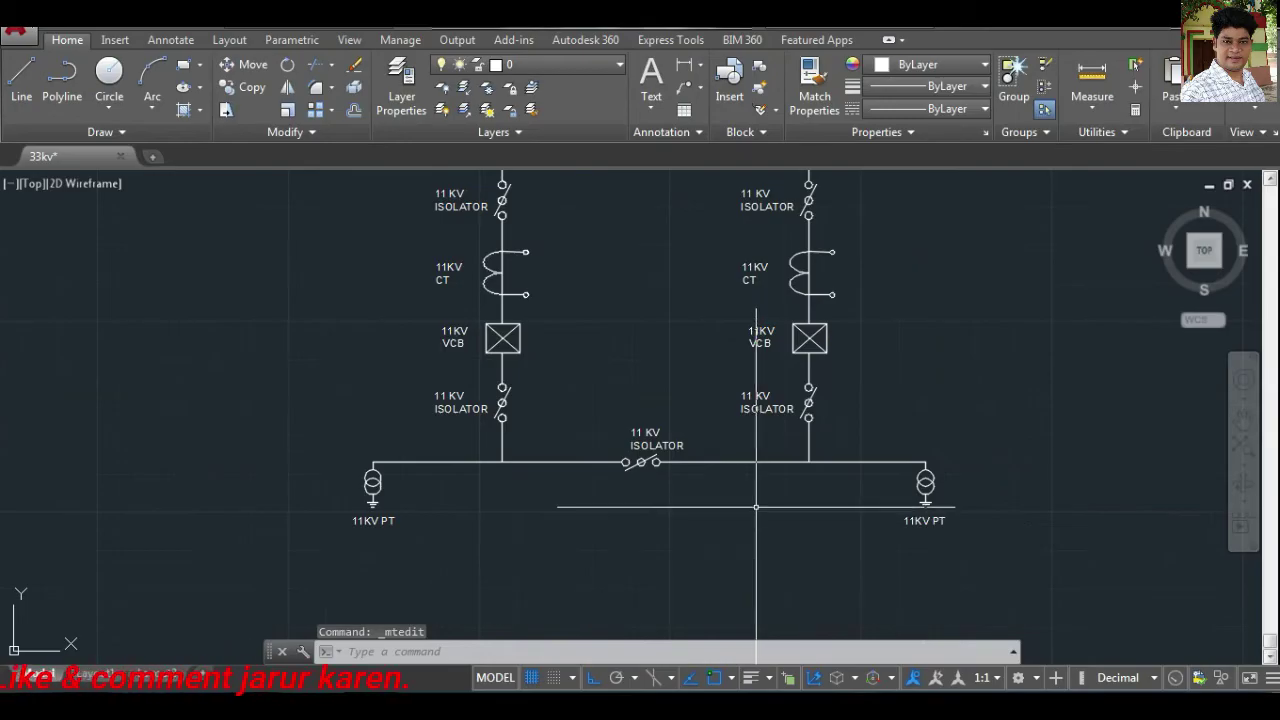
# Delete the extra 11 KV isolators under the left and right feeders' 11KV LA.
pyautogui.scroll(-2, 428, 457)
pyautogui.moveTo(600, 350); pyautogui.dragTo(606, 436, button='middle')
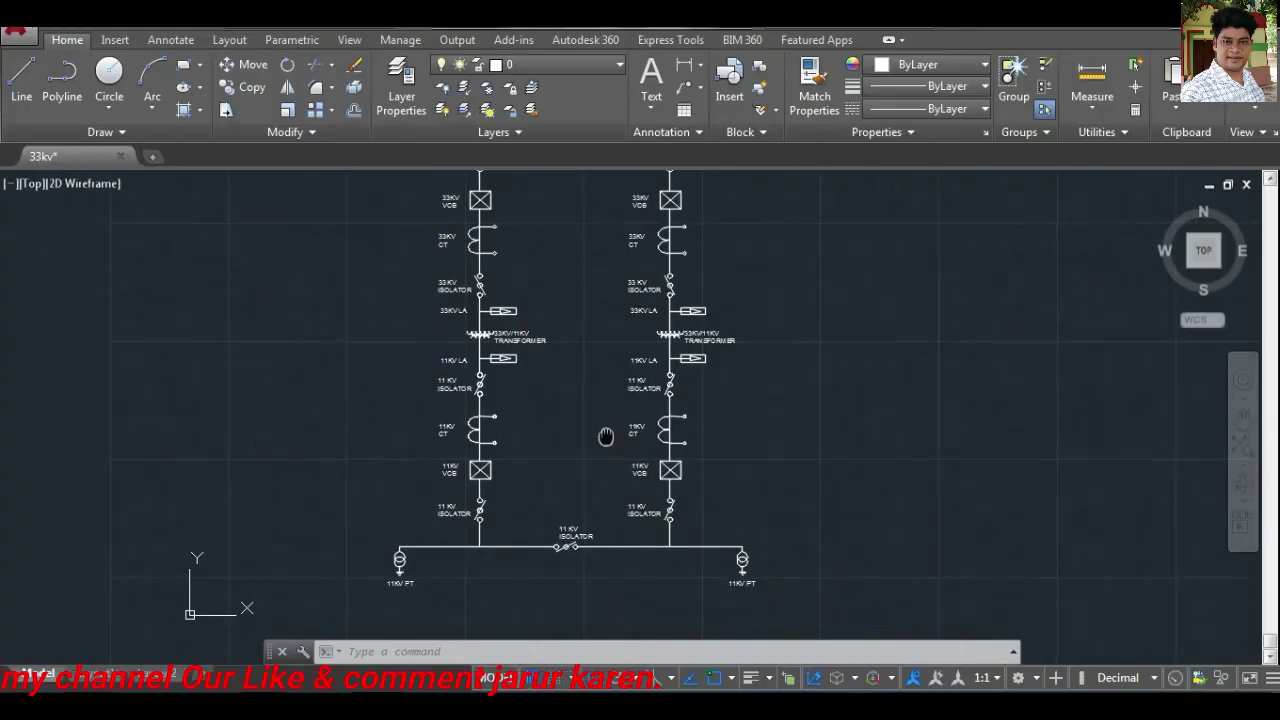
pyautogui.scroll(1, 546, 400)
pyautogui.scroll(1, 400, 360)
pyautogui.click(388, 360)
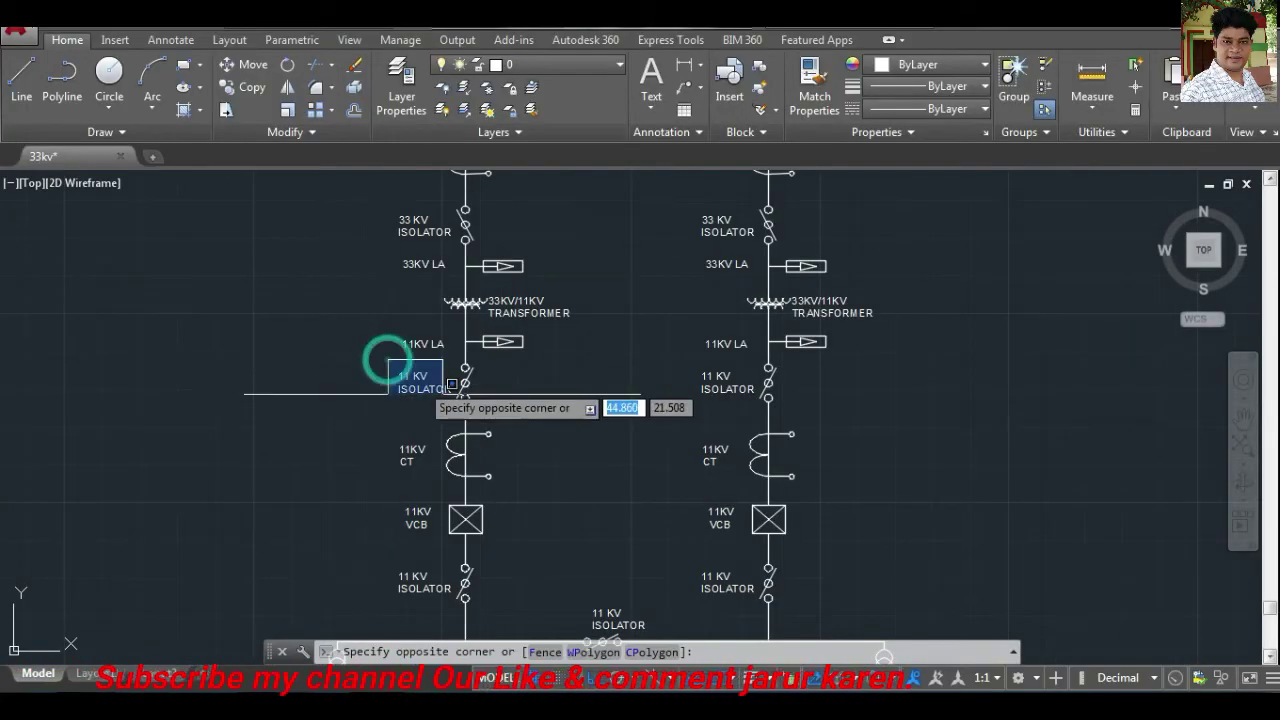
pyautogui.click(497, 403)
pyautogui.press('Delete')
pyautogui.click(665, 360)
pyautogui.click(798, 406)
pyautogui.press('Delete')
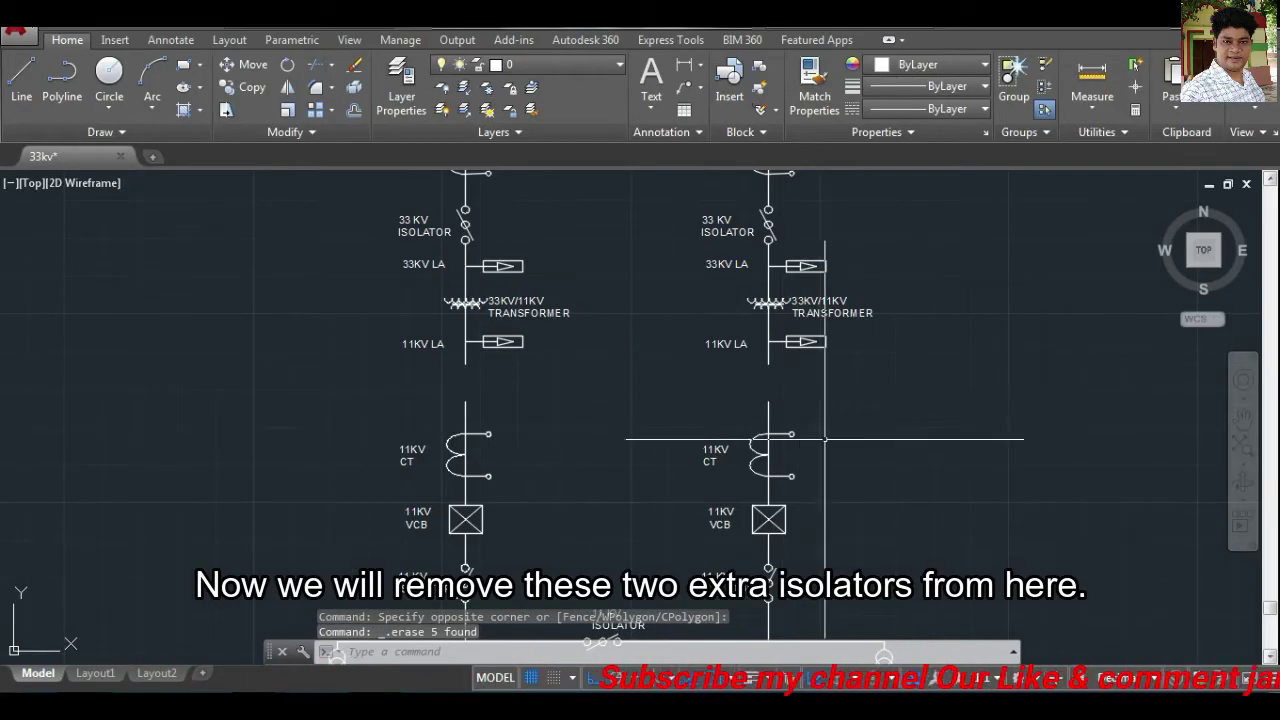
# Move the lower 11kV section up so it sits directly beneath the 11KV LA.
pyautogui.scroll(-2, 825, 438)
pyautogui.click(483, 357)
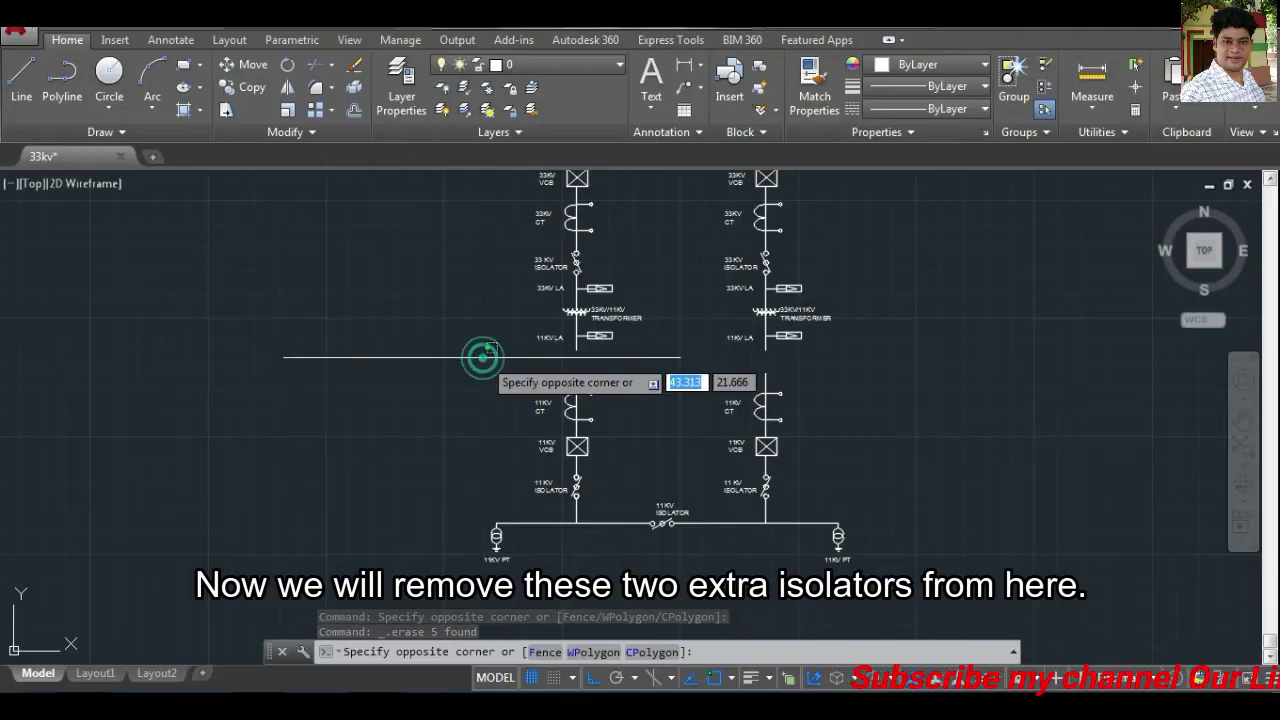
pyautogui.click(884, 600)
pyautogui.write('m')
pyautogui.press('Return')
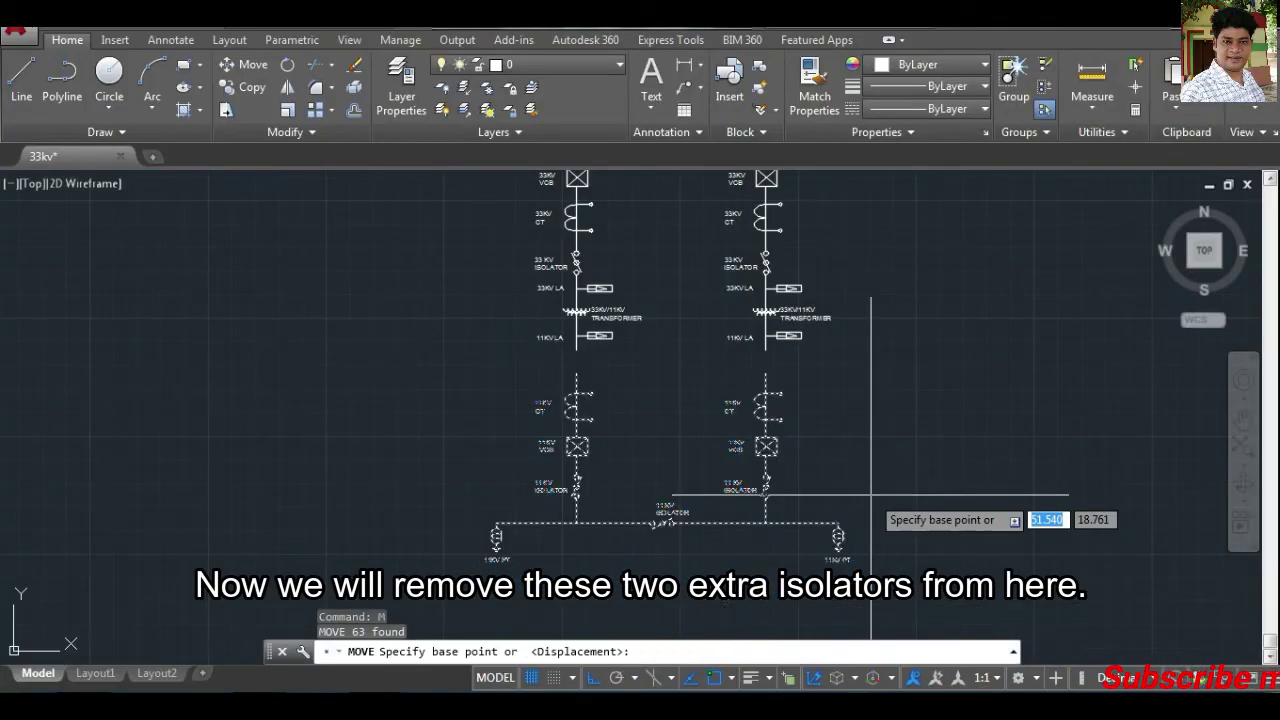
pyautogui.scroll(2, 735, 414)
pyautogui.click(735, 359)
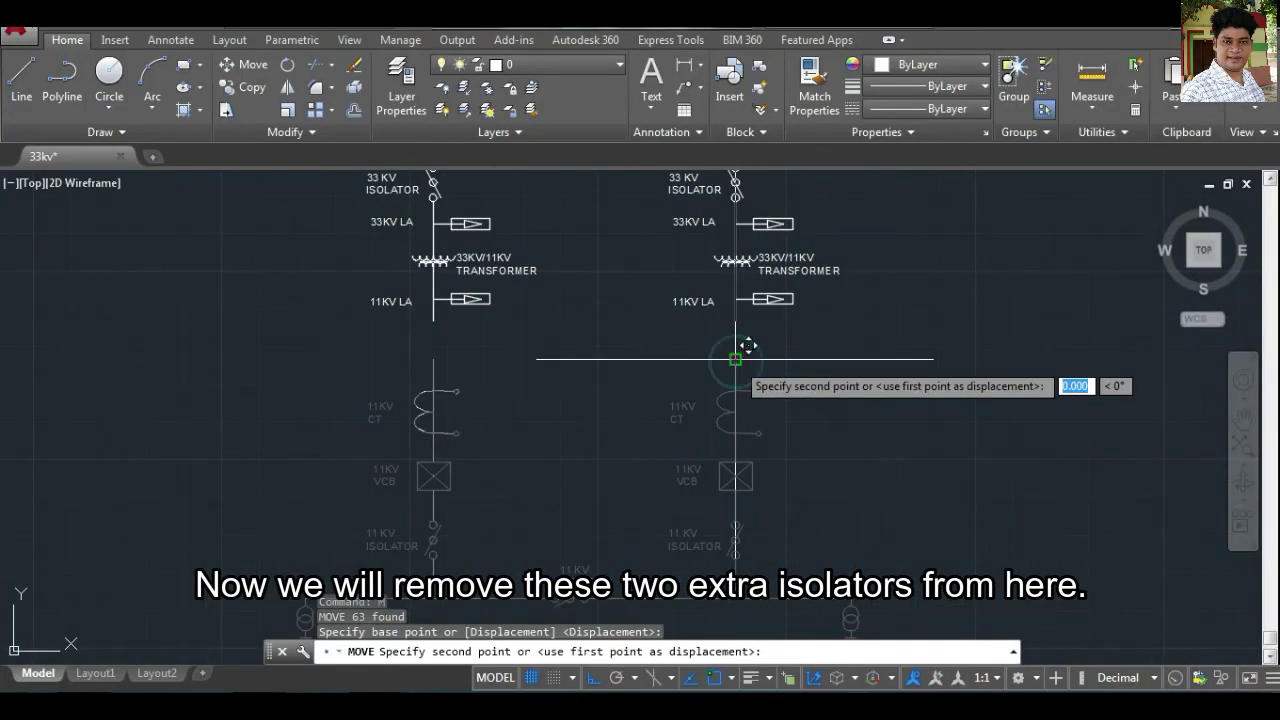
pyautogui.click(736, 299)
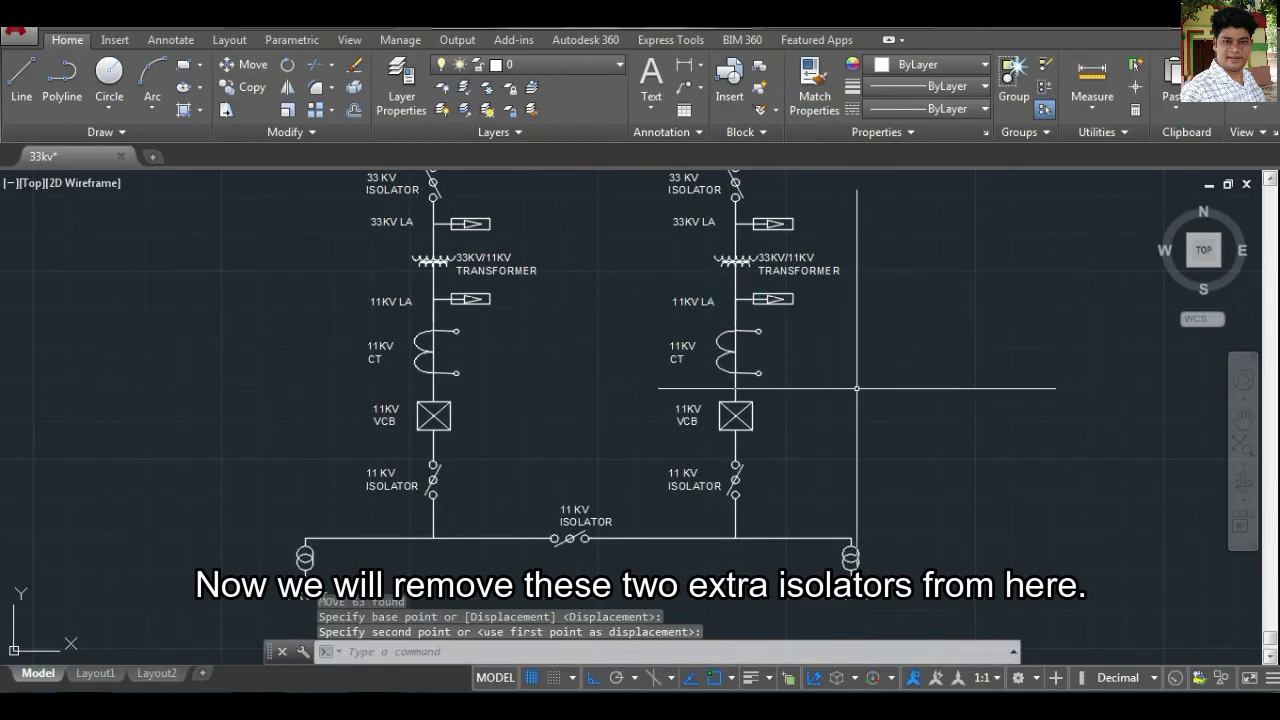
pyautogui.scroll(-2, 877, 440)
pyautogui.moveTo(840, 363); pyautogui.dragTo(813, 379, button='middle')
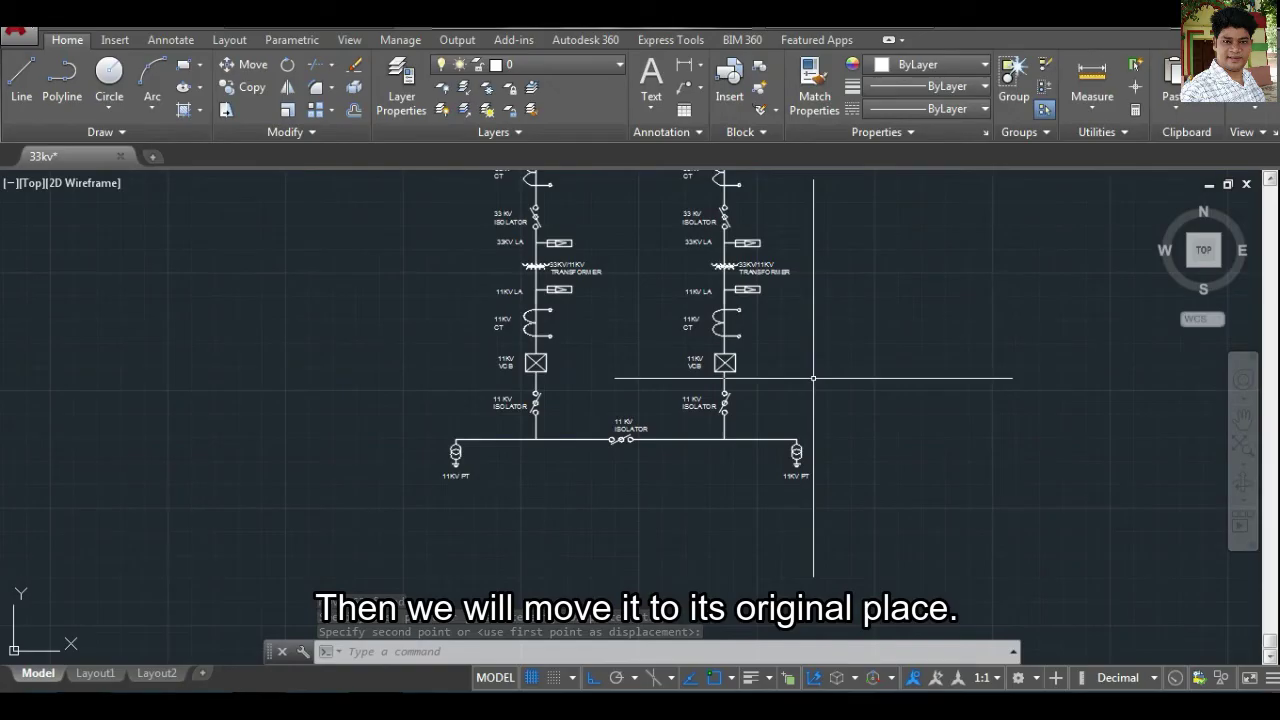
pyautogui.scroll(-2, 557, 283)
pyautogui.scroll(2, 550, 295)
pyautogui.scroll(2, 547, 306)
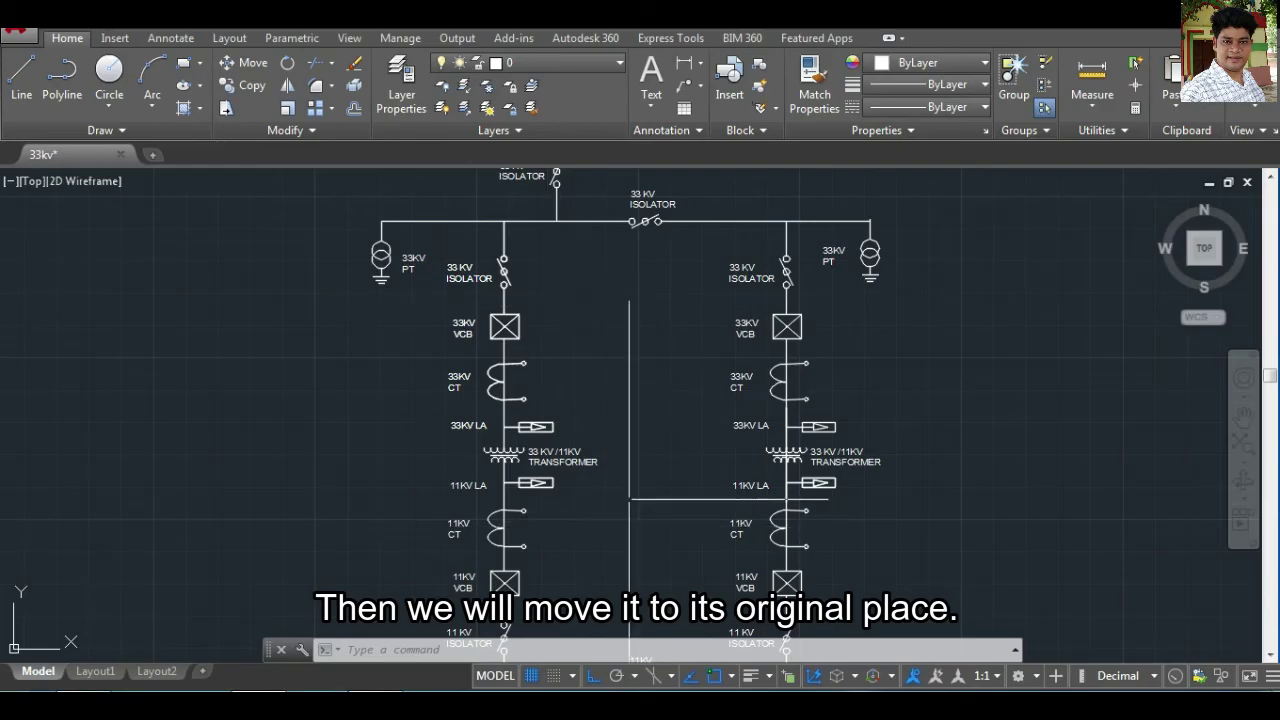
# Crossing-select the left feeder's 33kV isolator, VCB, CT and LA section.
pyautogui.click(600, 440)
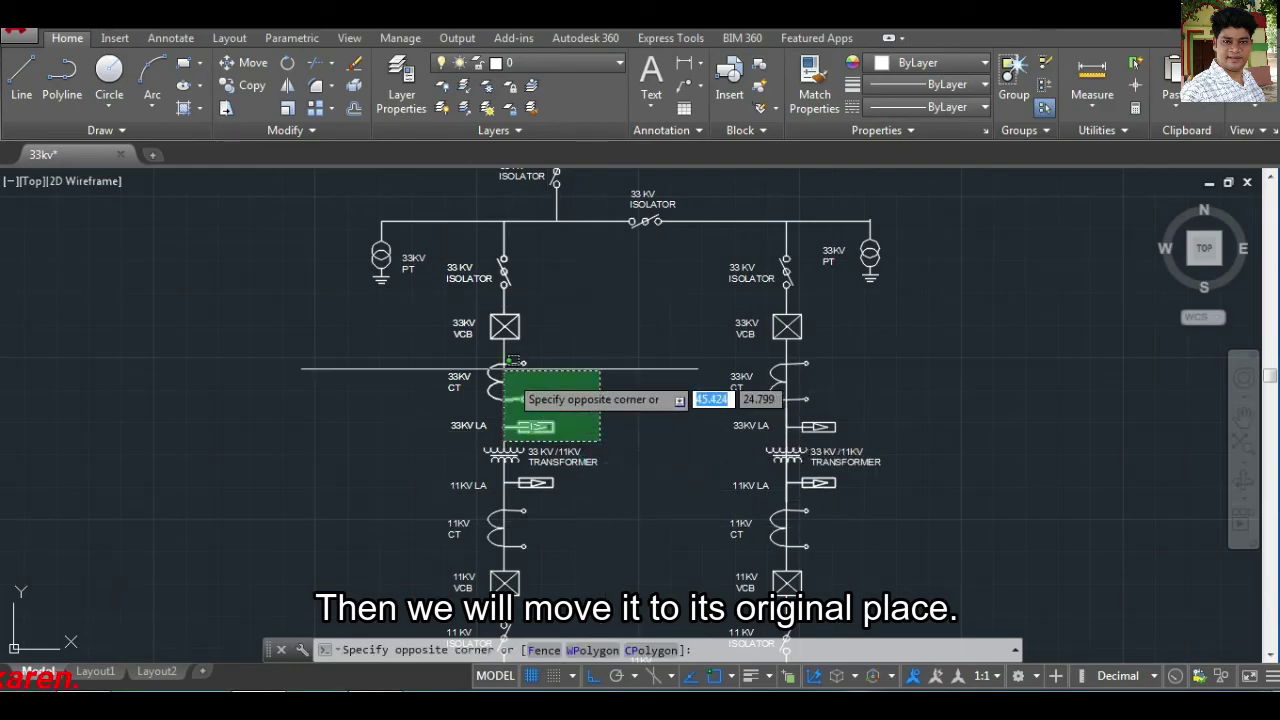
pyautogui.click(452, 233)
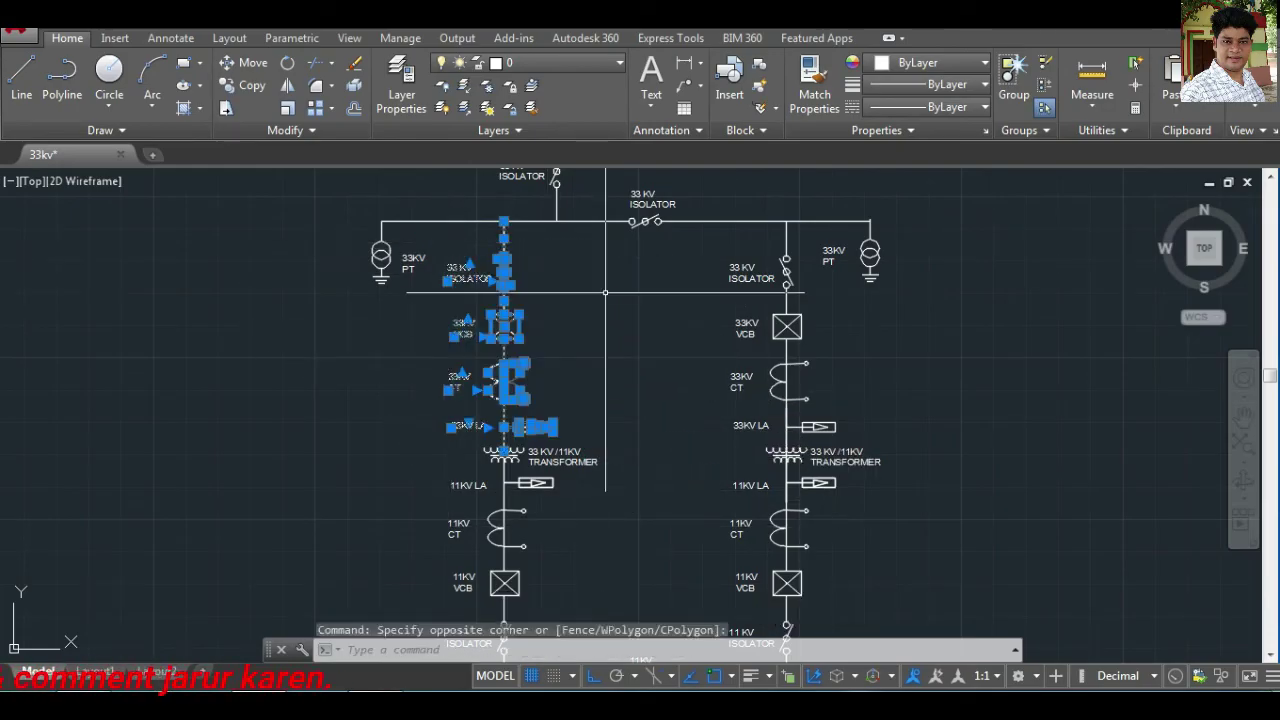
pyautogui.scroll(-2, 560, 300)
pyautogui.scroll(-1, 600, 291)
pyautogui.moveTo(600, 291); pyautogui.dragTo(586, 257, button='middle')
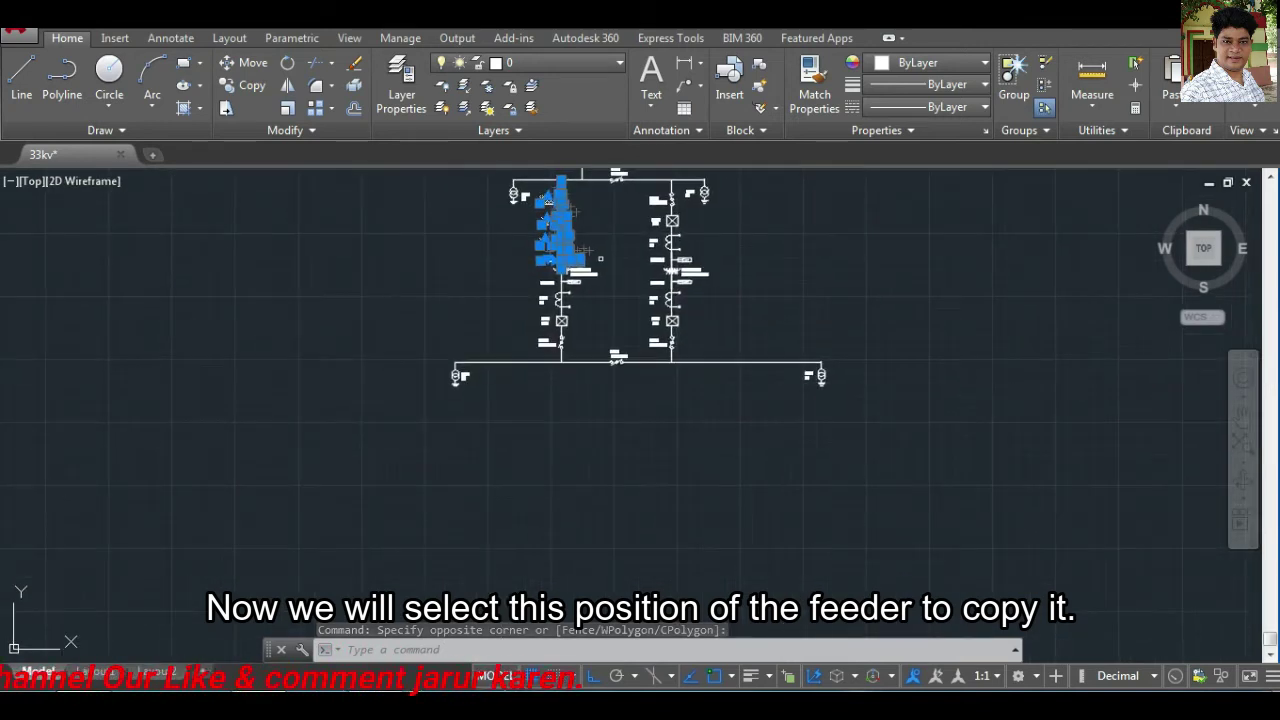
pyautogui.scroll(3, 590, 265)
# Start a copy (CO) of the selected section with its base point at the 33kV bus junction.
pyautogui.write('Co')
pyautogui.press('Return')
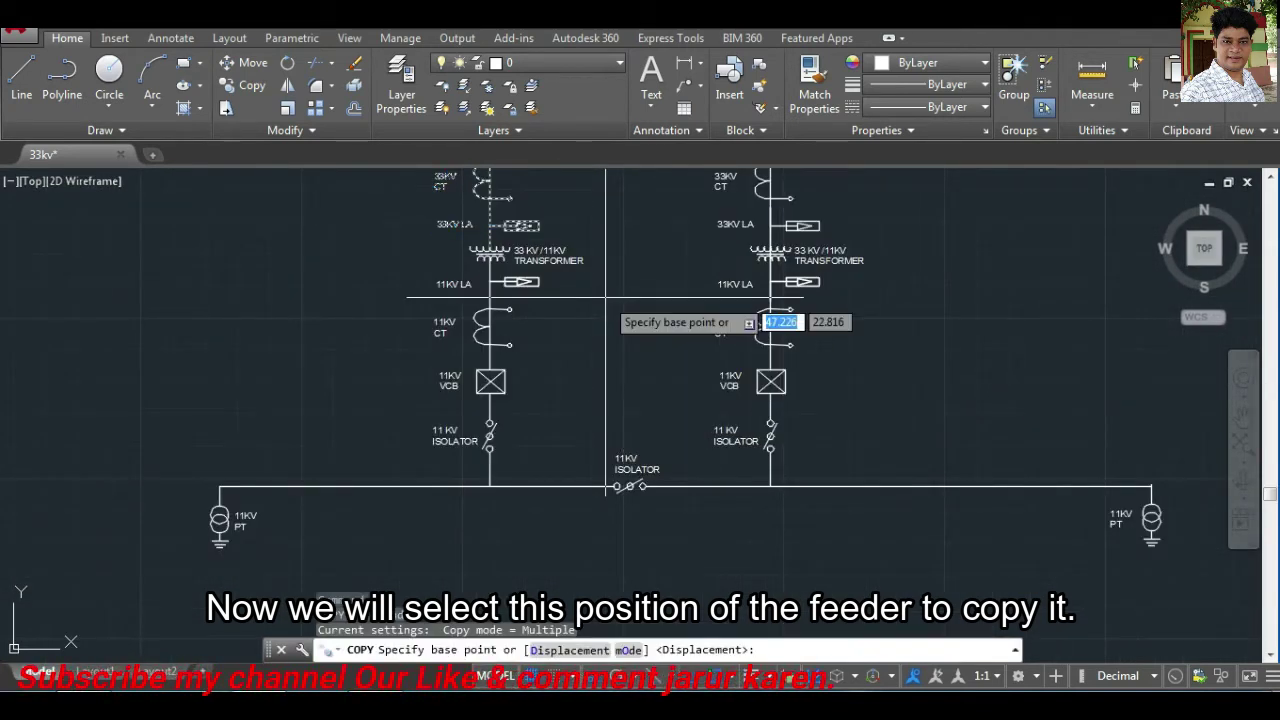
pyautogui.scroll(-2, 605, 295)
pyautogui.scroll(-2, 600, 286)
pyautogui.moveTo(578, 191); pyautogui.dragTo(548, 291, button='middle')
pyautogui.scroll(3, 530, 292)
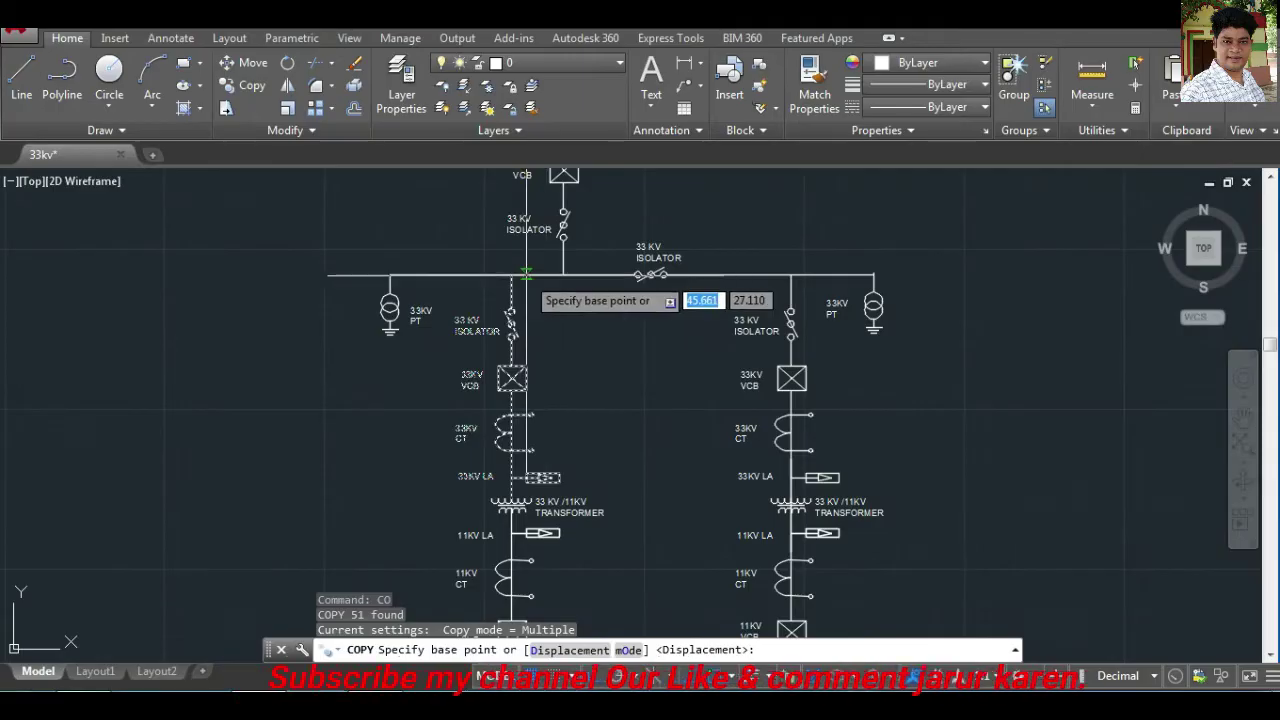
pyautogui.click(514, 277)
pyautogui.scroll(-4, 586, 371)
pyautogui.scroll(3, 590, 470)
pyautogui.scroll(2, 591, 472)
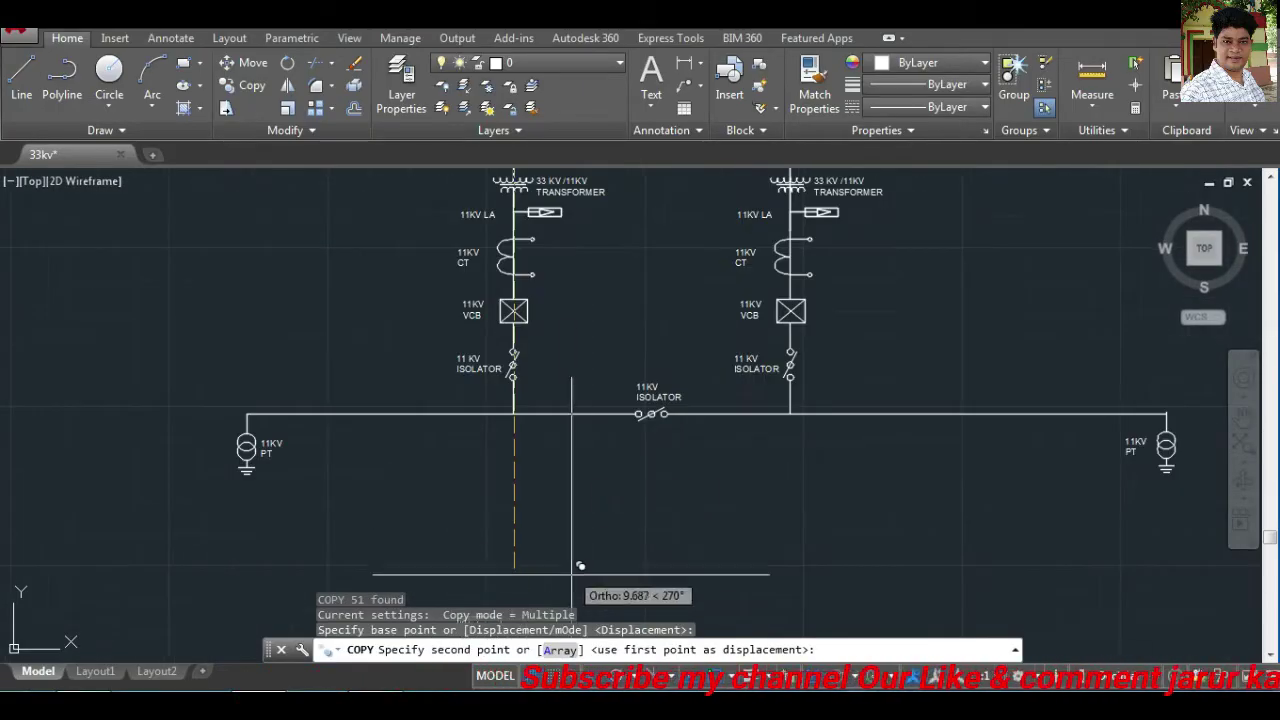
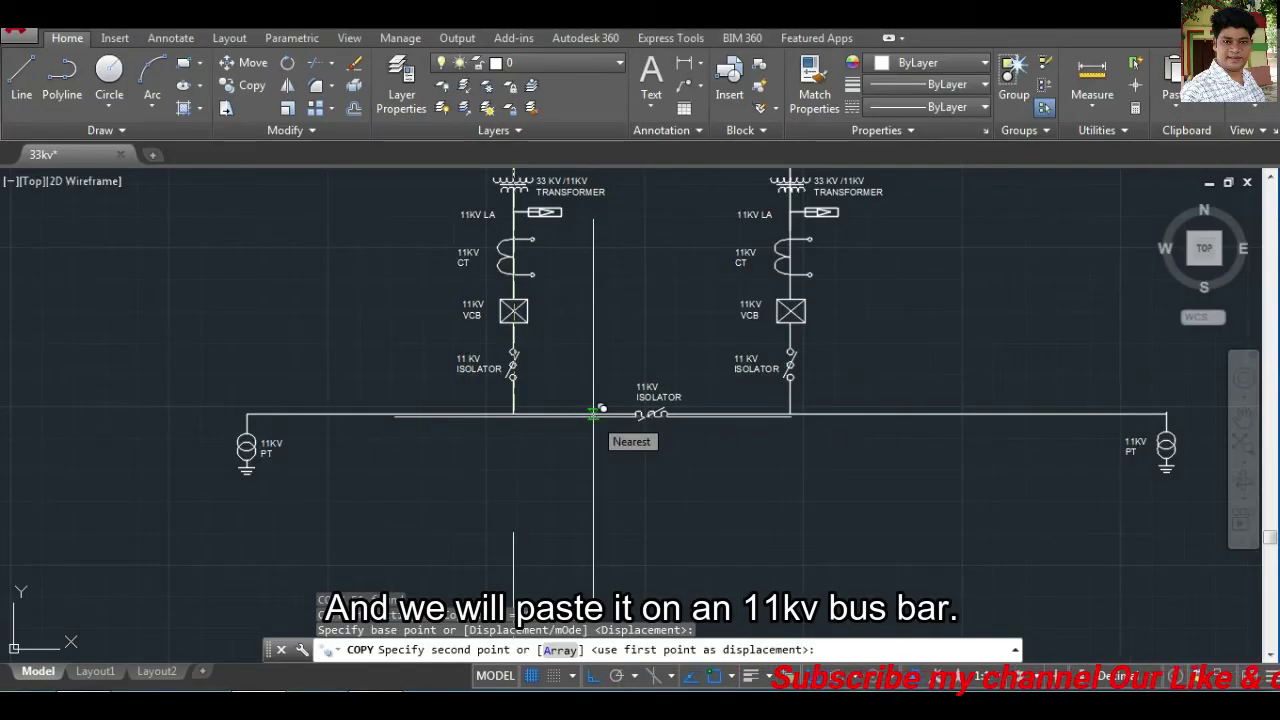
# Drop the copied isolator, VCB, CT and LA branch onto the 11KV bus bar as a new feeder.
pyautogui.click(586, 411)
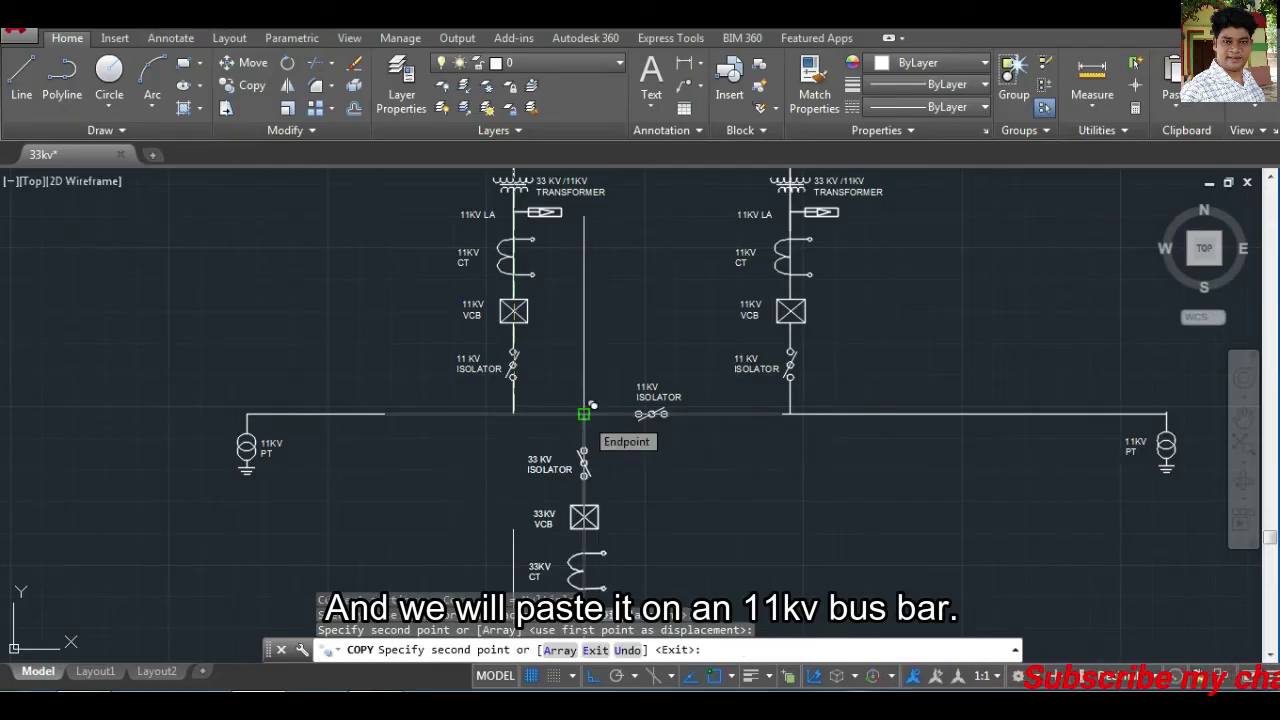
pyautogui.press('Escape')
pyautogui.scroll(-2, 615, 460)
pyautogui.scroll(-1, 610, 420)
pyautogui.scroll(3, 620, 400)
pyautogui.scroll(-2, 657, 440)
pyautogui.scroll(3, 530, 340)
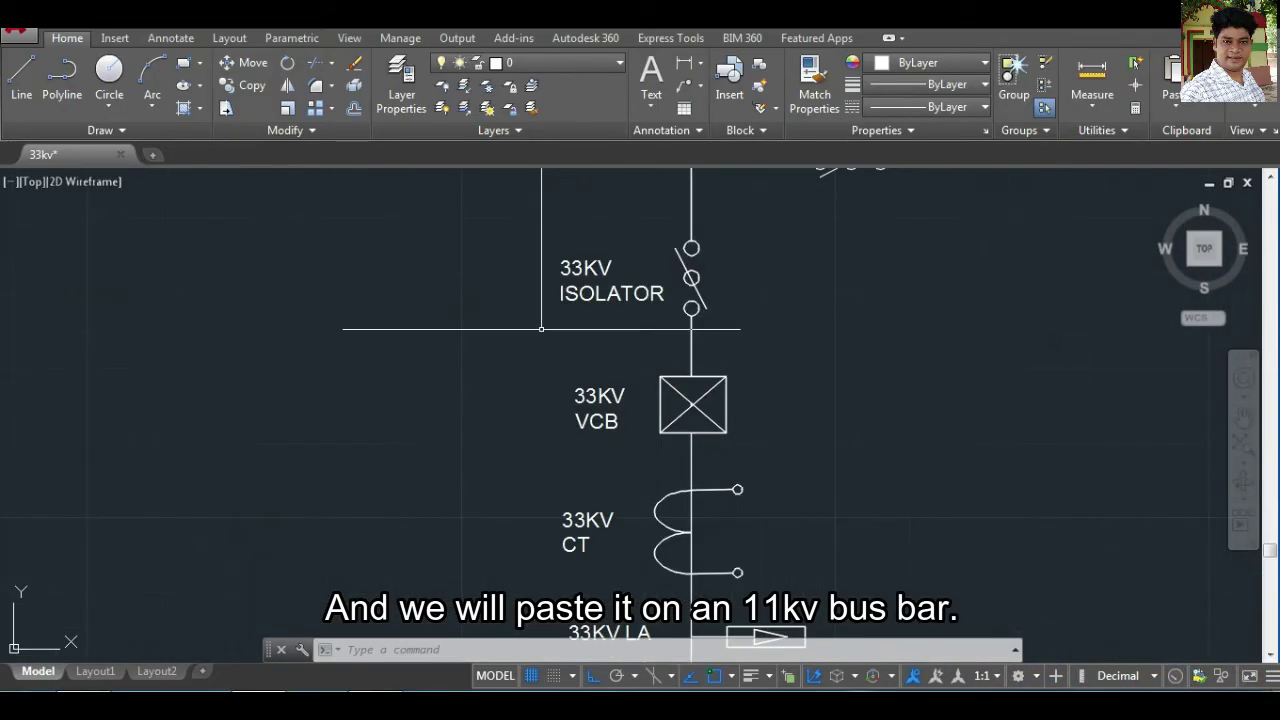
# Change the new feeder's ISOLATOR and VCB labels from 33KV to 11KV.
pyautogui.click(581, 269)
pyautogui.doubleClick(581, 269)
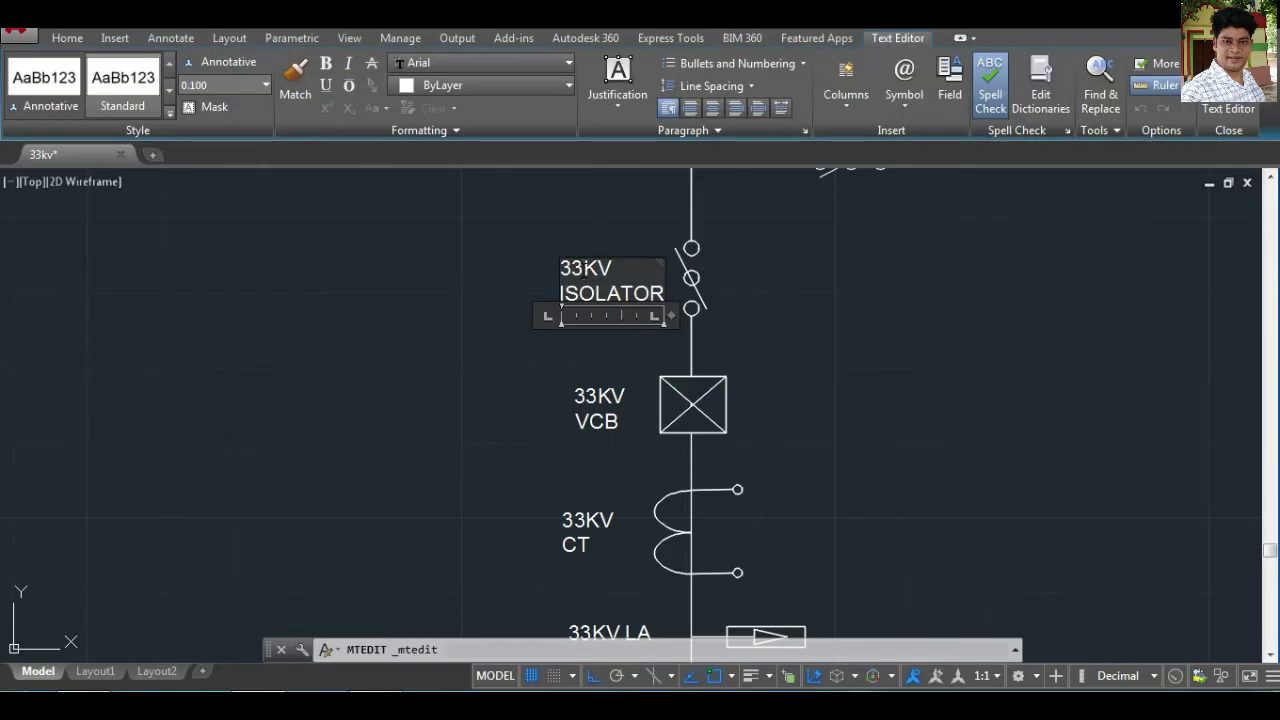
pyautogui.write('11')
pyautogui.click(868, 290)
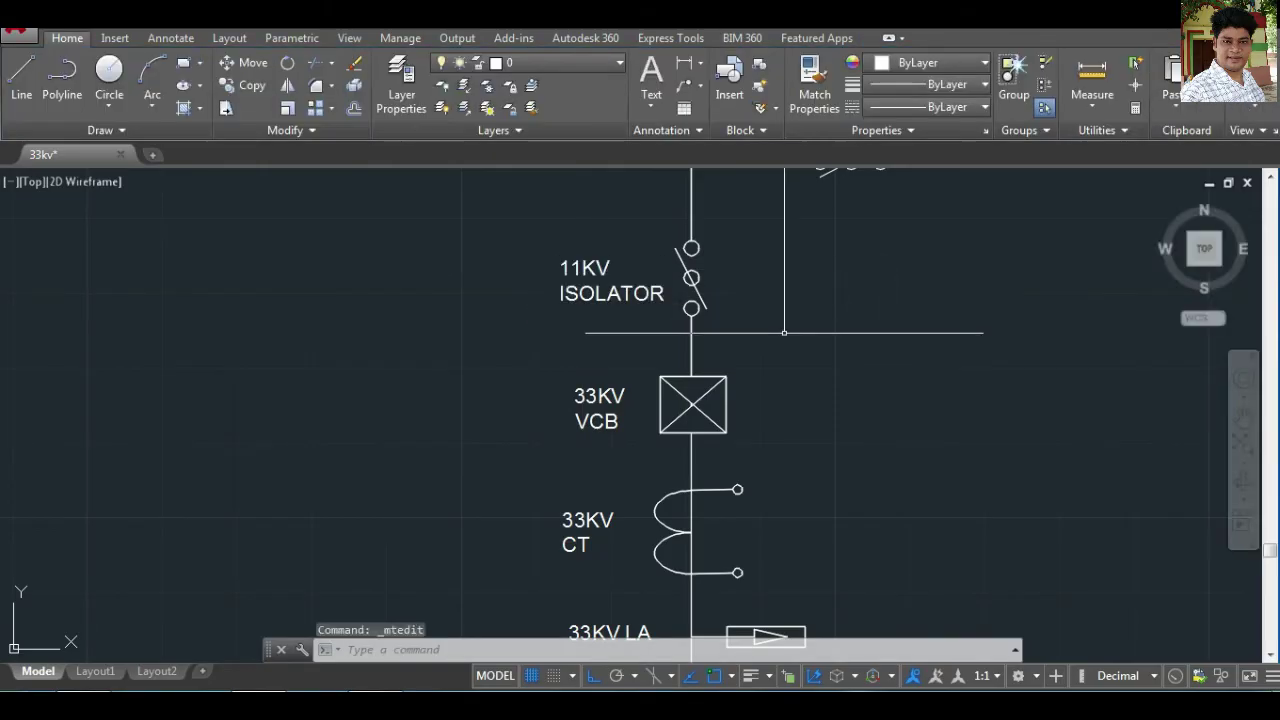
pyautogui.click(595, 400)
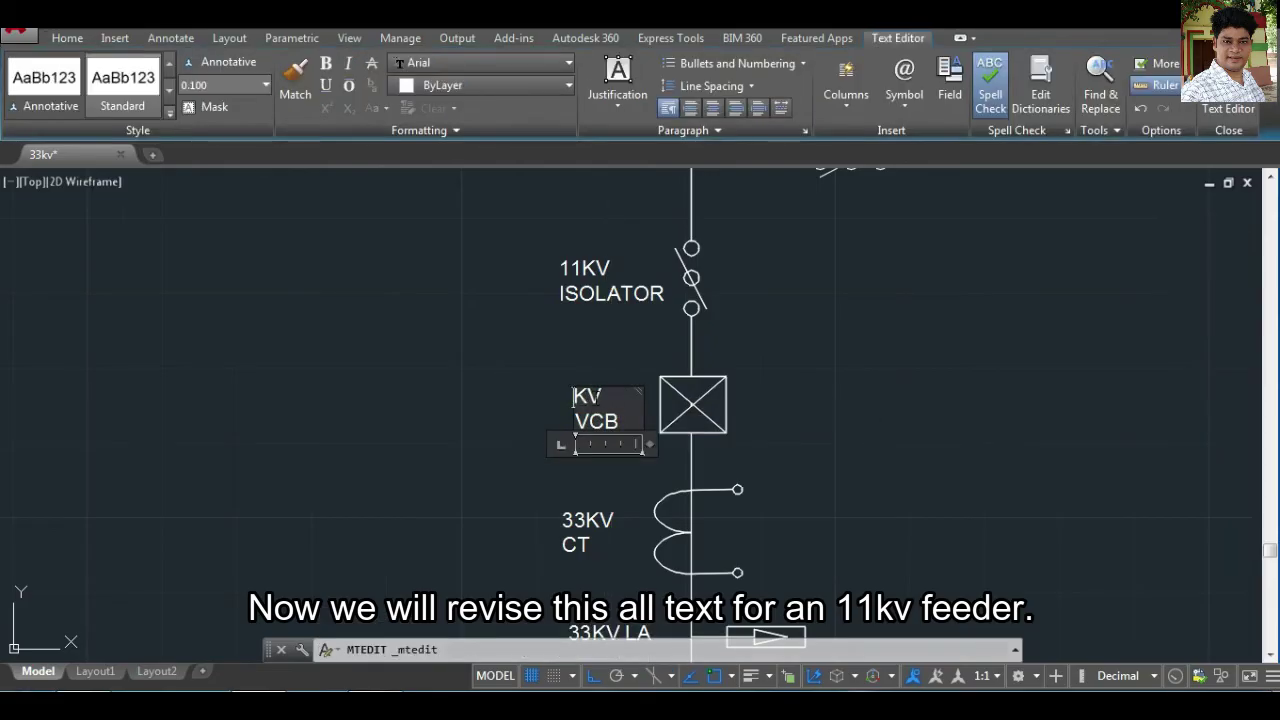
pyautogui.write('11')
pyautogui.click(778, 420)
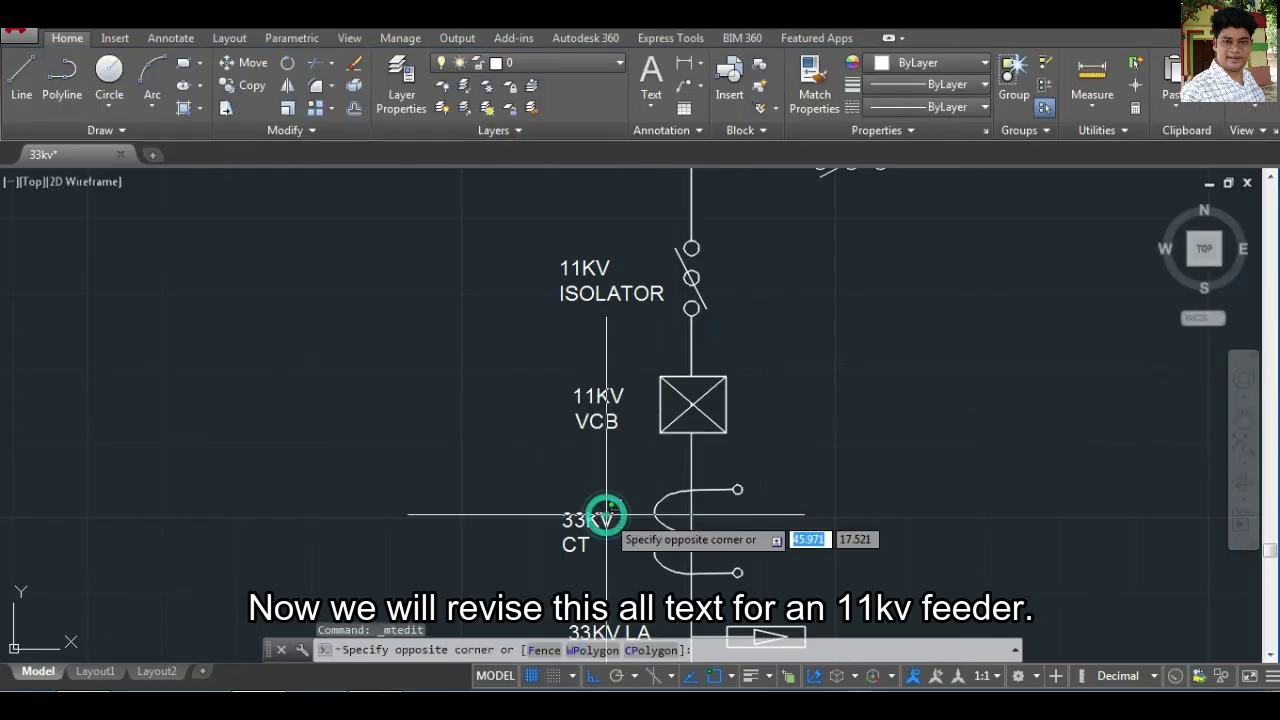
# Change the new feeder's CT and LA labels from 33KV to 11KV.
pyautogui.doubleClick(590, 528)
pyautogui.doubleClick(590, 528)
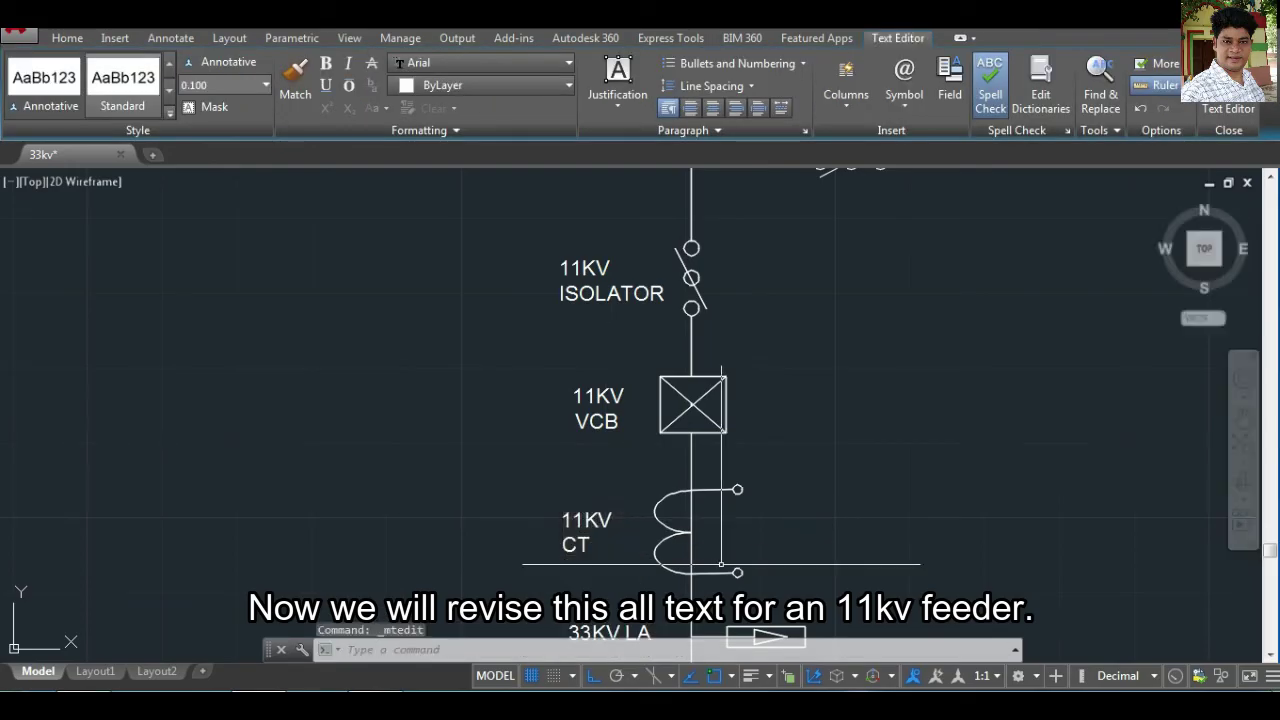
pyautogui.click(814, 528)
pyautogui.scroll(-5, 760, 550)
pyautogui.scroll(2, 761, 549)
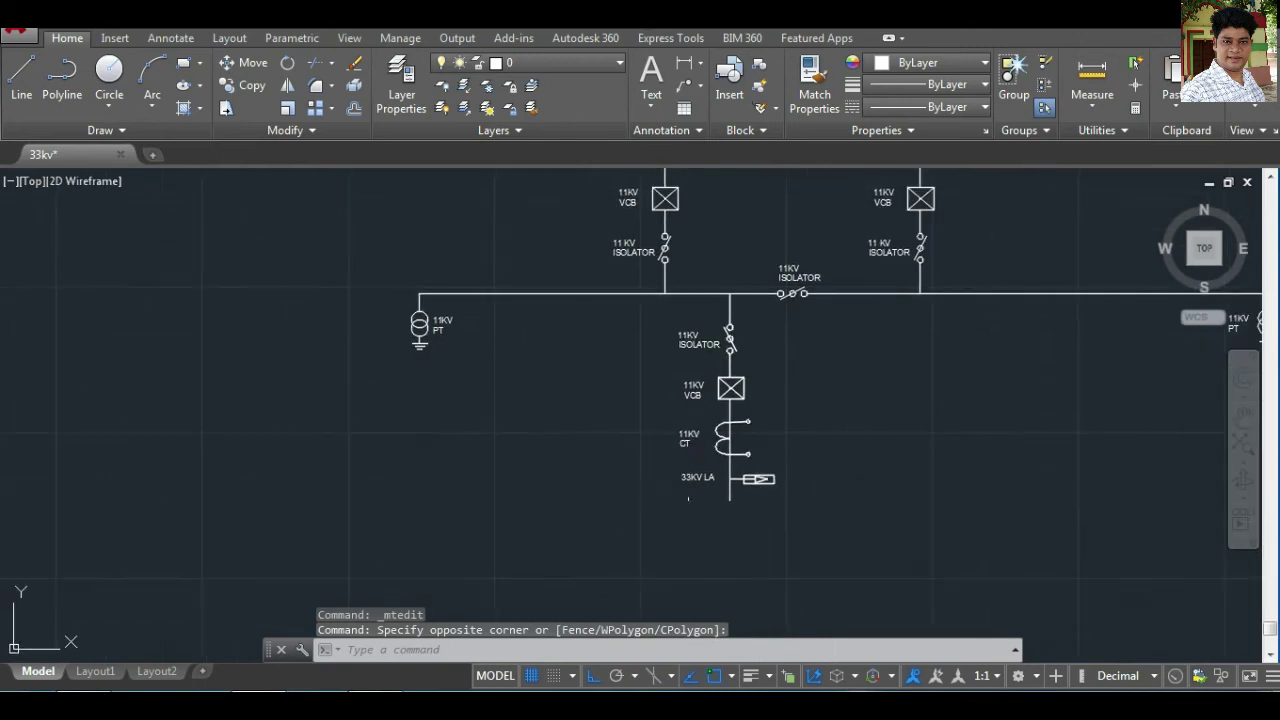
pyautogui.scroll(3, 761, 549)
pyautogui.doubleClick(706, 462)
pyautogui.press('BackSpace')
pyautogui.press('BackSpace')
pyautogui.write('11')
pyautogui.click(860, 512)
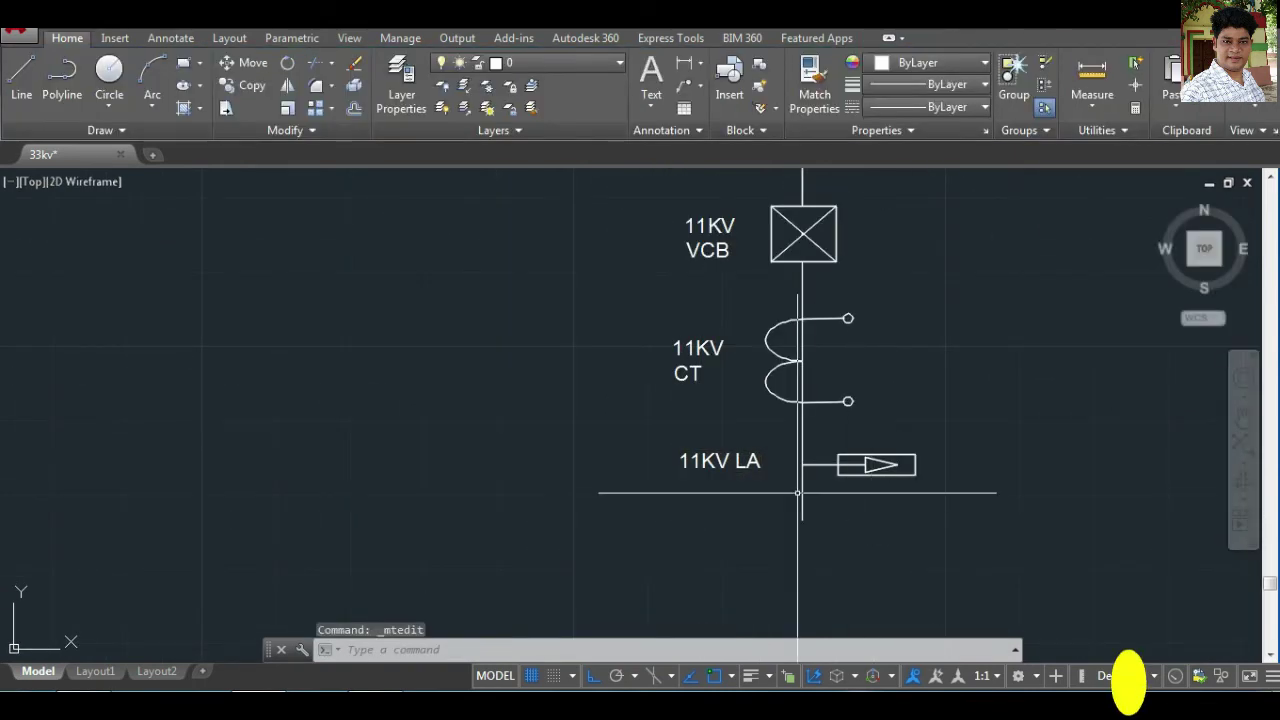
# Stretch the 11KV feeder's vertical line further downward.
pyautogui.click(803, 494)
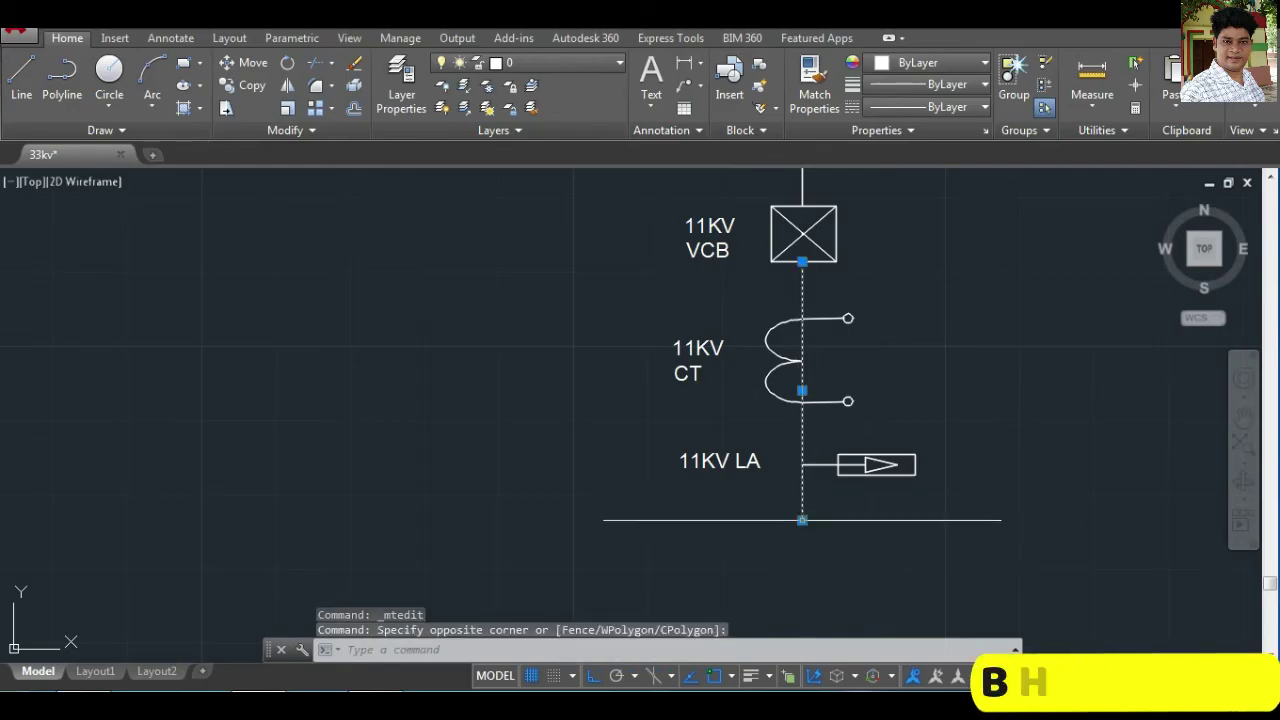
pyautogui.click(803, 520)
pyautogui.click(803, 586)
pyautogui.press('Escape')
pyautogui.press('Escape')
pyautogui.scroll(-3, 950, 540)
pyautogui.moveTo(950, 540); pyautogui.dragTo(571, 480, button='middle')
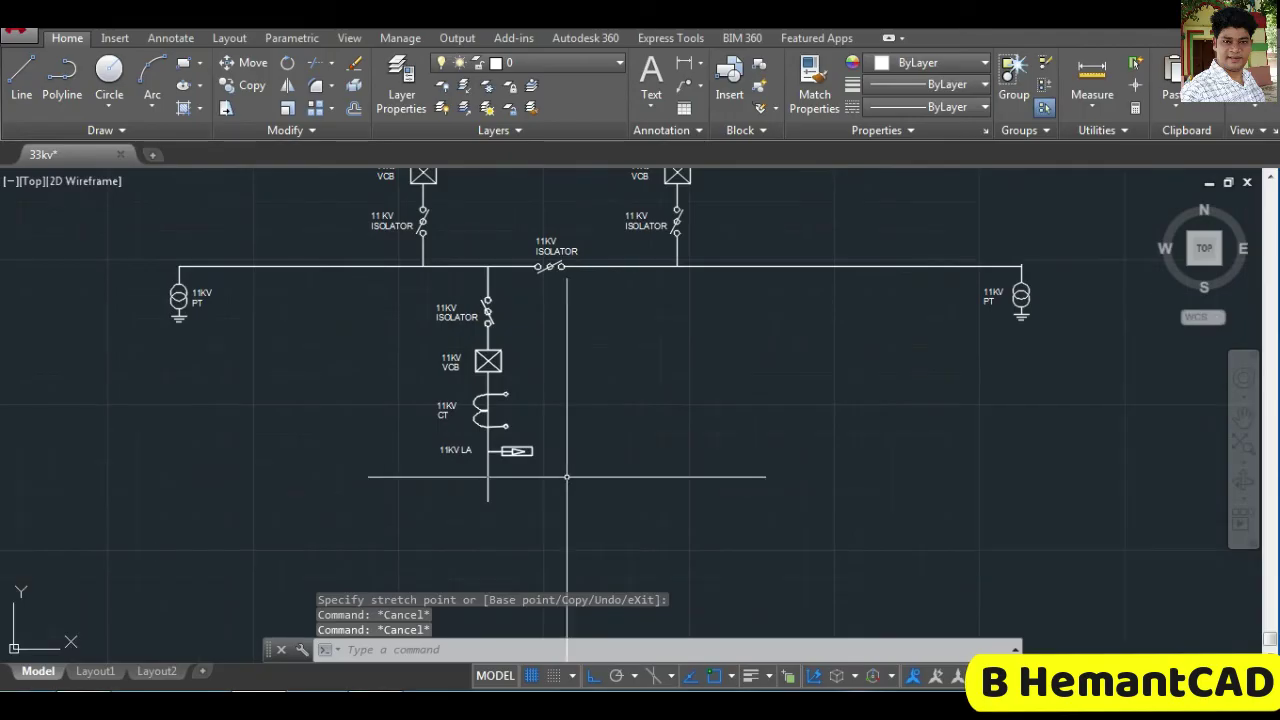
pyautogui.scroll(-2, 523, 463)
pyautogui.scroll(2, 523, 463)
pyautogui.scroll(2, 523, 463)
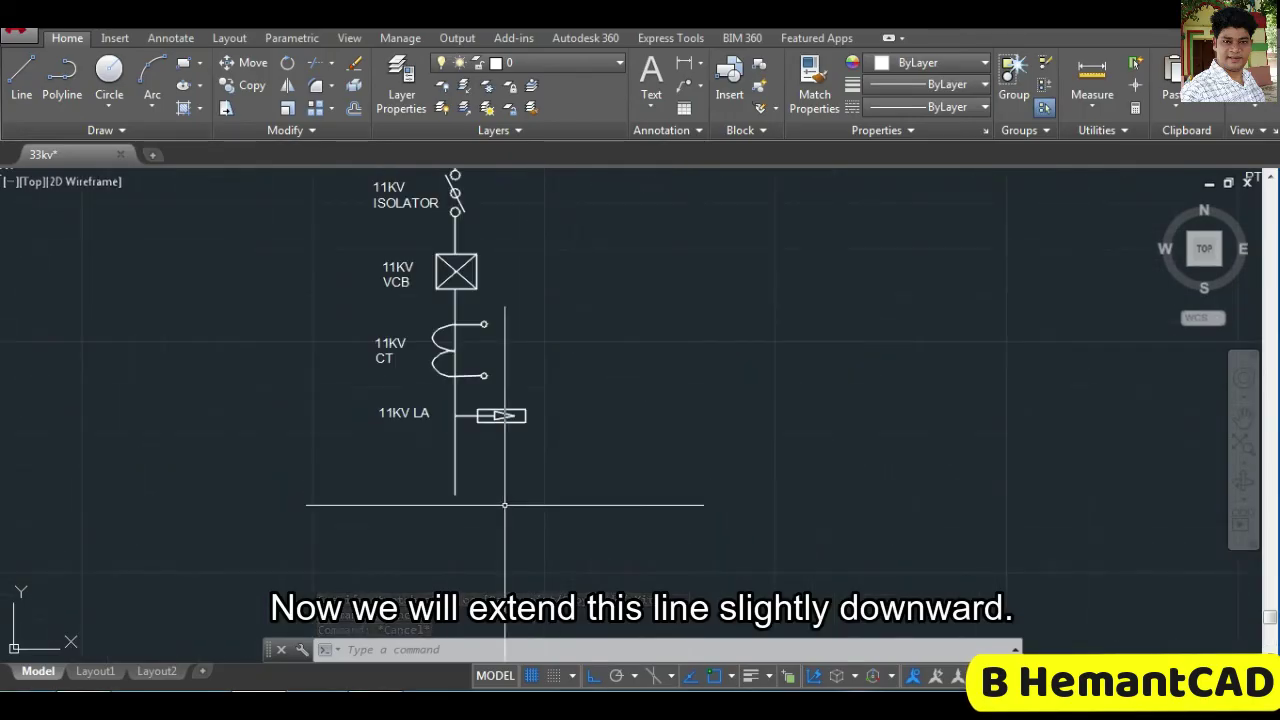
# Draw one slanted arrowhead stroke at the feeder line's bottom end.
pyautogui.write('l')
pyautogui.press('Return')
pyautogui.scroll(3, 474, 507)
pyautogui.click(429, 471)
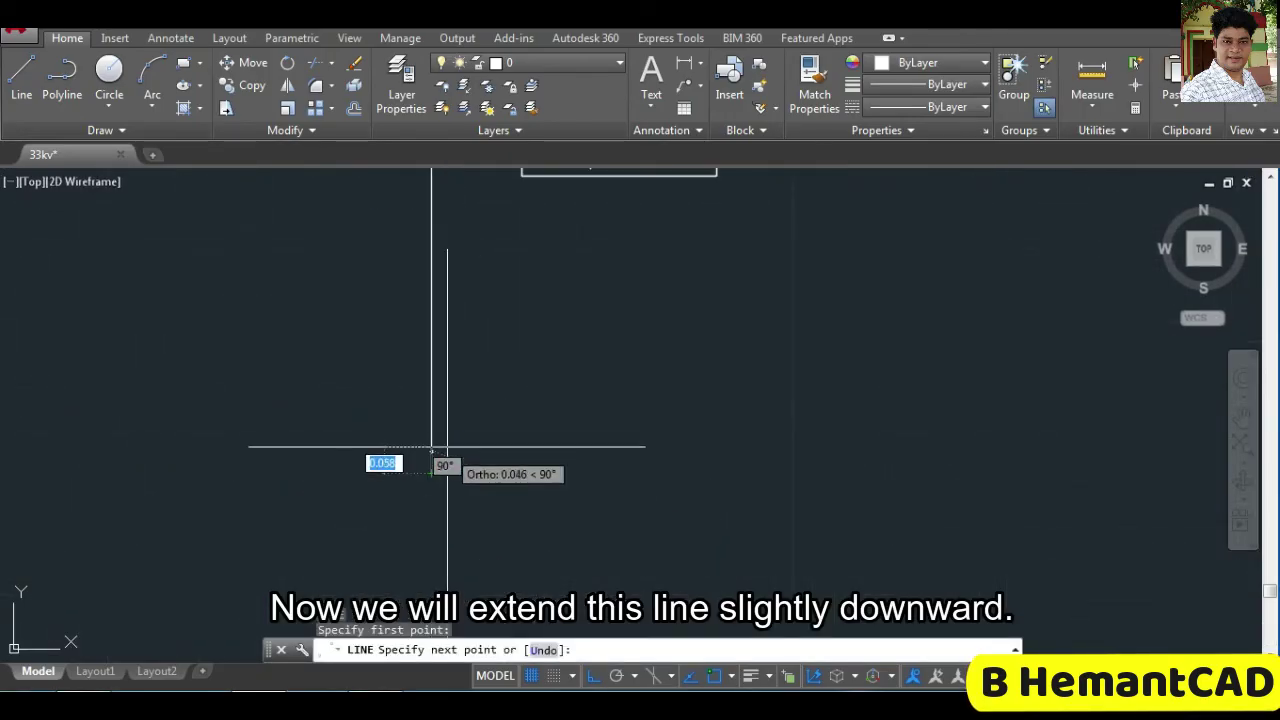
pyautogui.click(593, 676)
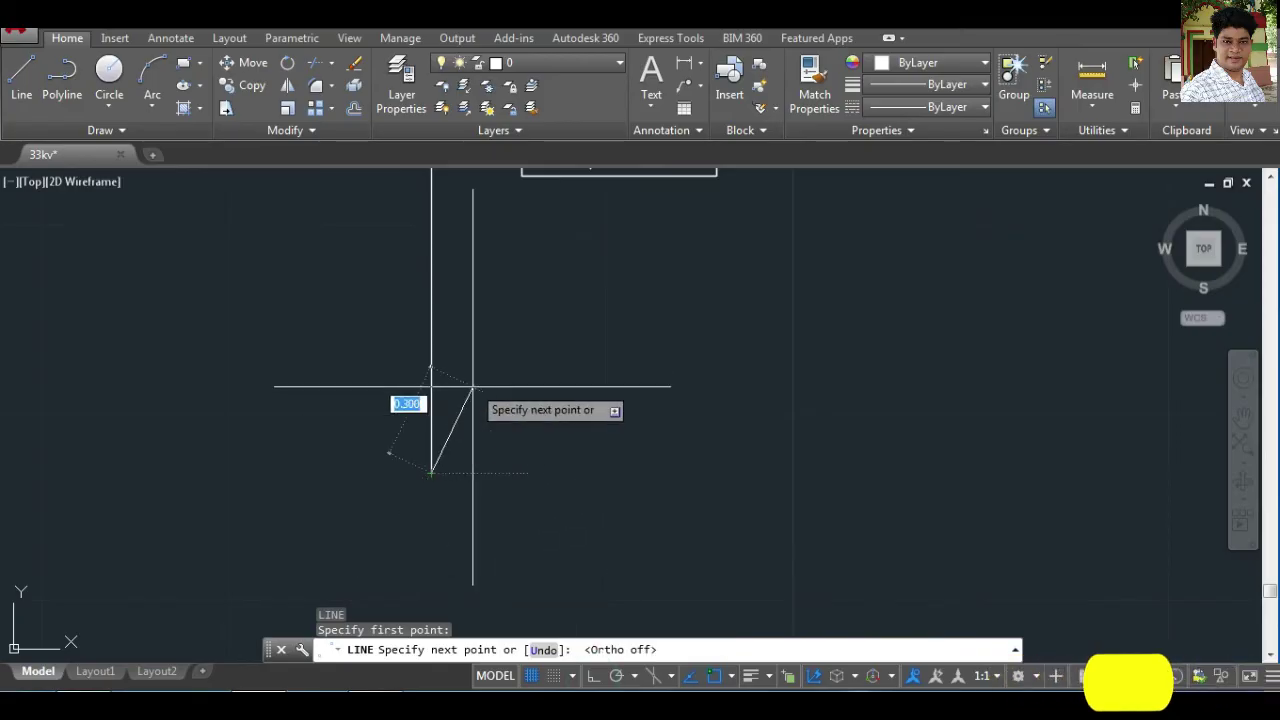
pyautogui.click(456, 415)
pyautogui.press('Return')
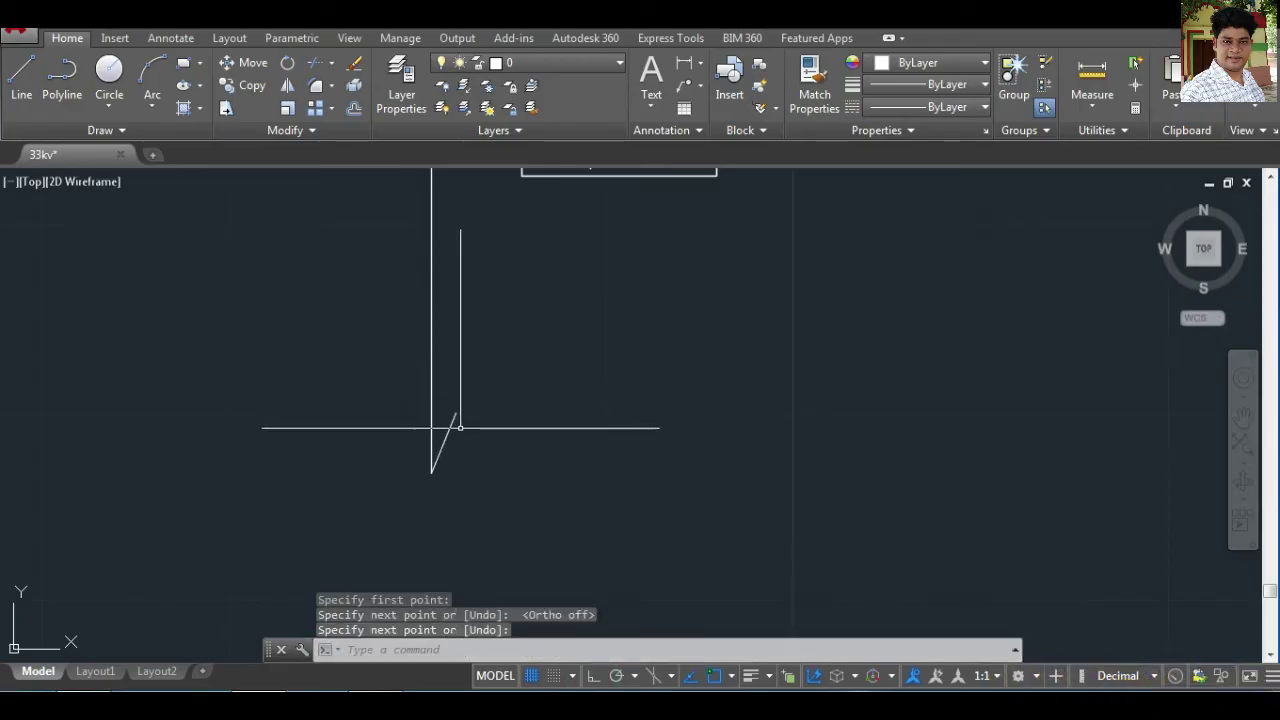
# Mirror the slanted stroke about the feeder line to complete the arrowhead.
pyautogui.click(450, 424)
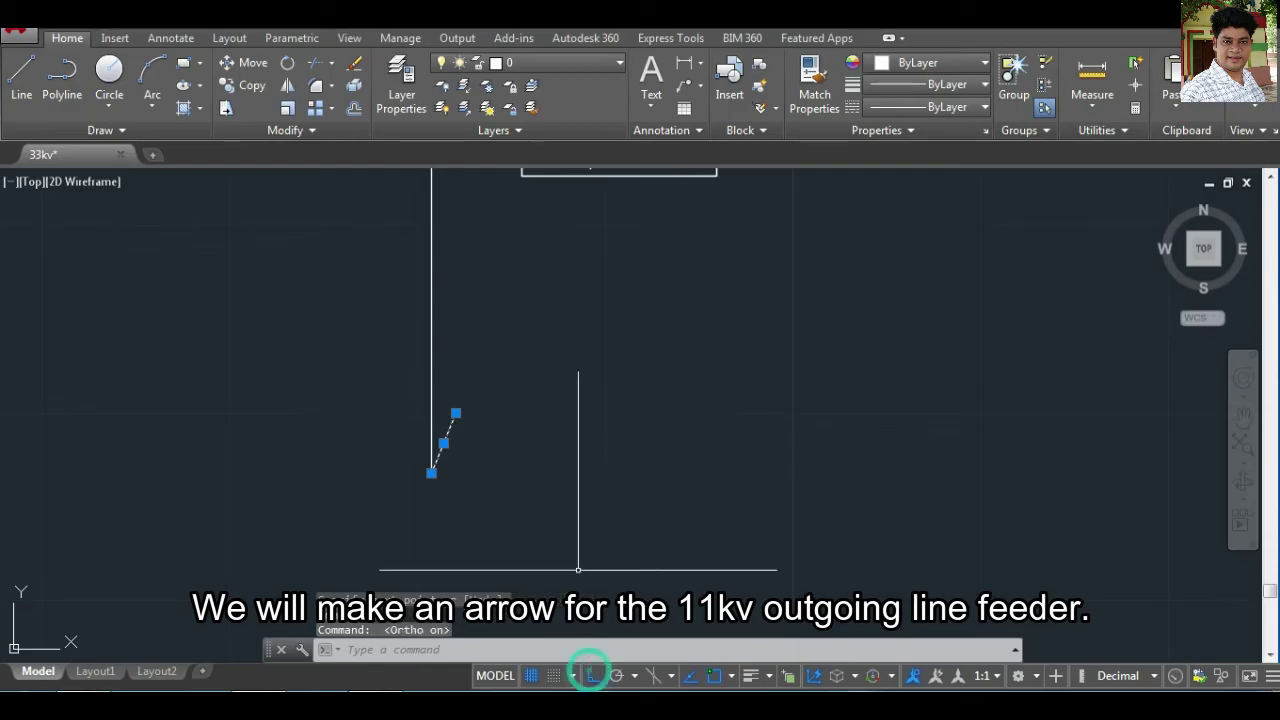
pyautogui.write('mi')
pyautogui.press('Return')
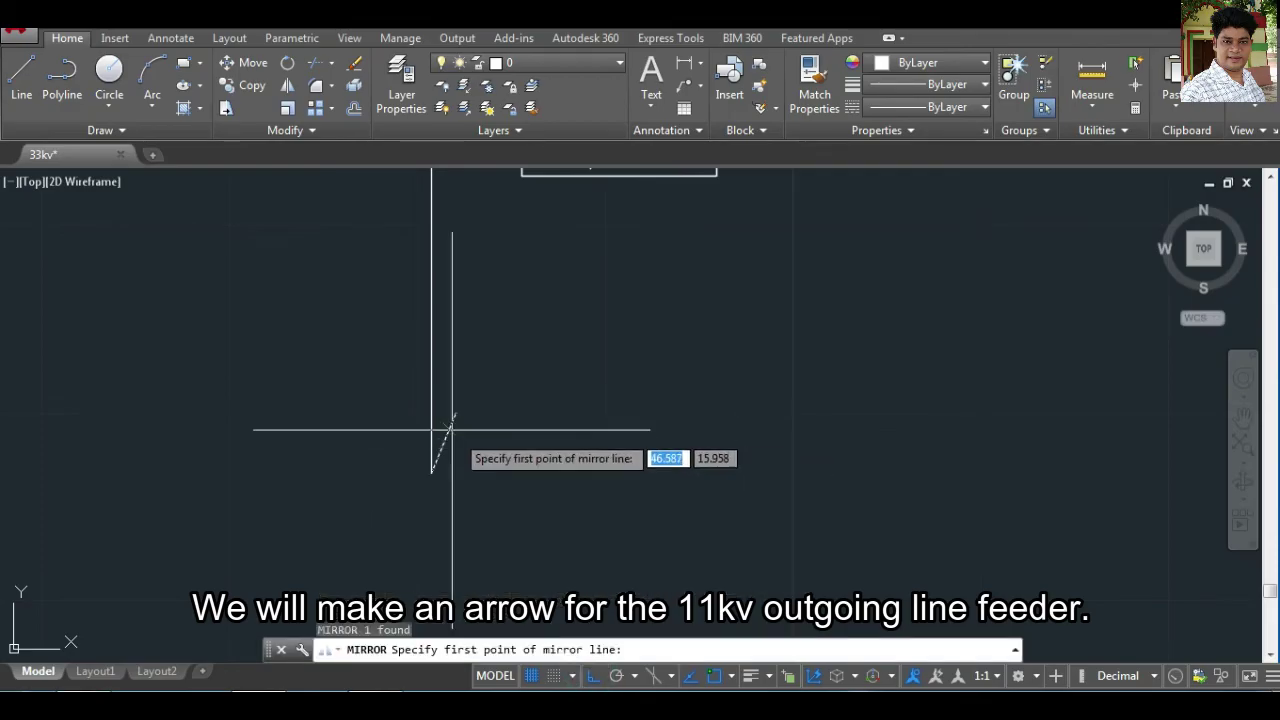
pyautogui.click(431, 414)
pyautogui.click(431, 373)
pyautogui.press('Return')
pyautogui.scroll(-2, 606, 391)
pyautogui.scroll(-2, 600, 392)
pyautogui.scroll(2, 615, 392)
# Save the drawing.
pyautogui.hotkey('ctrl', 's')
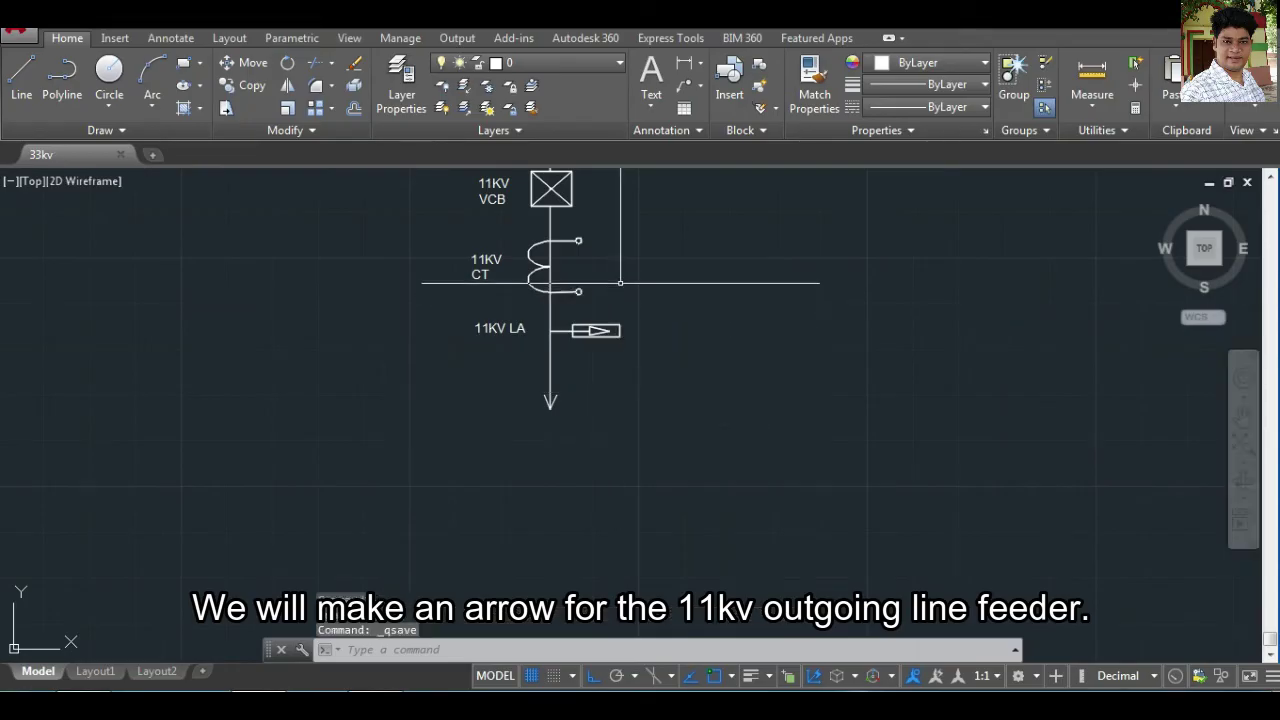
pyautogui.scroll(-2, 598, 381)
pyautogui.scroll(1, 610, 370)
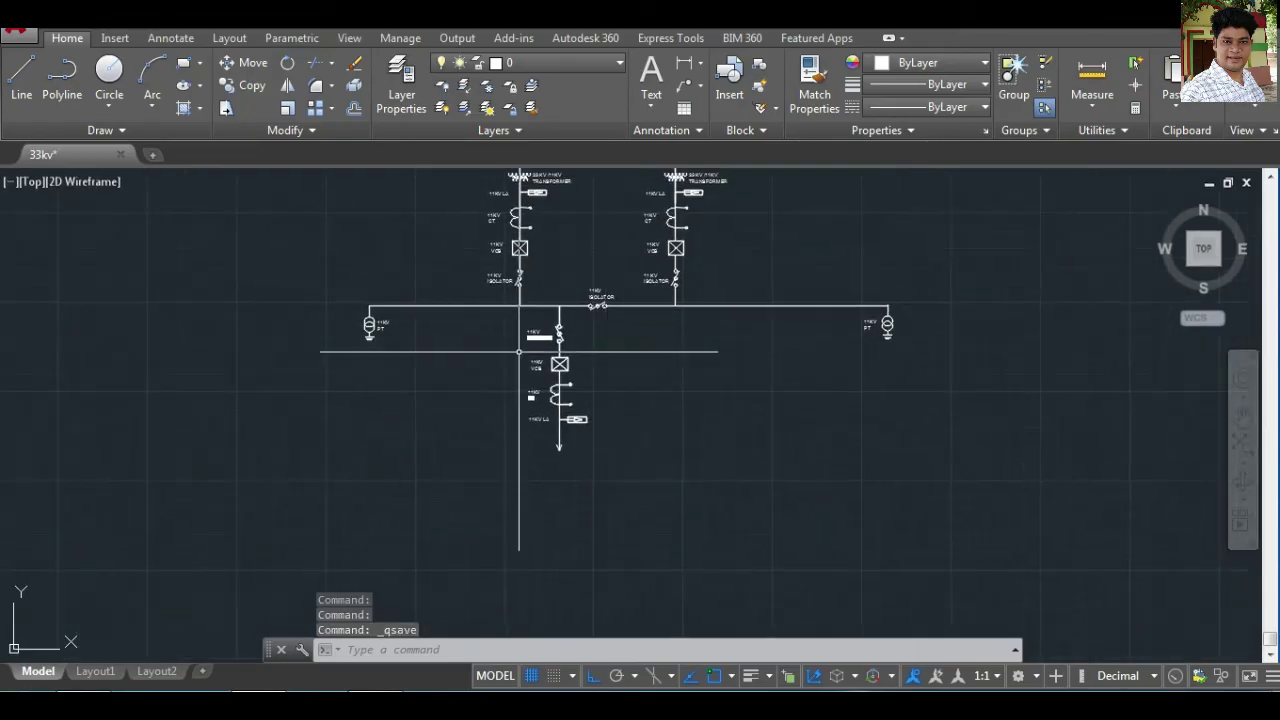
# Select the whole 11KV outgoing feeder branch and copy it from its top point.
pyautogui.scroll(2, 519, 351)
pyautogui.click(652, 537)
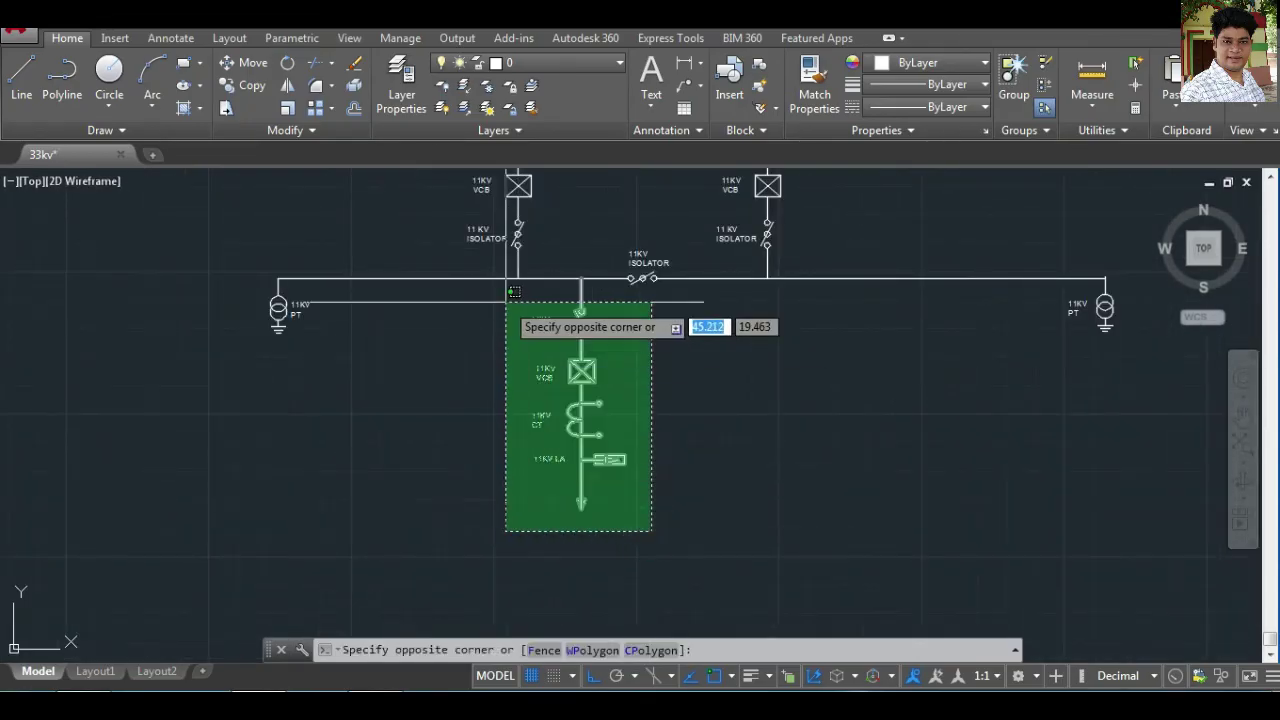
pyautogui.click(508, 286)
pyautogui.write('co')
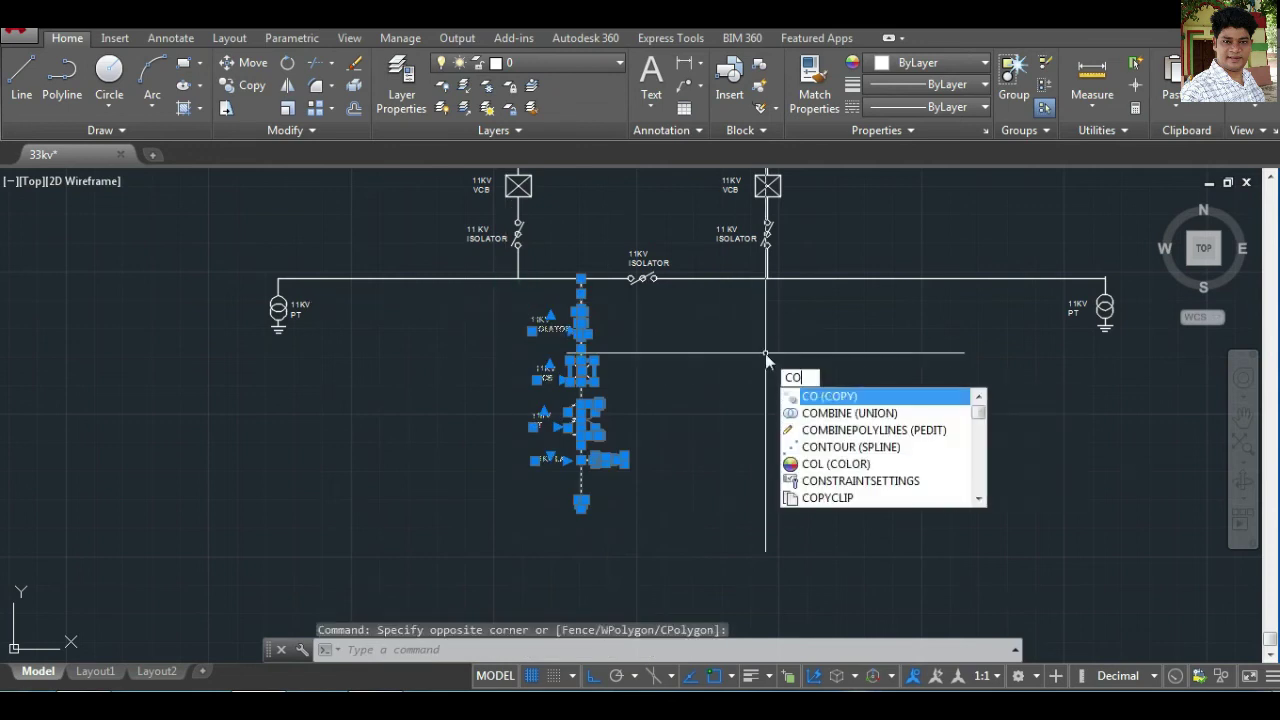
pyautogui.press('Return')
pyautogui.click(580, 277)
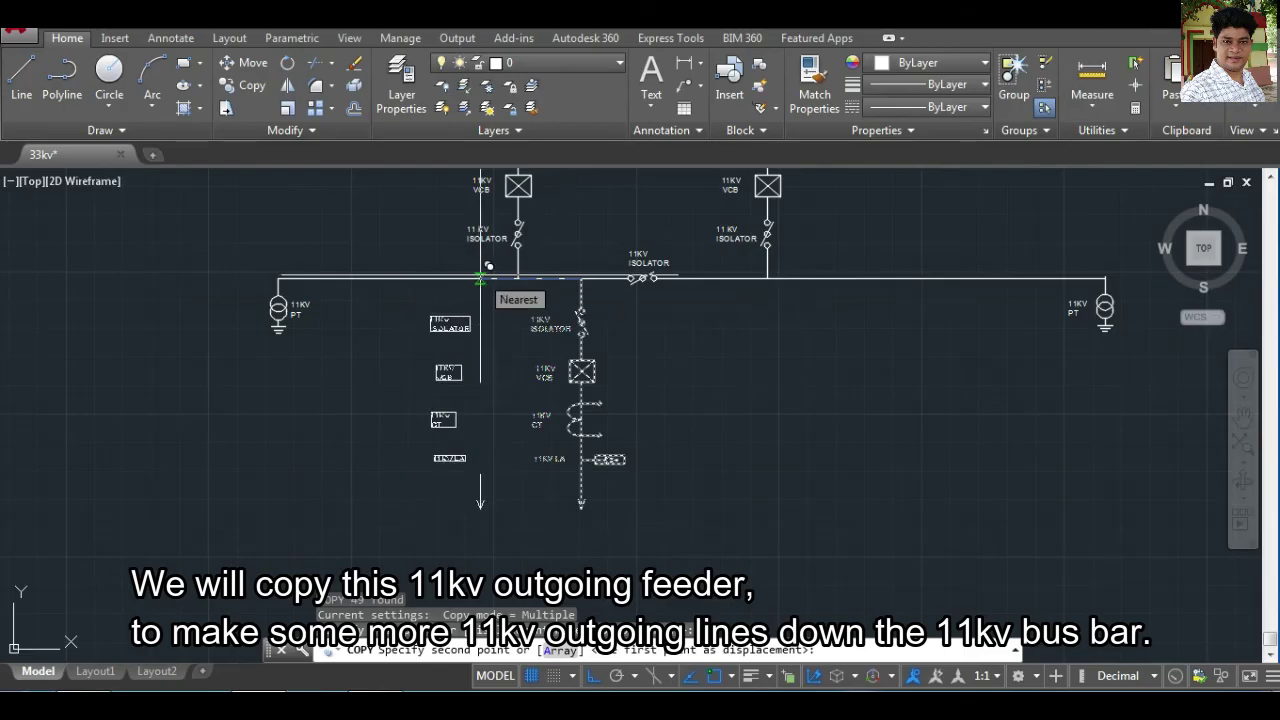
# Place six feeder copies along the 11KV bus bar, giving seven feeders, and save.
pyautogui.click(481, 277)
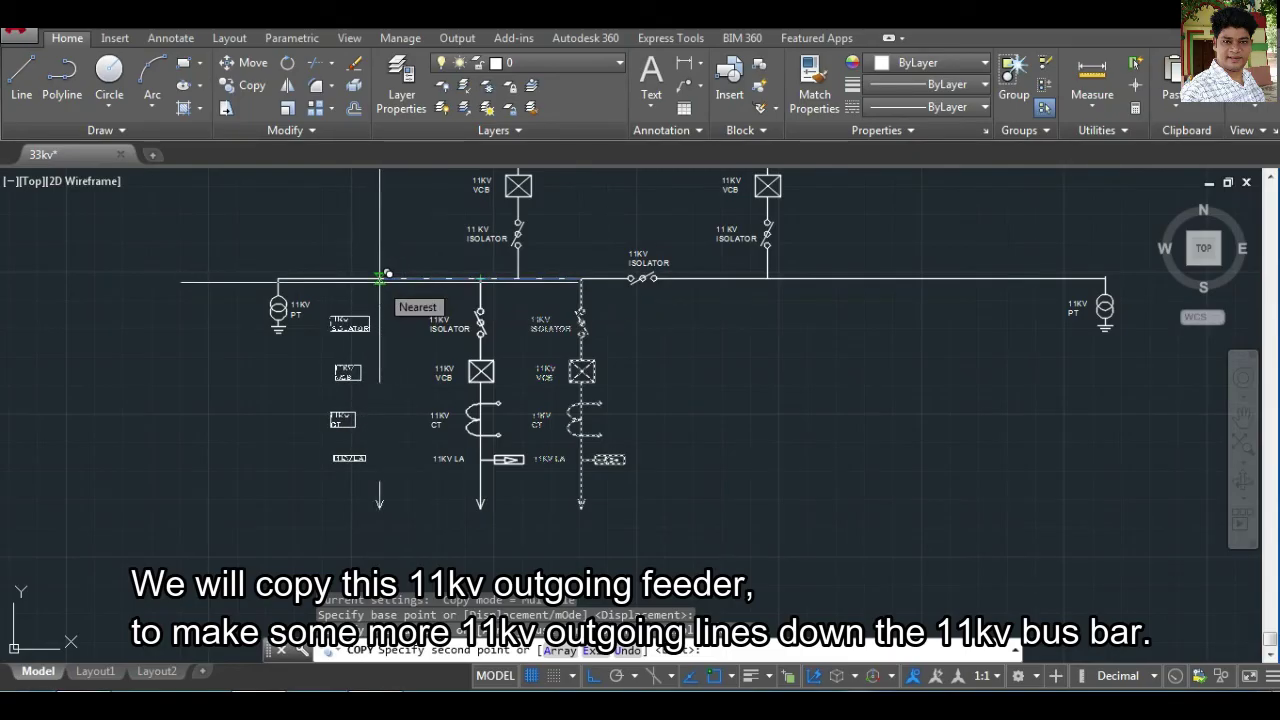
pyautogui.click(383, 275)
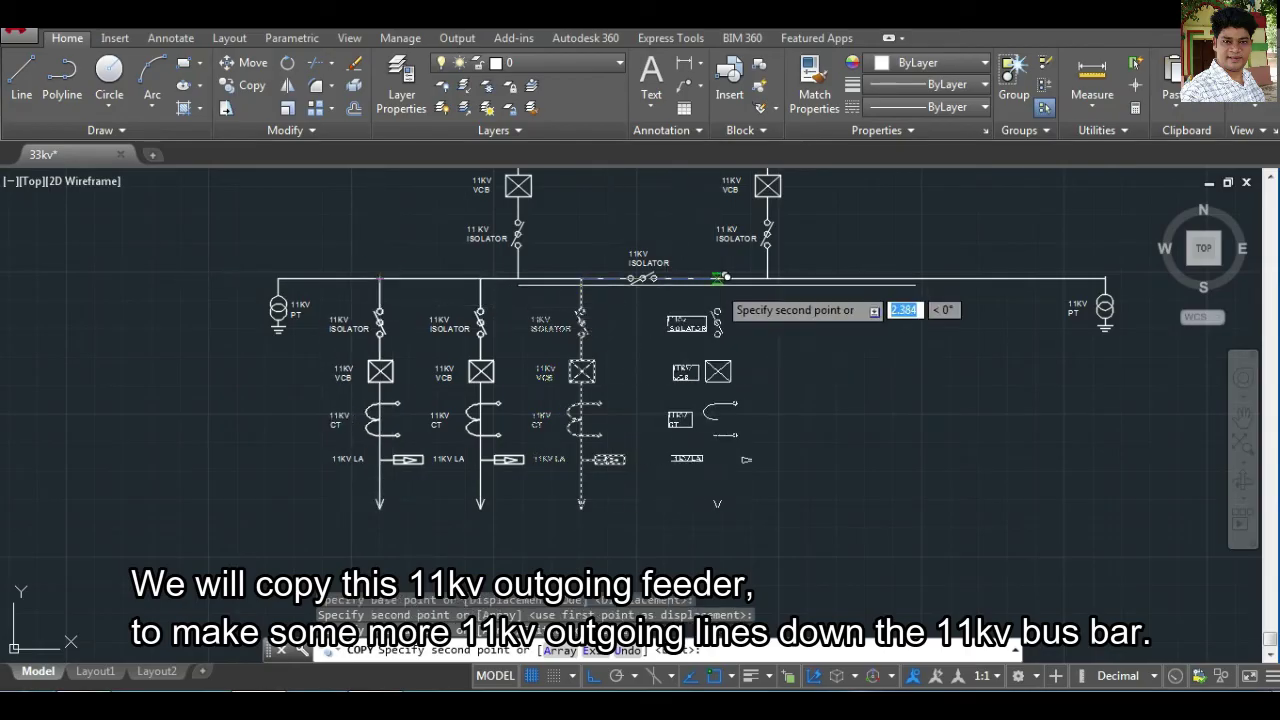
pyautogui.click(726, 276)
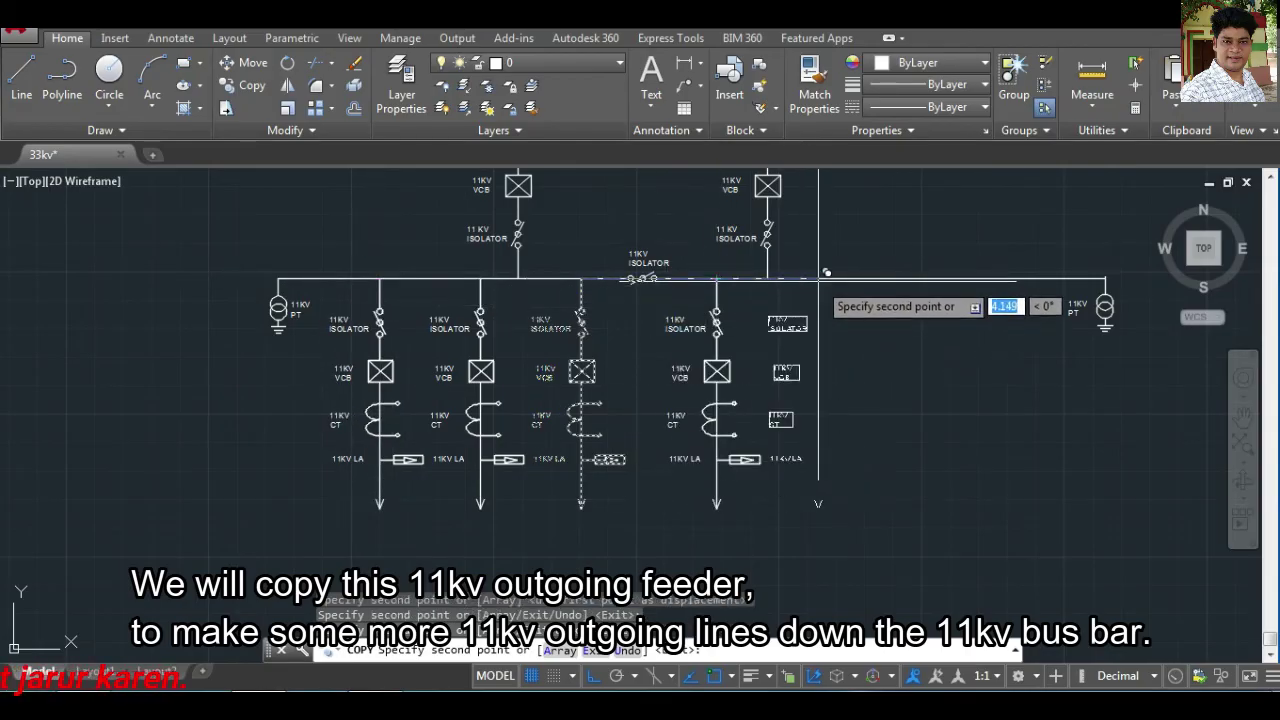
pyautogui.click(826, 272)
pyautogui.click(931, 273)
pyautogui.click(1026, 278)
pyautogui.press('Escape')
pyautogui.hotkey('ctrl', 's')
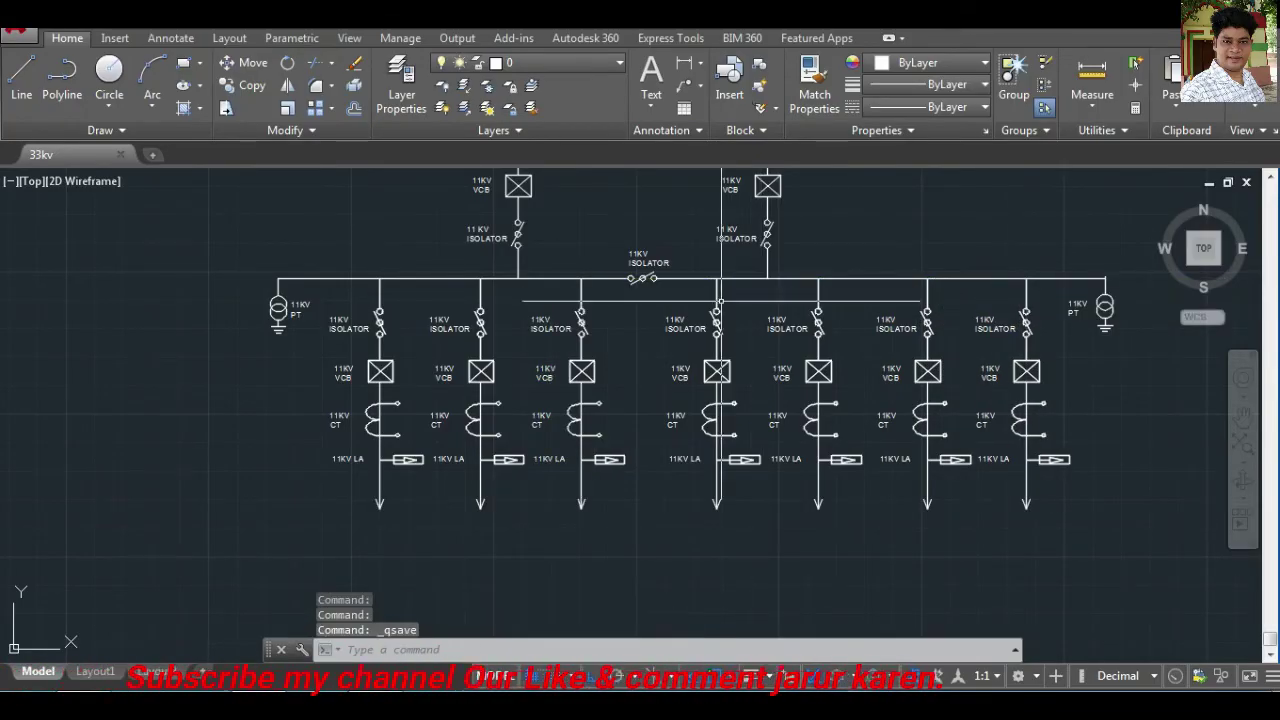
# Erase the VCB, CT and LA symbols and labels from the rightmost 11KV feeder.
pyautogui.scroll(2, 274, 410)
pyautogui.scroll(-2, 274, 410)
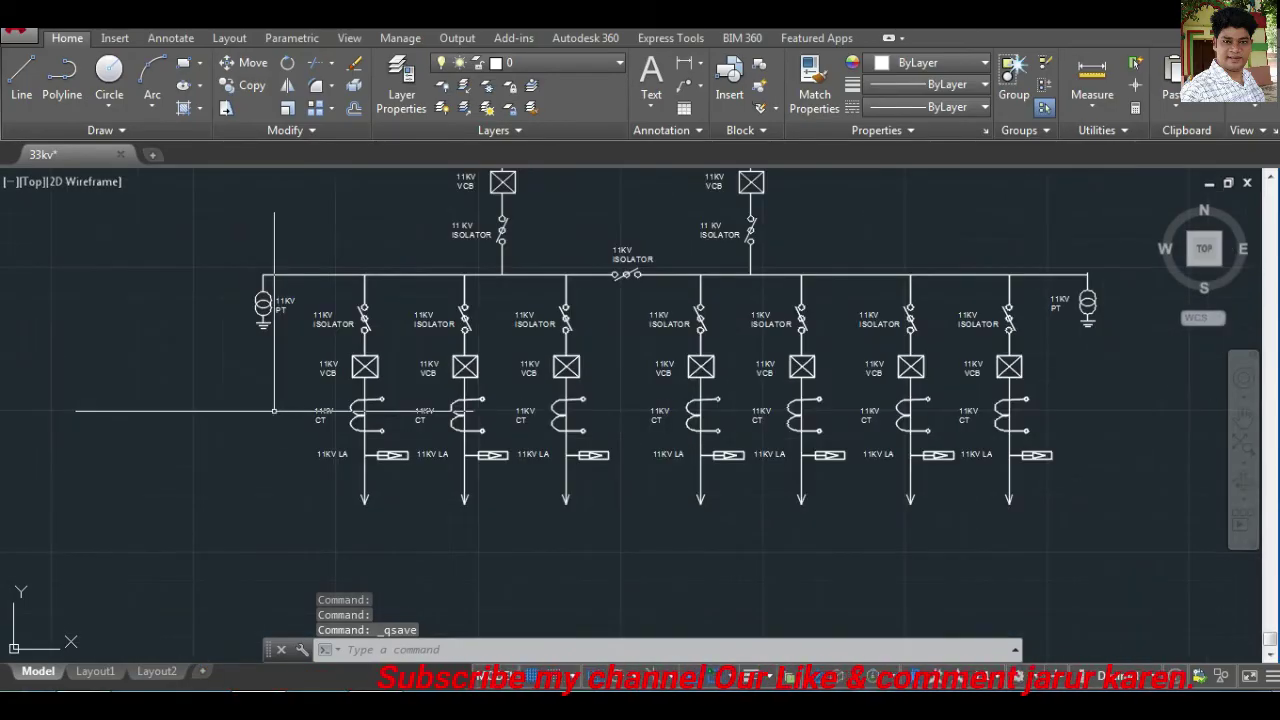
pyautogui.moveTo(1080, 425); pyautogui.dragTo(945, 425, button='middle')
pyautogui.scroll(1, 714, 360)
pyautogui.scroll(1, 642, 328)
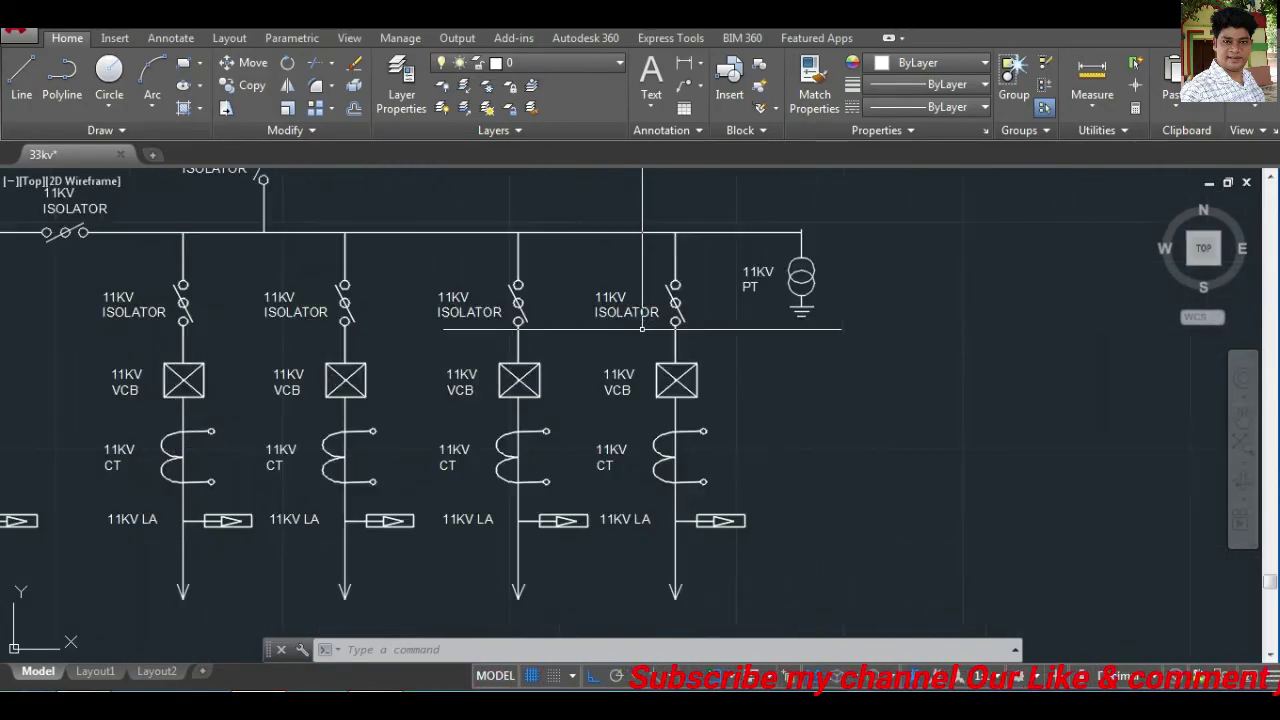
pyautogui.click(593, 353)
pyautogui.click(782, 530)
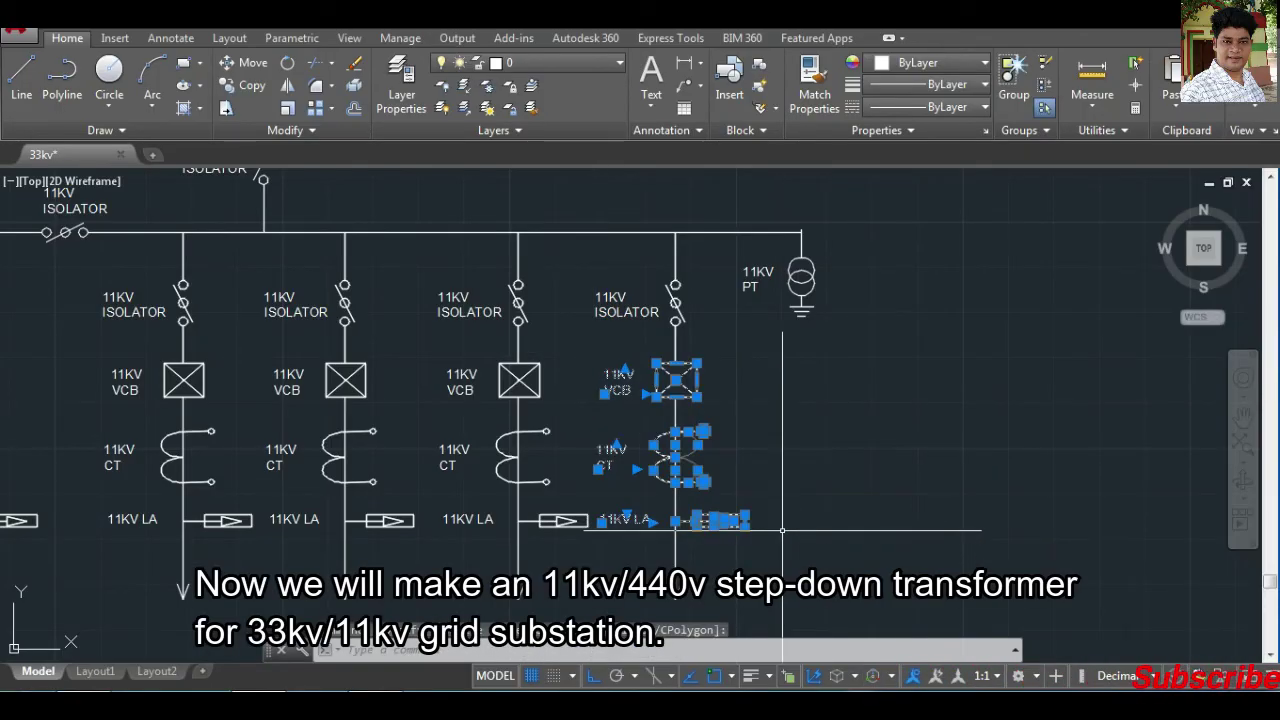
pyautogui.press('Delete')
pyautogui.scroll(-2, 655, 397)
pyautogui.scroll(-2, 626, 380)
pyautogui.scroll(-2, 560, 360)
pyautogui.scroll(5, 793, 397)
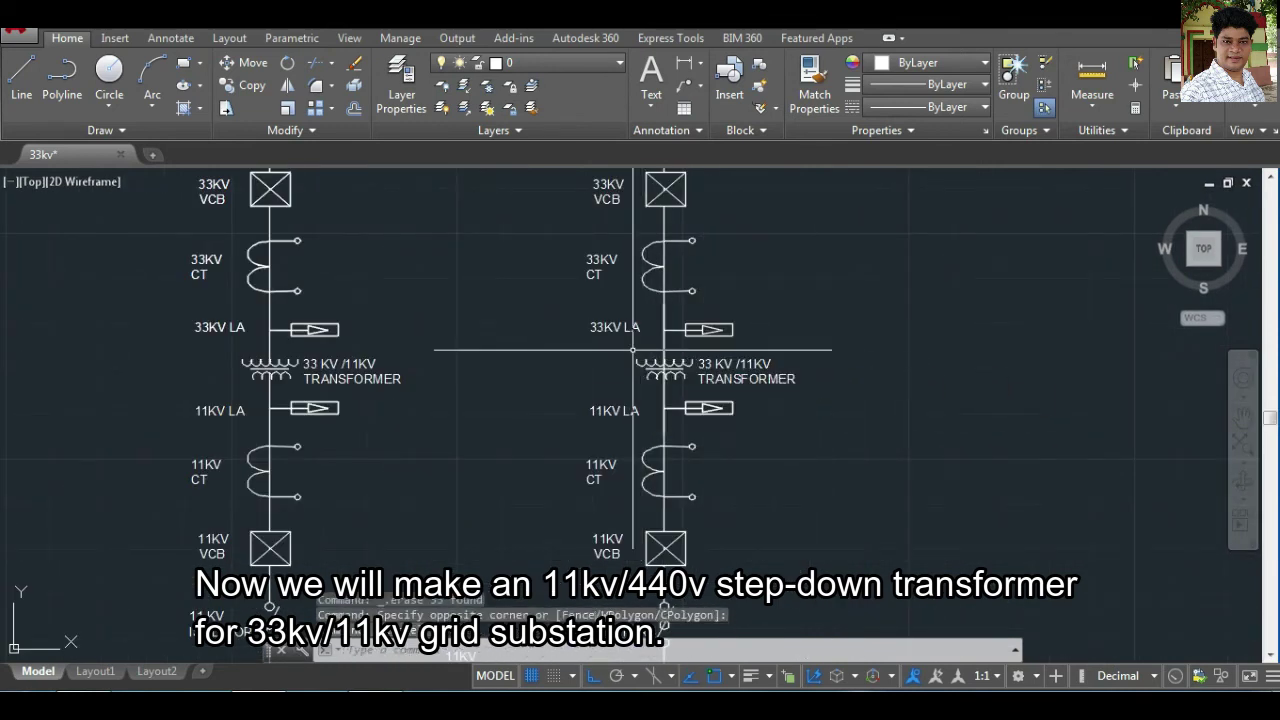
# Copy the 33 KV/11KV transformer symbol and label onto the rightmost feeder below its isolator.
pyautogui.click(807, 391)
pyautogui.write('o')
pyautogui.press('Return')
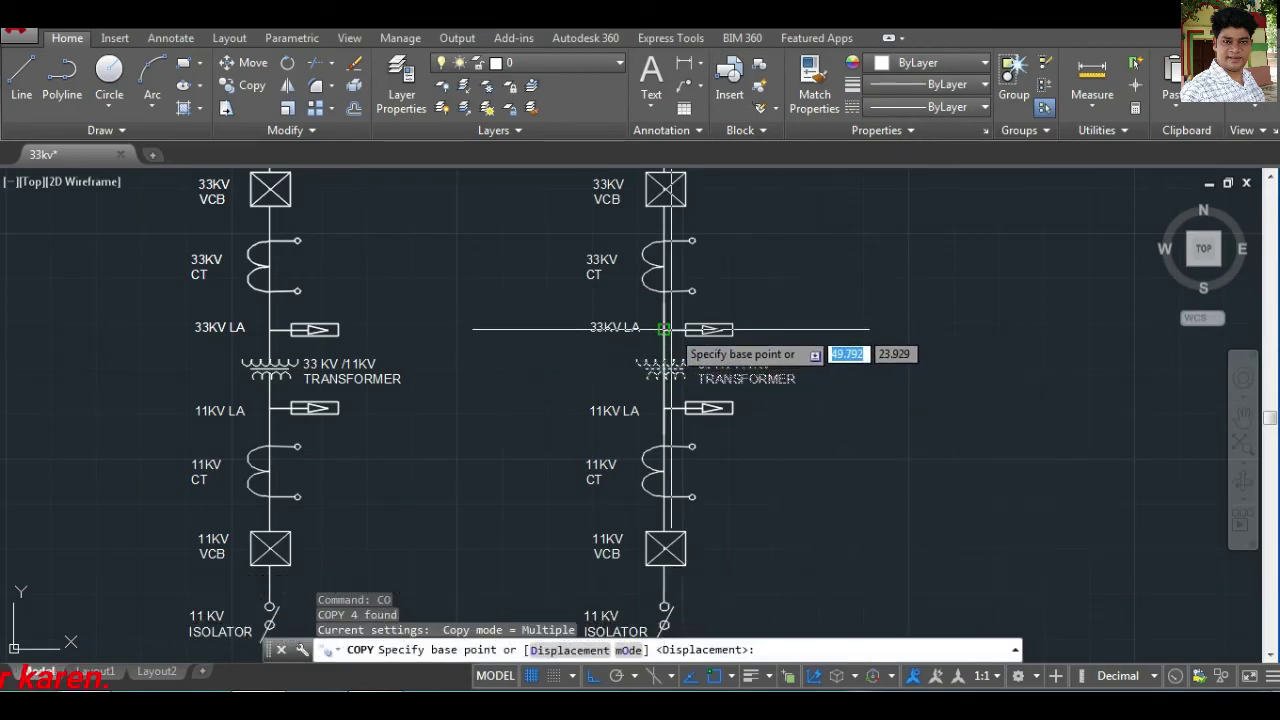
pyautogui.scroll(5, 673, 328)
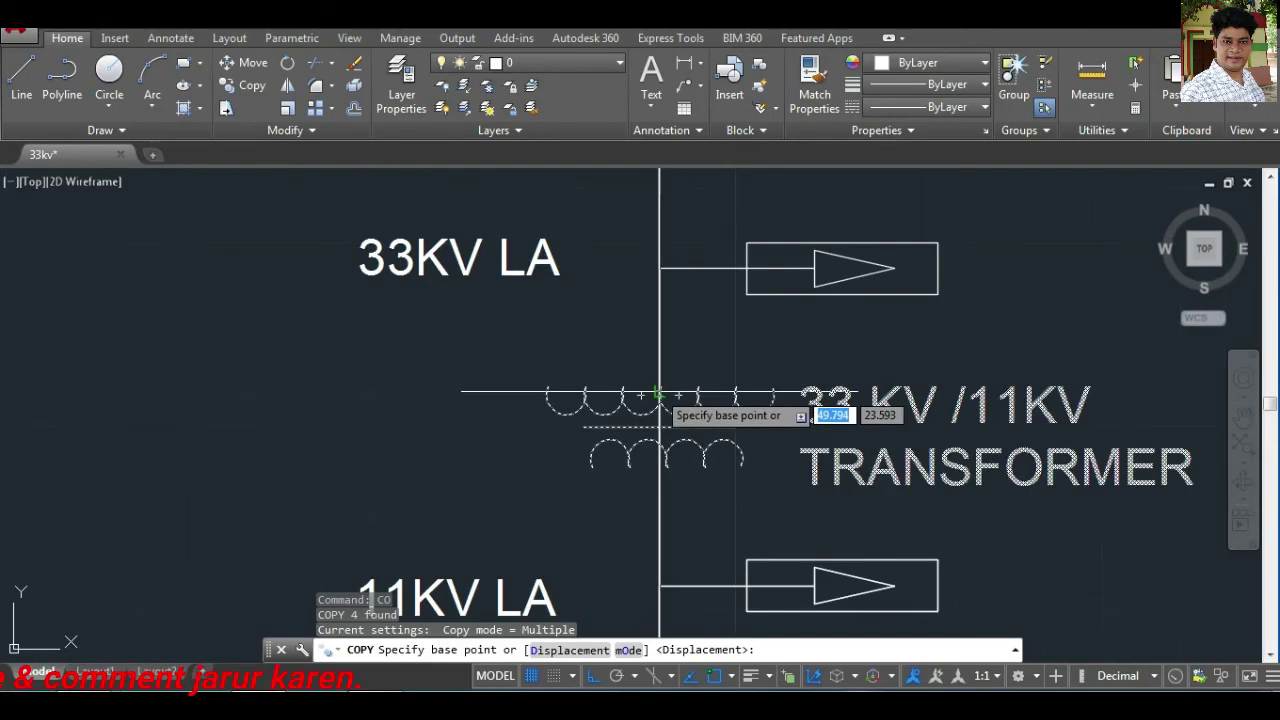
pyautogui.click(657, 387)
pyautogui.scroll(-3, 640, 395)
pyautogui.scroll(-2, 900, 545)
pyautogui.scroll(3, 905, 580)
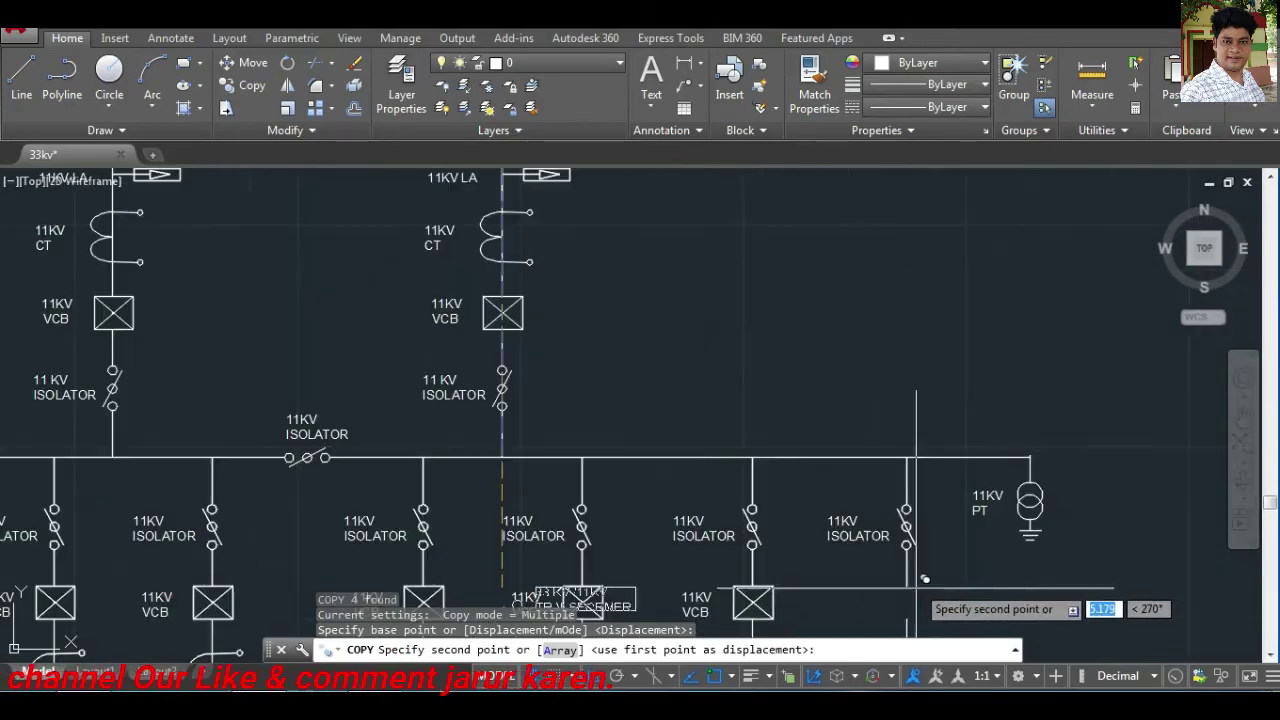
pyautogui.click(906, 587)
pyautogui.press('Escape')
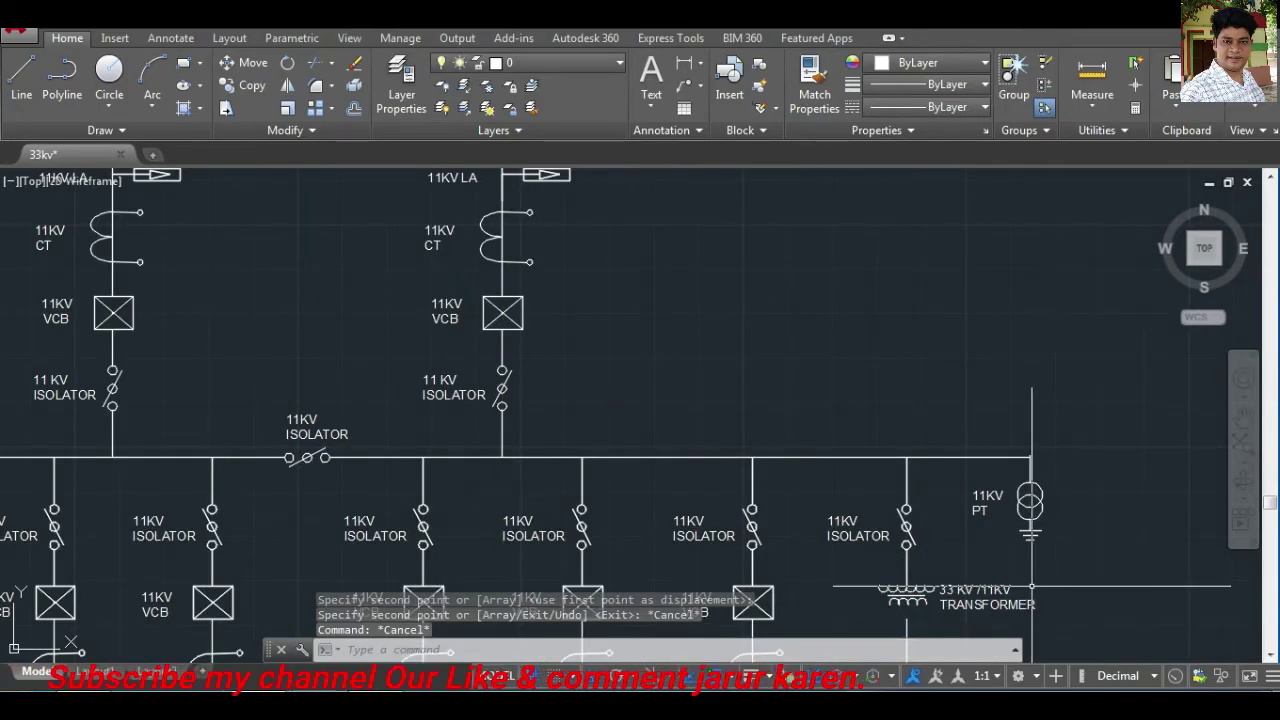
# Edit the copied transformer label to read 11KV /0.44KV TRANSFORMER.
pyautogui.moveTo(1029, 585); pyautogui.dragTo(819, 399, button='middle')
pyautogui.scroll(2, 819, 399)
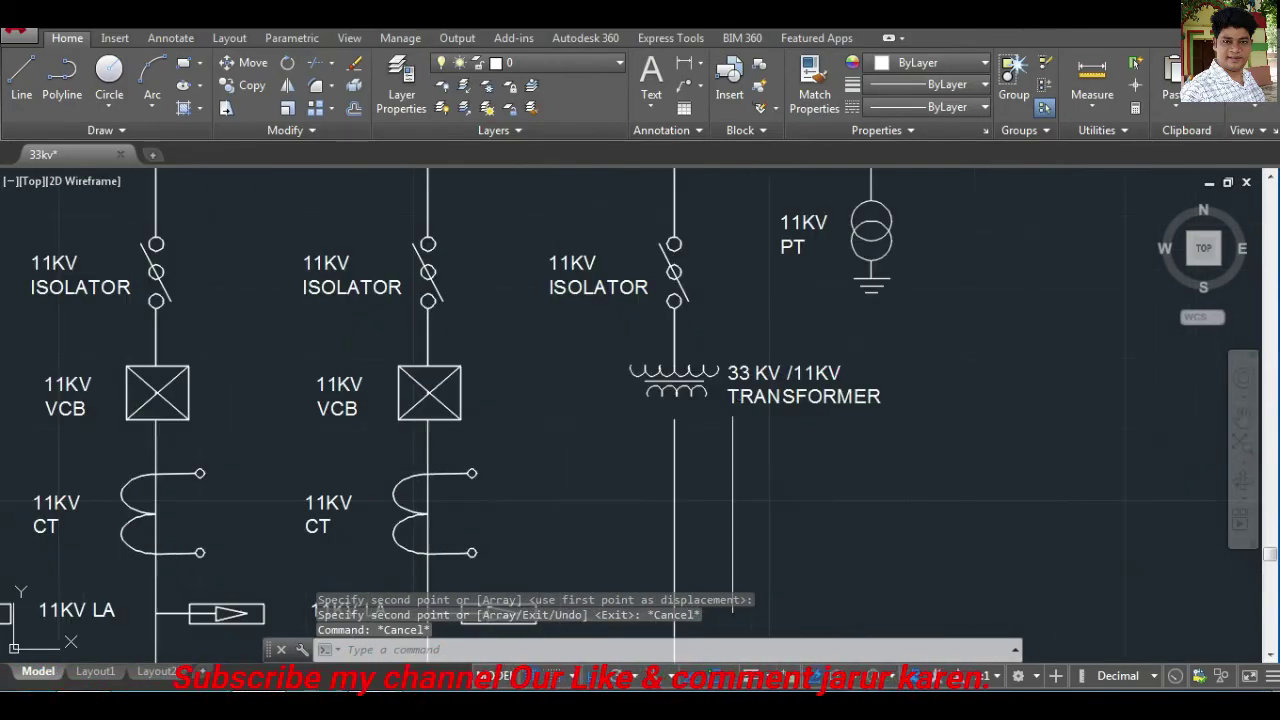
pyautogui.doubleClick(745, 373)
pyautogui.press('BackSpace')
pyautogui.press('BackSpace')
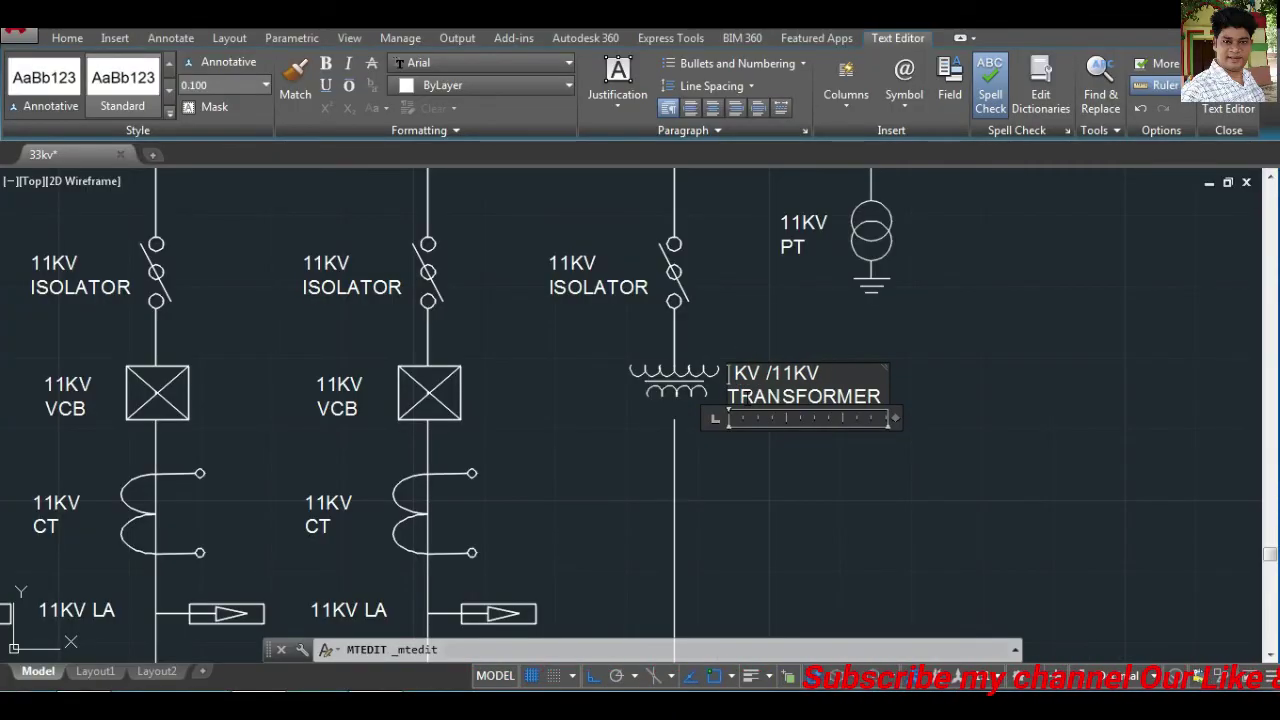
pyautogui.write('11')
pyautogui.press('BackSpace')
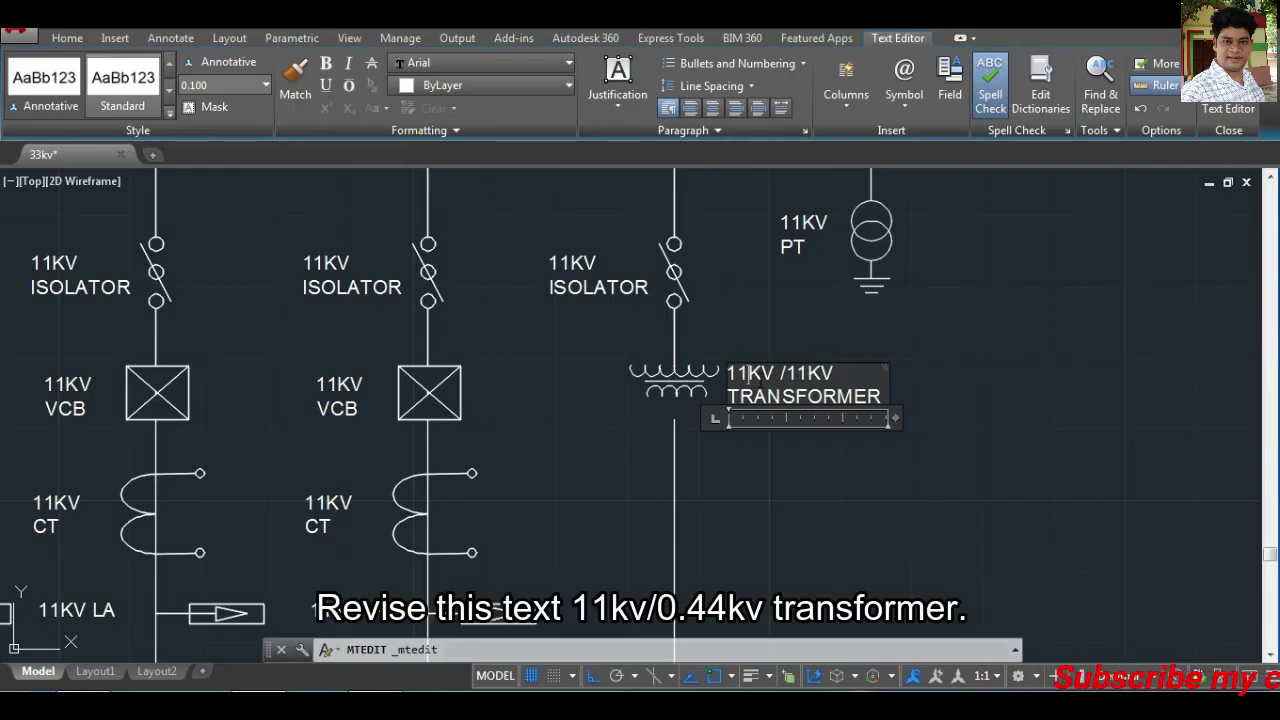
pyautogui.press('BackSpace')
pyautogui.press('BackSpace')
pyautogui.press('BackSpace')
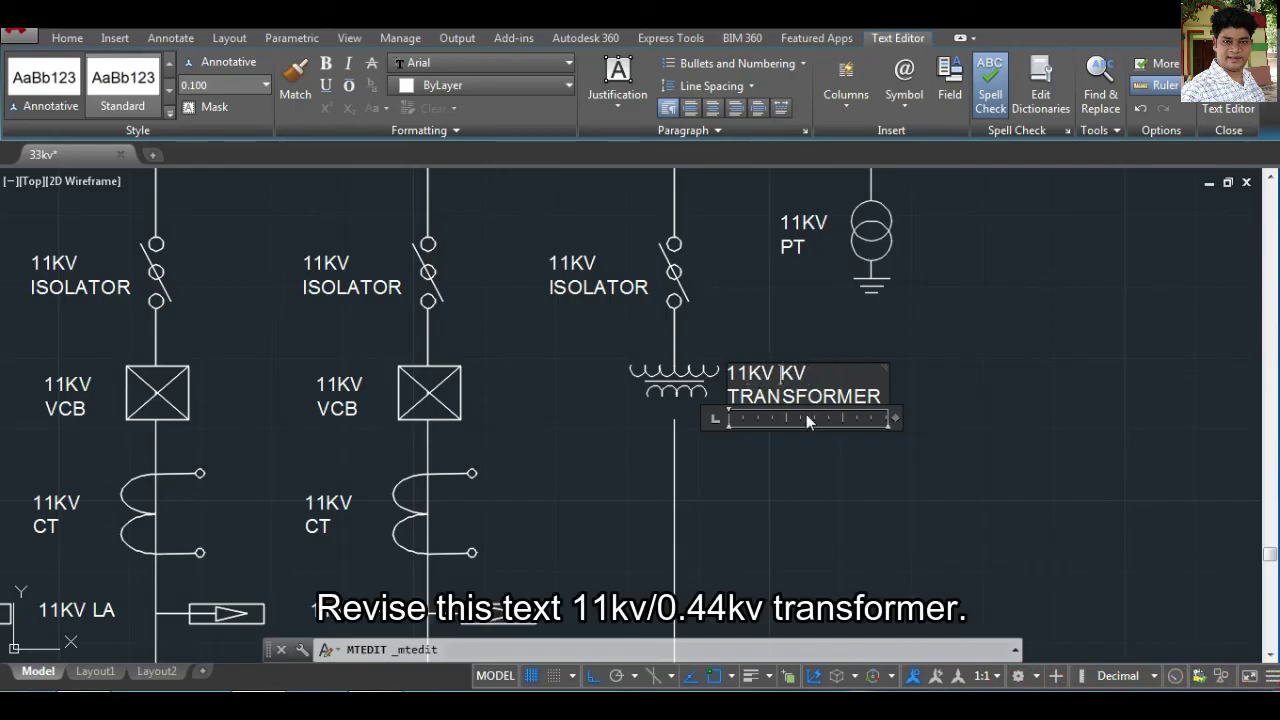
pyautogui.write('/0.44')
pyautogui.click(974, 463)
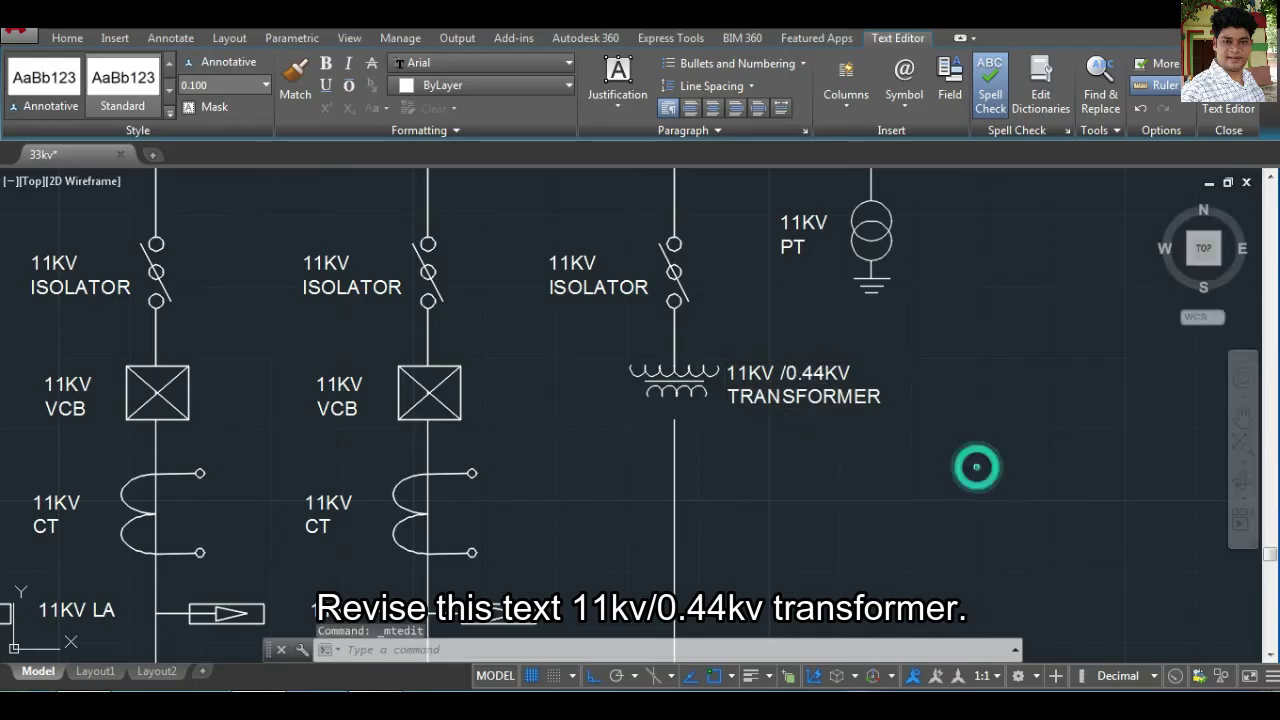
# Try stretching the vertical line through the transformer, then cancel without changing it.
pyautogui.click(676, 436)
pyautogui.scroll(5, 674, 418)
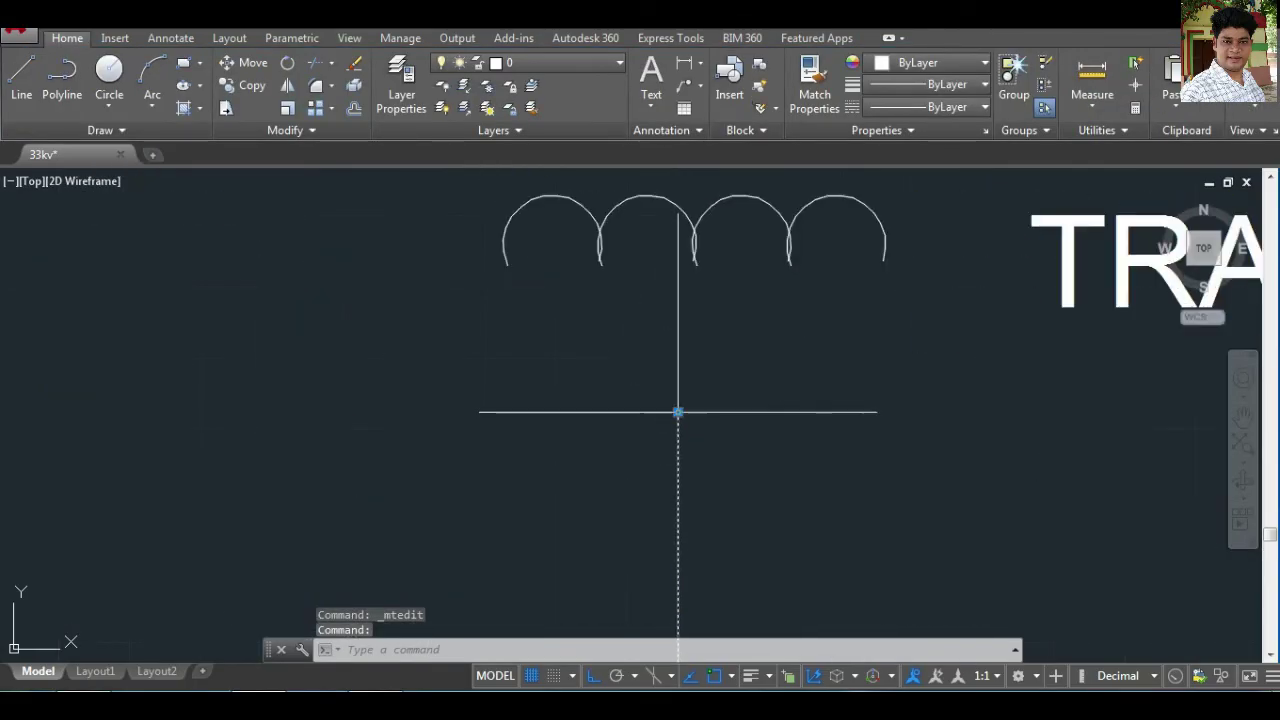
pyautogui.click(678, 412)
pyautogui.rightClick(677, 262)
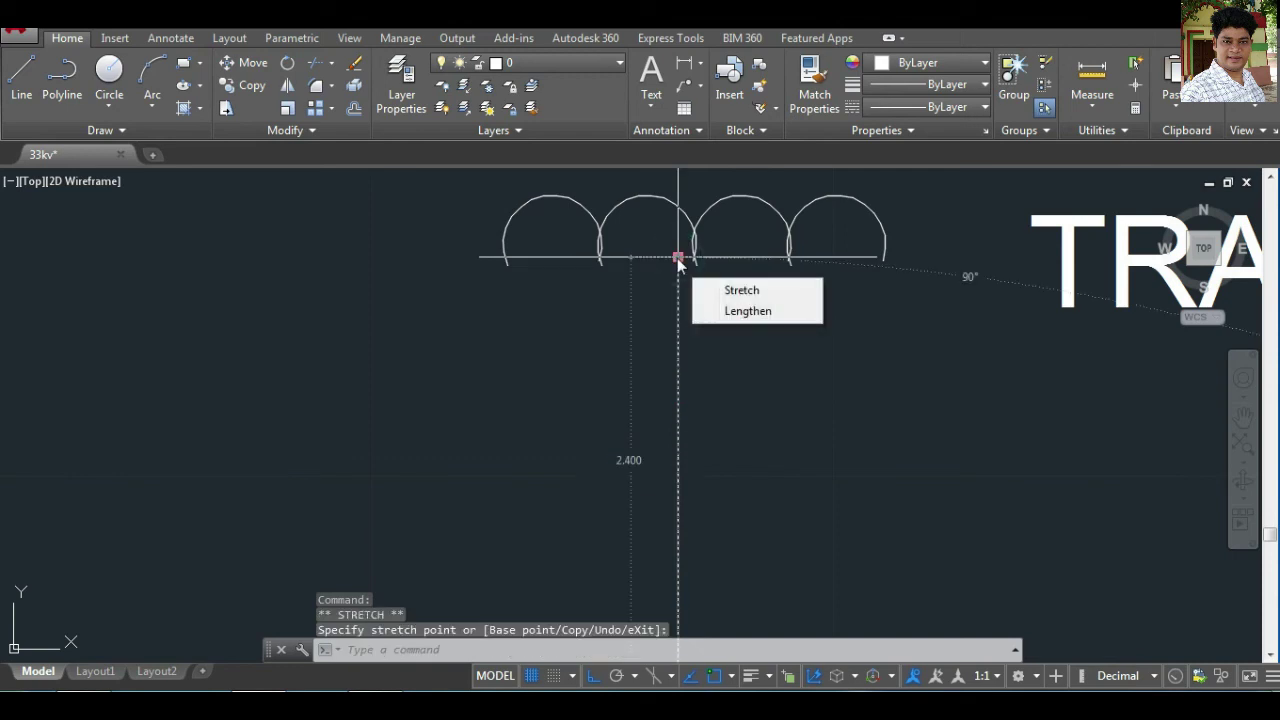
pyautogui.press('Escape')
pyautogui.press('Escape')
pyautogui.scroll(-3, 857, 363)
pyautogui.scroll(-3, 880, 399)
pyautogui.scroll(-1, 880, 399)
pyautogui.scroll(-2, 704, 322)
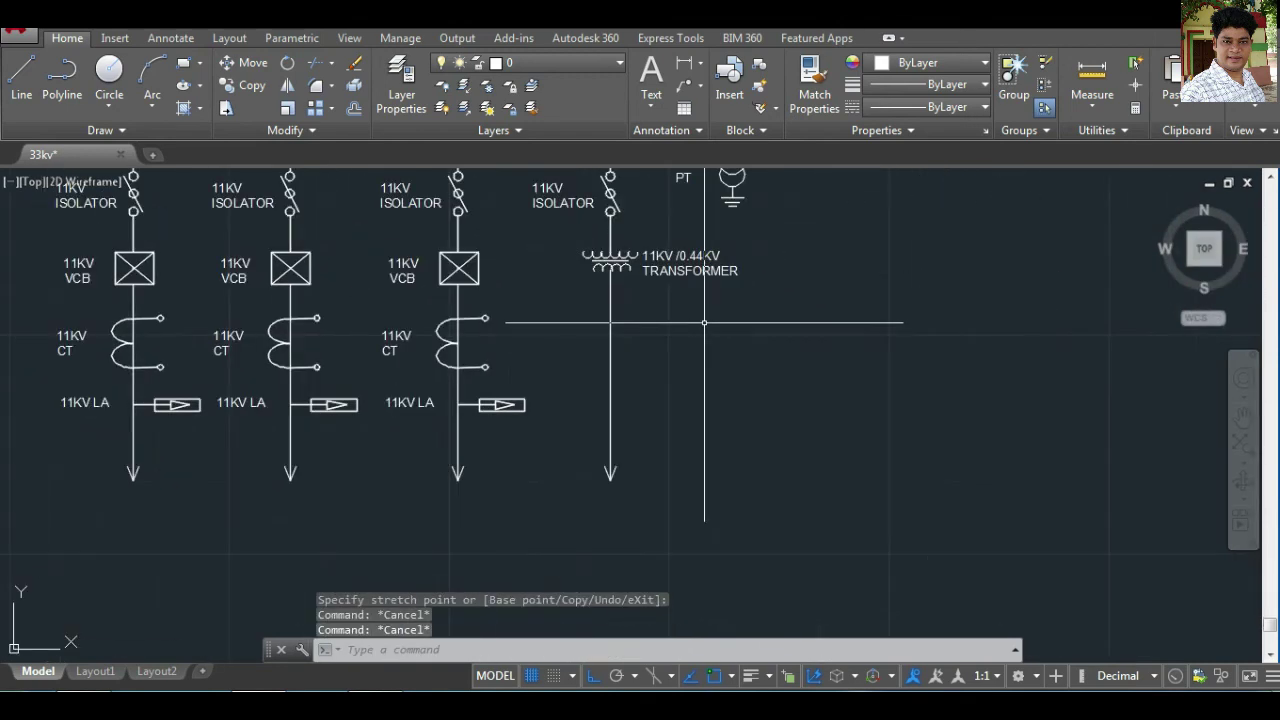
# Add an MText label 'FOR GSS' below the 11KV /0.44KV transformer.
pyautogui.press('Return')
pyautogui.click(645, 408)
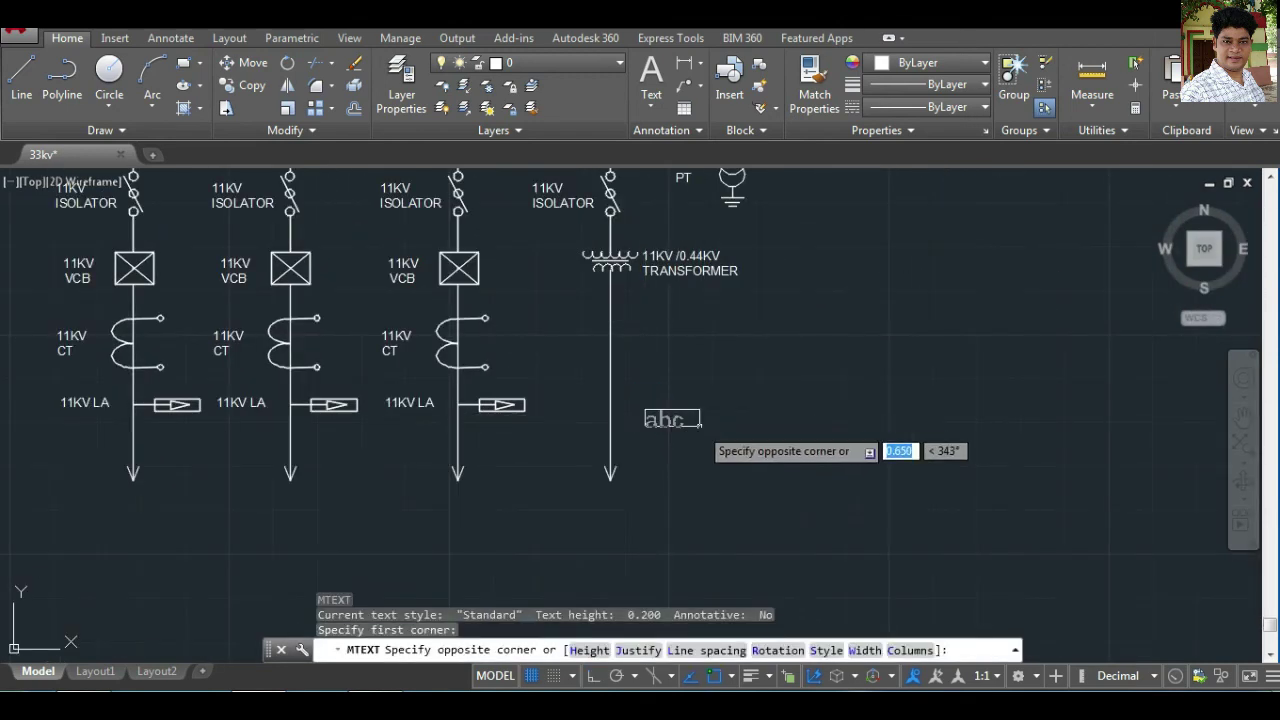
pyautogui.click(700, 438)
pyautogui.write('FOR')
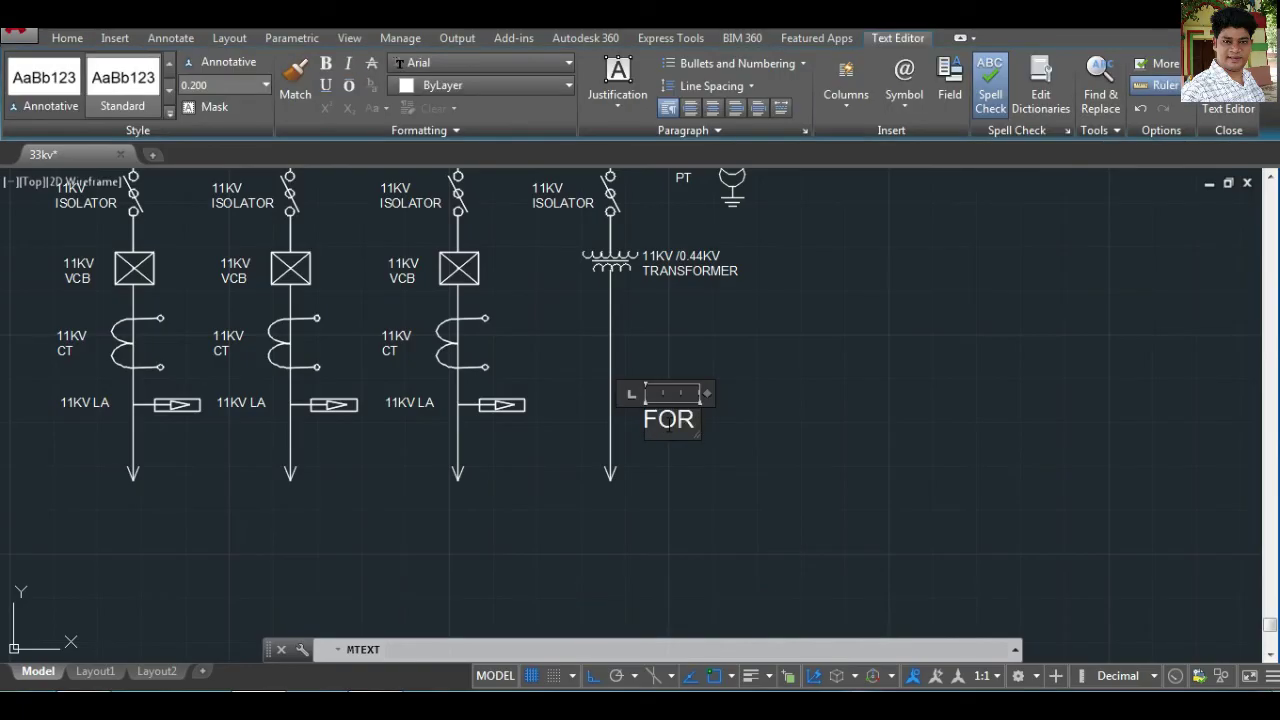
pyautogui.write('GSS')
pyautogui.click(928, 451)
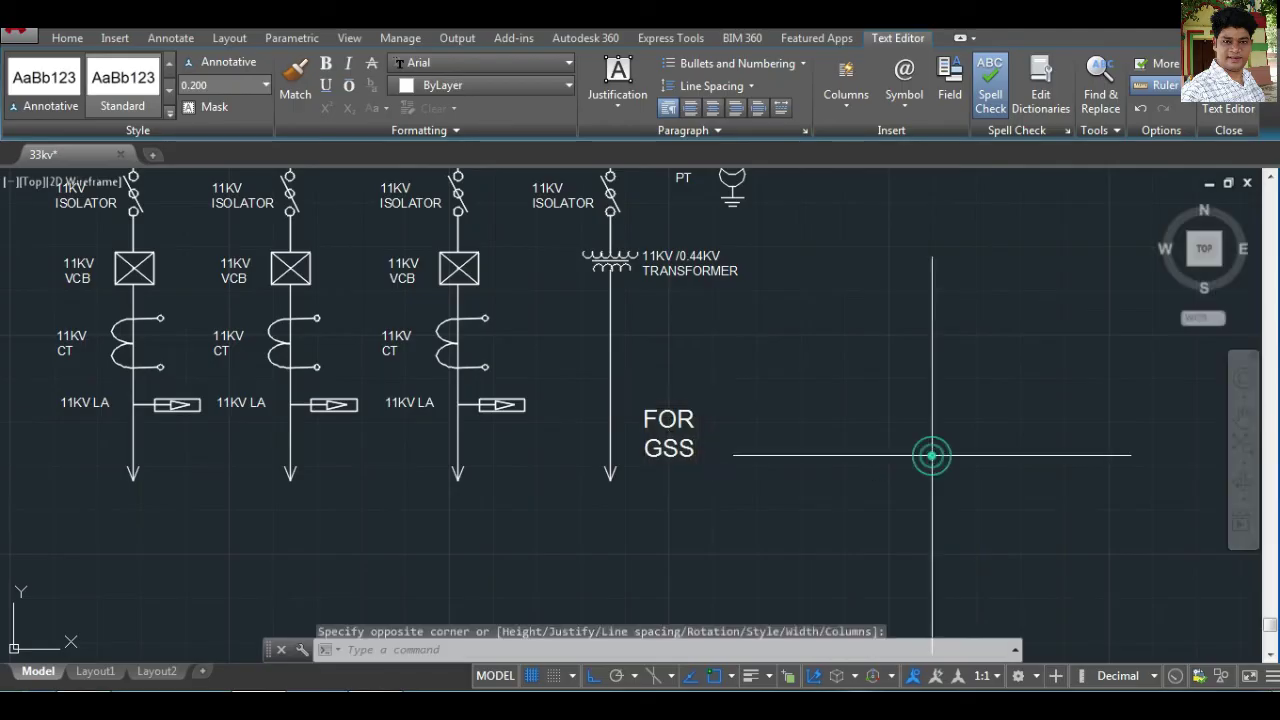
# Recheck the FOR GSS label, then pan the view to the bus bars.
pyautogui.doubleClick(669, 420)
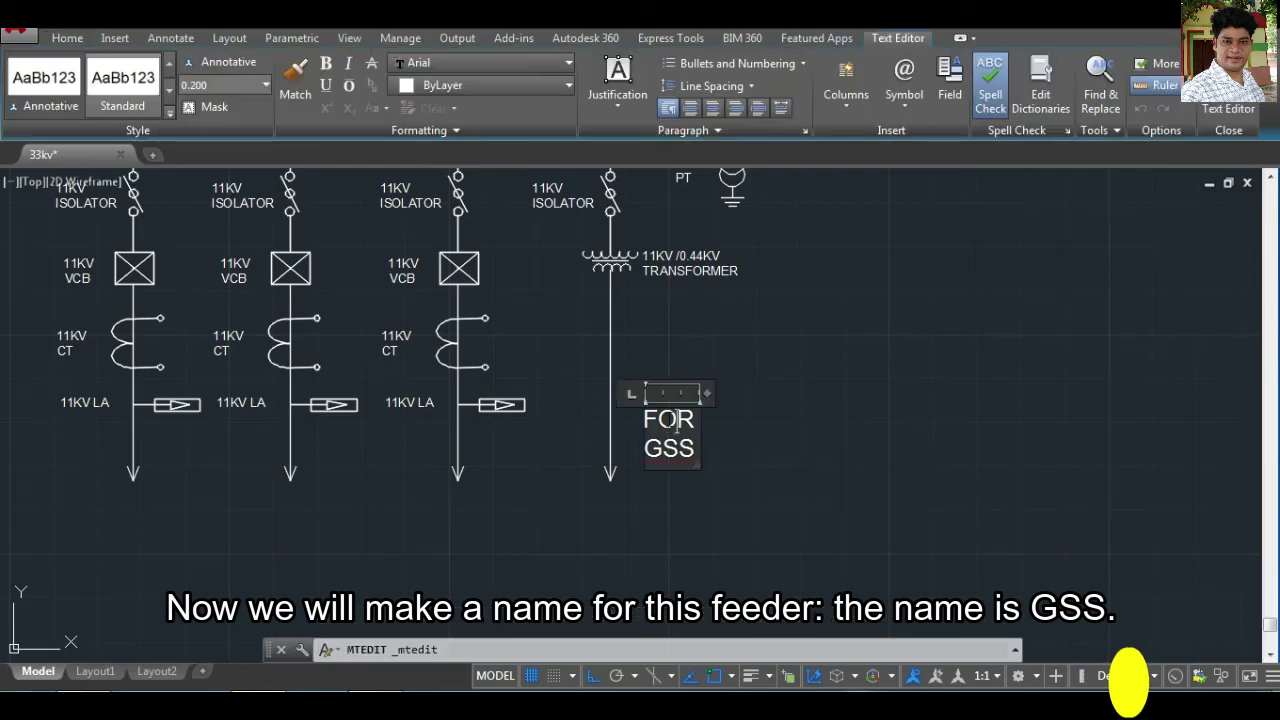
pyautogui.click(748, 420)
pyautogui.click(649, 418)
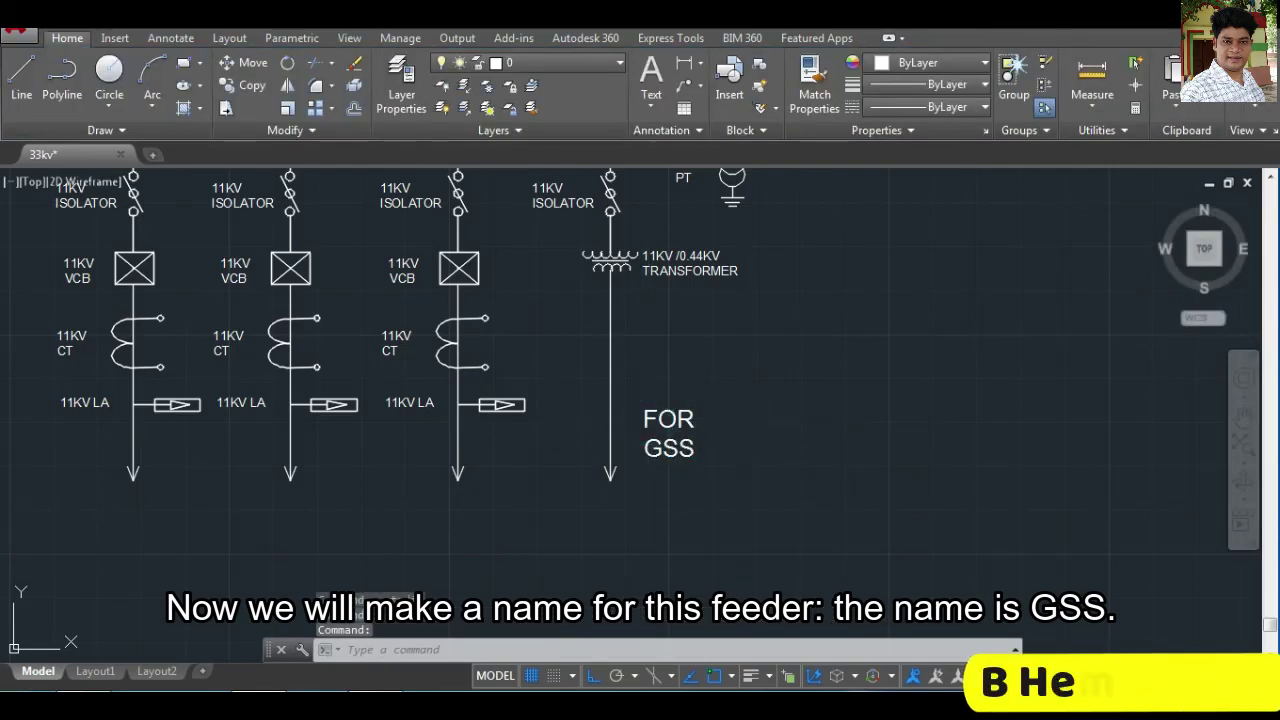
pyautogui.scroll(-4, 801, 395)
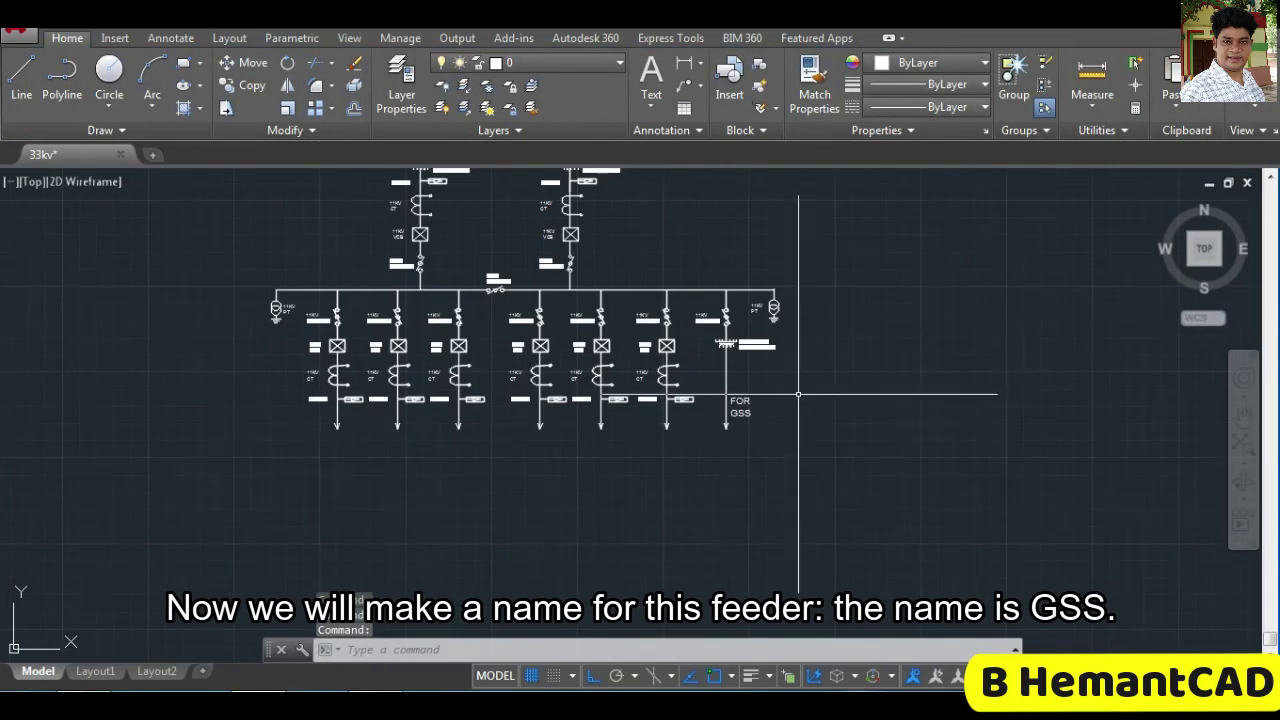
pyautogui.scroll(2, 370, 345)
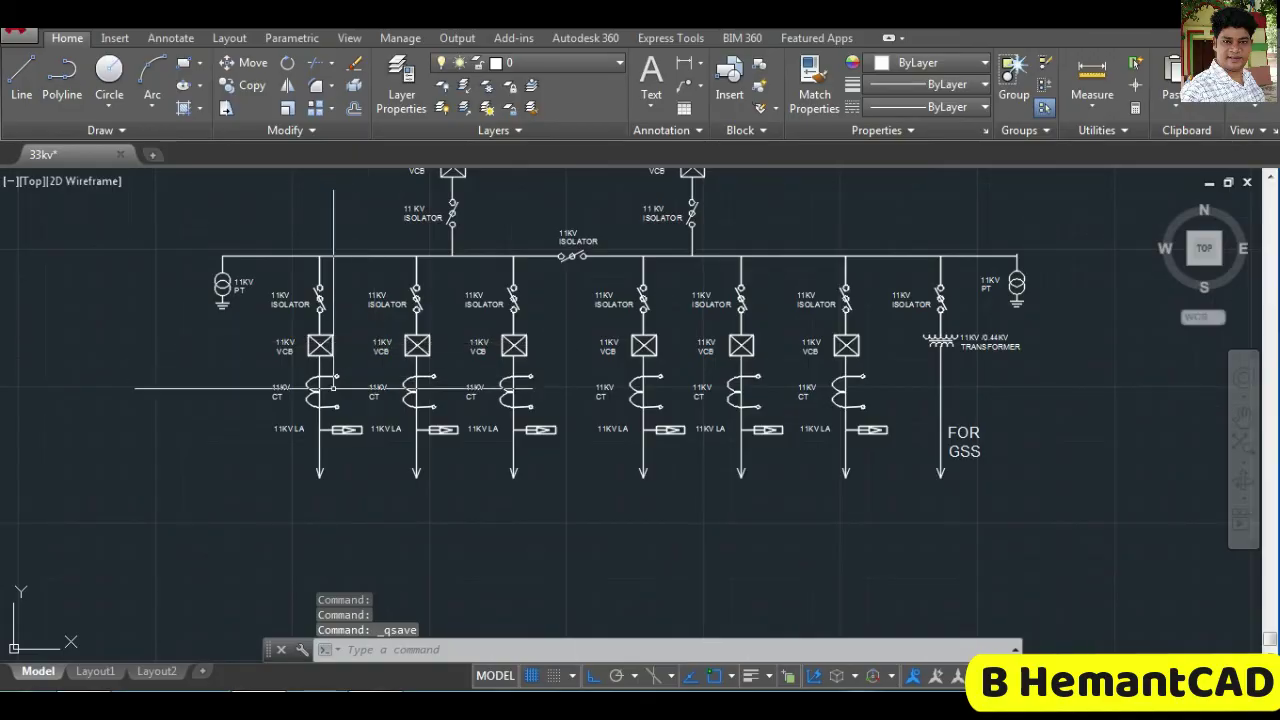
pyautogui.scroll(2, 974, 375)
pyautogui.scroll(-2, 942, 366)
pyautogui.scroll(-2, 942, 366)
pyautogui.moveTo(875, 278); pyautogui.dragTo(653, 340, button='middle')
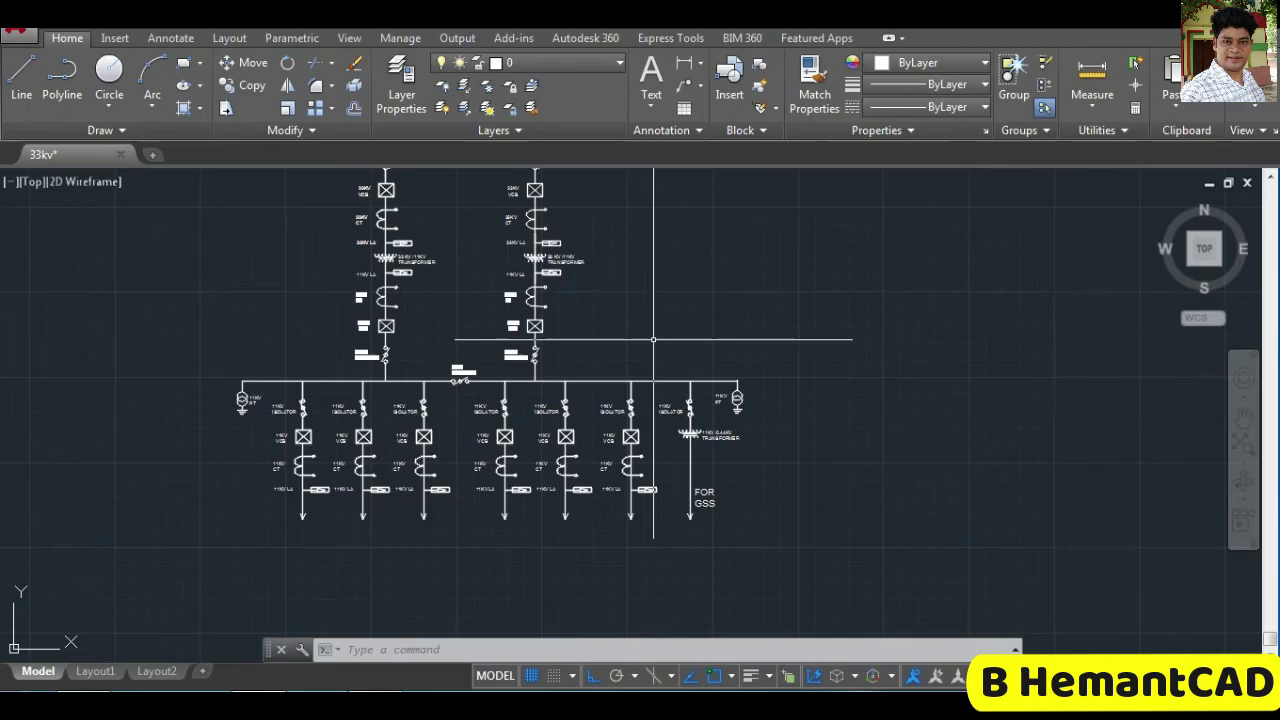
pyautogui.write('T')
pyautogui.press('Return')
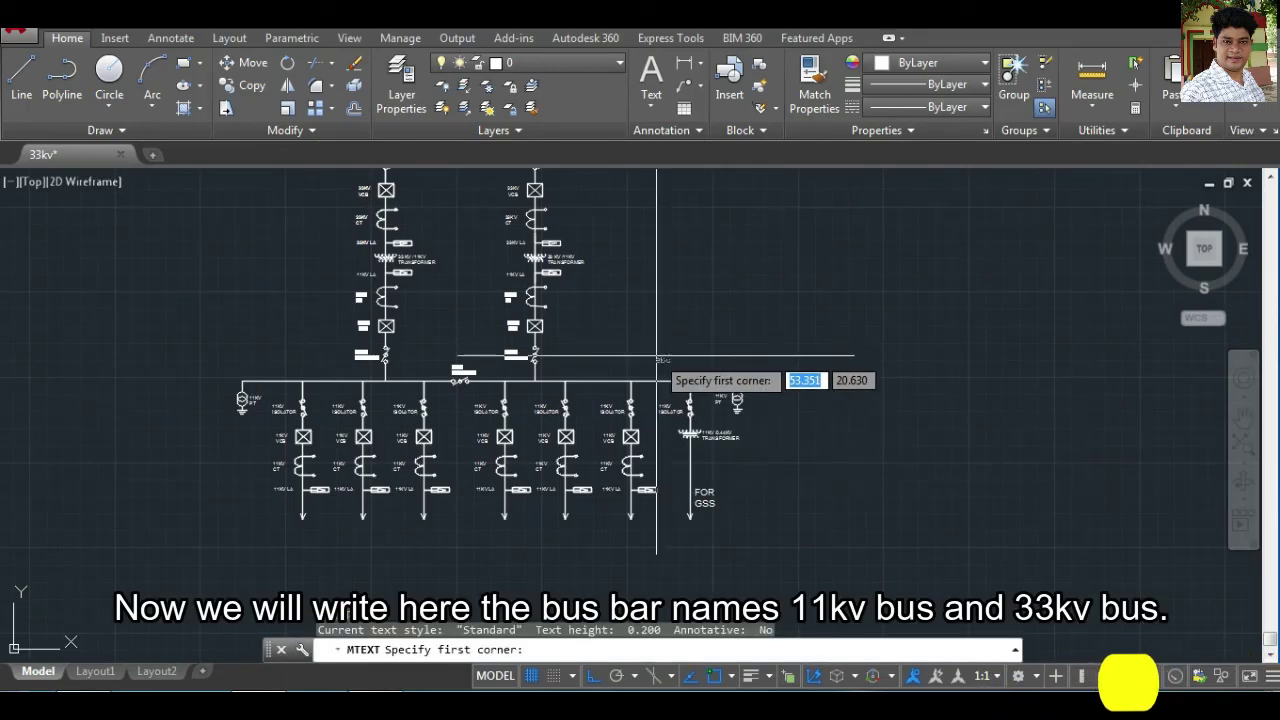
# Add an 11KV BUS MText label and move it just above the 11kV bus bar.
pyautogui.click(656, 357)
pyautogui.click(708, 366)
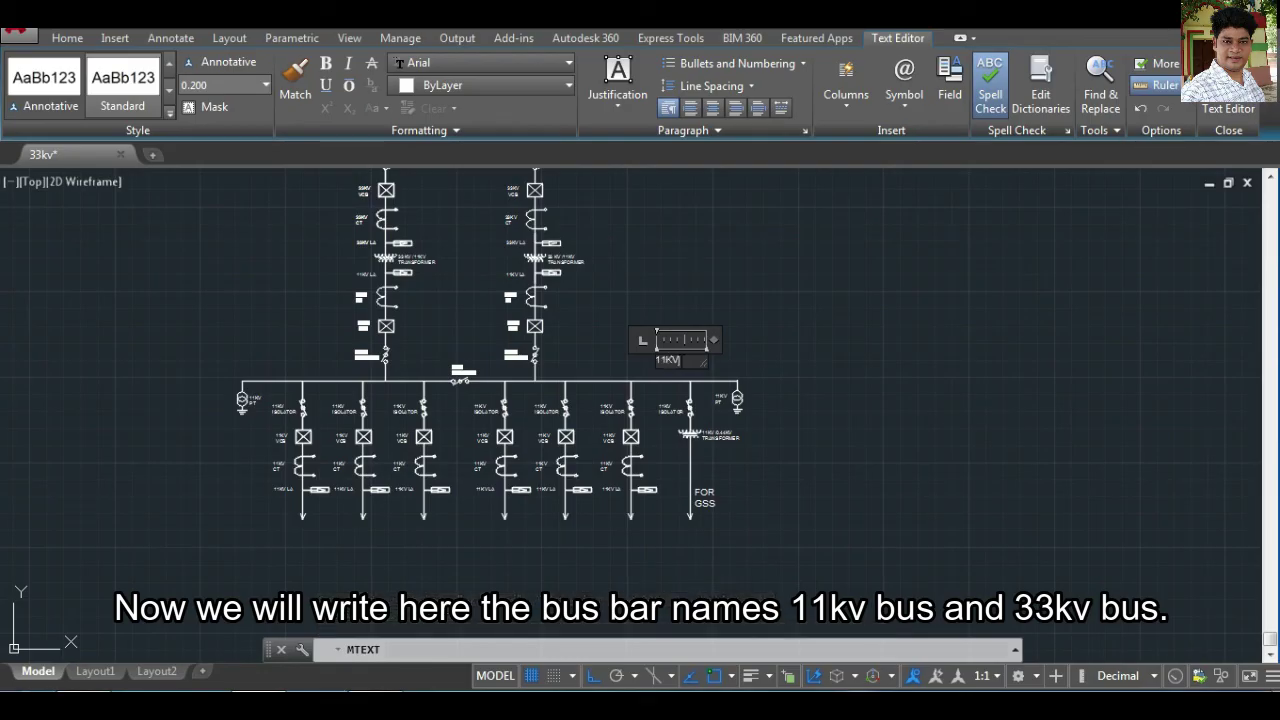
pyautogui.click(812, 391)
pyautogui.scroll(2, 678, 359)
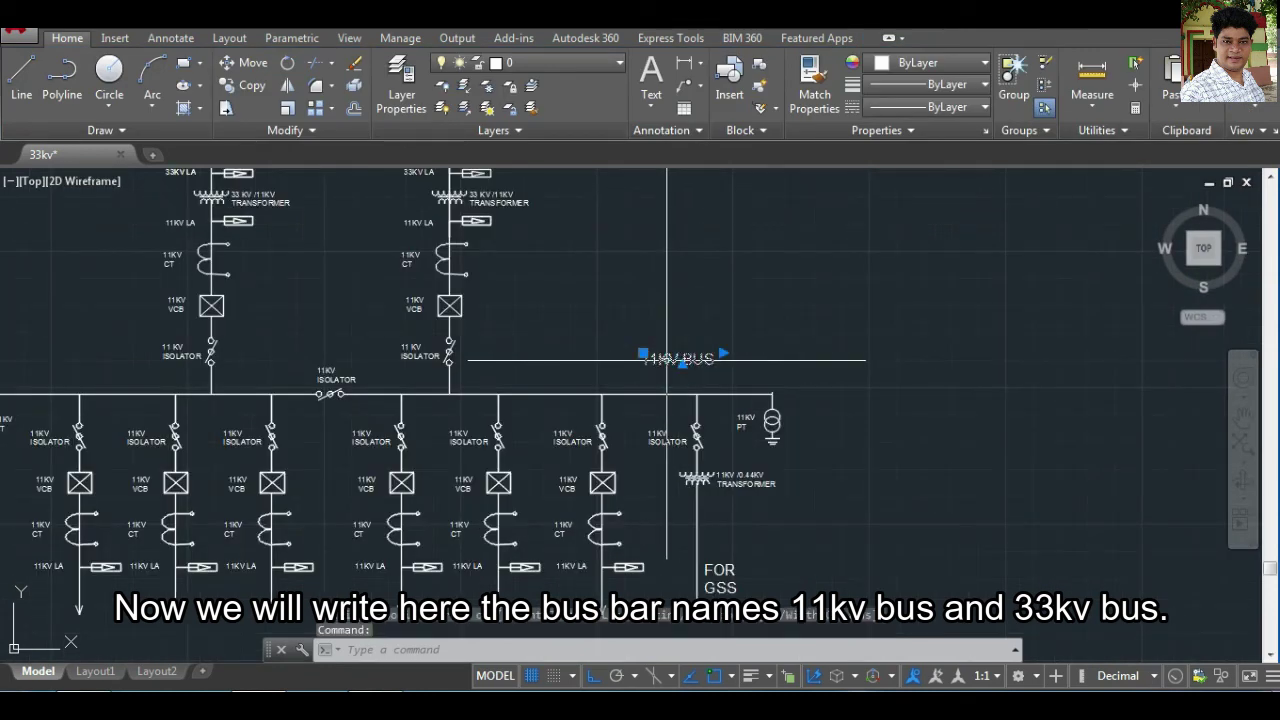
pyautogui.moveTo(667, 360); pyautogui.dragTo(665, 388)
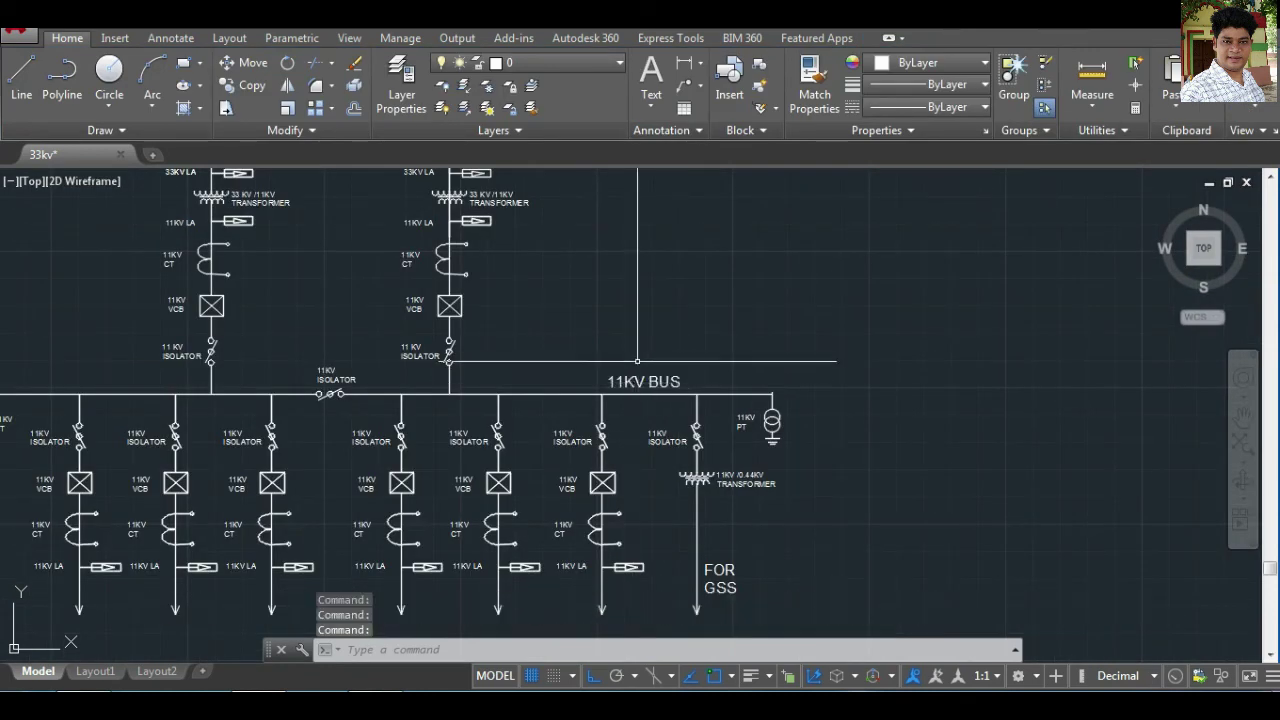
# Copy the 11KV BUS label next to the 33kV bus bar.
pyautogui.write('o')
pyautogui.press('Return')
pyautogui.click(629, 371)
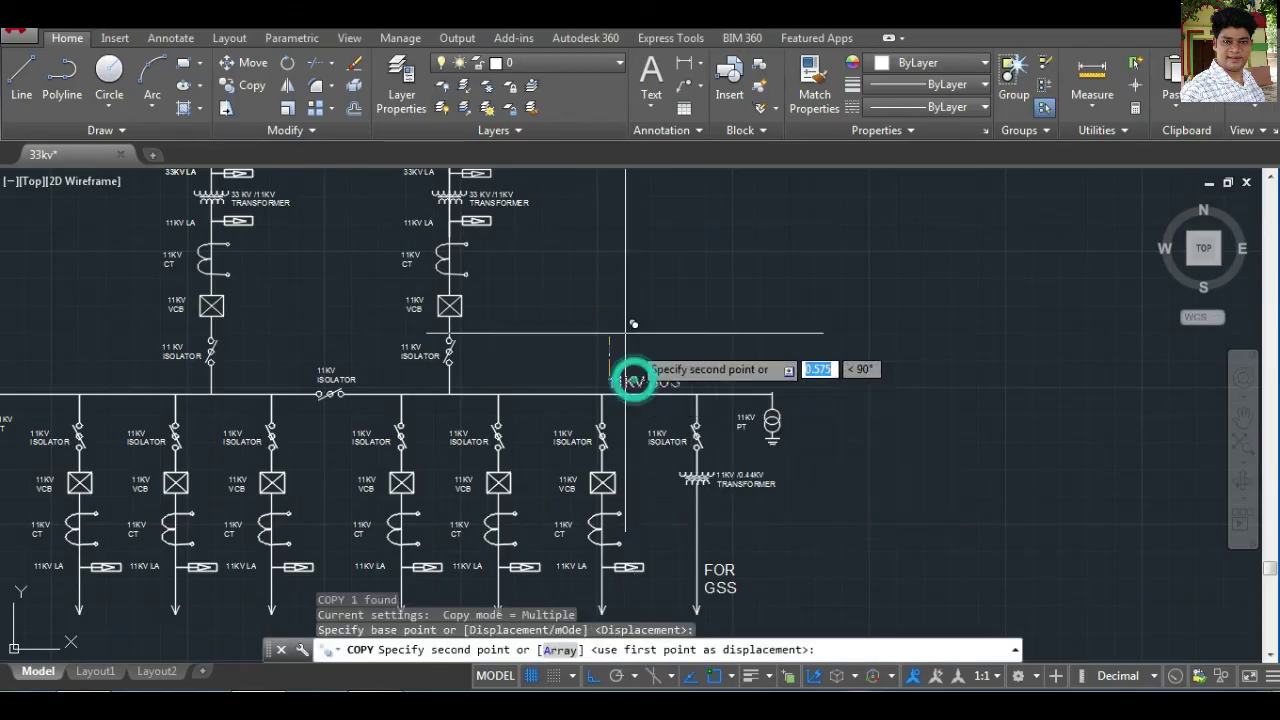
pyautogui.scroll(-5, 614, 300)
pyautogui.scroll(5, 561, 198)
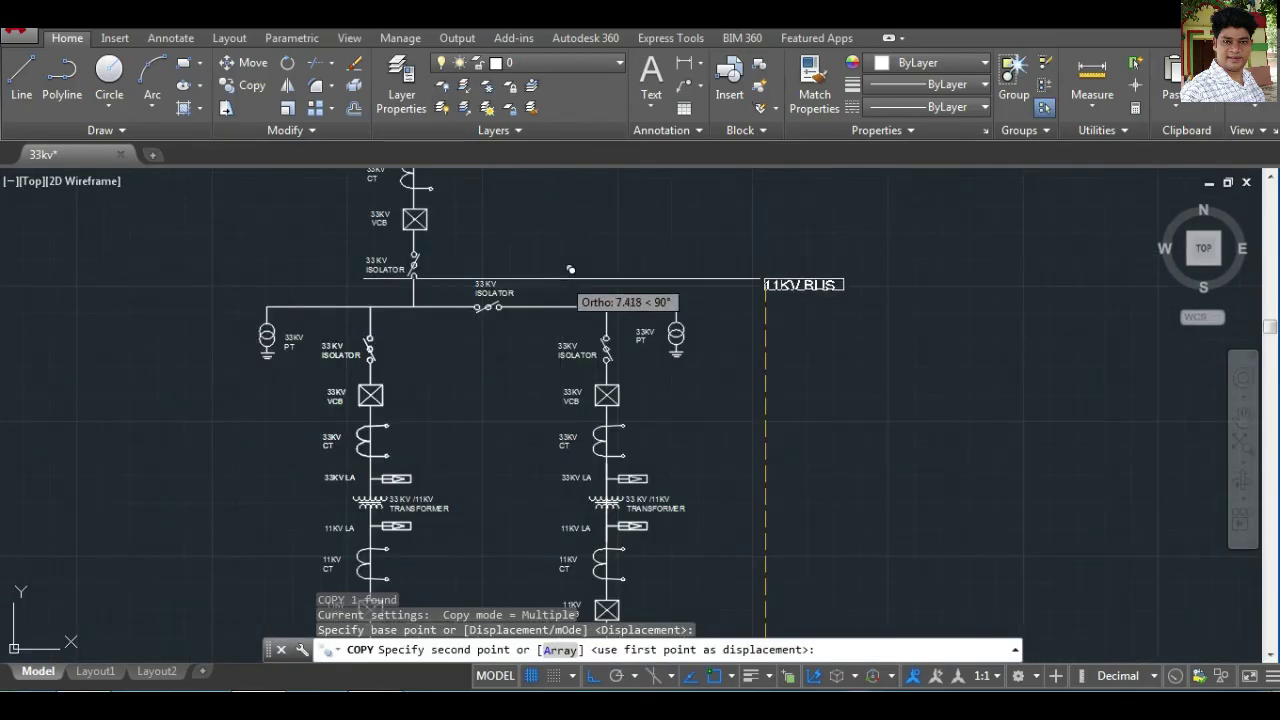
pyautogui.click(575, 281)
pyautogui.press('Escape')
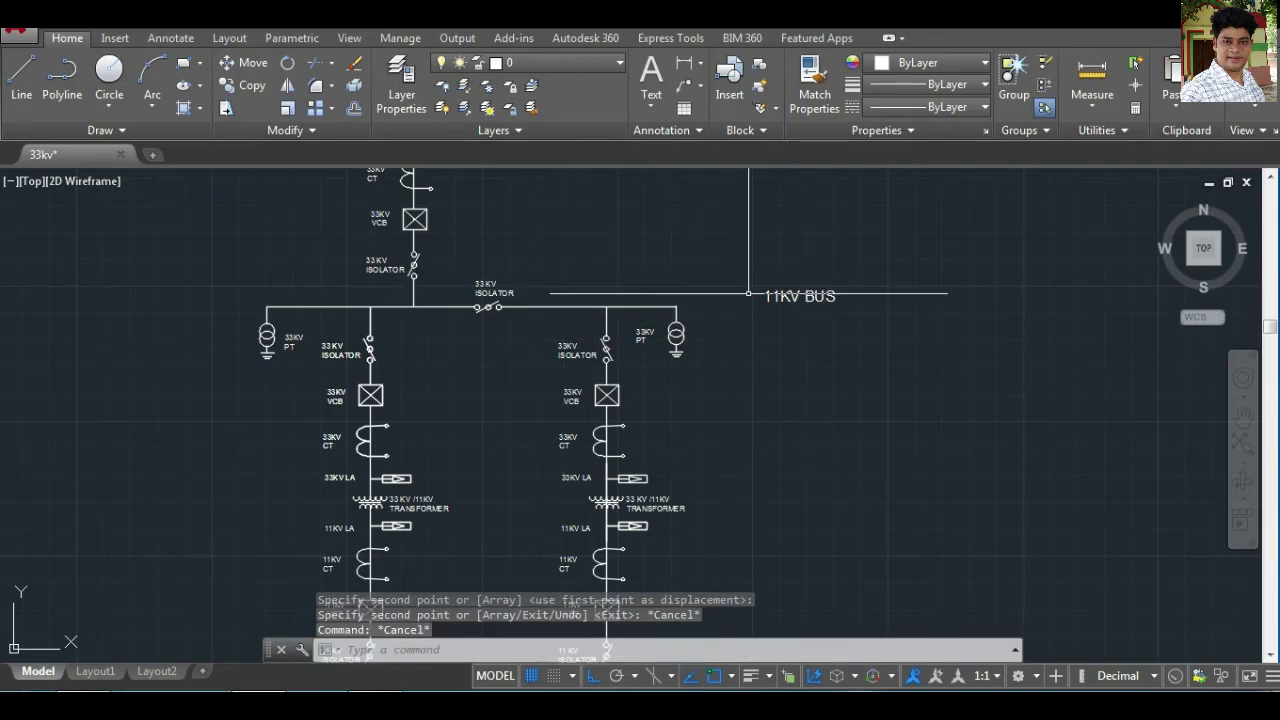
# Change the copied bus label's text to 33KV BUS.
pyautogui.click(781, 294)
pyautogui.press('Escape')
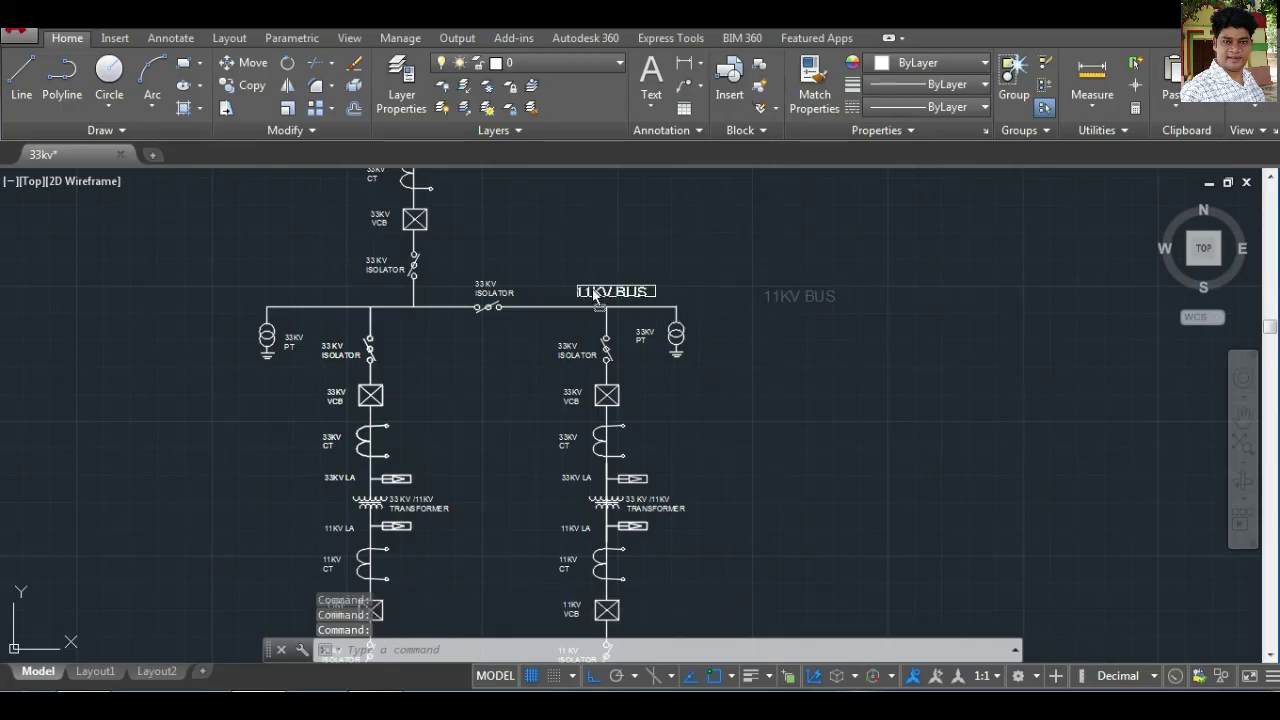
pyautogui.doubleClick(579, 292)
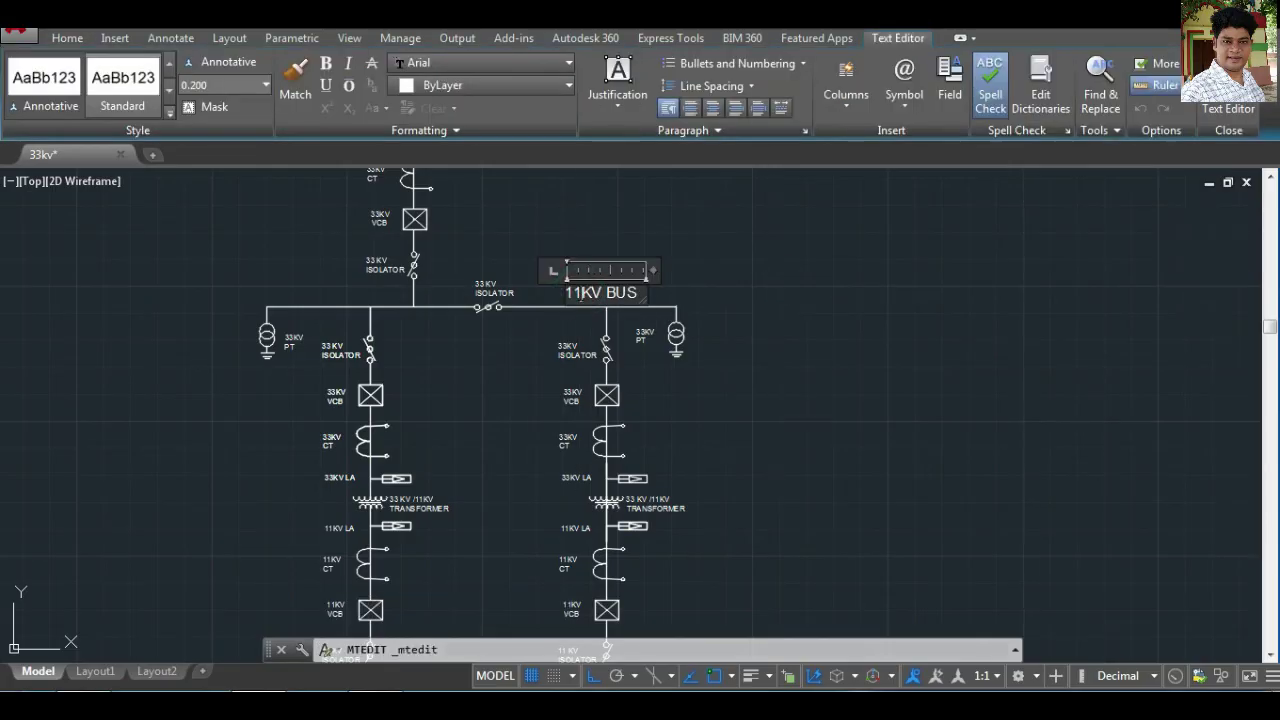
pyautogui.write('33')
pyautogui.click(743, 346)
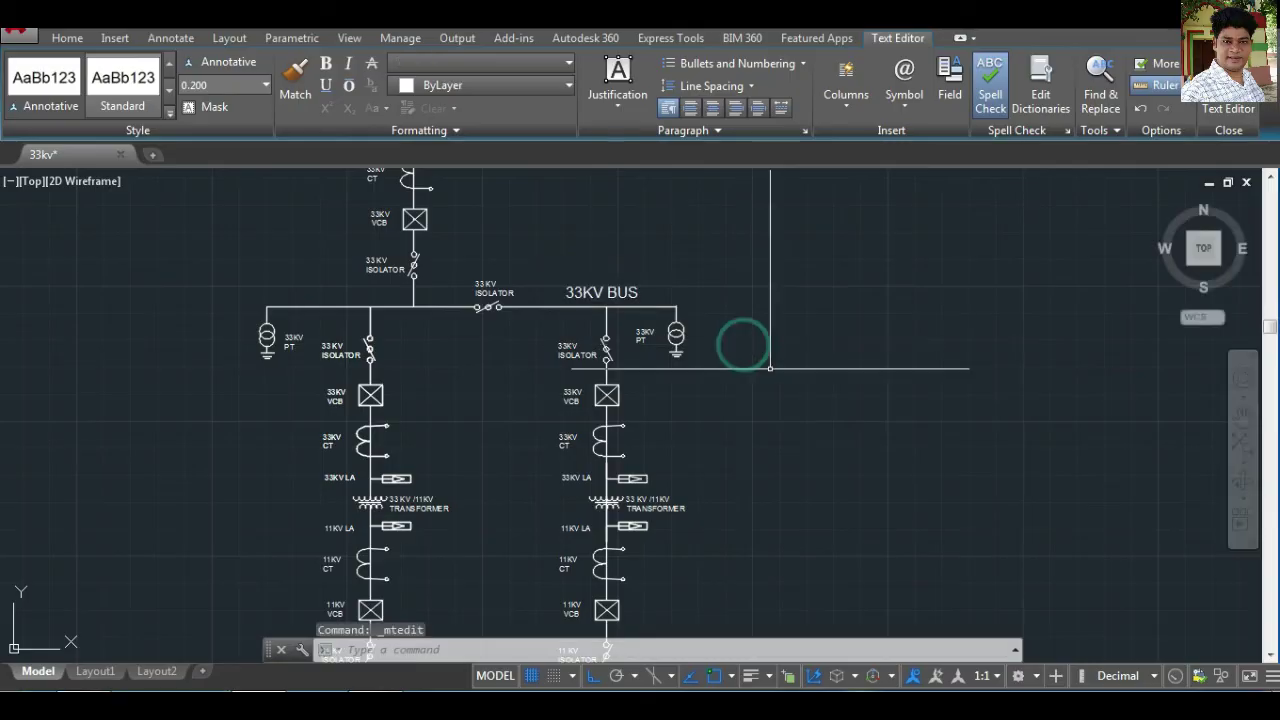
pyautogui.scroll(-3, 771, 366)
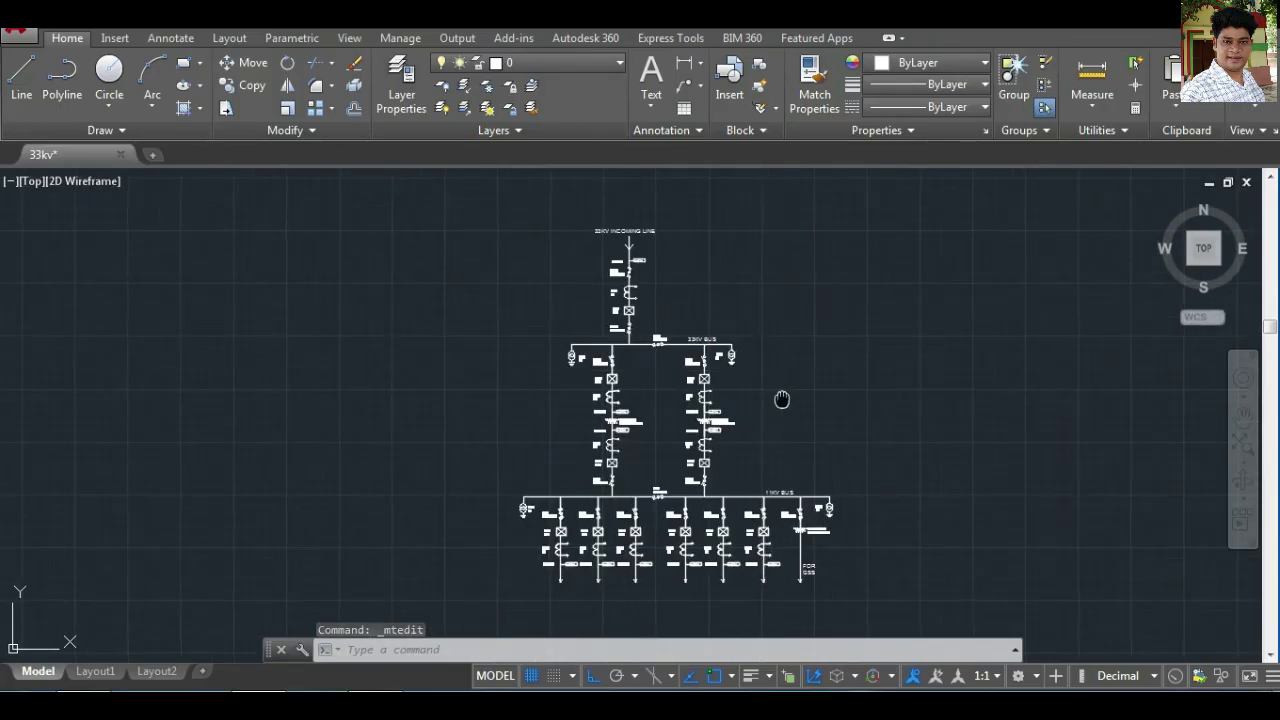
# Save the substation single-line diagram drawing.
pyautogui.scroll(-1, 780, 397)
pyautogui.hotkey('ctrl', 's')
pyautogui.scroll(3, 757, 509)
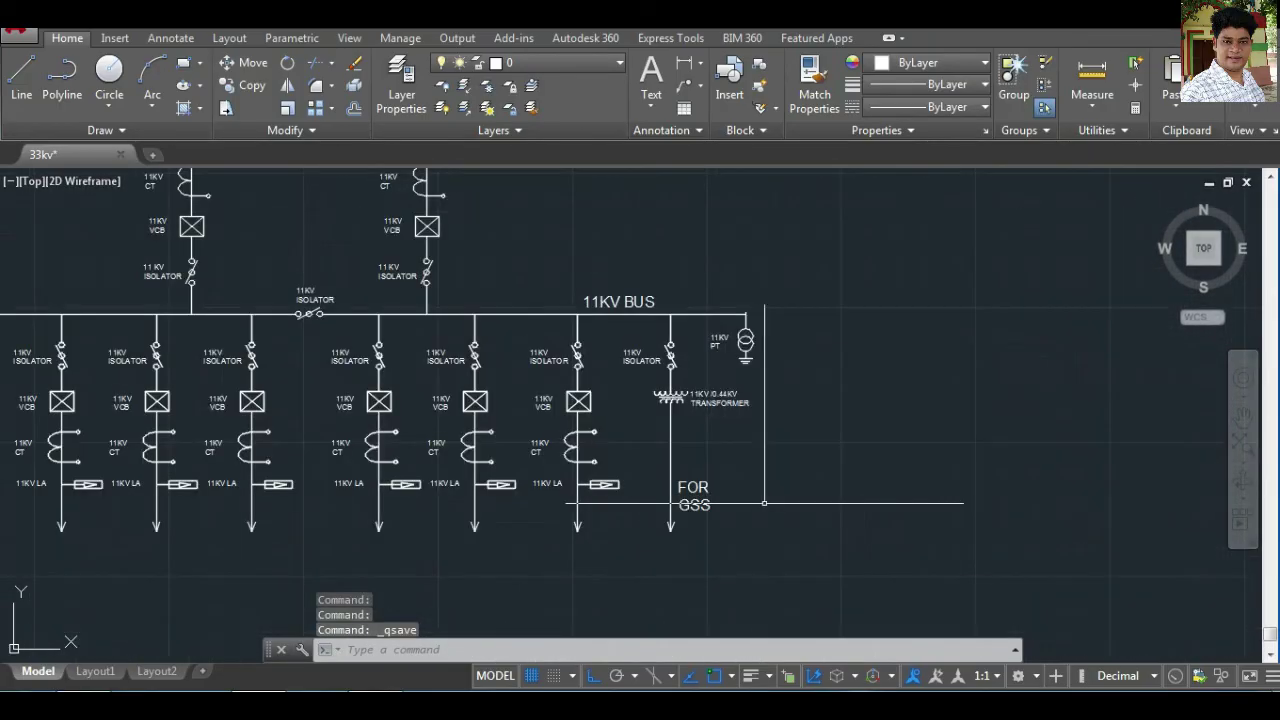
pyautogui.scroll(2, 879, 467)
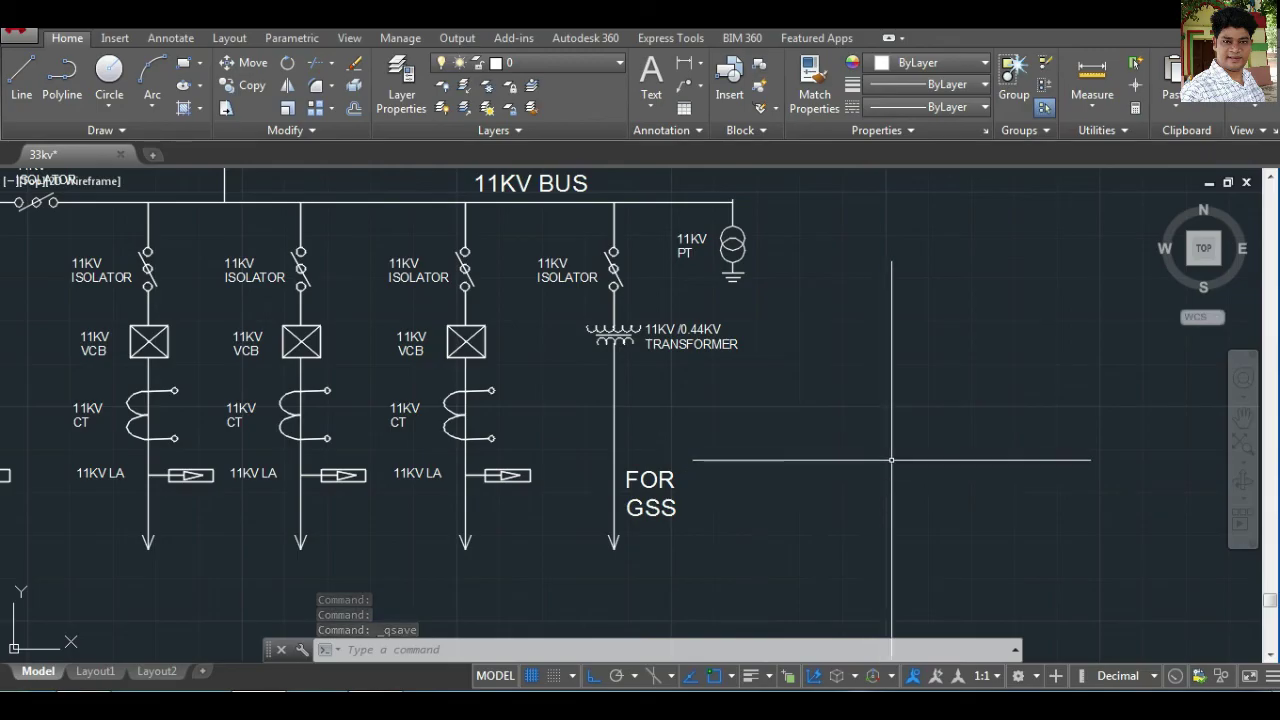
# Zoom and pan the view to inspect the 33KV feeders.
pyautogui.scroll(-2, 891, 460)
pyautogui.scroll(-2, 891, 460)
pyautogui.scroll(4, 387, 451)
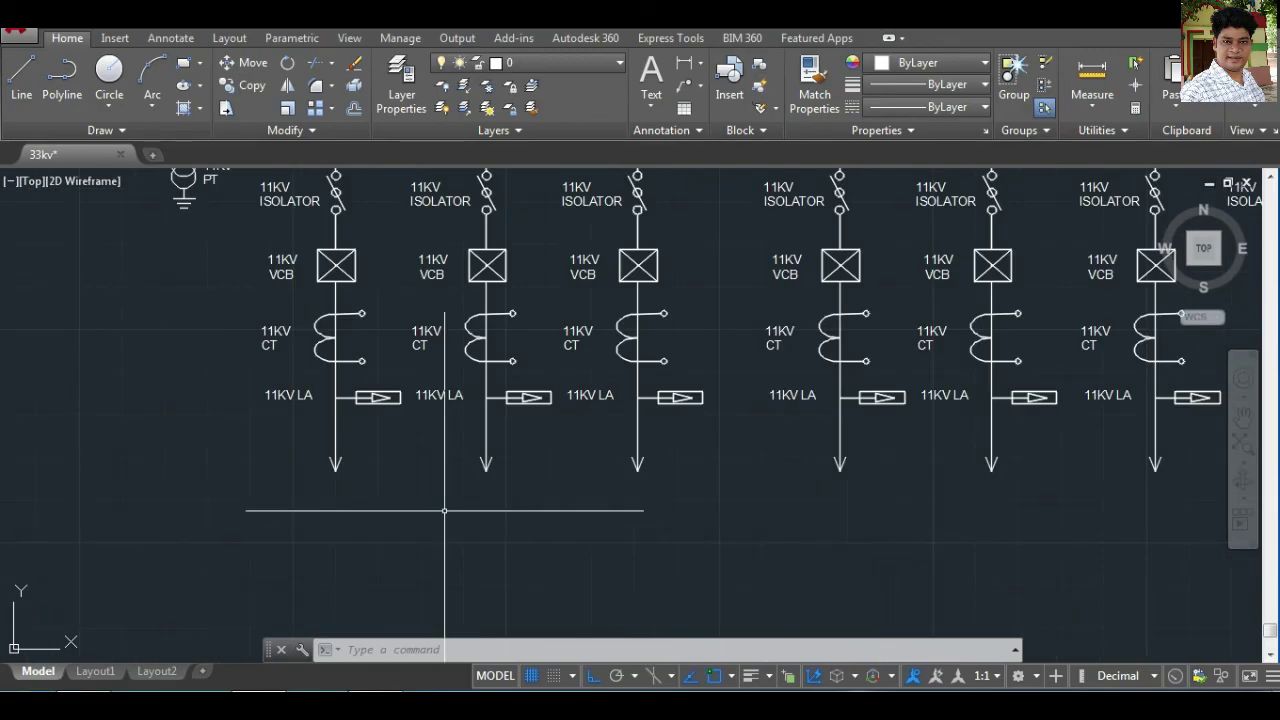
pyautogui.scroll(-2, 454, 507)
pyautogui.scroll(-3, 584, 328)
pyautogui.moveTo(584, 328); pyautogui.dragTo(455, 476, button='middle')
pyautogui.scroll(1, 465, 350)
pyautogui.scroll(2, 465, 346)
# Pan through the 33KV bus and isolators down to the 11KV bus section.
pyautogui.moveTo(486, 277); pyautogui.dragTo(511, 491, button='middle')
pyautogui.scroll(-2, 513, 342)
pyautogui.moveTo(513, 342); pyautogui.dragTo(490, 322, button='middle')
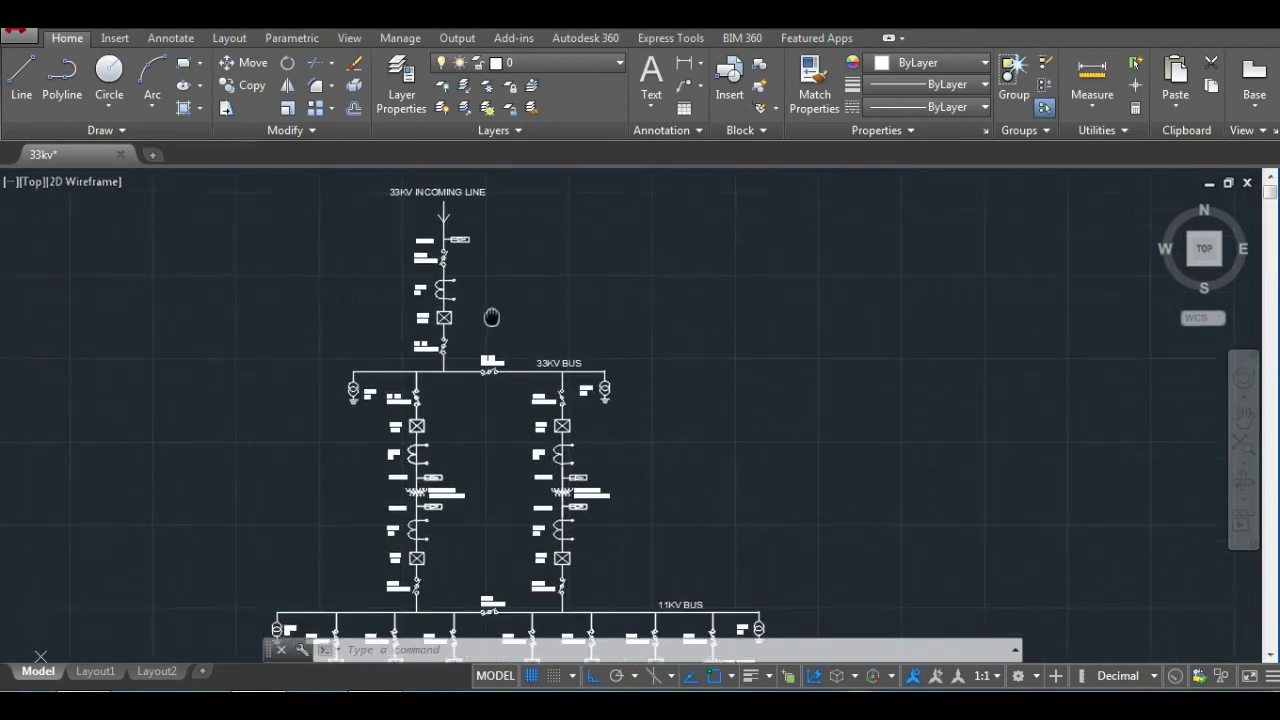
pyautogui.moveTo(485, 448); pyautogui.dragTo(447, 352, button='middle')
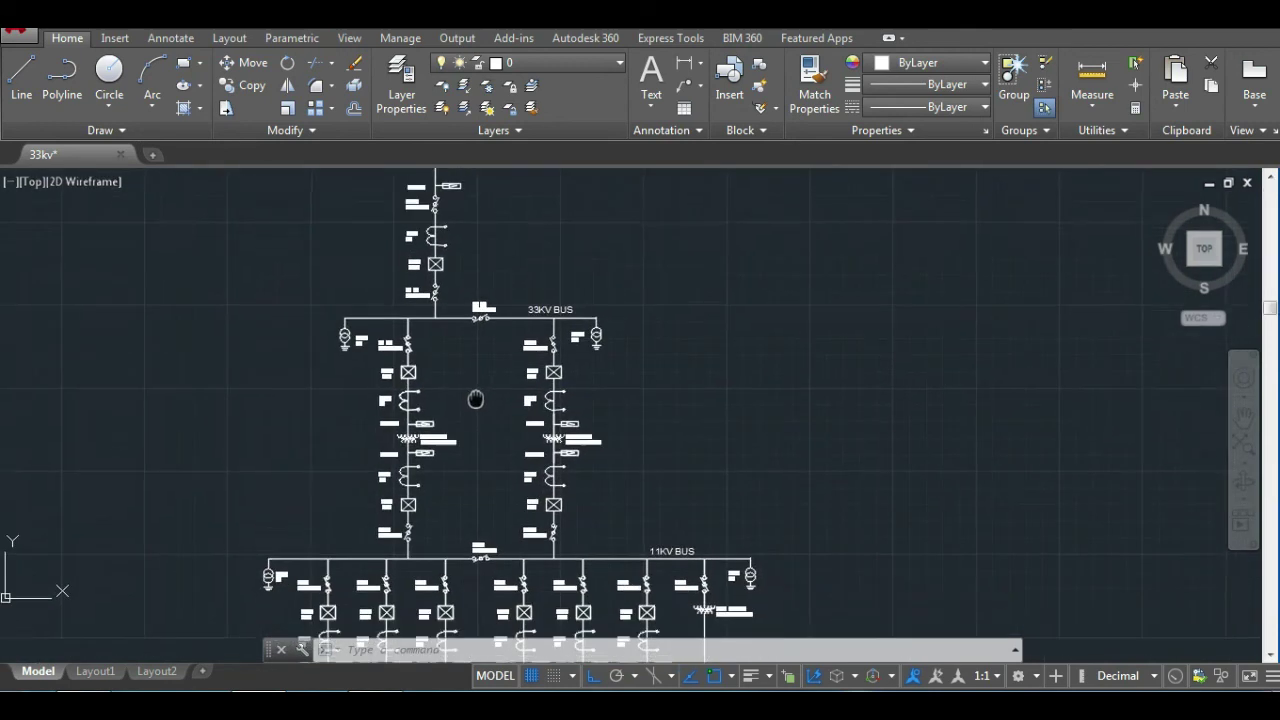